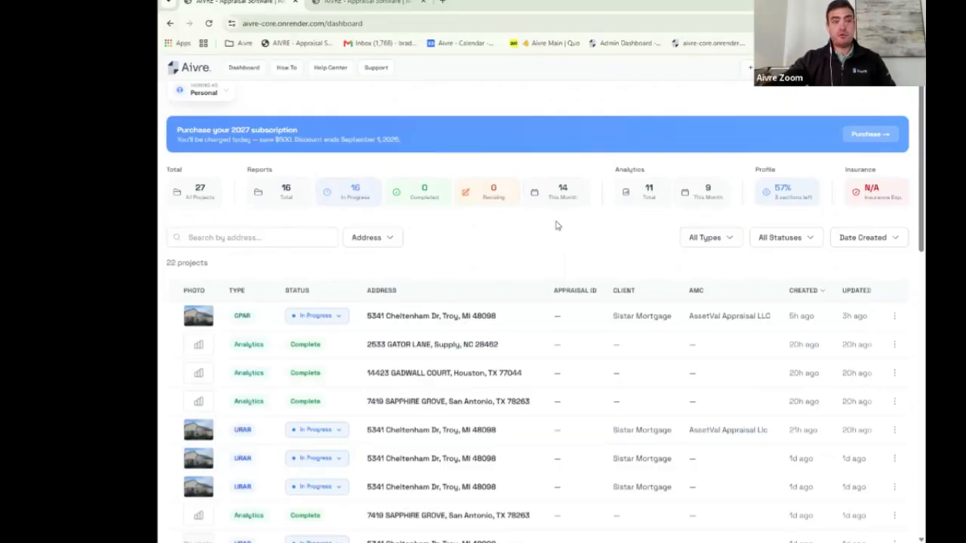
Step: Scroll the Personal dashboard's 22 projects and open the organization switcher
scroll(557, 225, "down", 5)
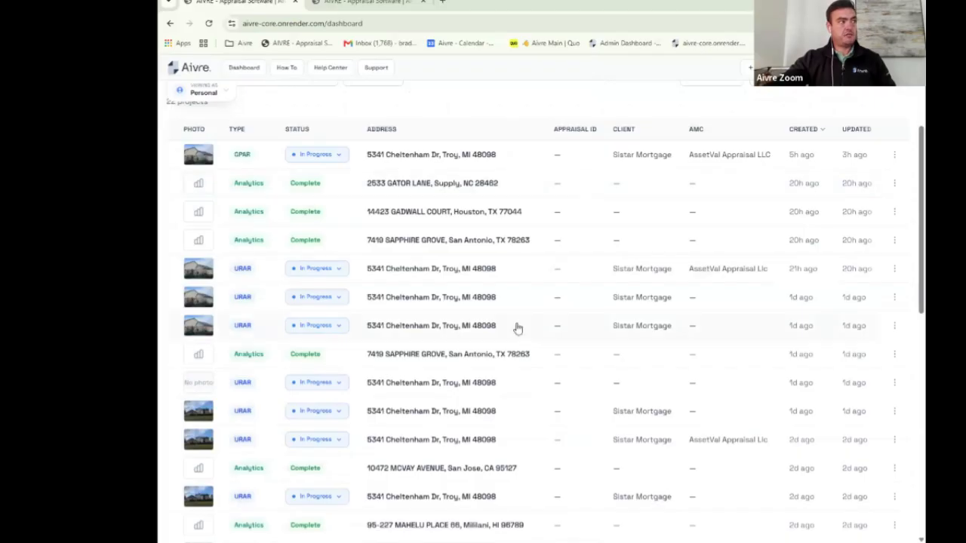
scroll(511, 312, "down", 1)
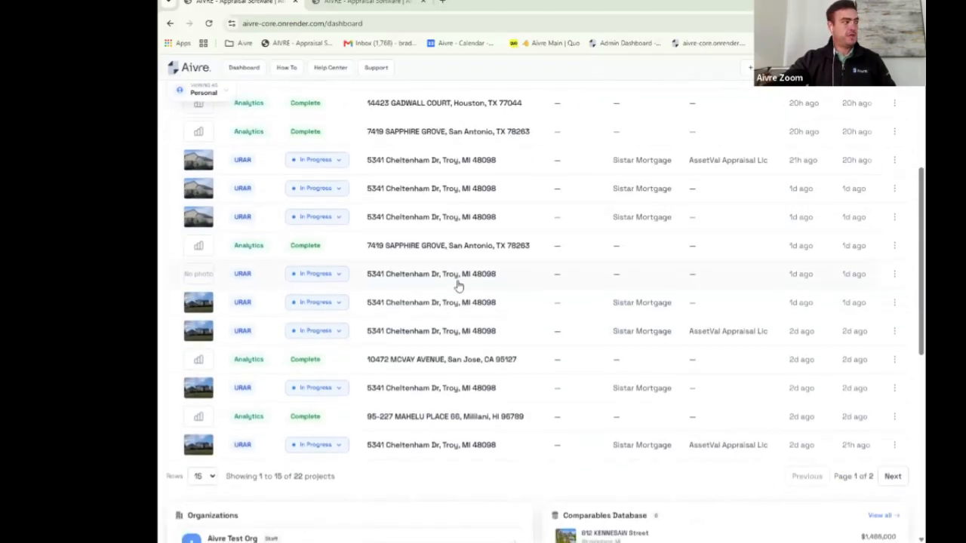
scroll(457, 280, "down", 4)
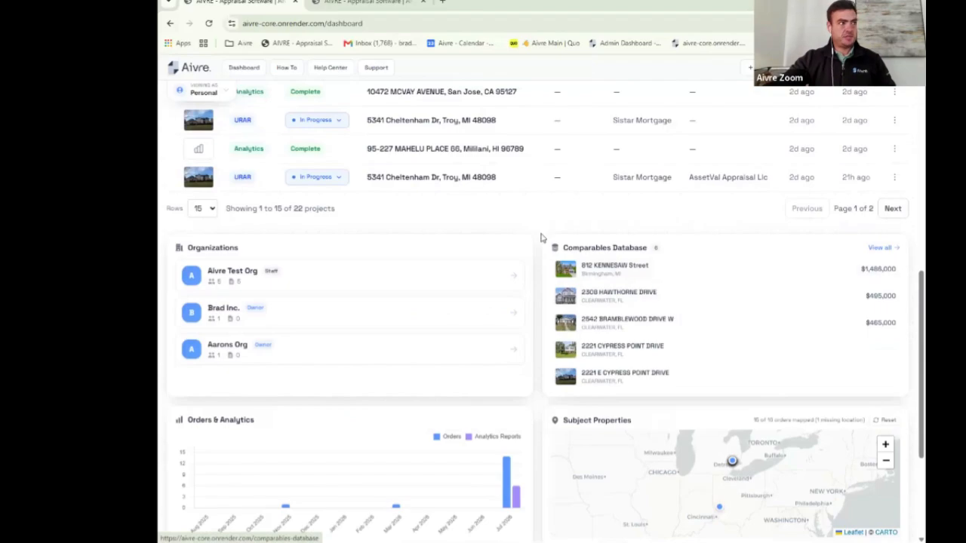
scroll(491, 231, "up", 5)
scroll(464, 234, "up", 3)
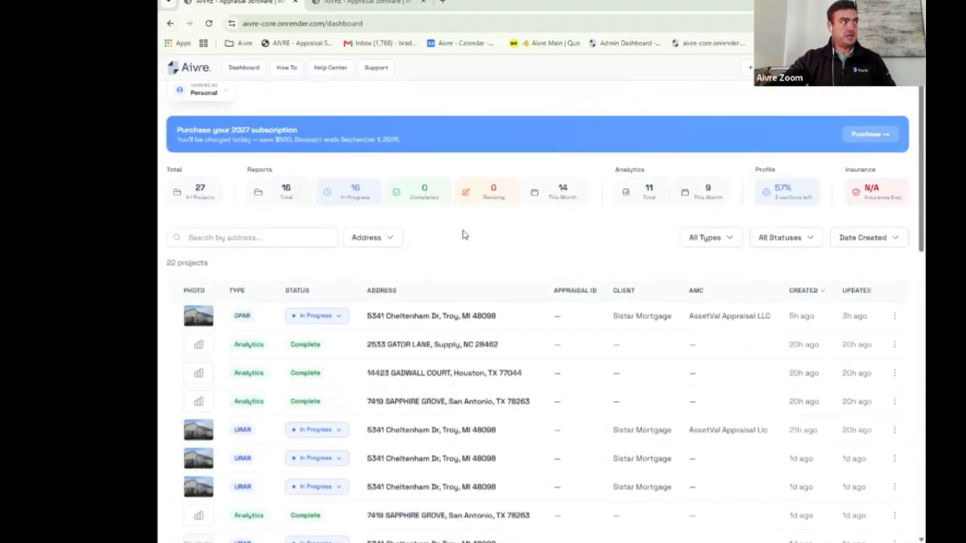
left_click(229, 97)
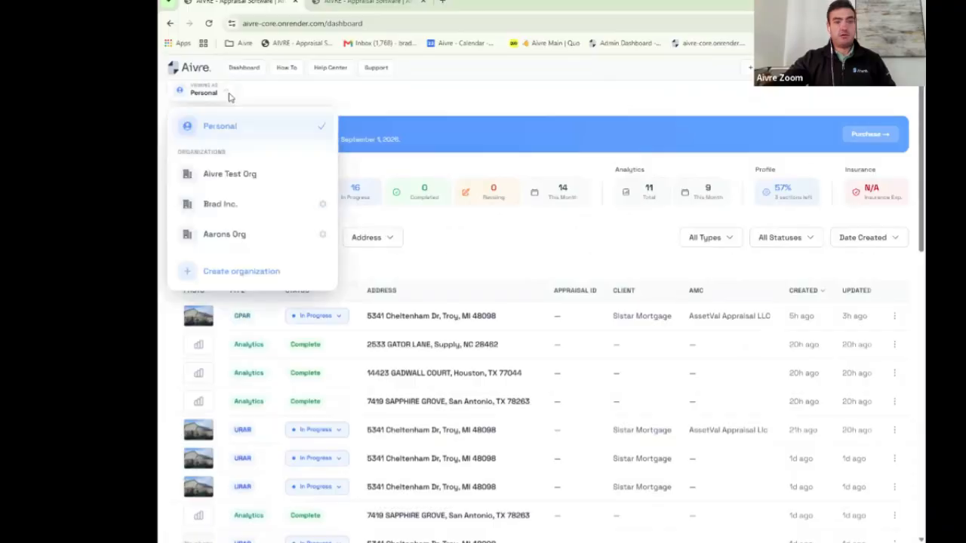
Step: View the dashboard as Aivre Test Org to review its five projects, then switch back to Personal
left_click(244, 173)
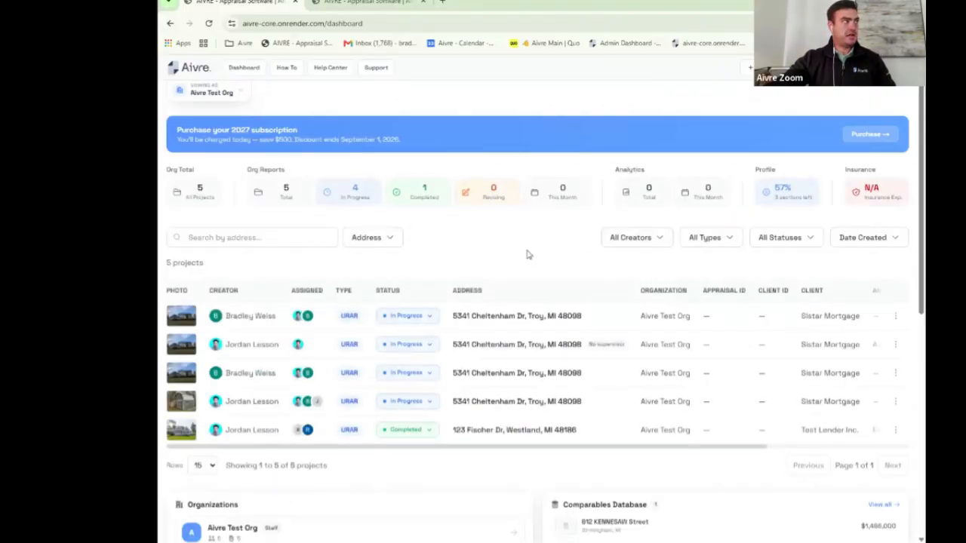
scroll(525, 244, "down", 1)
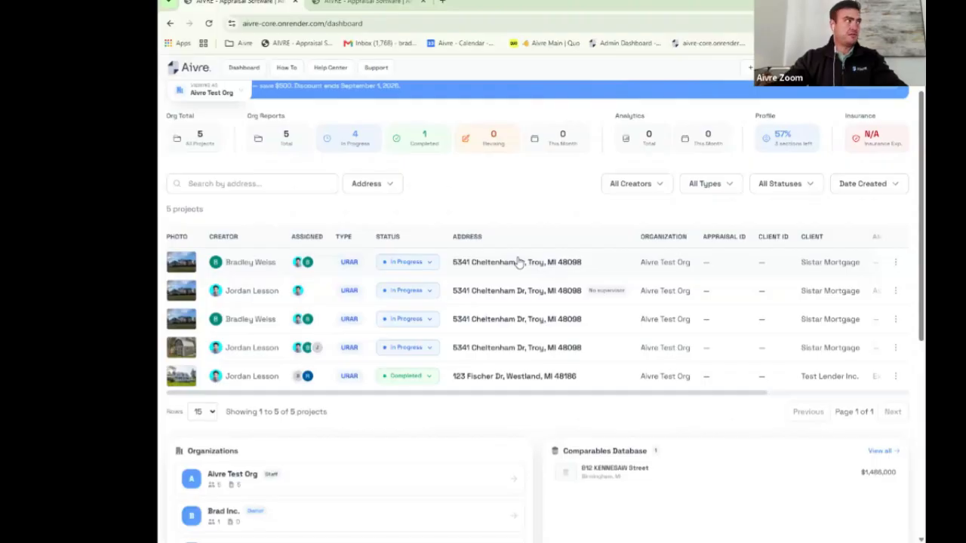
left_click(235, 93)
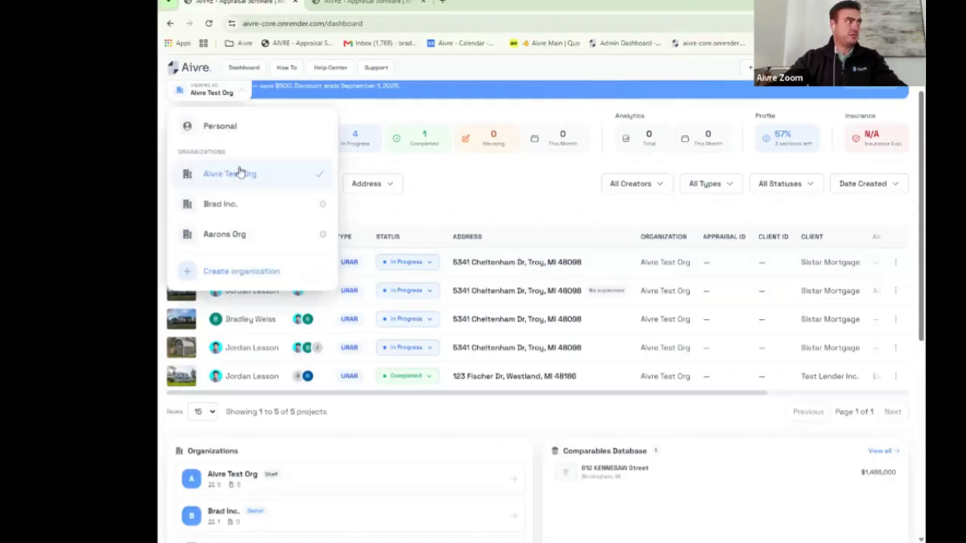
left_click(236, 136)
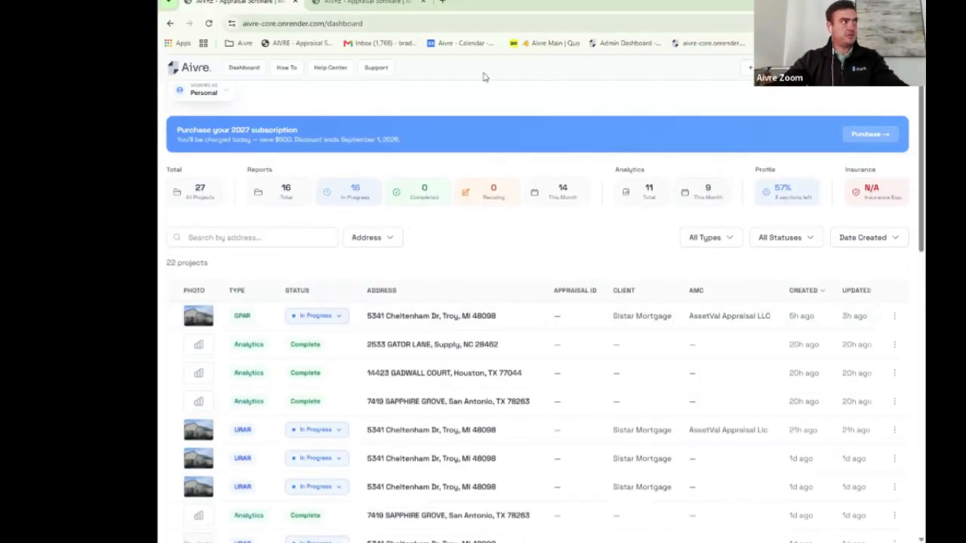
Step: Open the Support Center and go to its Resources library of guides
left_click(376, 68)
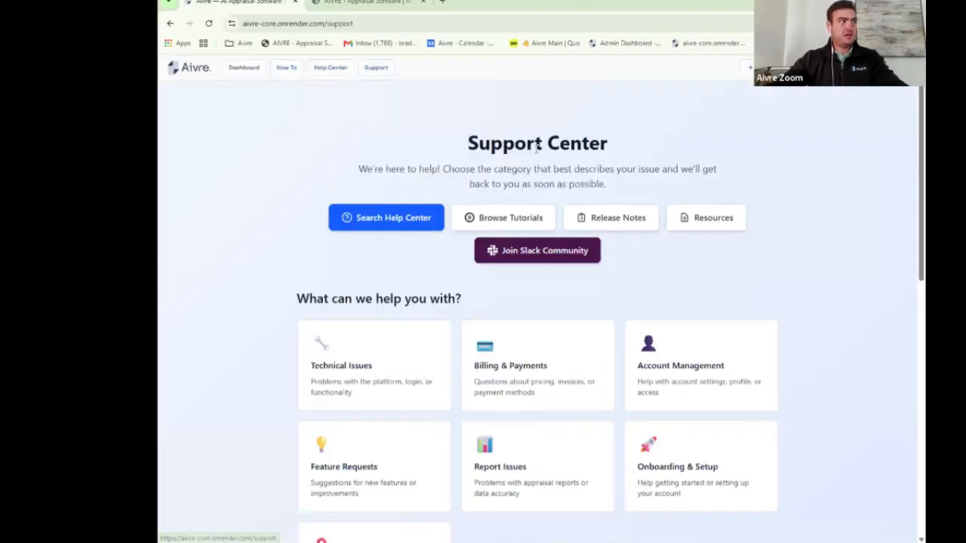
scroll(589, 213, "down", 1)
scroll(563, 215, "up", 1)
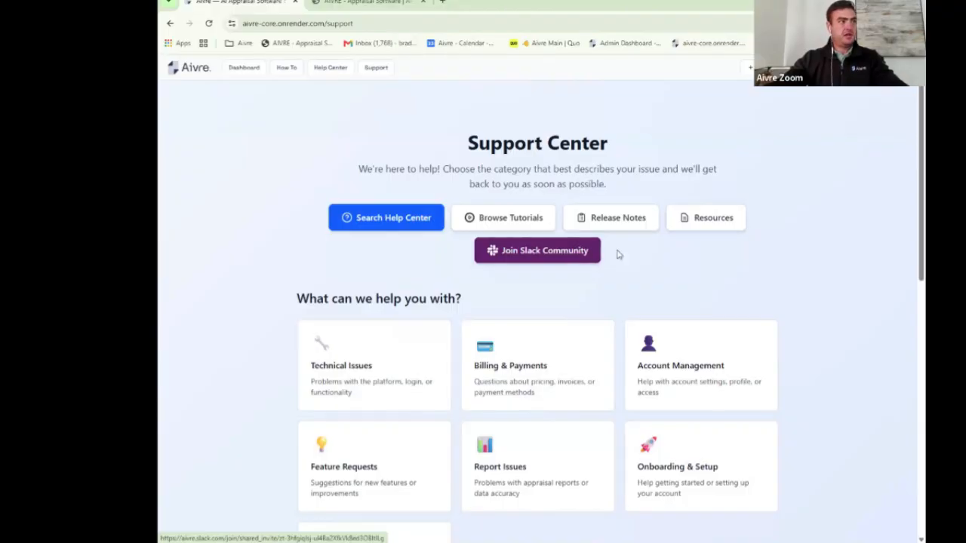
left_click(712, 222)
Step: Browse the Resources page and view the AIVRE CSV Guide
scroll(593, 223, "down", 2)
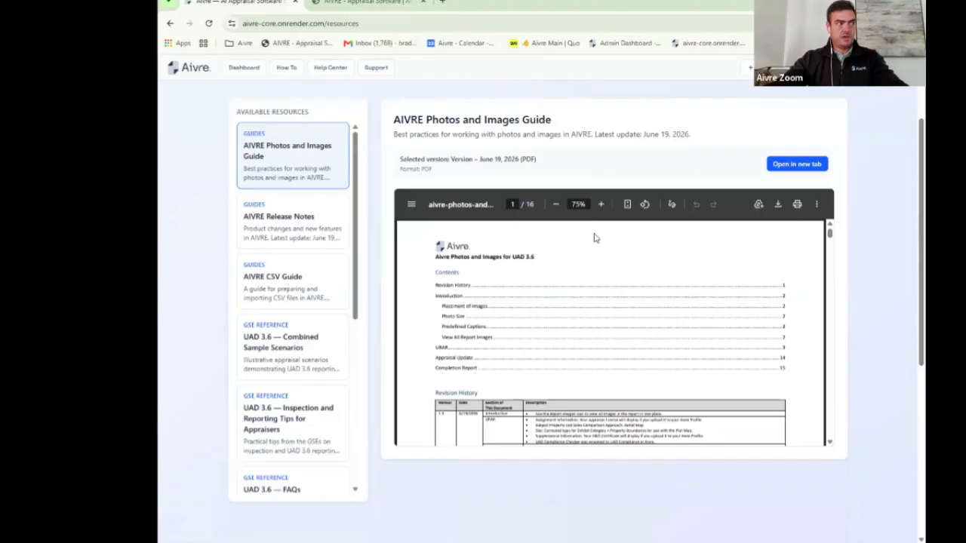
scroll(596, 242, "down", 1)
scroll(596, 242, "up", 1)
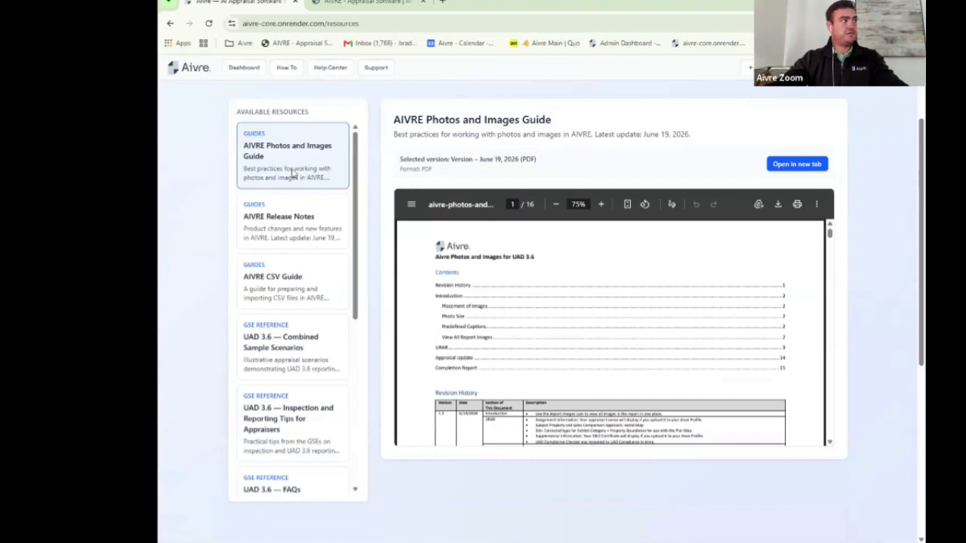
left_click(294, 306)
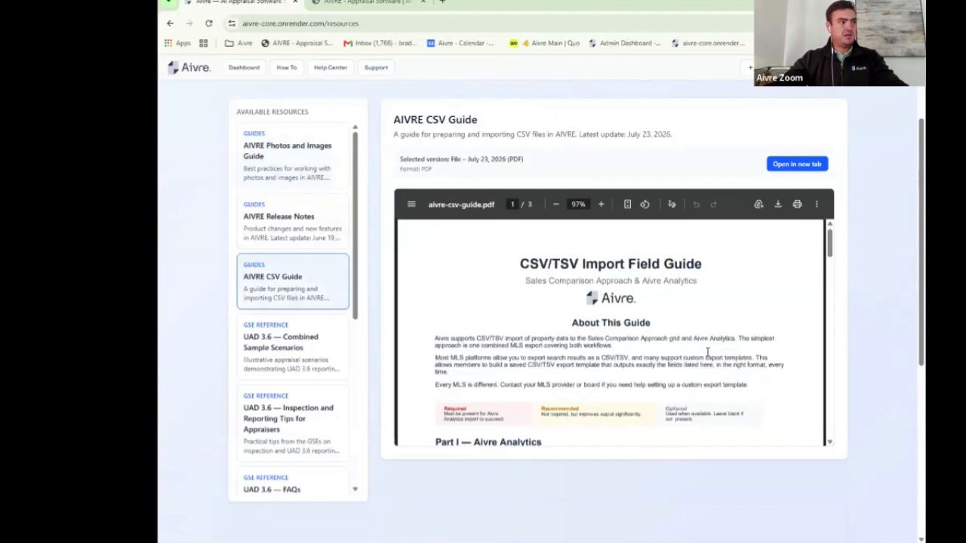
Step: View the Appendix F-1 URAR Reference Guide, then go to the How To Videos page
scroll(708, 352, "down", 3)
scroll(708, 352, "down", 3)
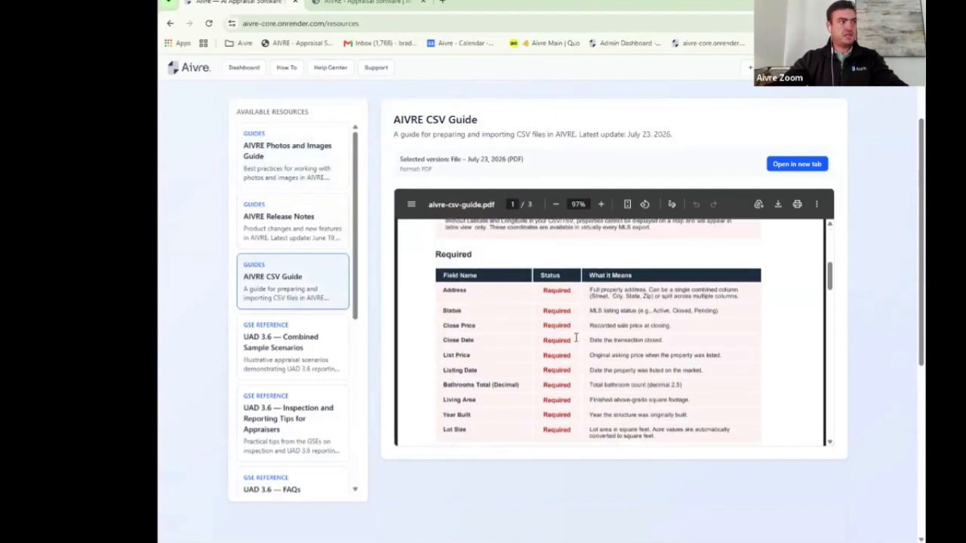
scroll(613, 320, "down", 10)
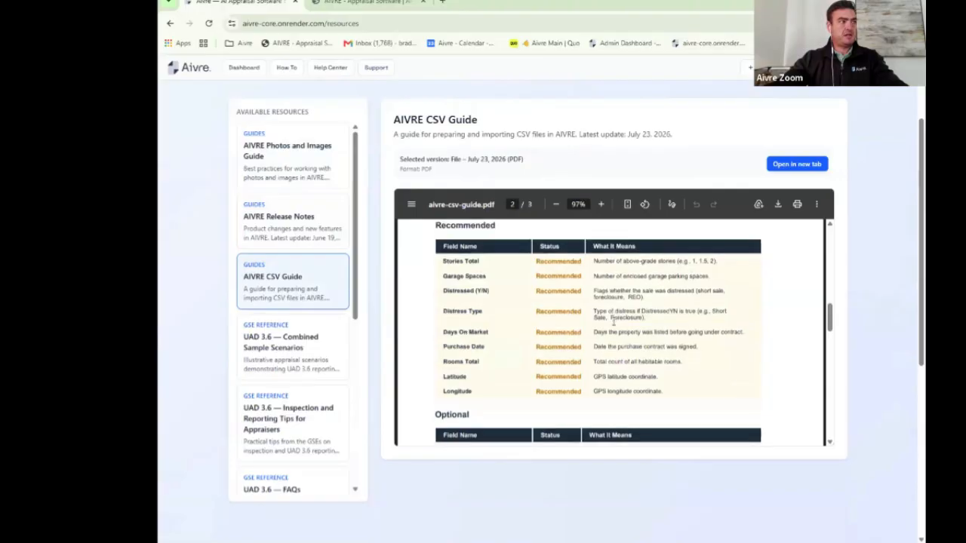
scroll(614, 321, "up", 2)
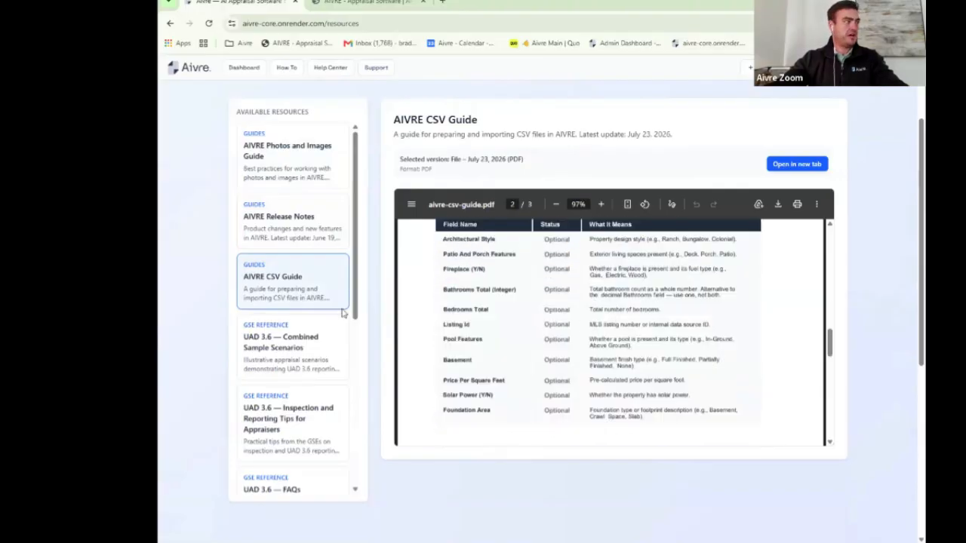
scroll(302, 314, "down", 2)
scroll(299, 407, "down", 2)
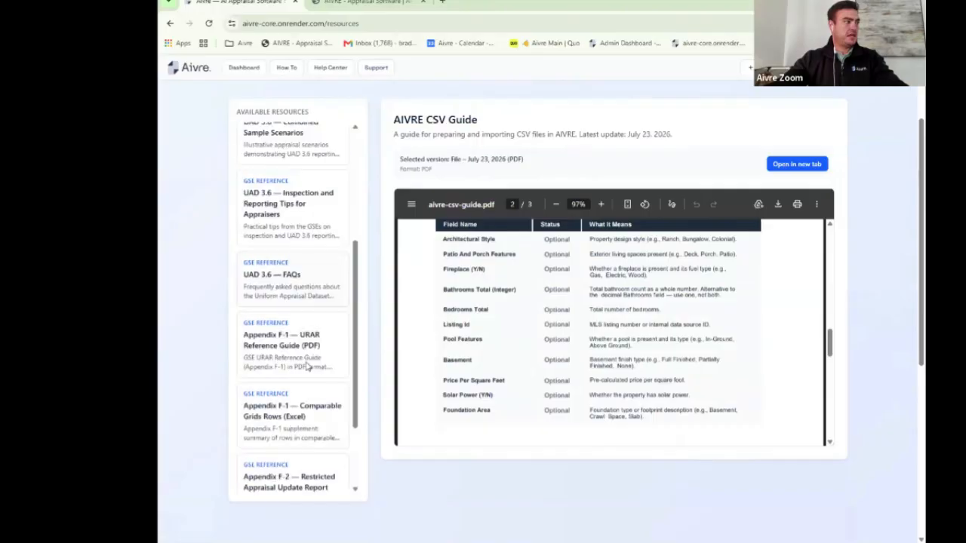
left_click(309, 351)
scroll(562, 333, "down", 1)
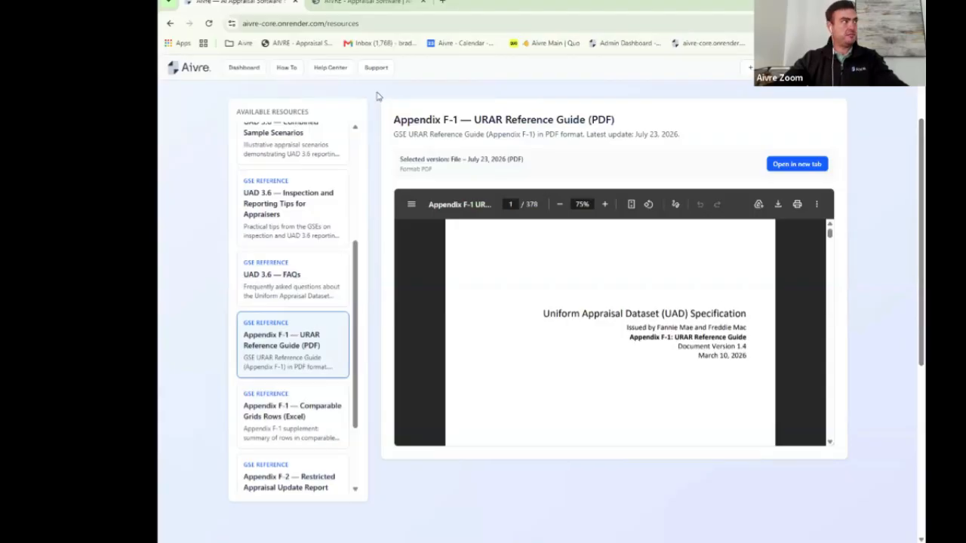
left_click(293, 72)
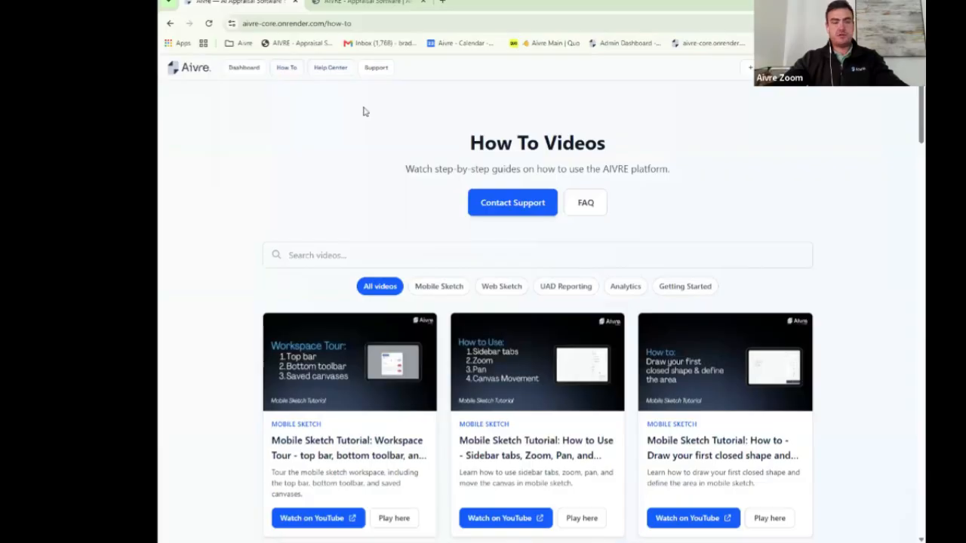
Step: Filter the how-to videos by Web Sketch, UAD Reporting and Analytics, ending on UAD Reporting
left_click(492, 288)
left_click(552, 289)
scroll(558, 302, "down", 3)
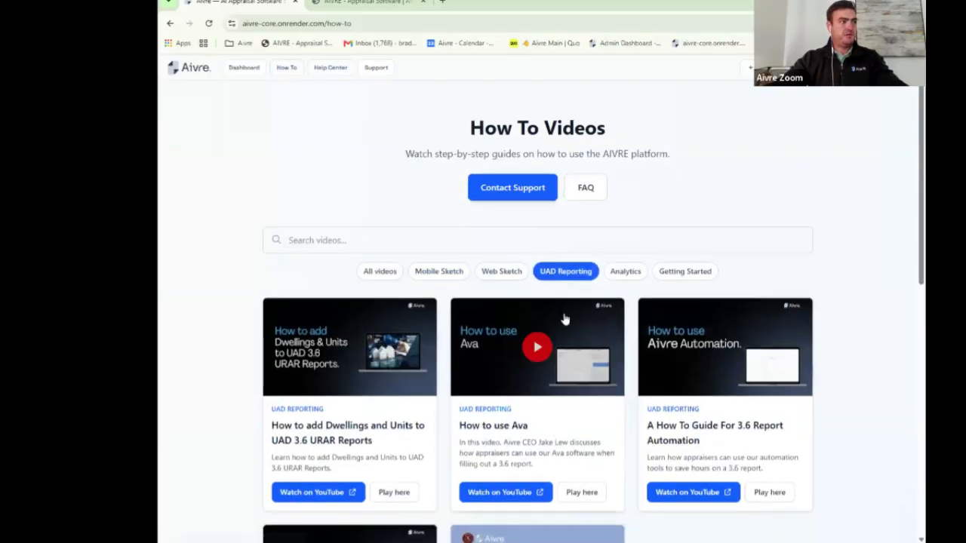
left_click(628, 184)
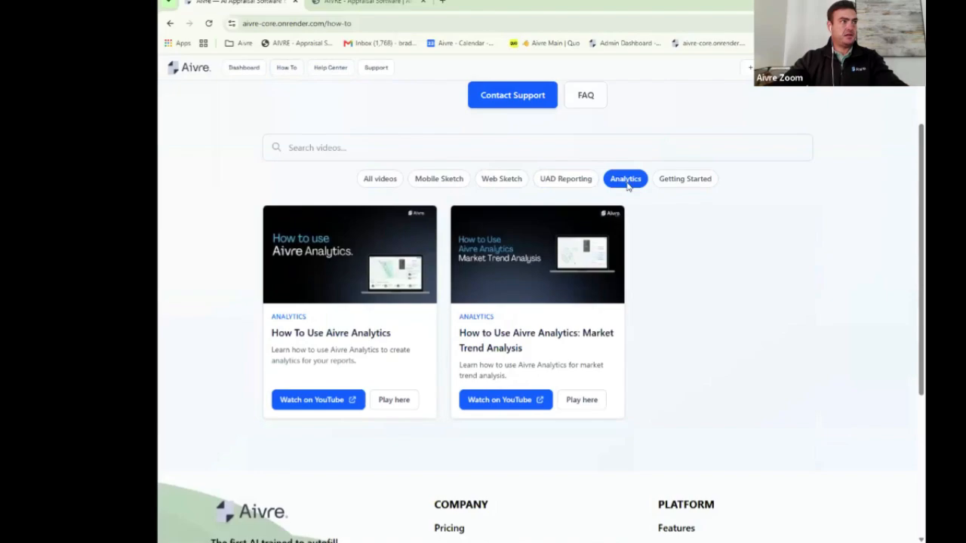
left_click(582, 181)
scroll(377, 154, "up", 3)
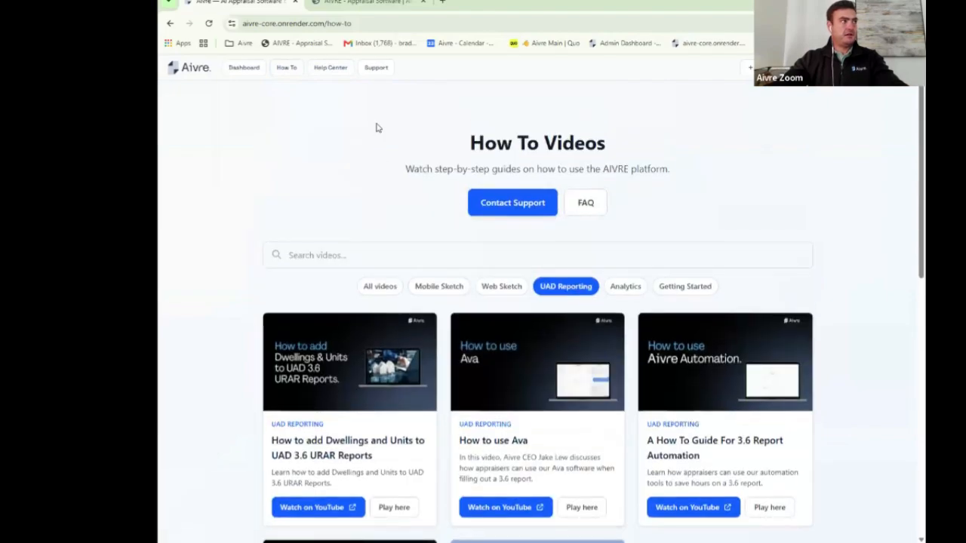
scroll(500, 319, "down", 3)
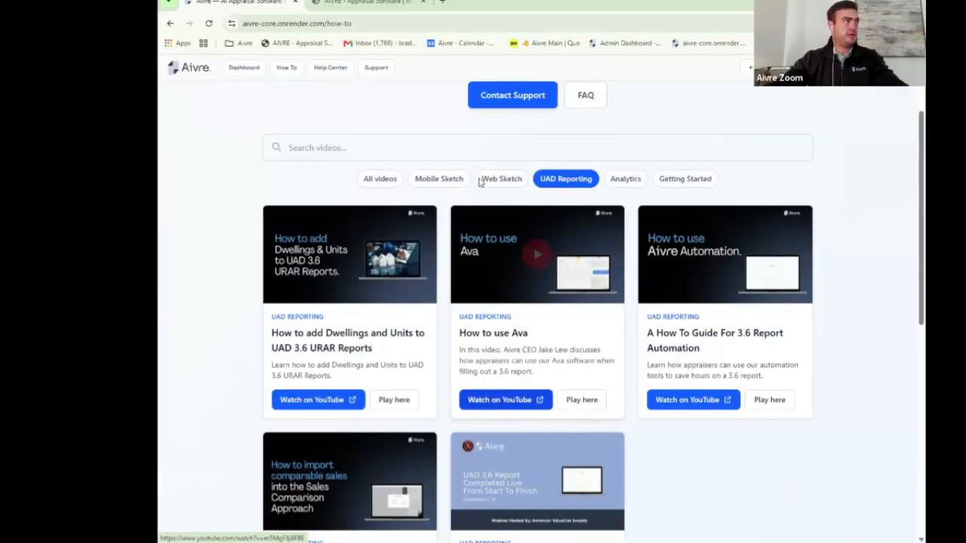
Step: Search the Help Center for 'sketch'
left_click(339, 70)
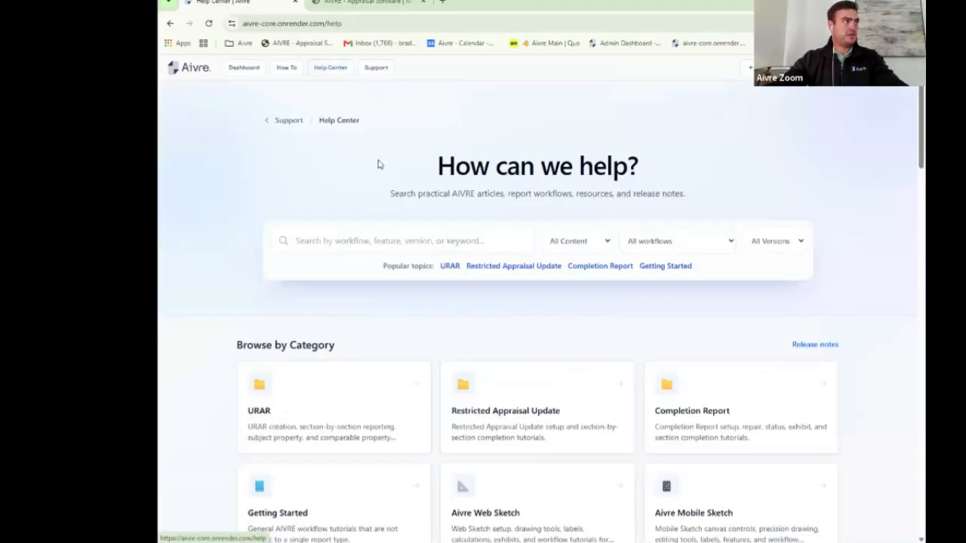
scroll(442, 160, "down", 2)
scroll(442, 161, "up", 2)
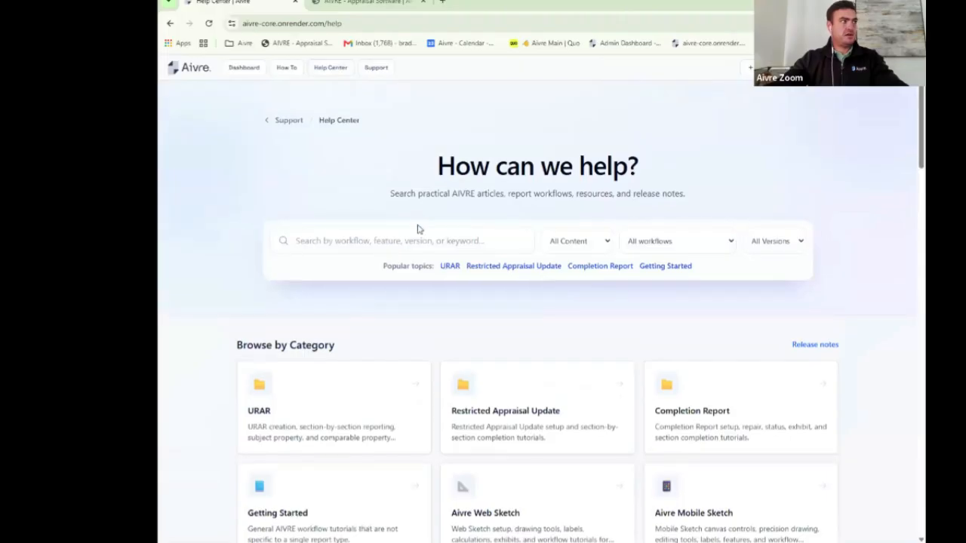
left_click(412, 239)
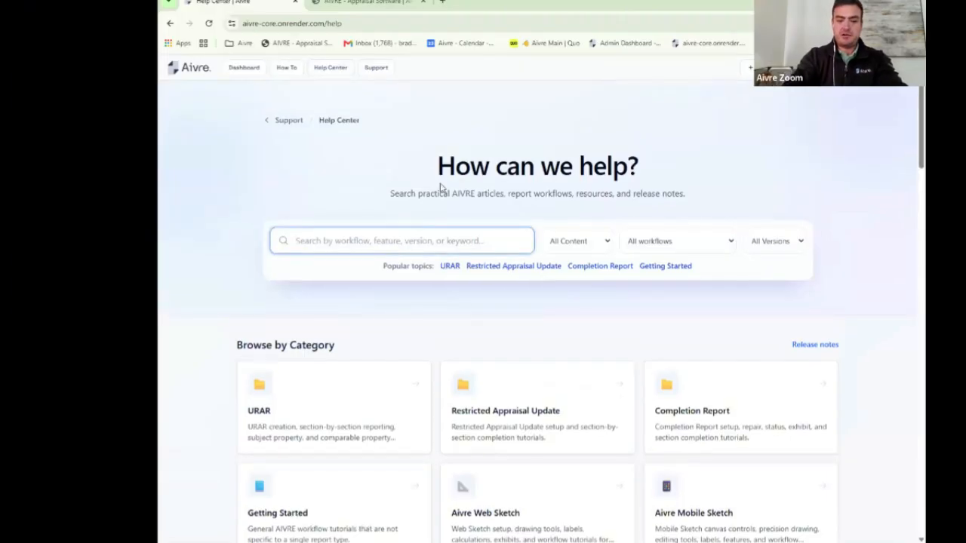
type("sketch")
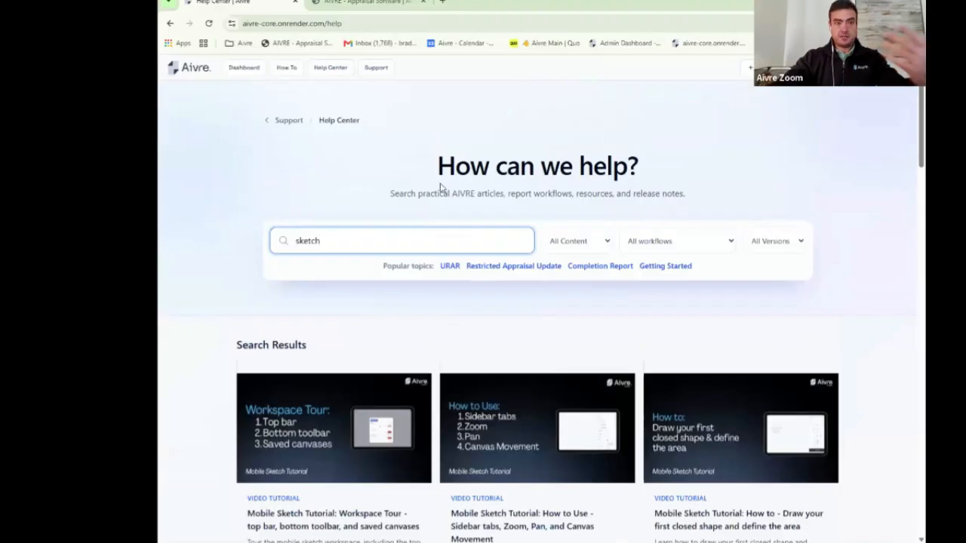
Step: Look through the sketch results, then start a new report to reach Select report type
scroll(417, 231, "down", 6)
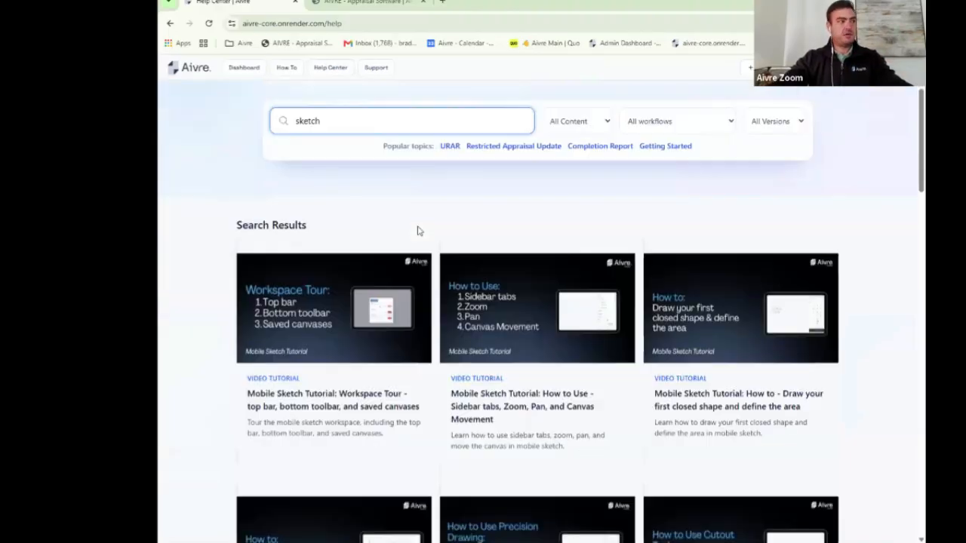
scroll(418, 231, "down", 4)
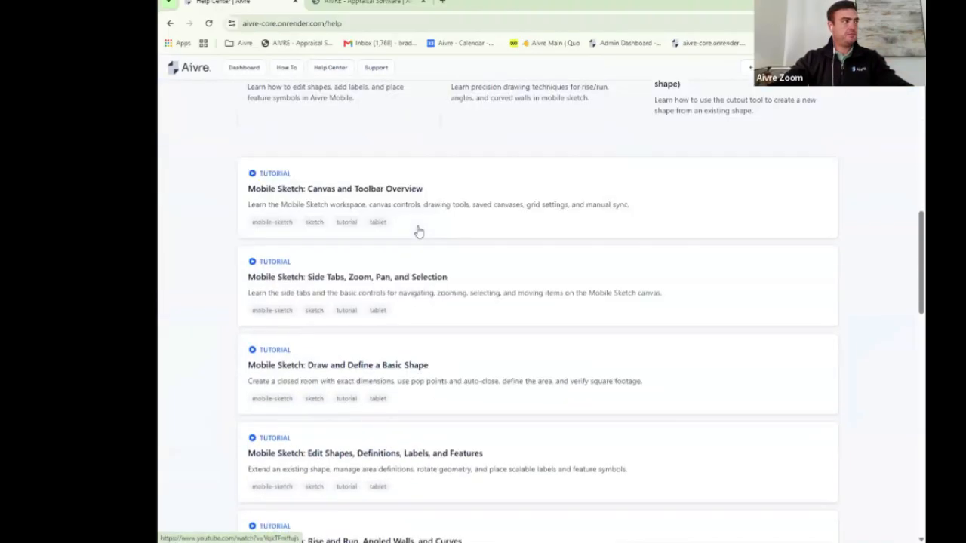
scroll(417, 231, "up", 9)
scroll(419, 232, "up", 2)
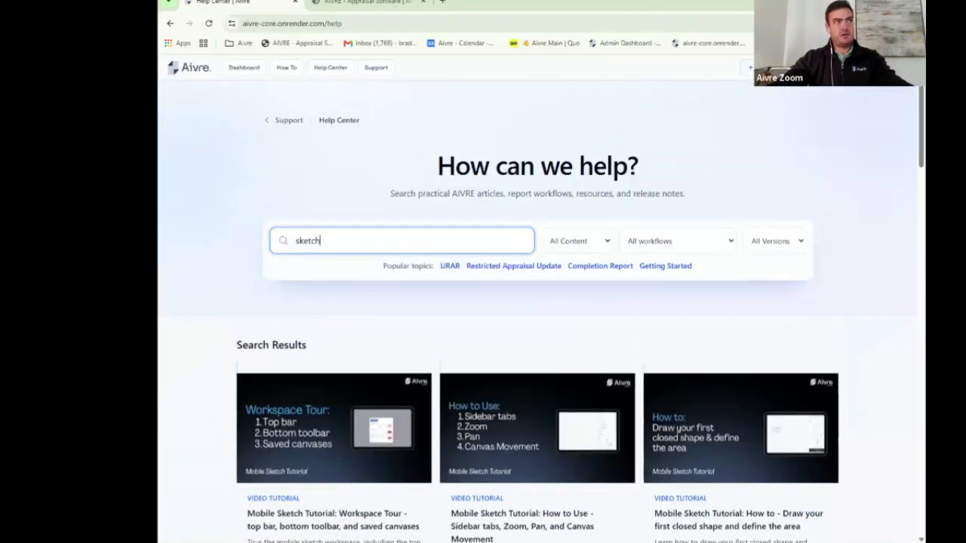
left_click(749, 68)
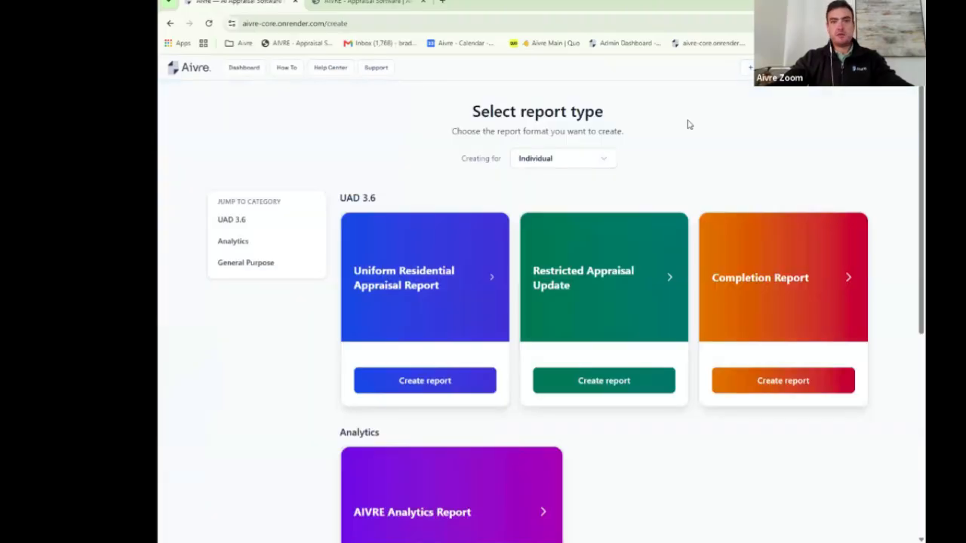
Step: Keep Creating for as Individual, browse the report types and choose Uniform Residential Appraisal Report
left_click(604, 161)
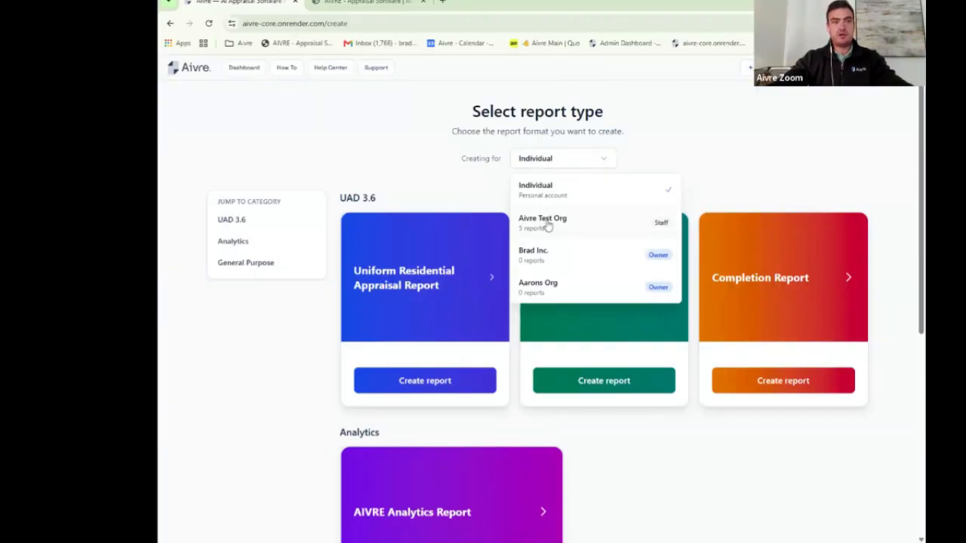
left_click(634, 129)
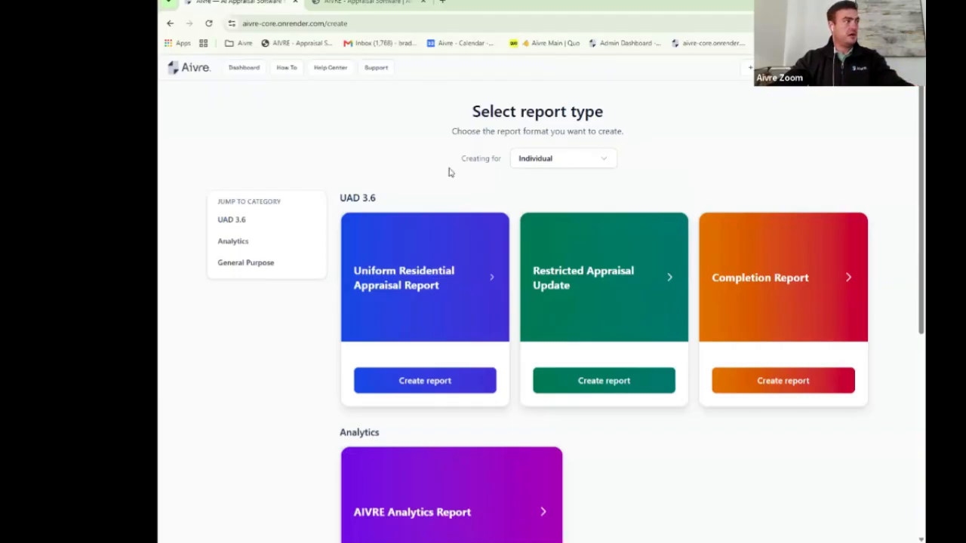
scroll(449, 168, "down", 1)
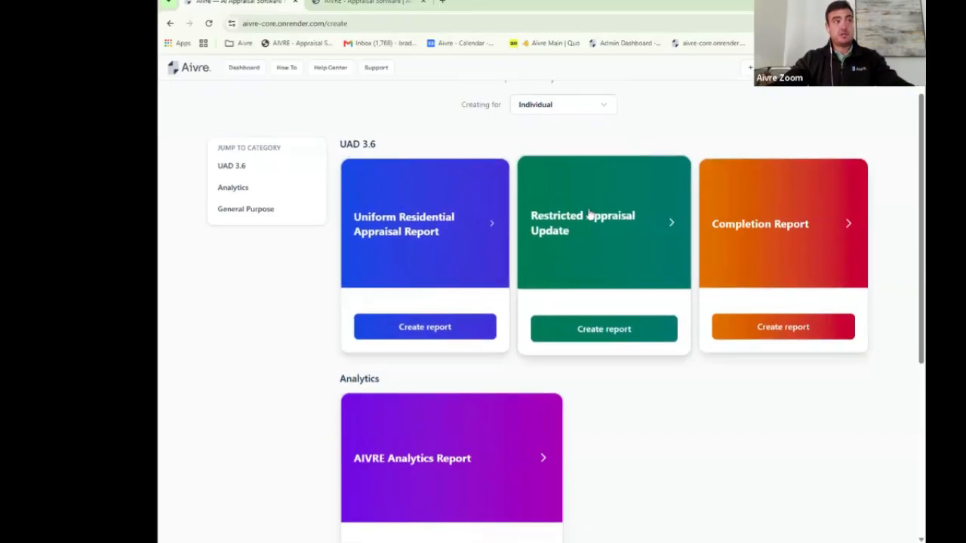
scroll(632, 240, "down", 3)
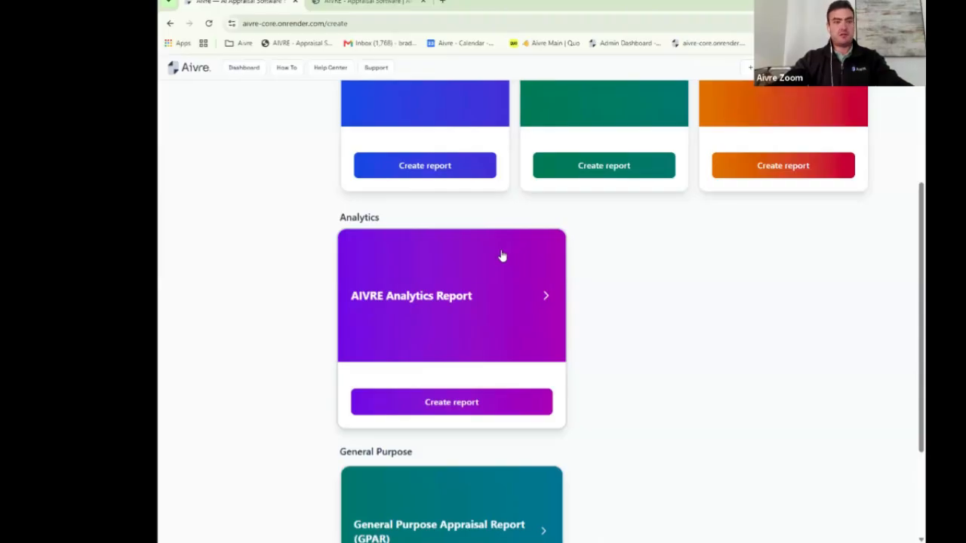
scroll(495, 255, "down", 2)
scroll(477, 332, "down", 1)
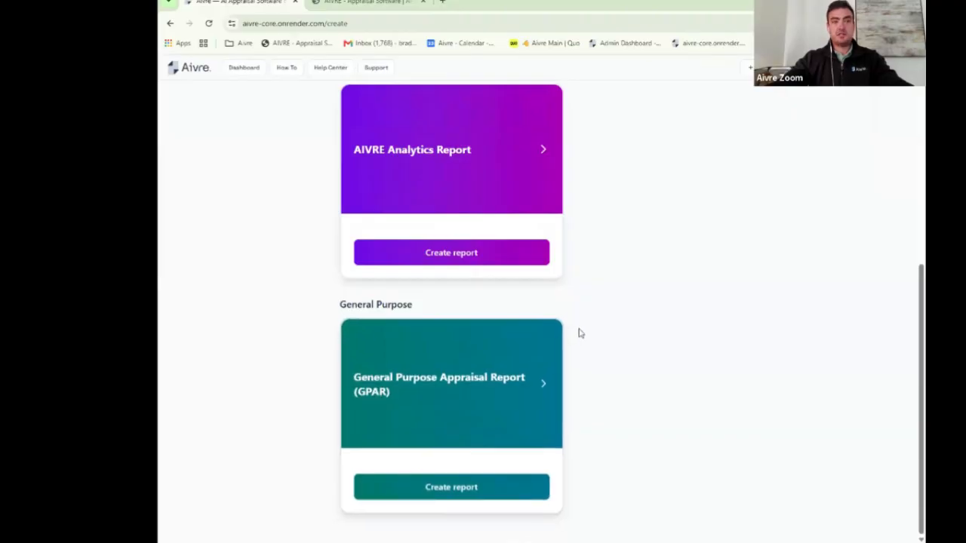
scroll(580, 331, "up", 1)
scroll(581, 332, "up", 4)
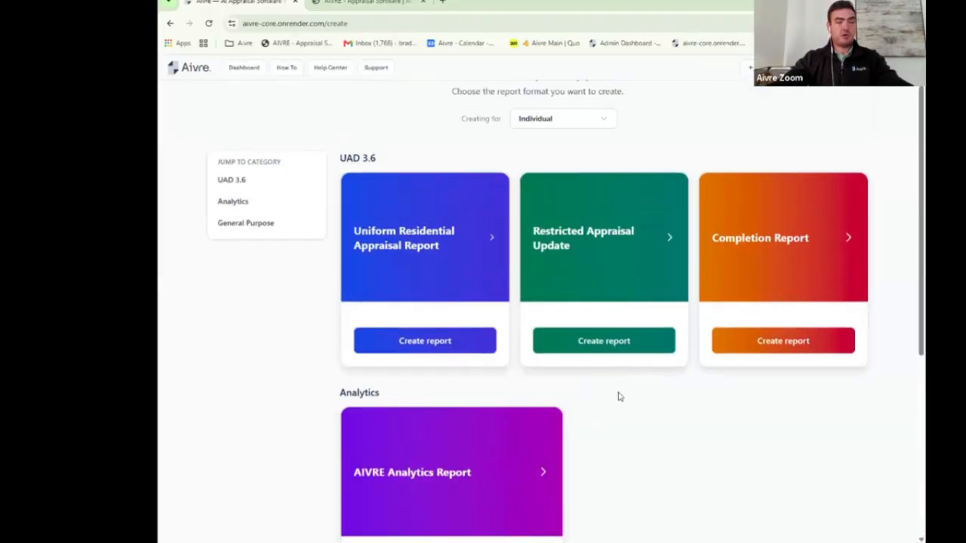
left_click(430, 248)
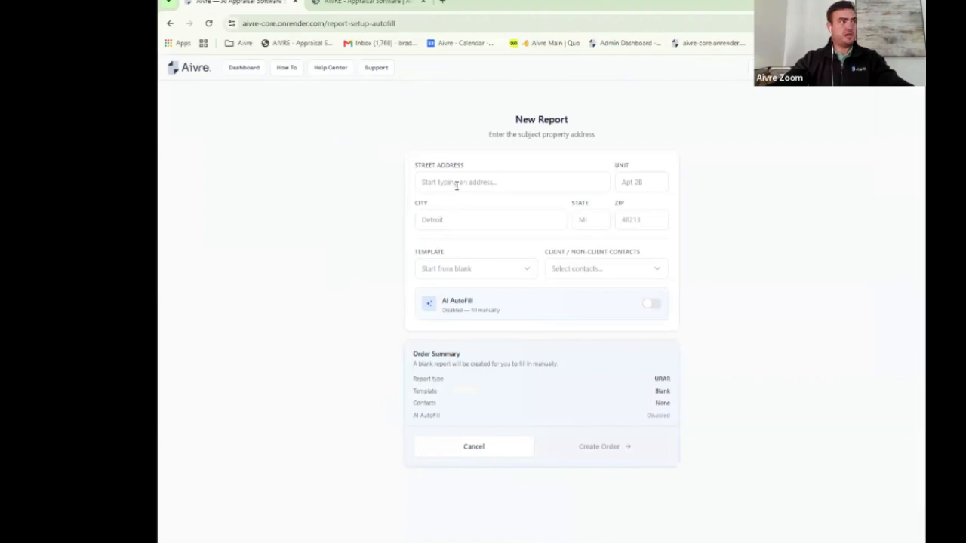
Step: Start the street address field and leave AI AutoFill disabled after toggling it on and off
left_click(456, 184)
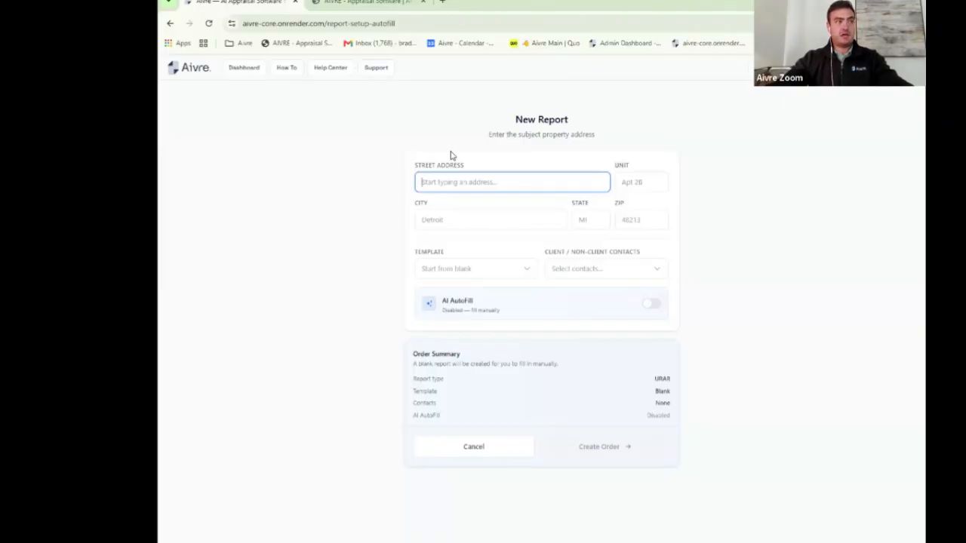
left_click(651, 307)
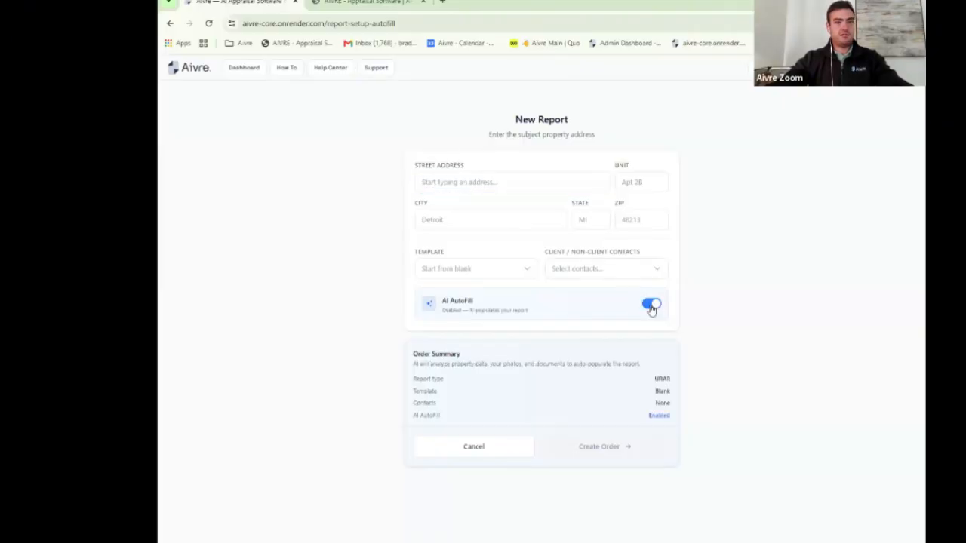
left_click(651, 307)
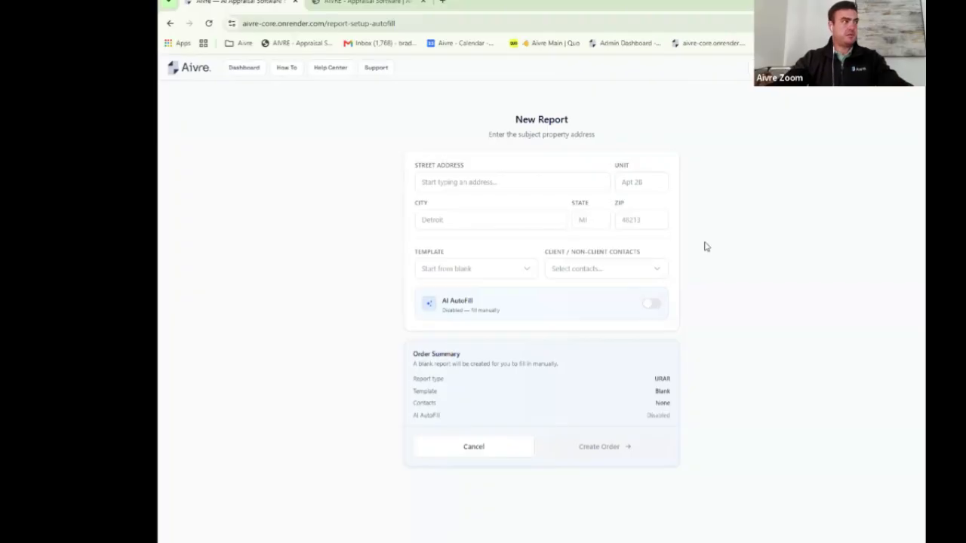
Step: Go back to the Dashboard and start a new Uniform Residential Appraisal Report again
left_click(170, 23)
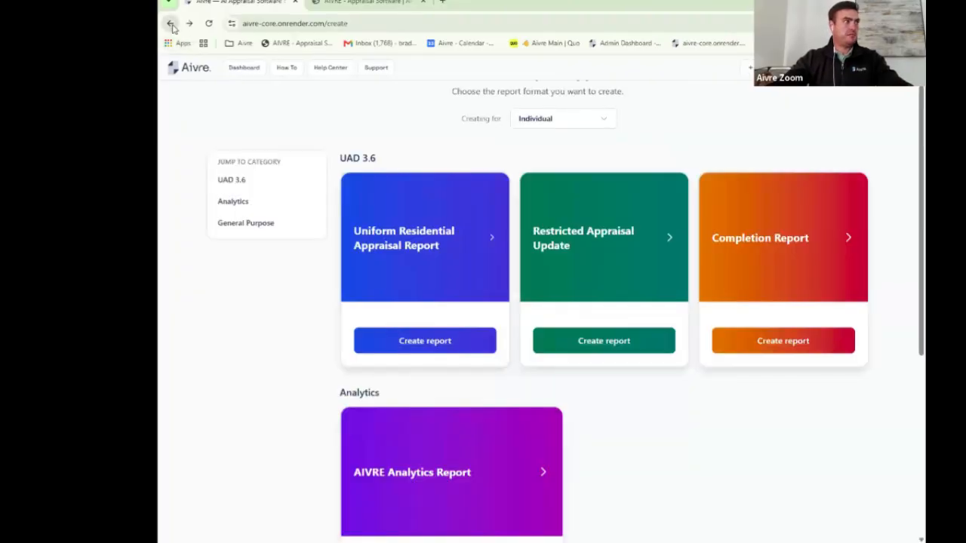
left_click(245, 69)
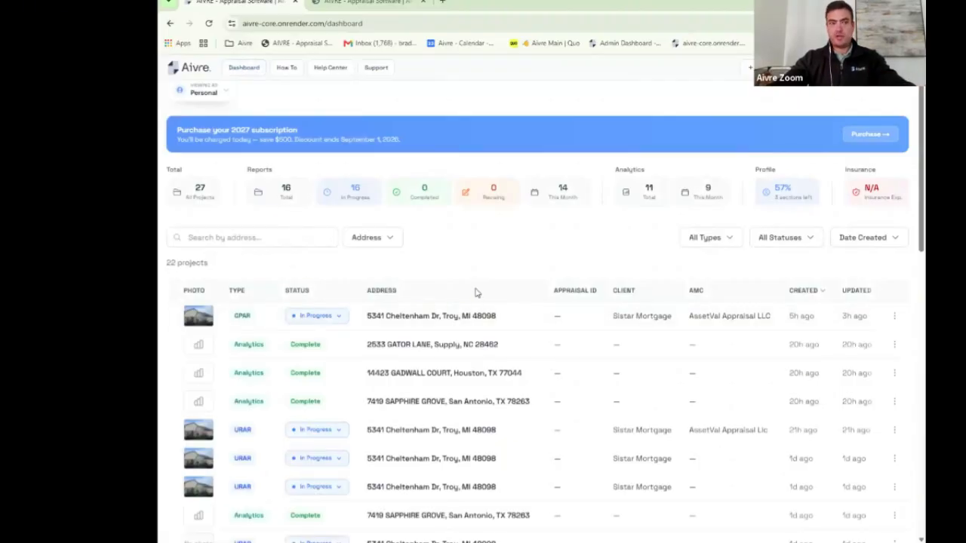
left_click(751, 68)
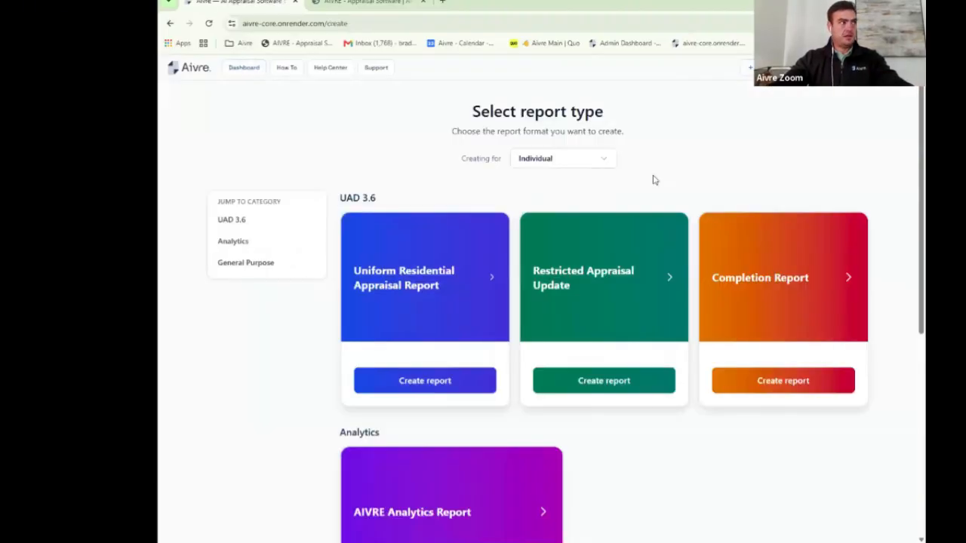
left_click(441, 246)
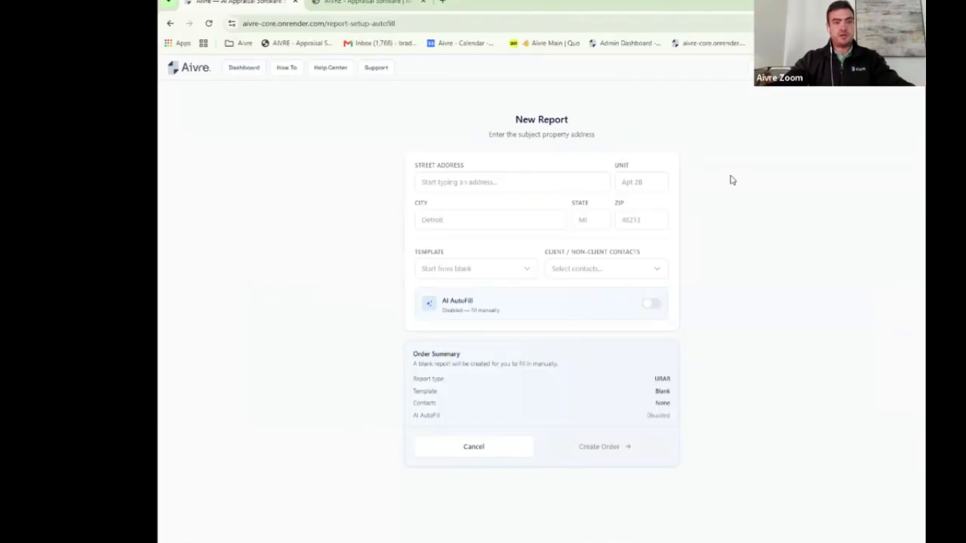
left_click(652, 305)
left_click(521, 185)
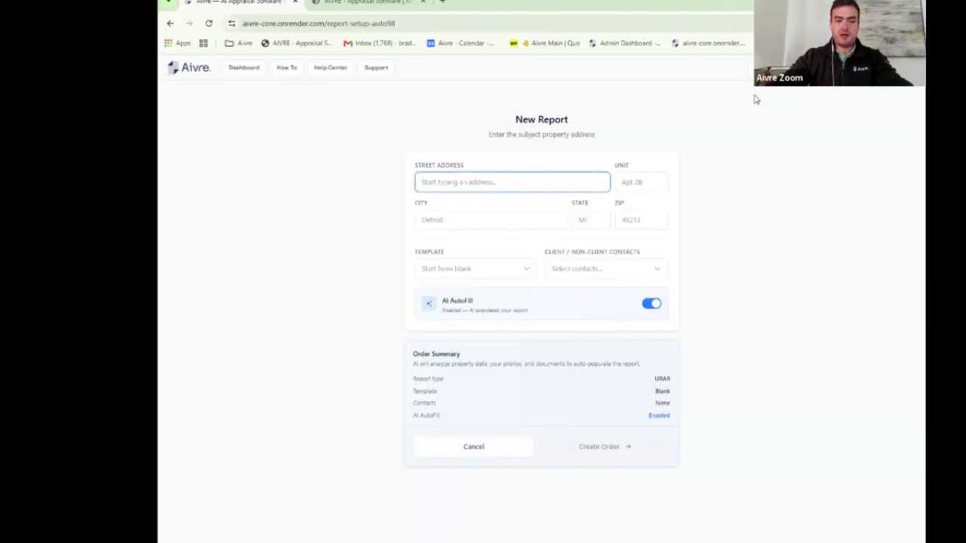
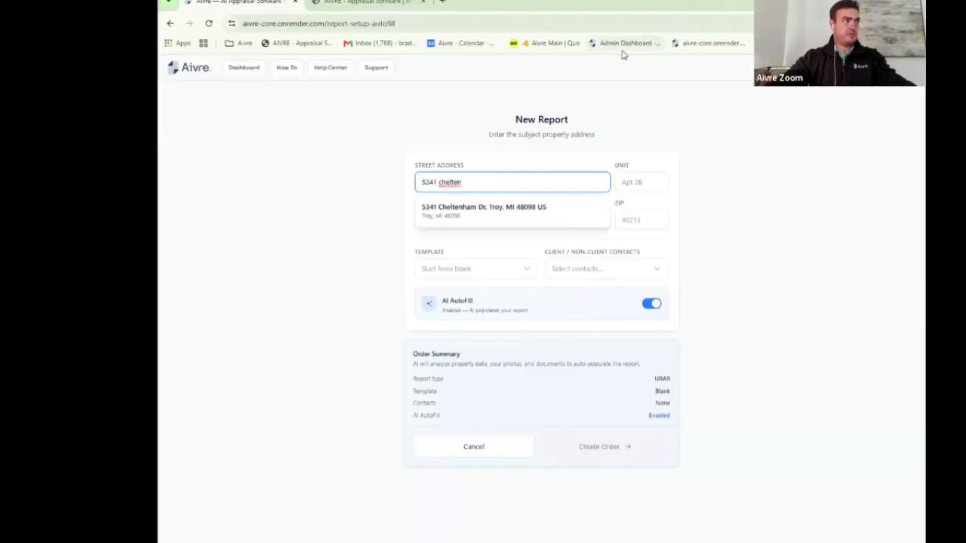
left_click(487, 211)
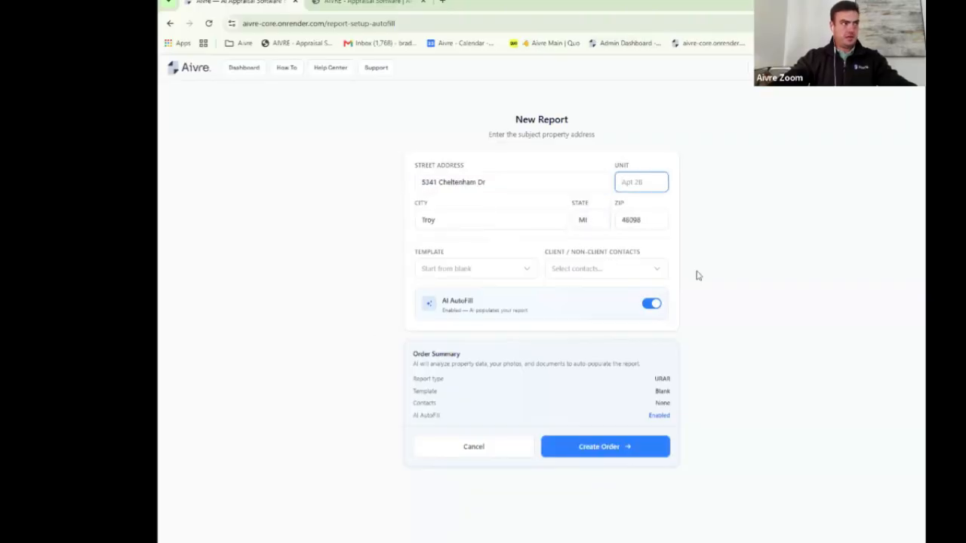
Step: Keep a blank template with no client contacts and create the report order
left_click(528, 269)
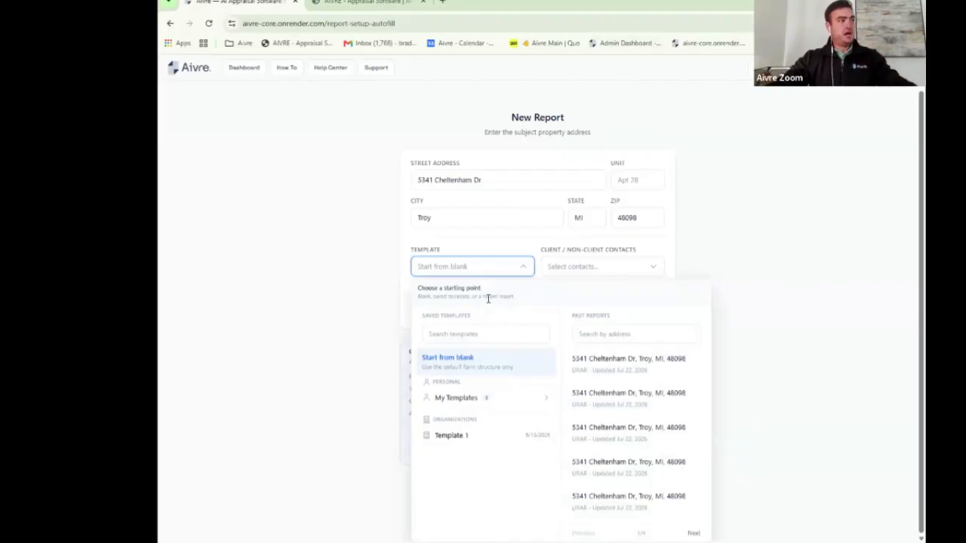
left_click(526, 405)
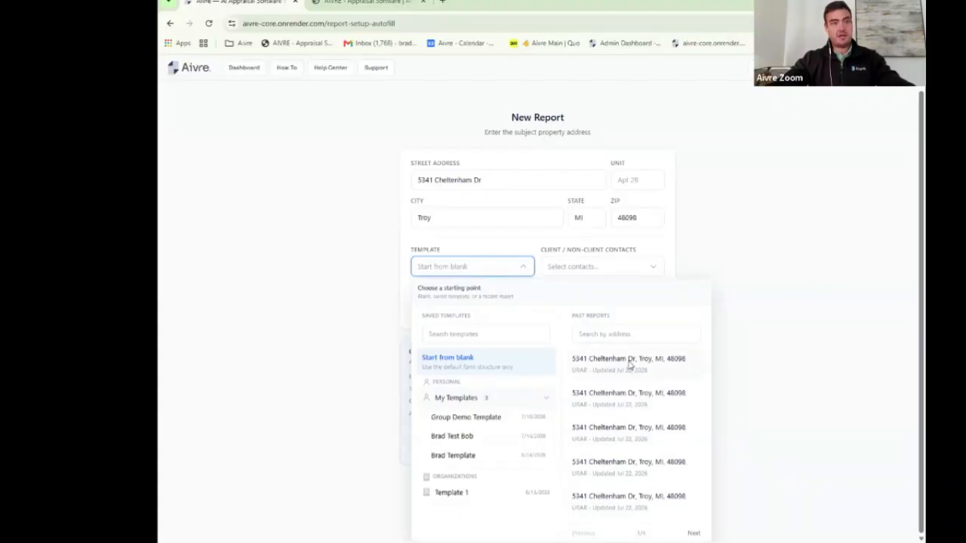
left_click(760, 329)
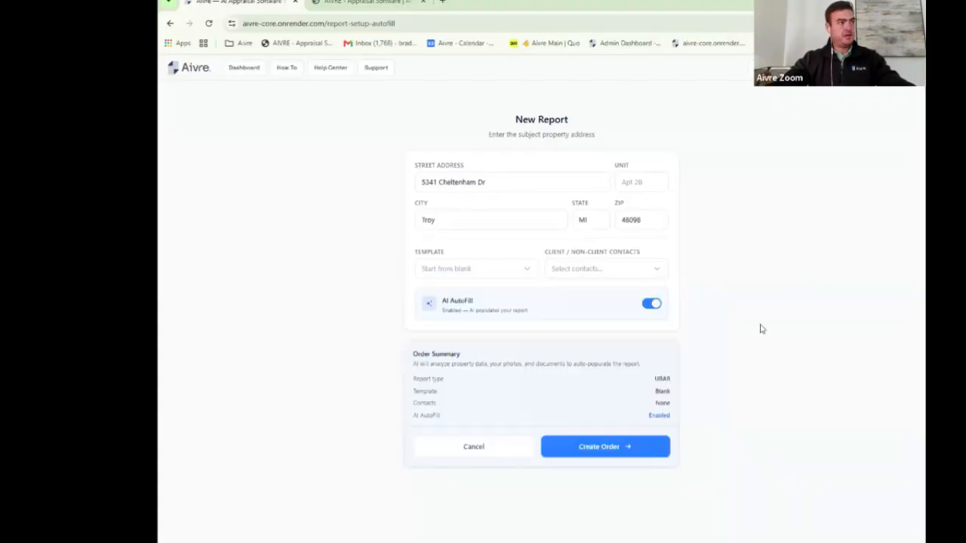
left_click(641, 269)
mouse_move(628, 333)
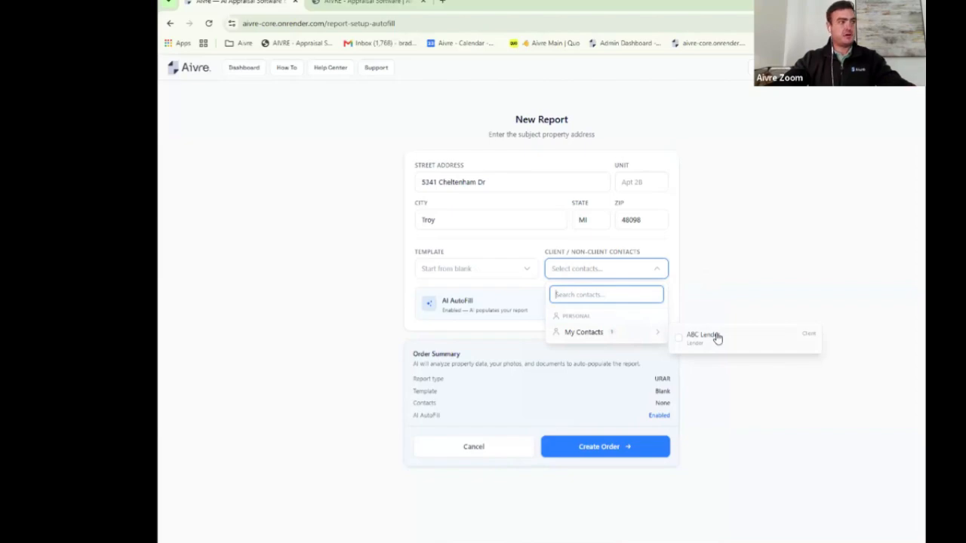
left_click(726, 251)
left_click(634, 448)
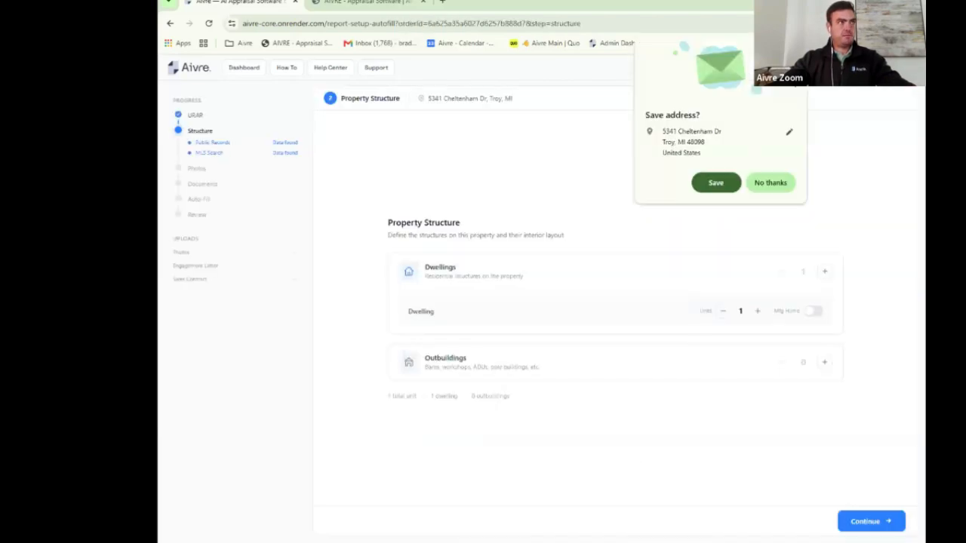
Step: Dismiss Chrome's save-address prompt and continue from Property Structure (1 dwelling, 1 unit) to photos
left_click(716, 183)
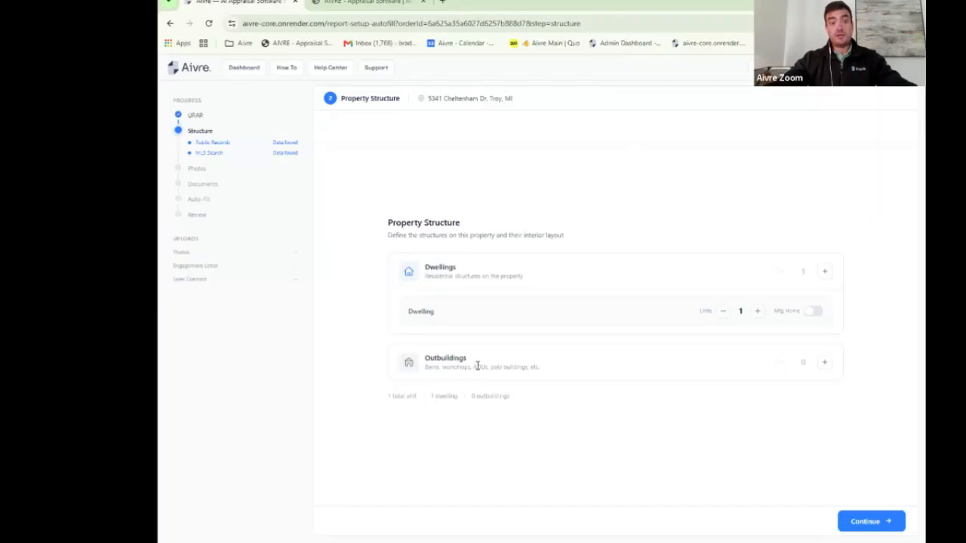
left_click(867, 522)
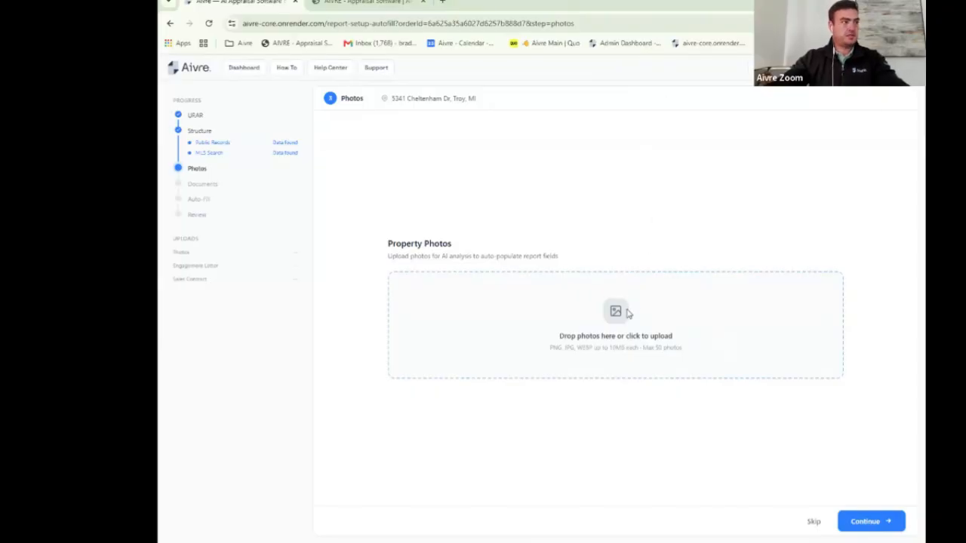
Step: Select and upload the remaining property photo files (27 total), then continue to Documents
left_click(626, 313)
left_click(284, 85)
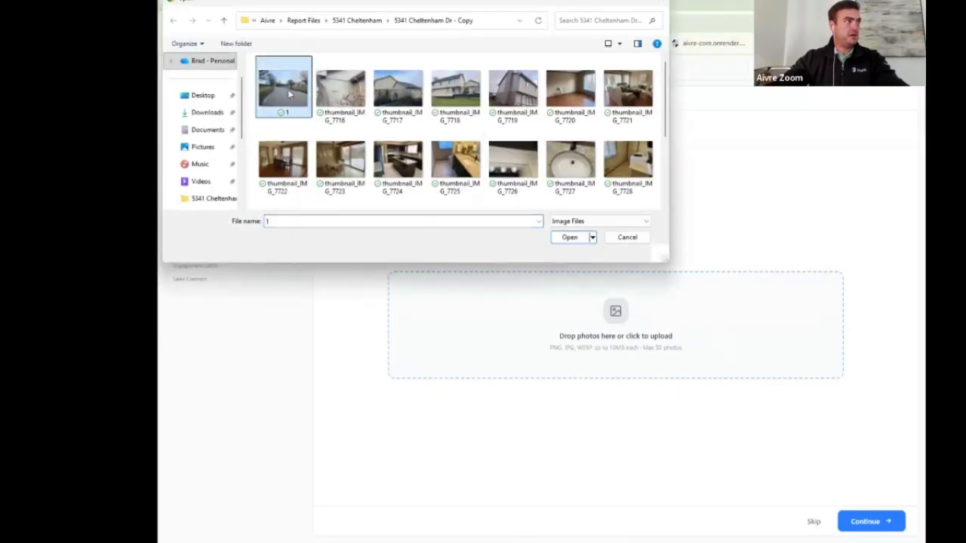
scroll(447, 106, "down", 3)
left_click(568, 179, "shift")
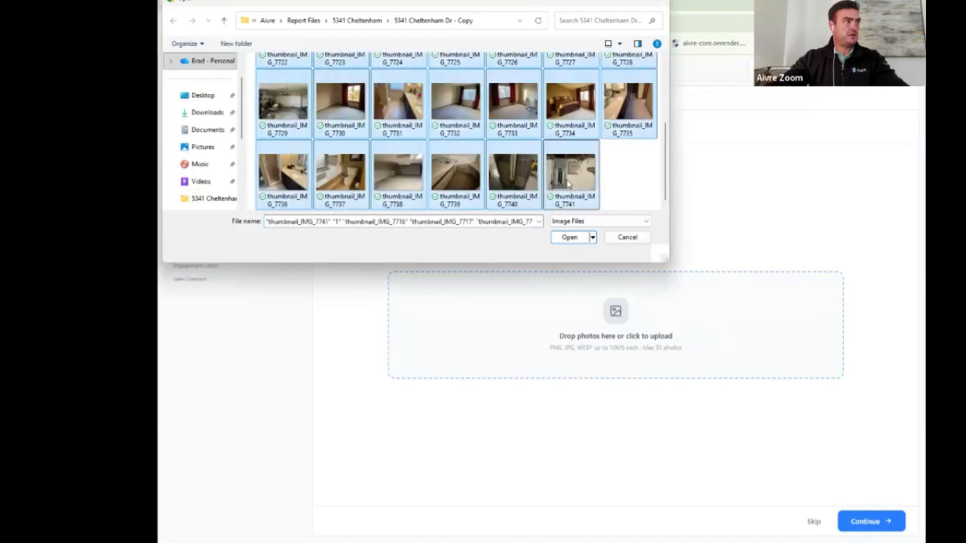
left_click(581, 238)
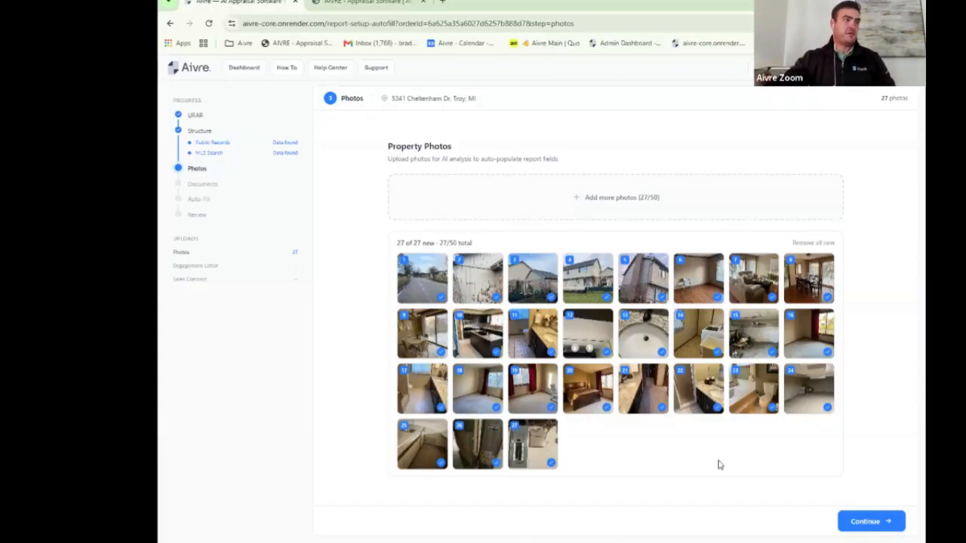
left_click(886, 530)
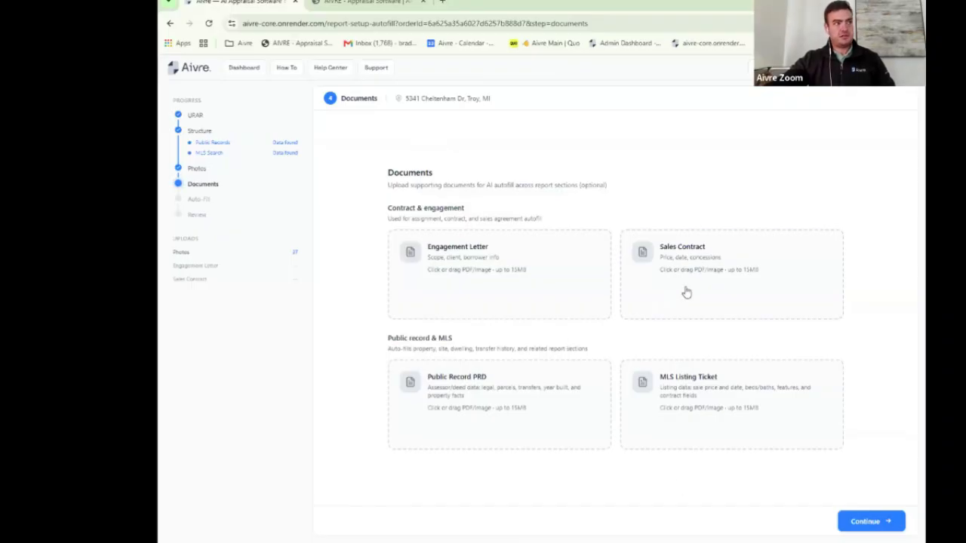
Step: Upload the Purchase Agreement file as the Sales Contract
left_click(708, 263)
left_click(385, 74)
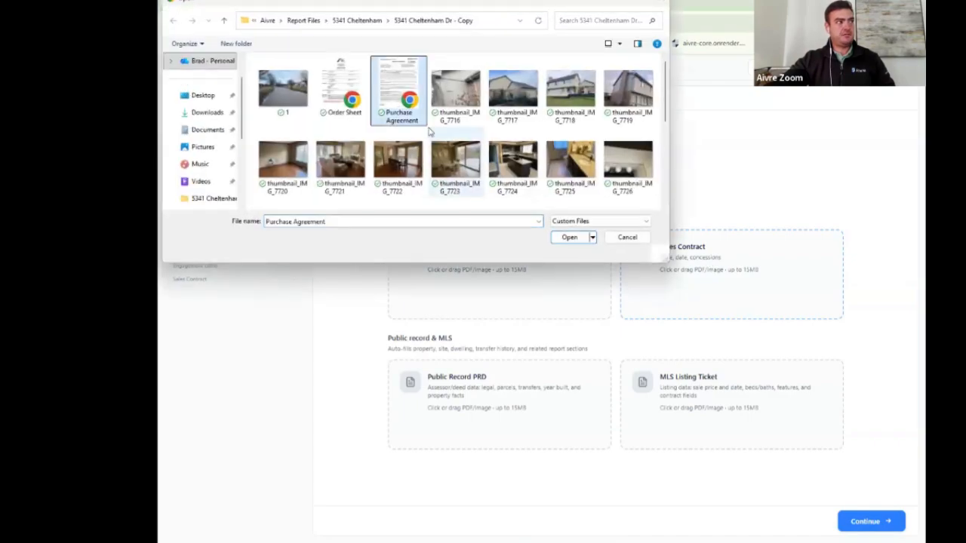
left_click(570, 237)
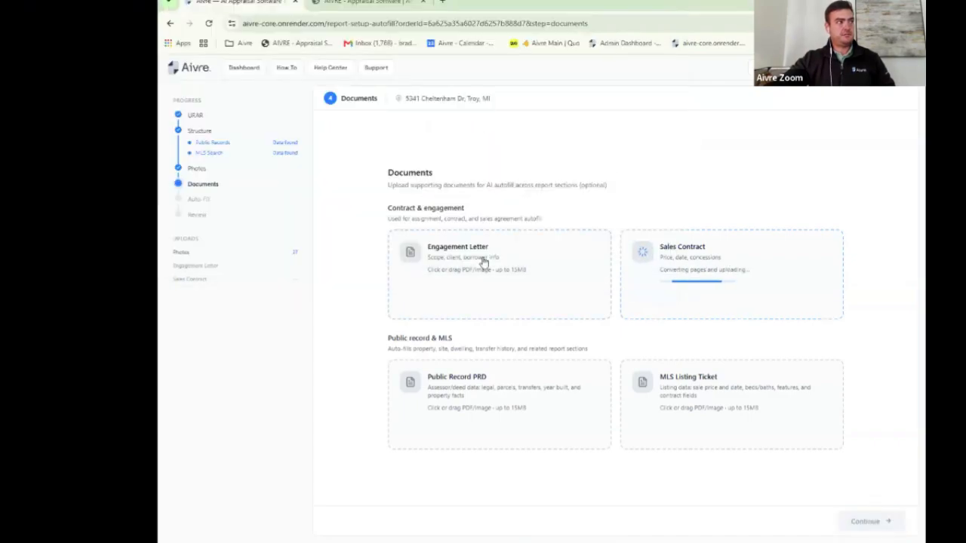
Step: Upload the Order Sheet as the Engagement Letter and continue to the Auto-Fill analysis step
left_click(484, 261)
left_click(365, 109)
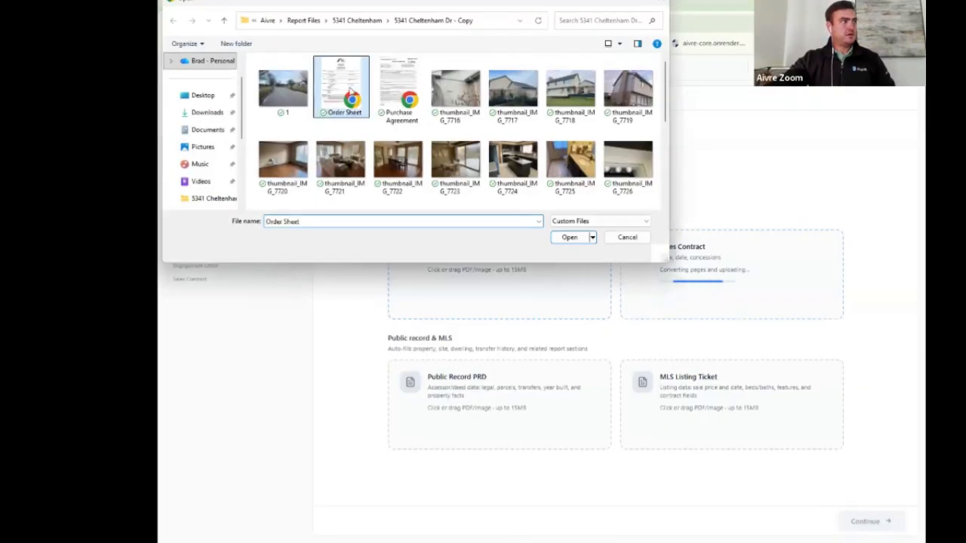
left_click(571, 237)
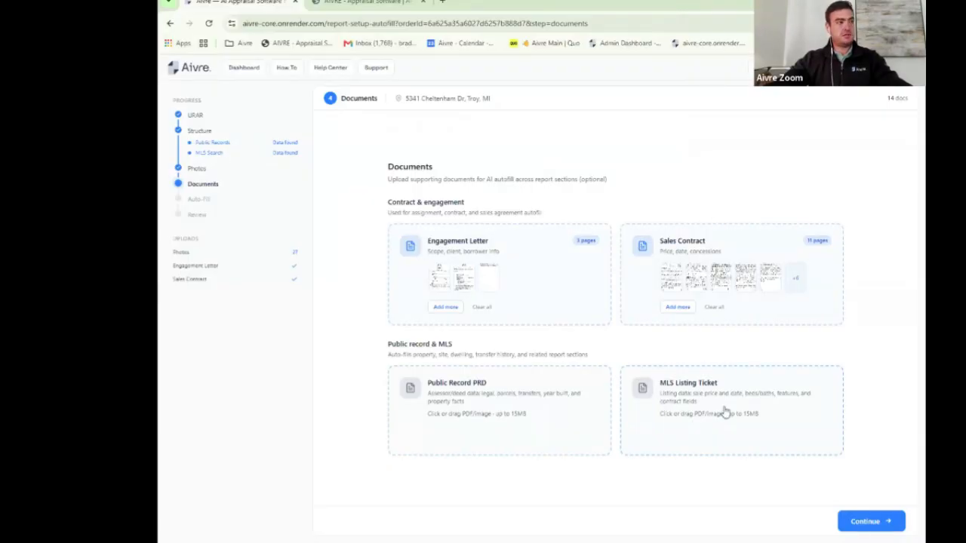
left_click(873, 520)
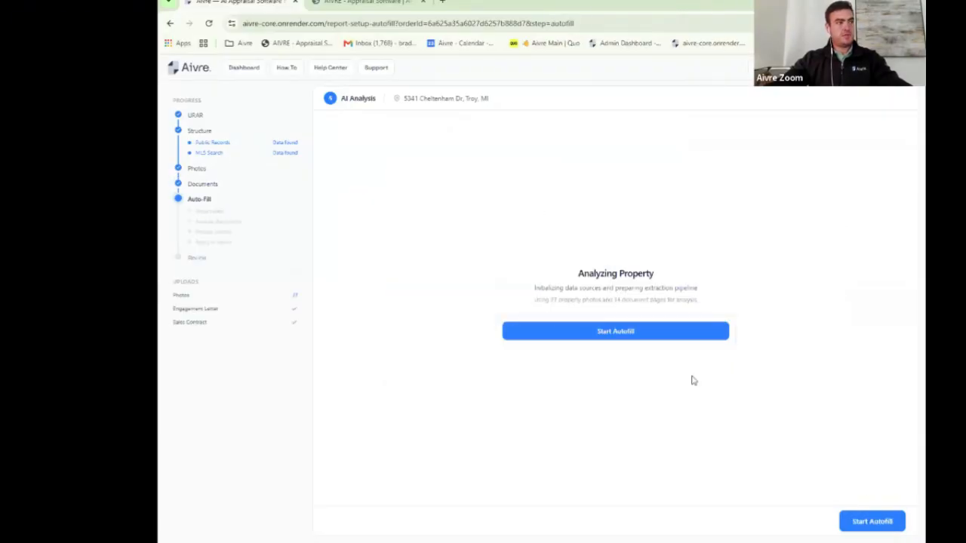
Step: Start Autofill using the 27 property photos and 14 document pages
left_click(632, 332)
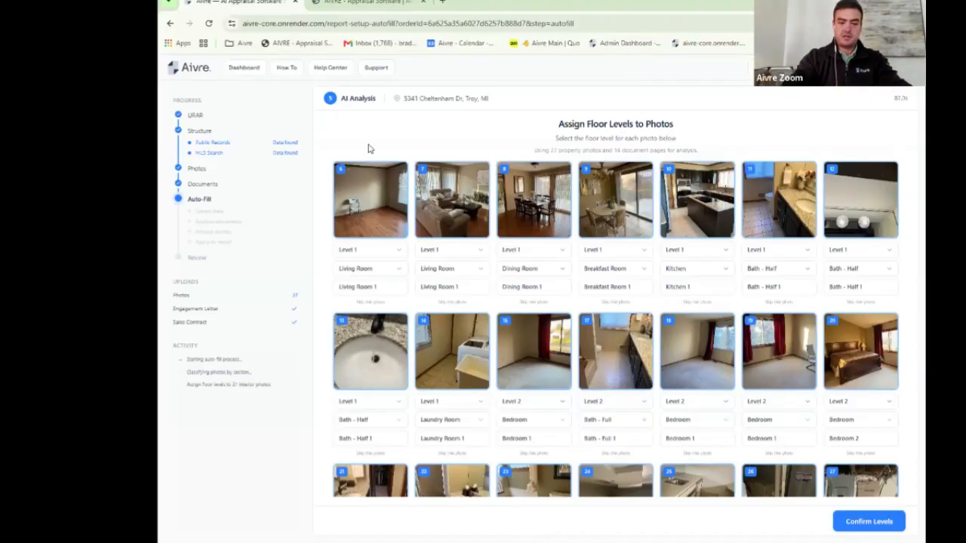
Step: Change photo 6's room type to Den and rename it 'Den 1'
key("ctrl+plus")
key("ctrl+plus")
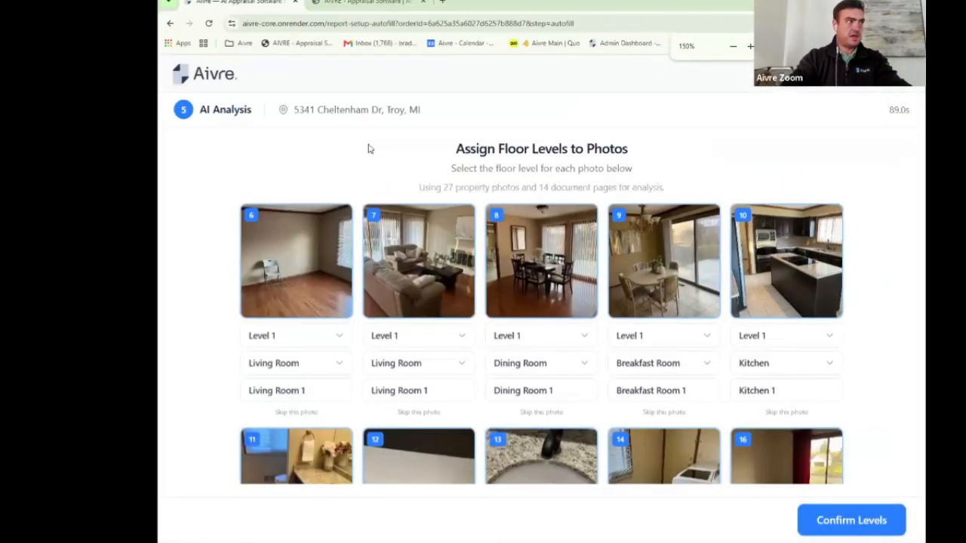
key("ctrl+minus")
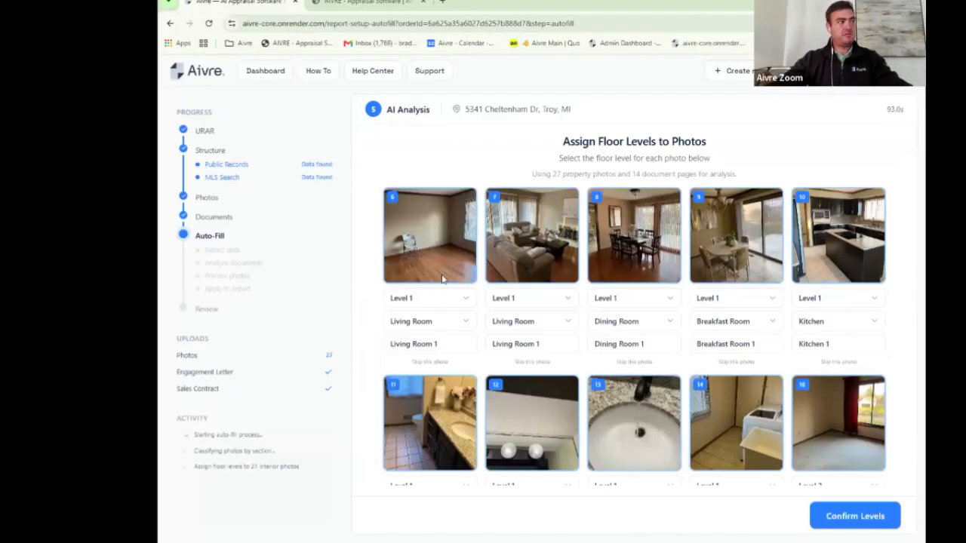
left_click(466, 321)
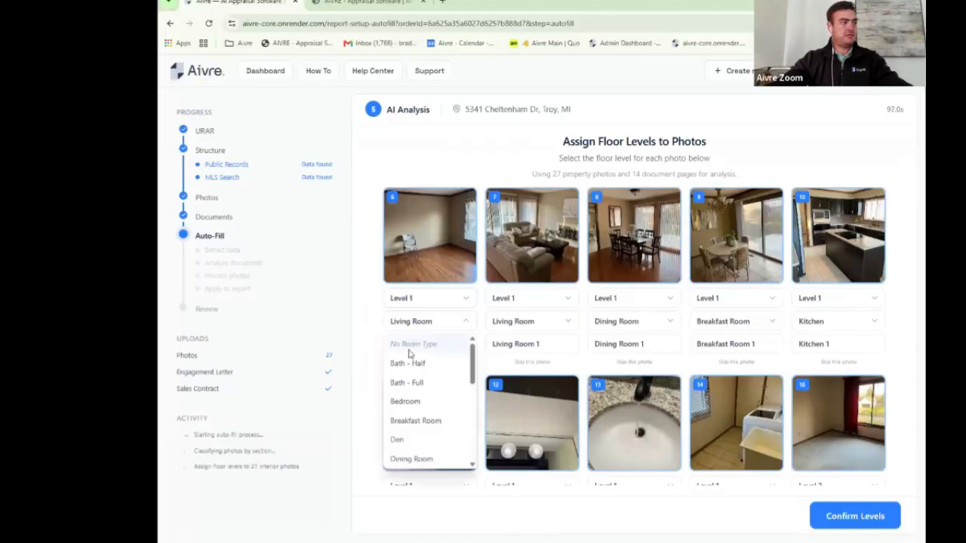
left_click(397, 440)
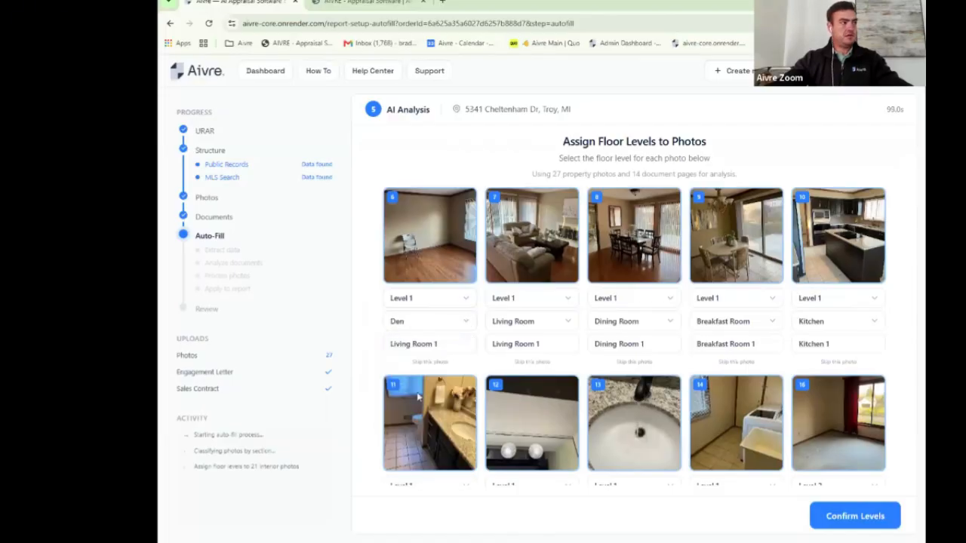
triple_click(451, 344)
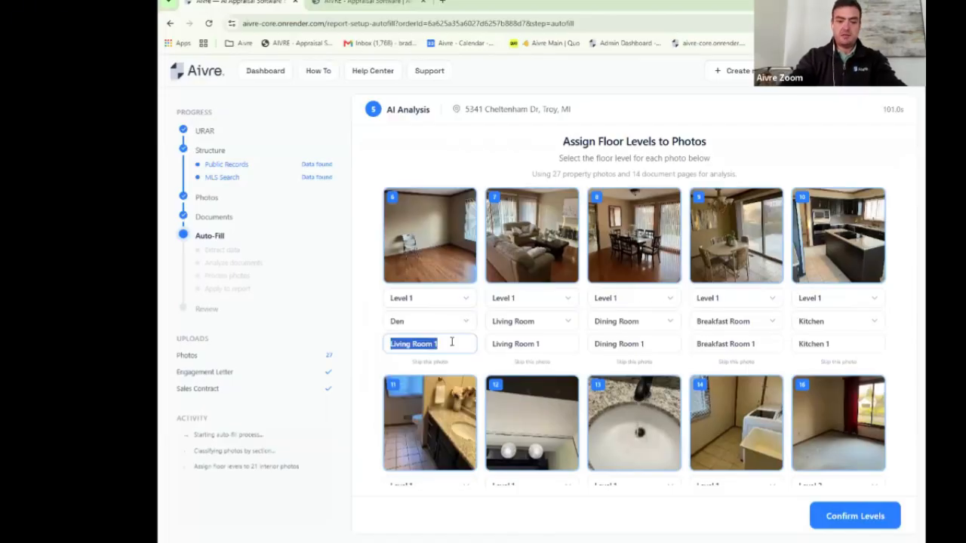
type("Den 1")
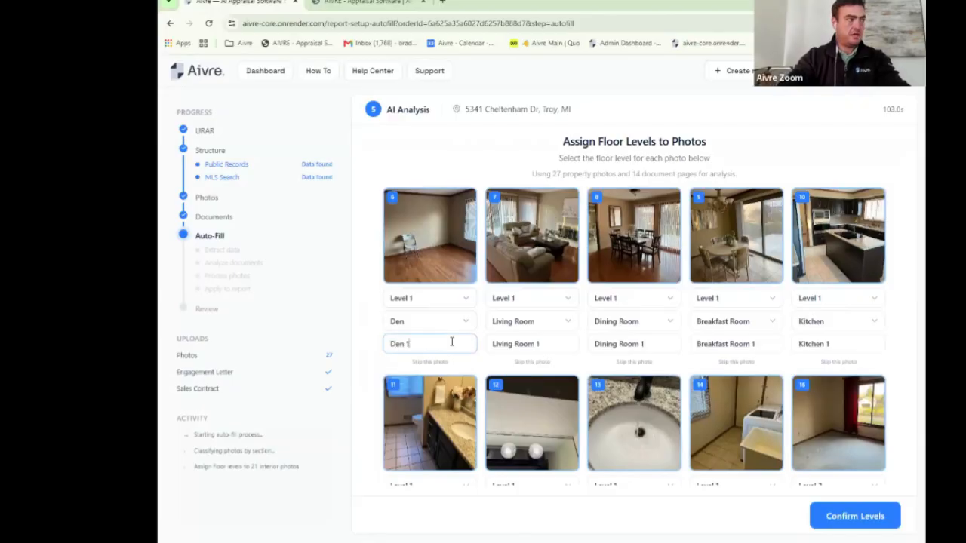
left_click(471, 139)
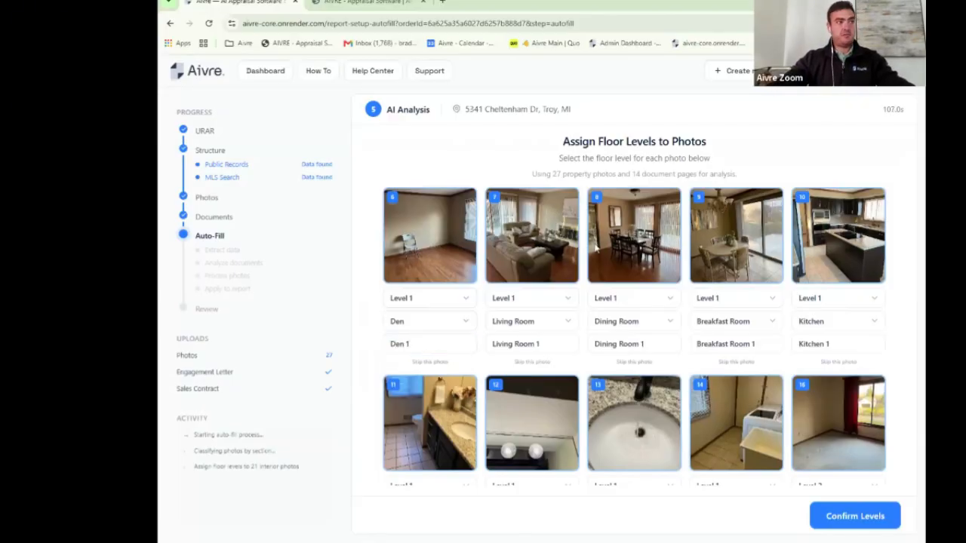
Step: Review the remaining photos' suggested levels and confirm the floor levels
scroll(596, 248, "down", 2)
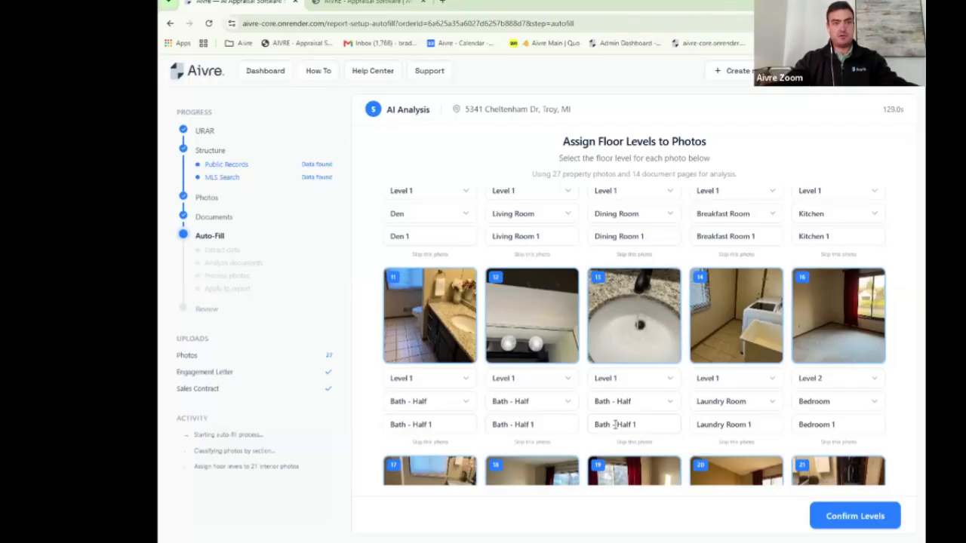
scroll(687, 317, "down", 1)
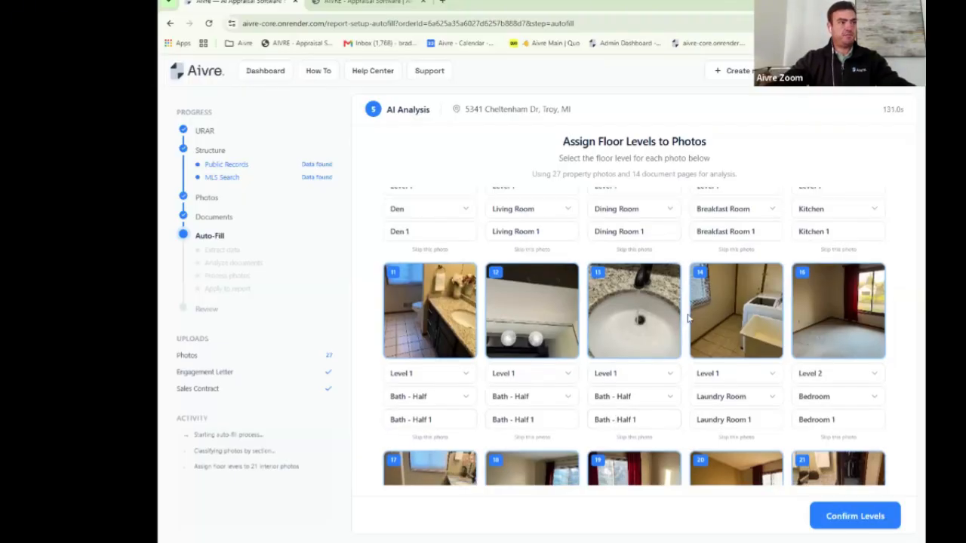
scroll(687, 318, "down", 4)
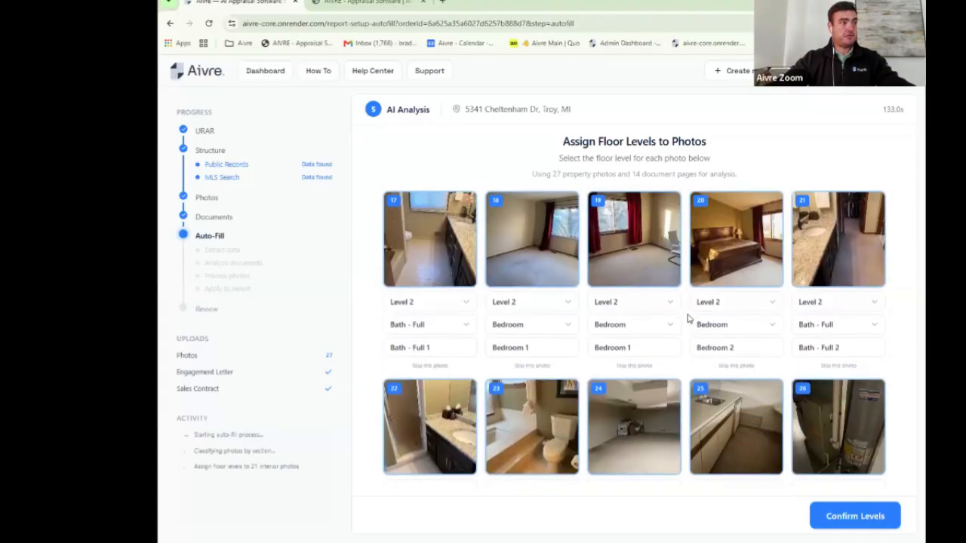
scroll(688, 318, "down", 5)
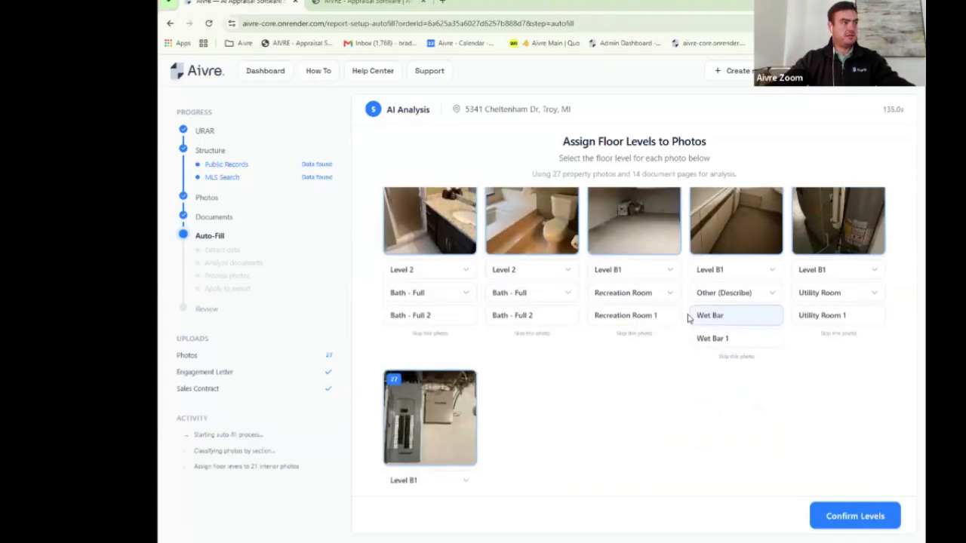
scroll(688, 318, "down", 2)
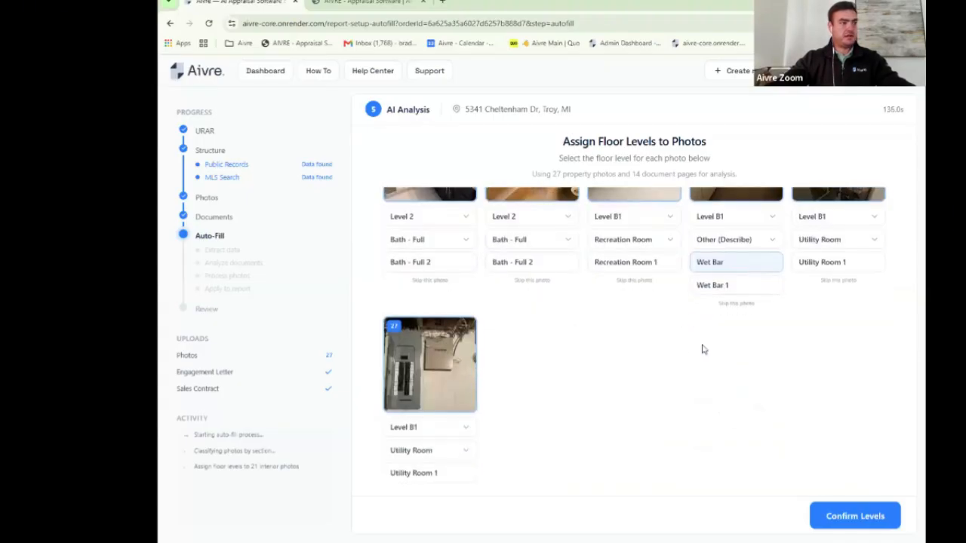
left_click(873, 517)
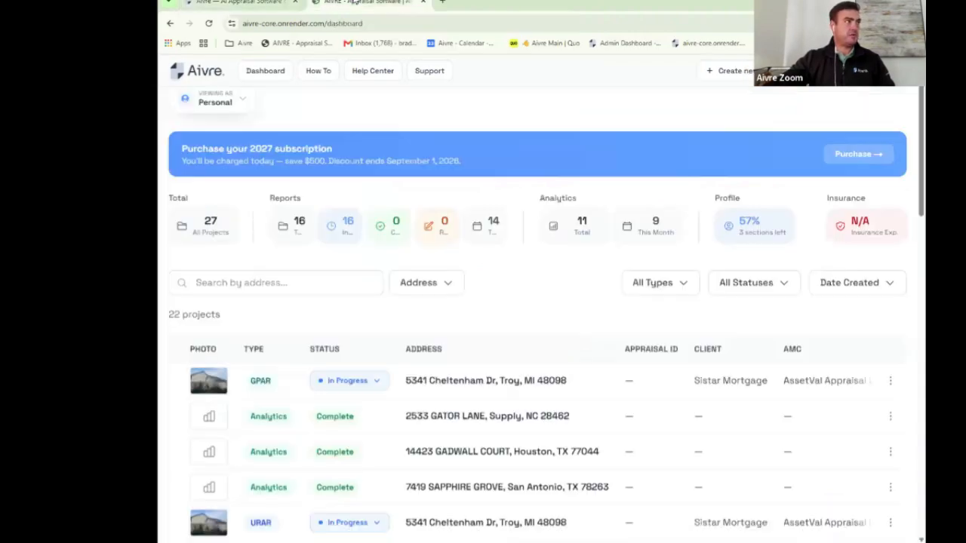
scroll(480, 275, "down", 5)
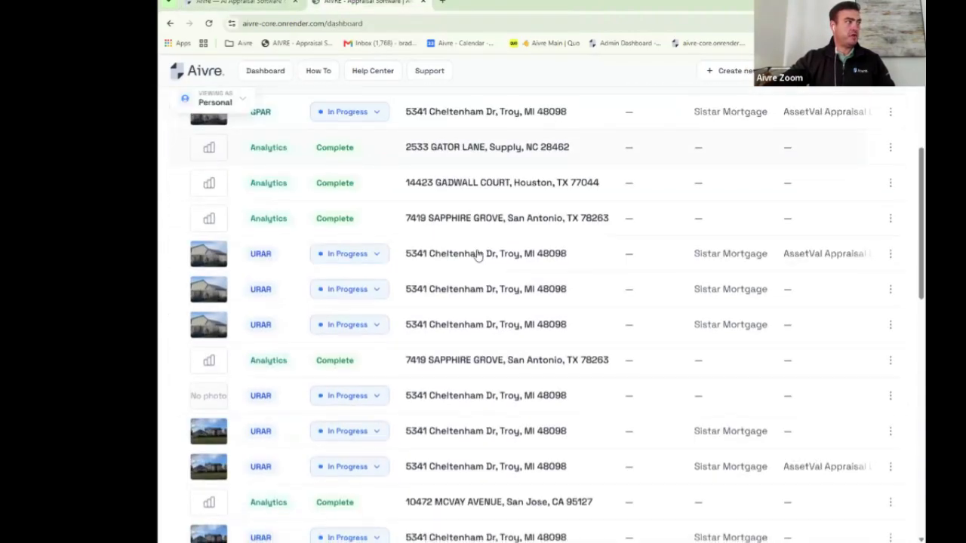
left_click(482, 335)
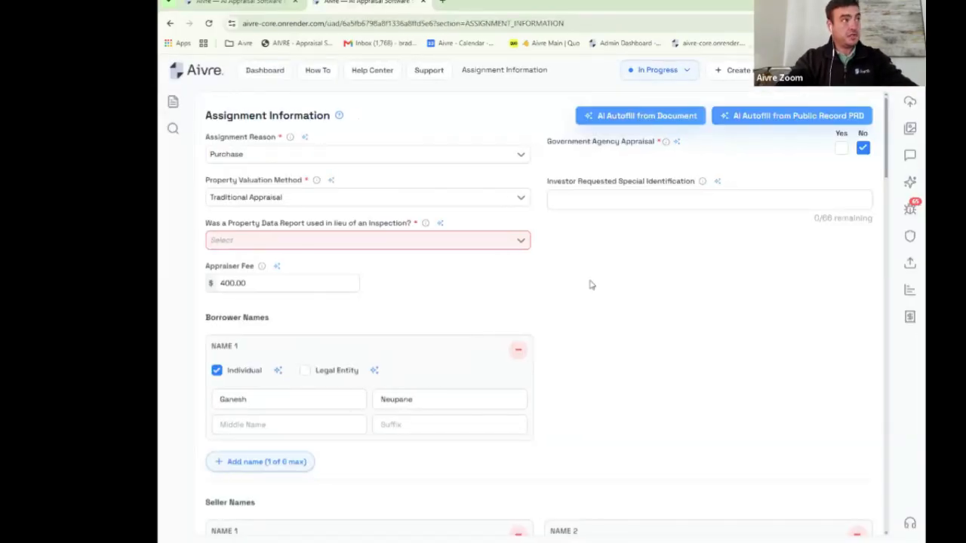
key("ctrl+minus")
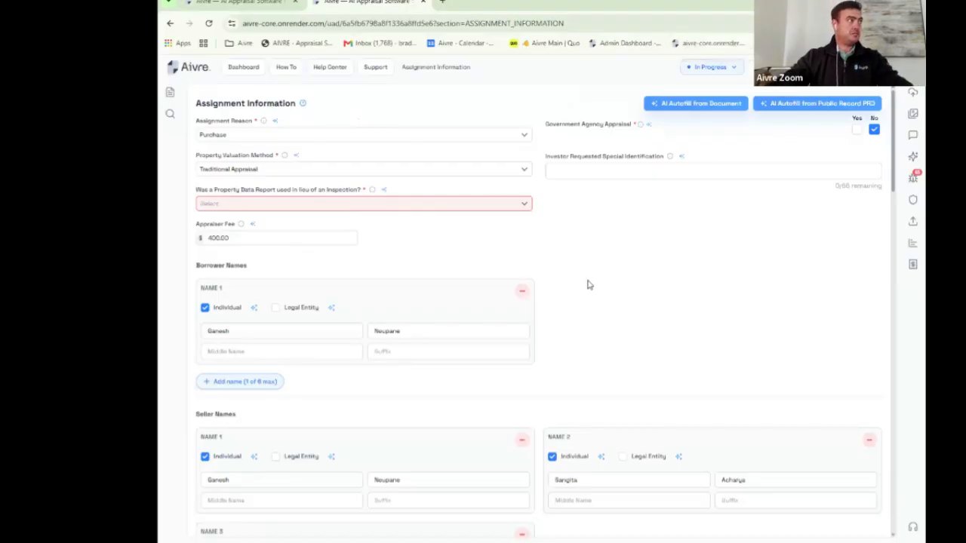
left_click(169, 91)
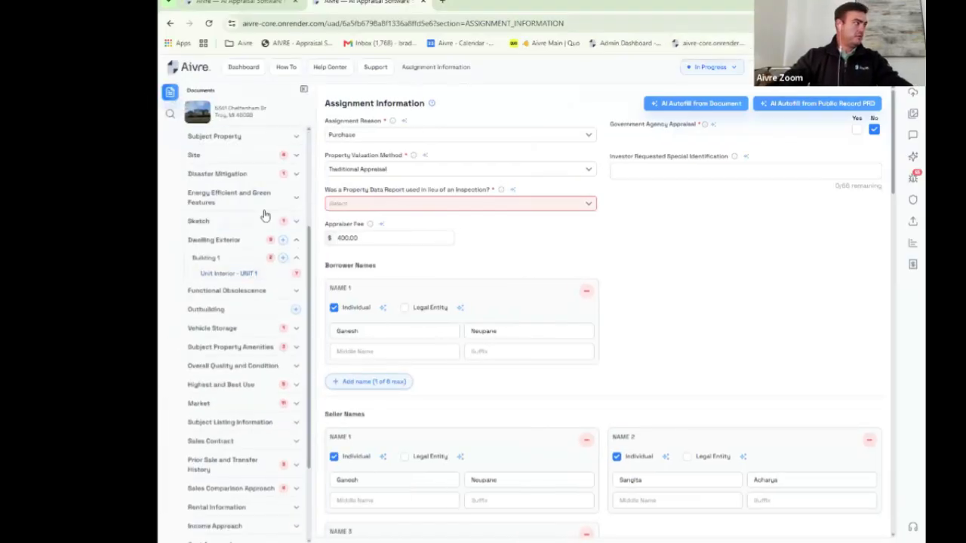
scroll(264, 215, "down", 3)
left_click(249, 381)
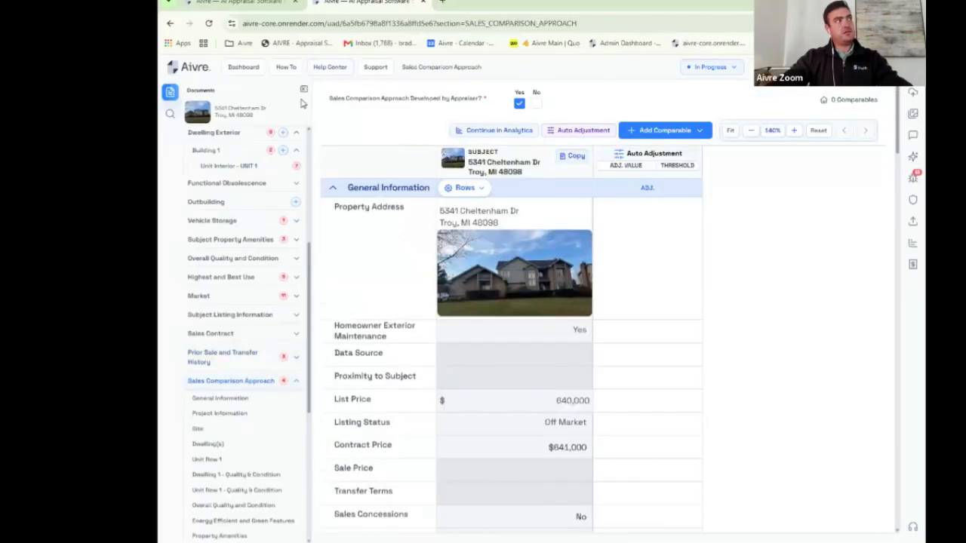
left_click(305, 90)
Step: Hide the auto adjustment column, zoom the grid down to 100%, and show the Add Comparable options
left_click(568, 129)
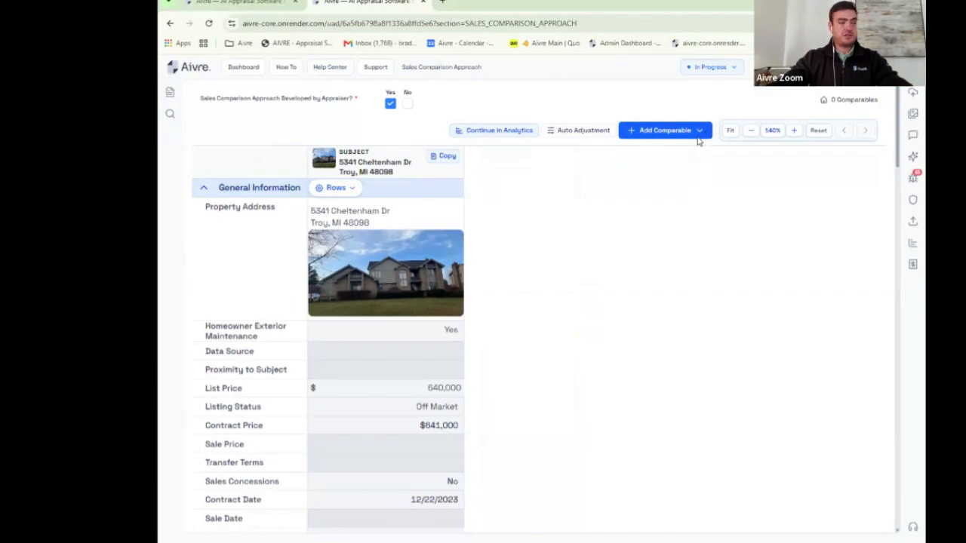
left_click(750, 131)
left_click(750, 131)
left_click(750, 131)
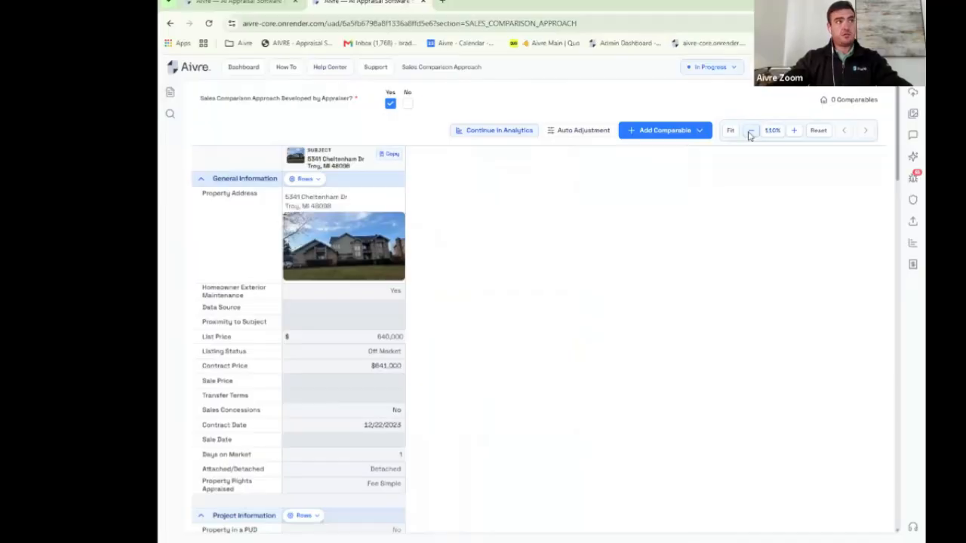
left_click(750, 132)
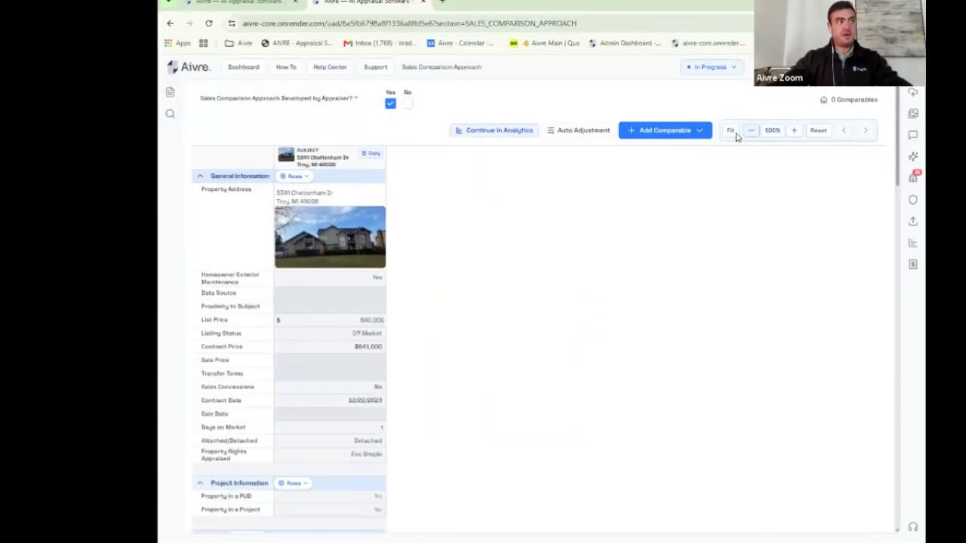
left_click(699, 132)
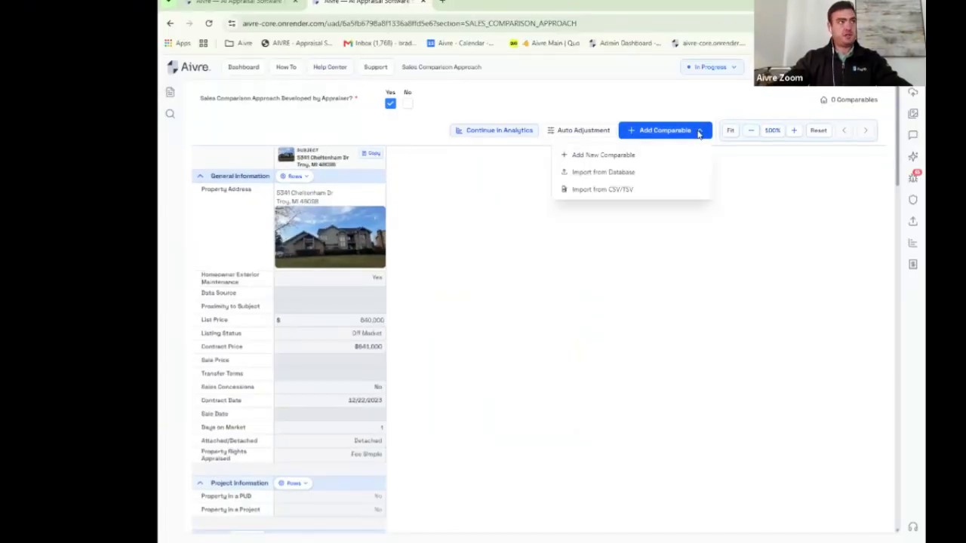
Step: Import Troy Comps.csv via Import from CSV/TSV and analyse it for comparable data
left_click(613, 191)
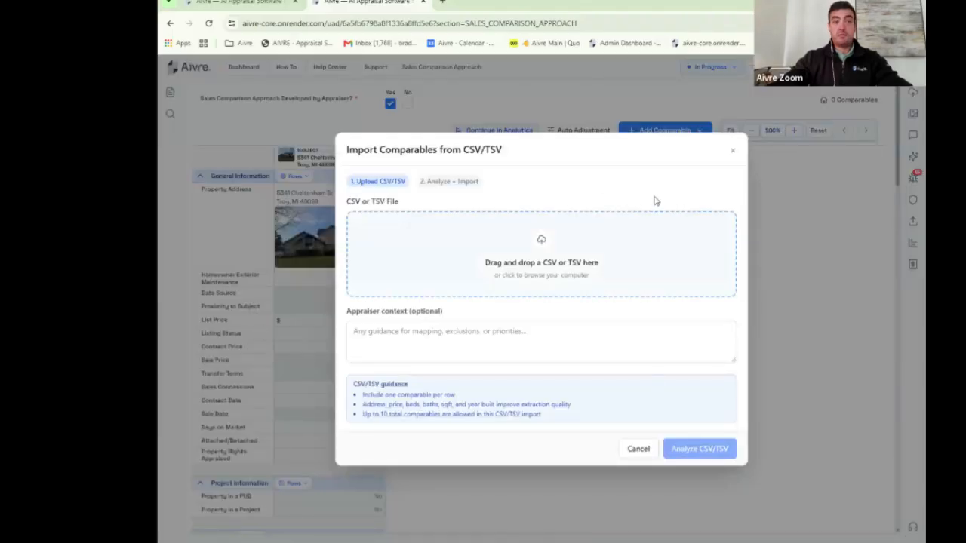
left_click(552, 260)
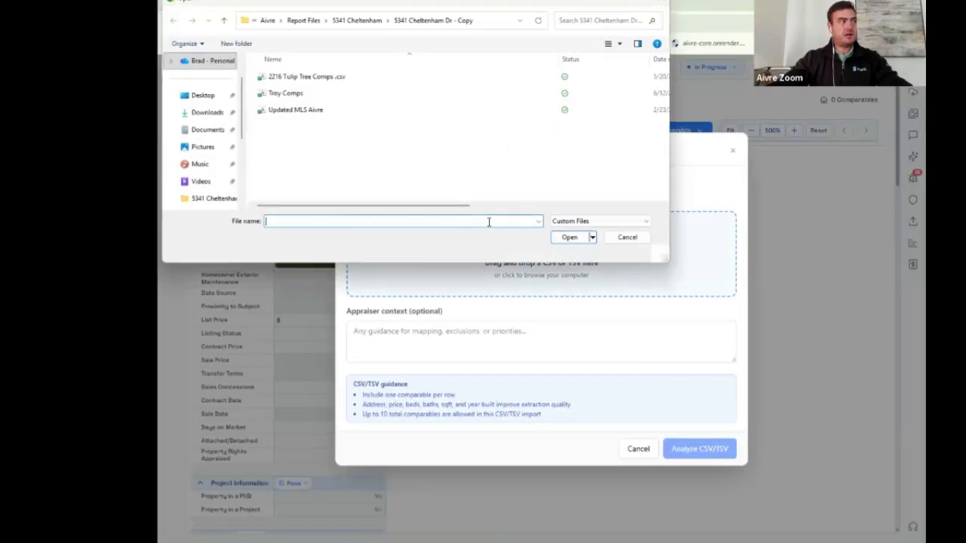
left_click(303, 96)
left_click_drag(308, 98, 699, 278)
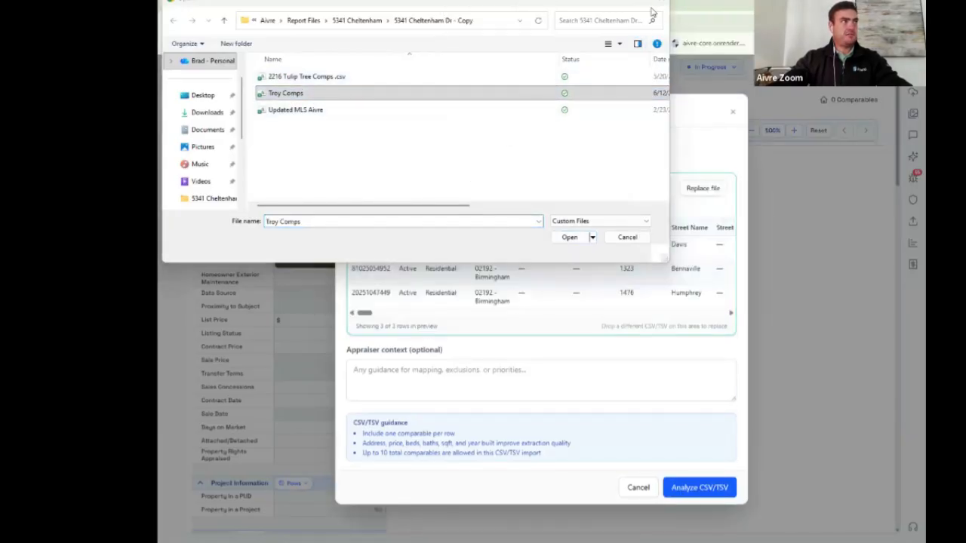
left_click(658, 2)
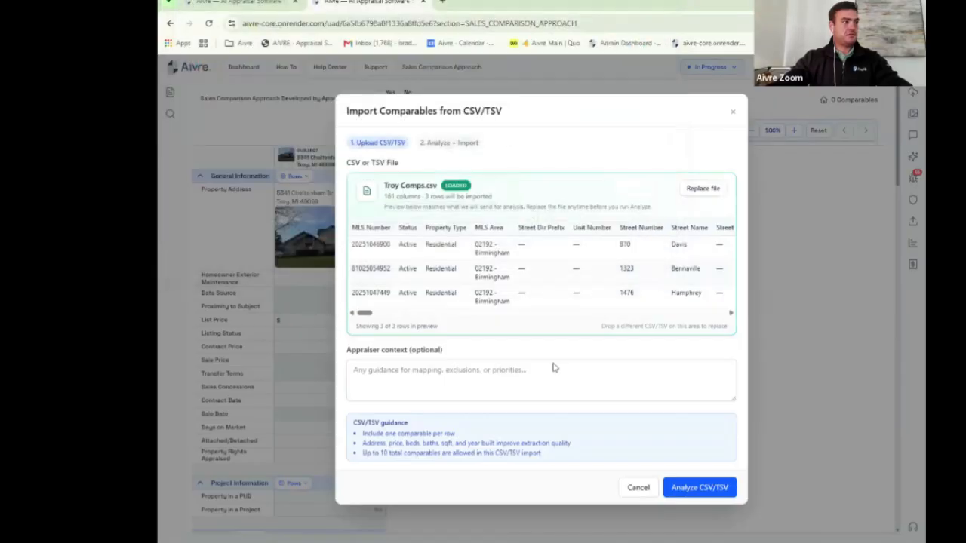
left_click(695, 488)
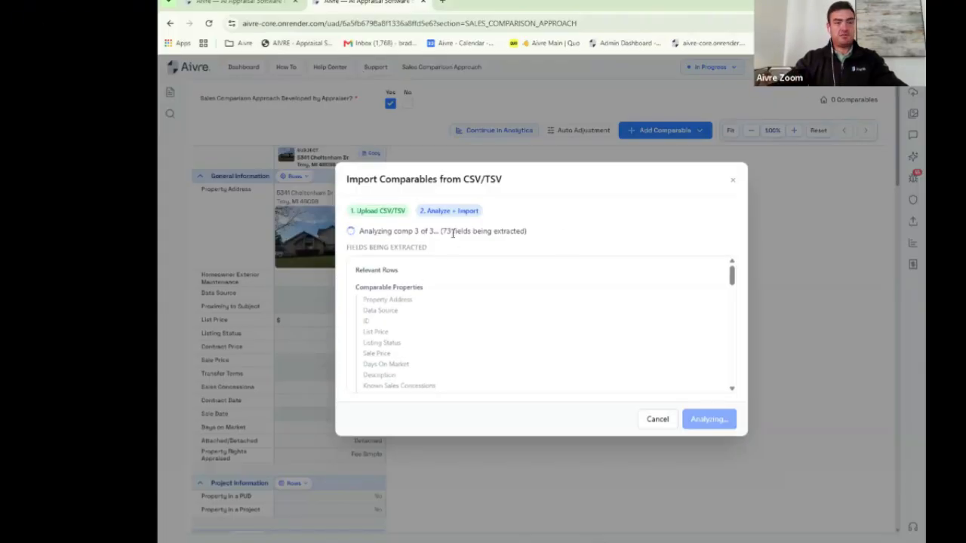
Step: Review the extraction matrix and apply the fields, adding the three comps (list prices 969,900–1,045,500)
scroll(394, 278, "down", 3)
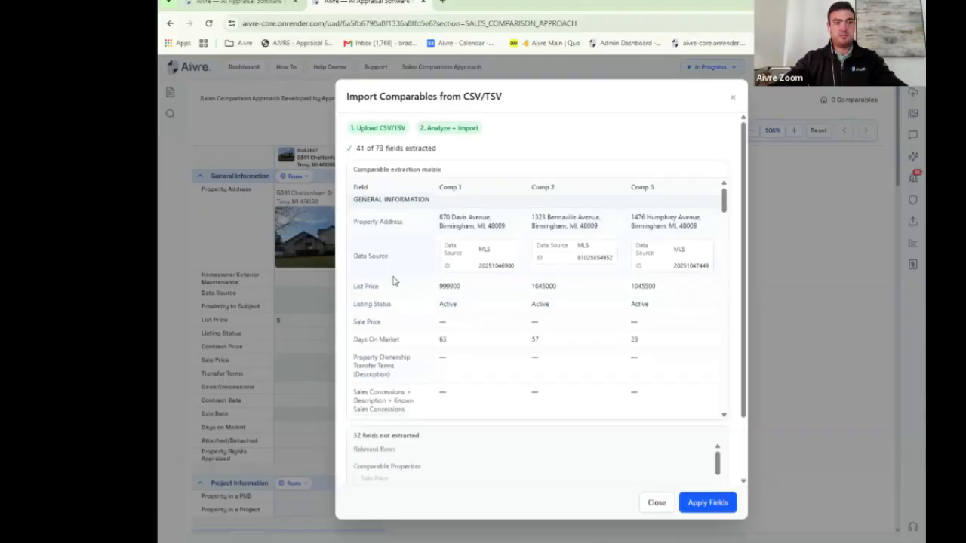
scroll(392, 279, "down", 10)
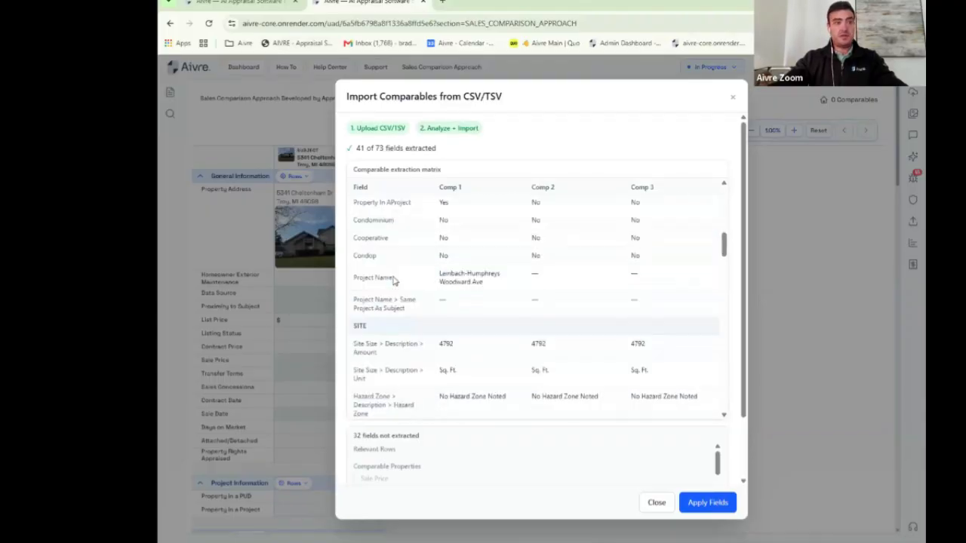
scroll(392, 279, "down", 10)
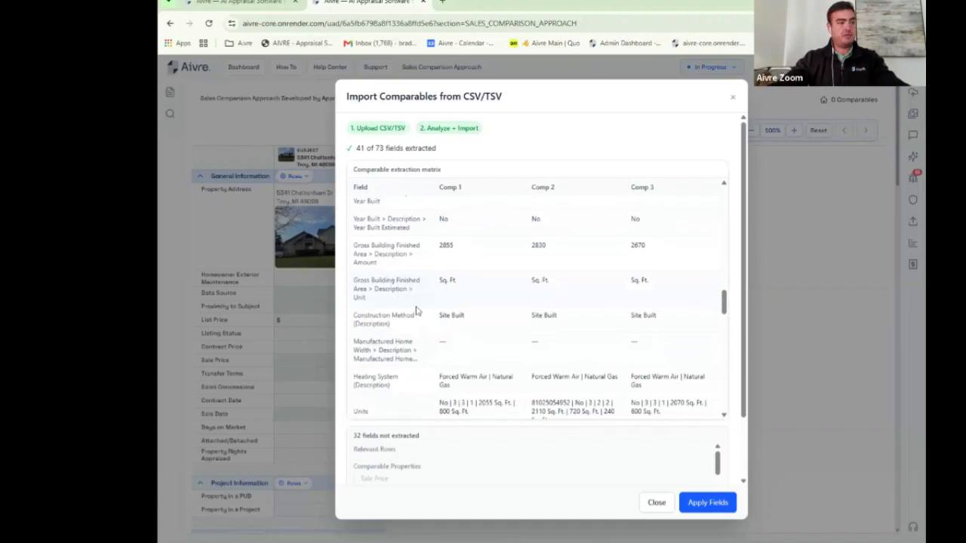
left_click(707, 503)
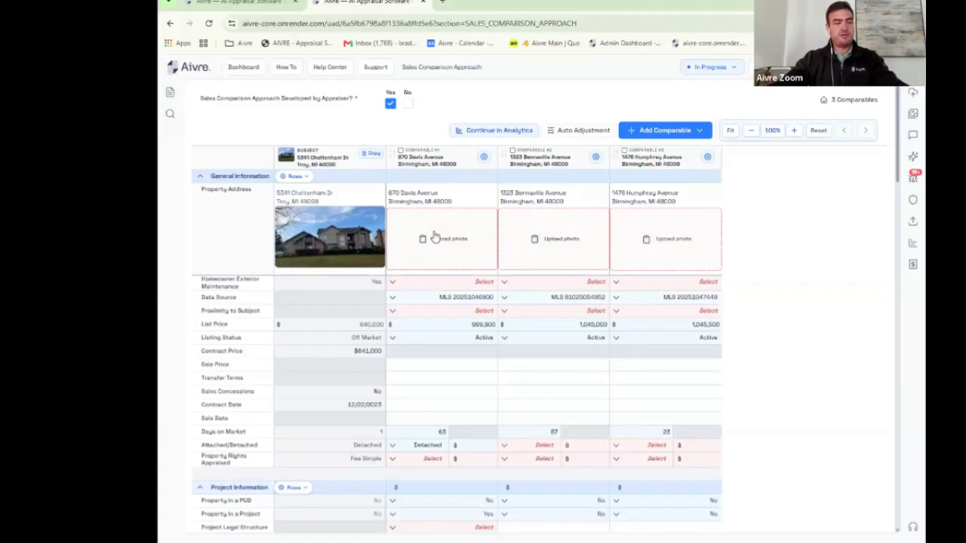
left_click(484, 157)
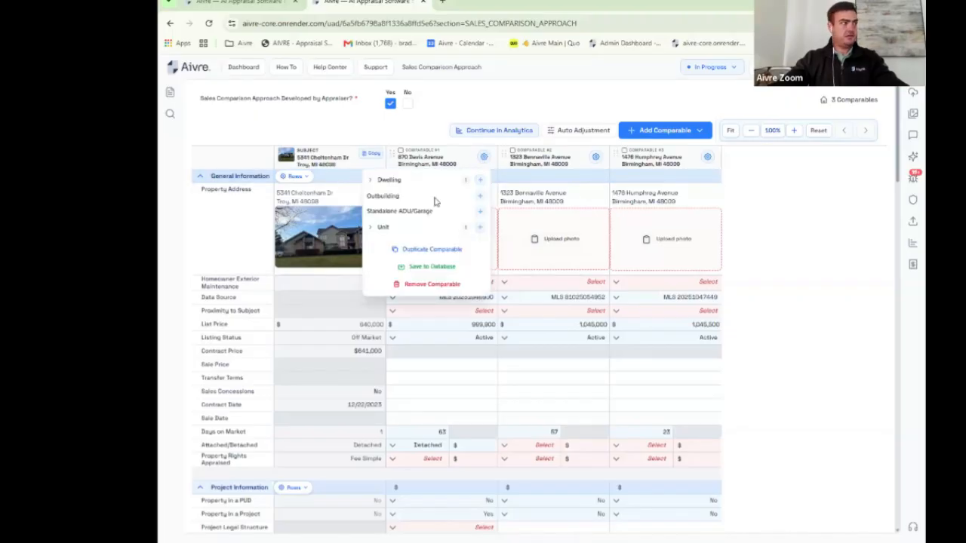
left_click(433, 267)
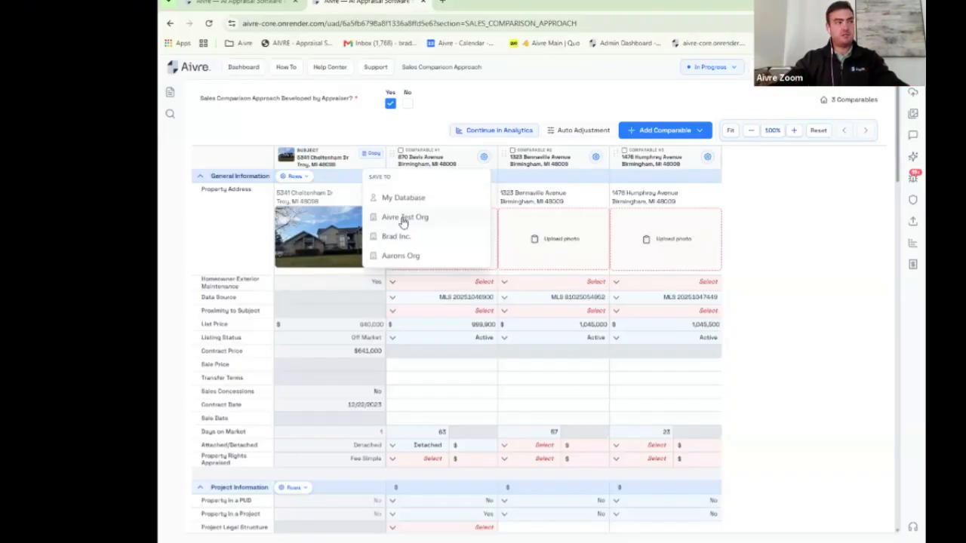
left_click(417, 135)
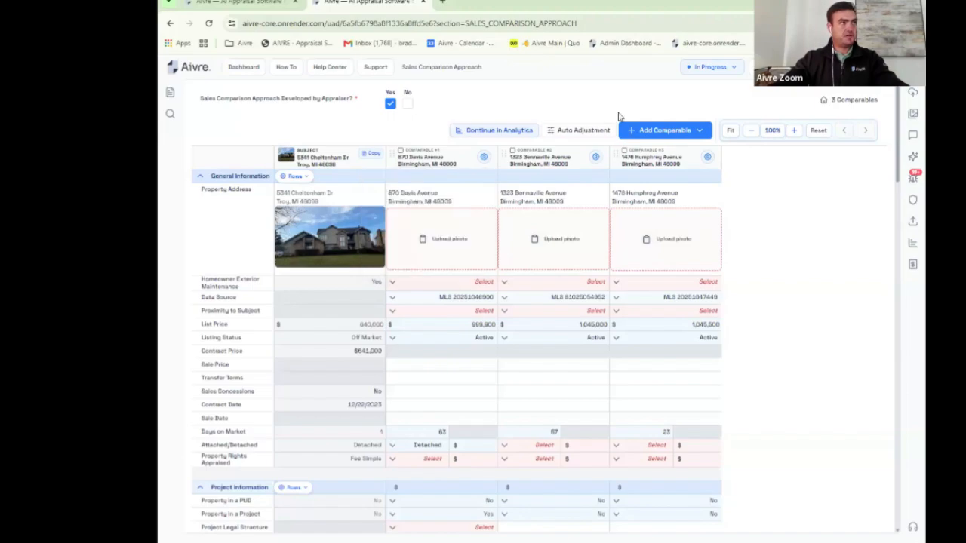
left_click_drag(441, 163, 522, 168)
left_click_drag(667, 161, 504, 162)
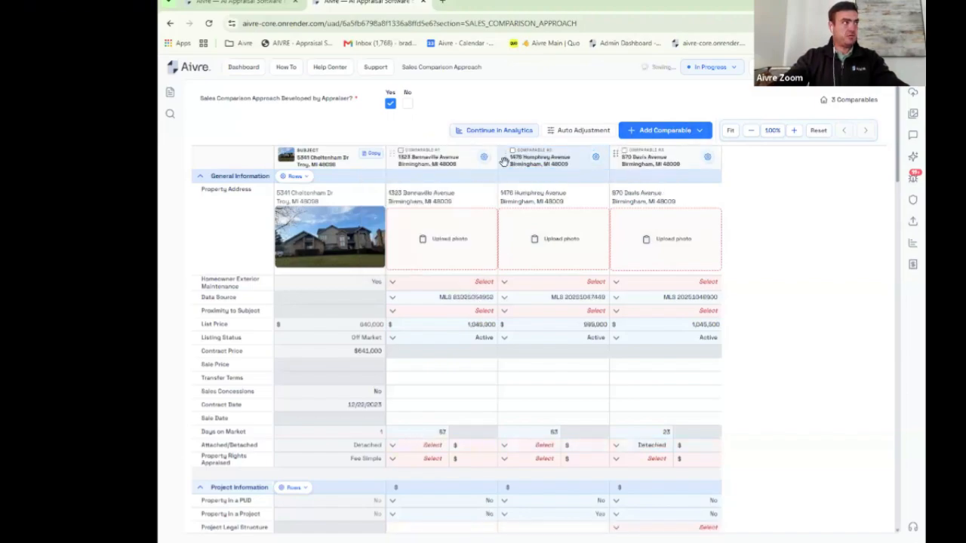
left_click_drag(442, 160, 559, 159)
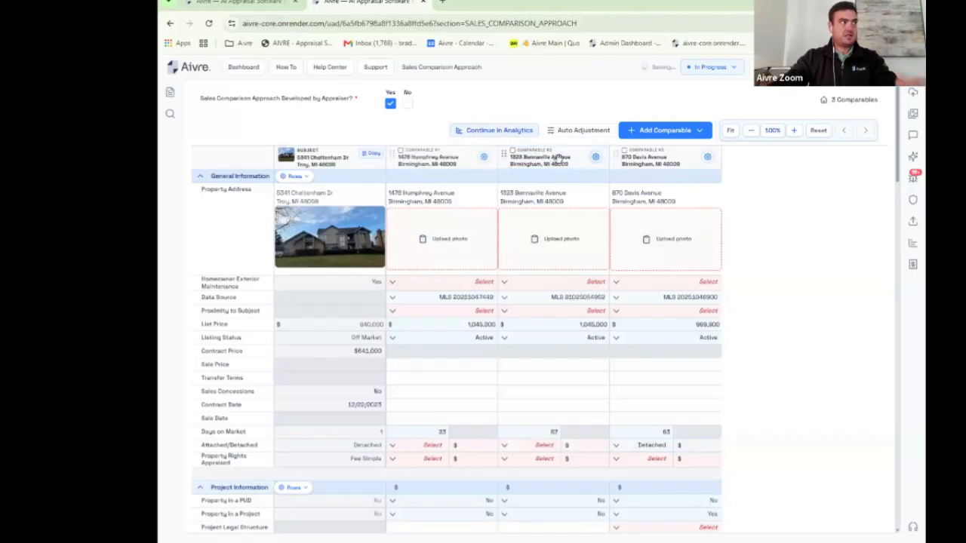
Step: Select all three comparables and remove them, leaving only the subject column
left_click(400, 150)
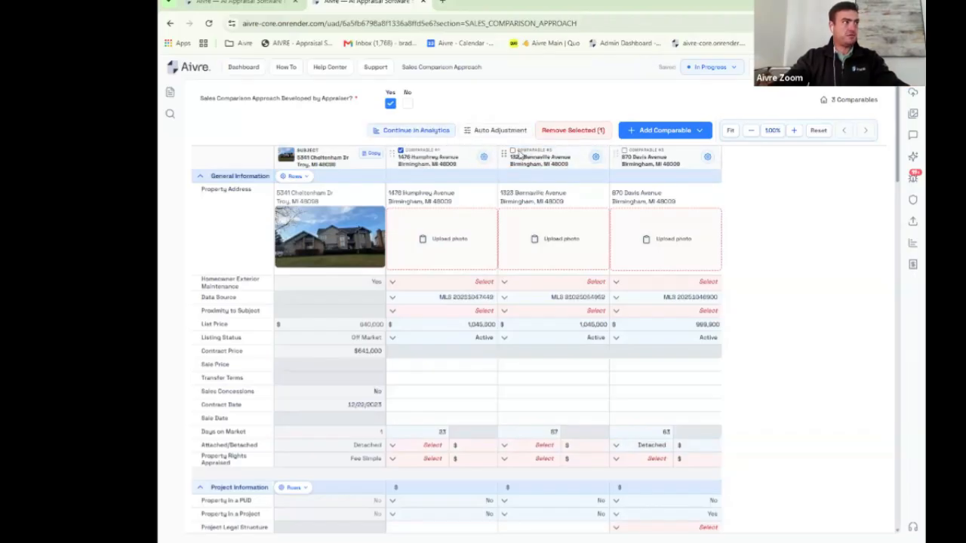
left_click(512, 150)
left_click(625, 151)
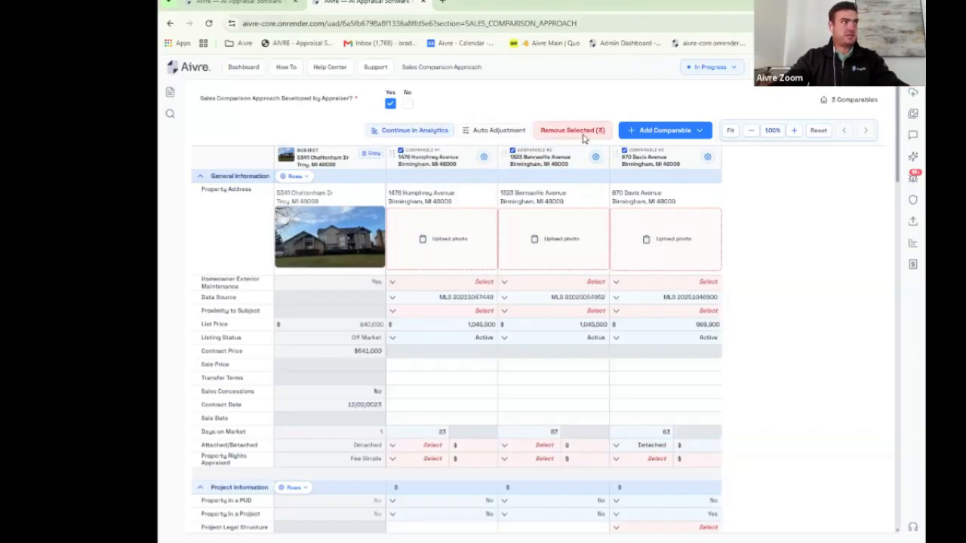
left_click(580, 131)
left_click(716, 138)
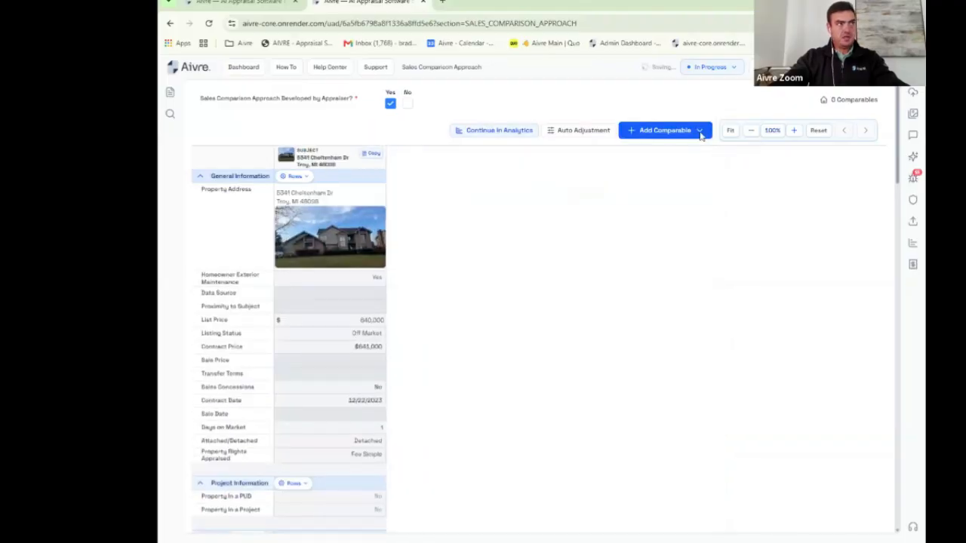
Step: Open Import from Database and browse organizations' comparables before returning to My Comparables
left_click(700, 132)
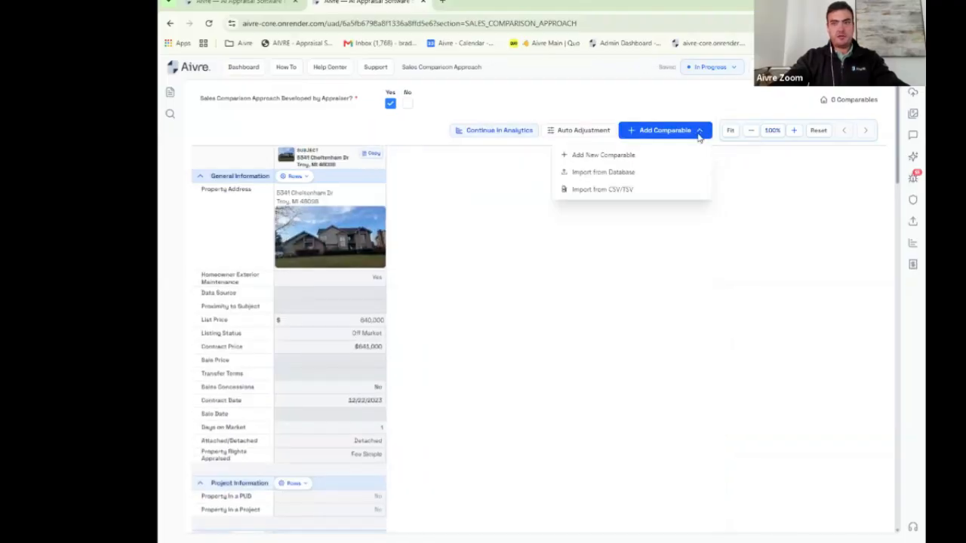
left_click(604, 175)
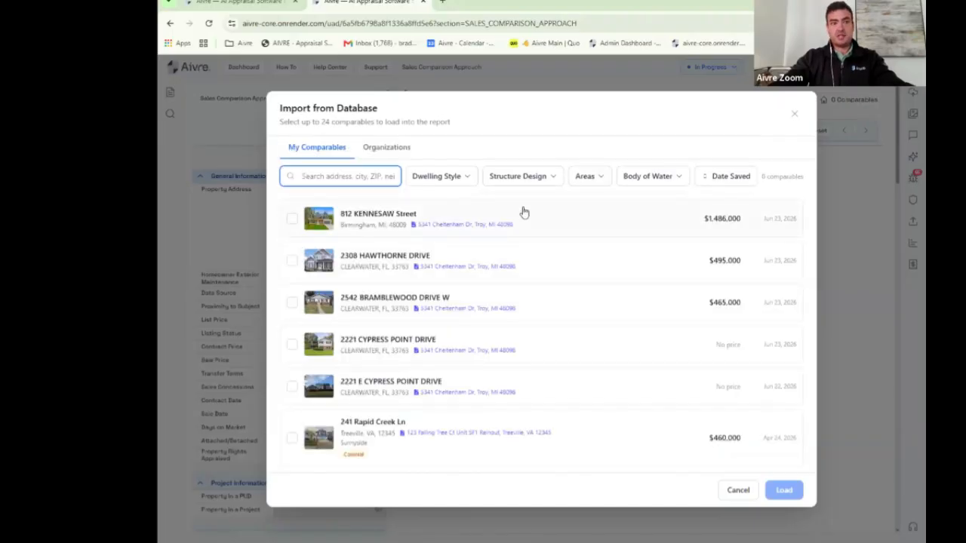
left_click(391, 150)
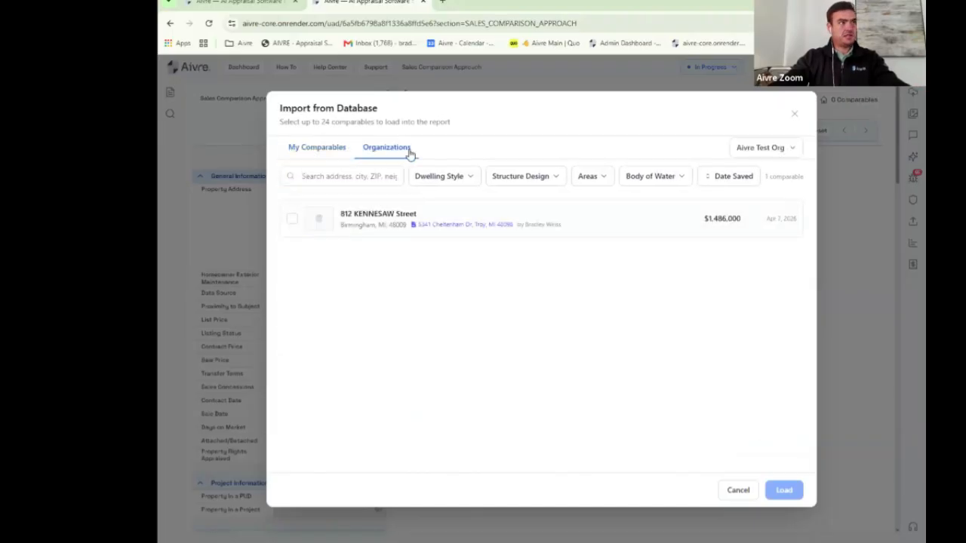
left_click(753, 149)
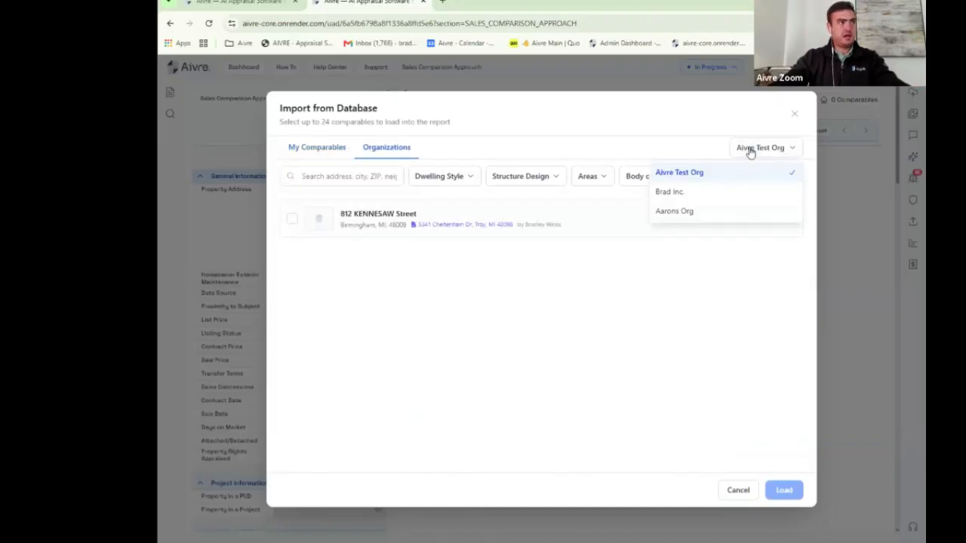
left_click(669, 192)
left_click(755, 154)
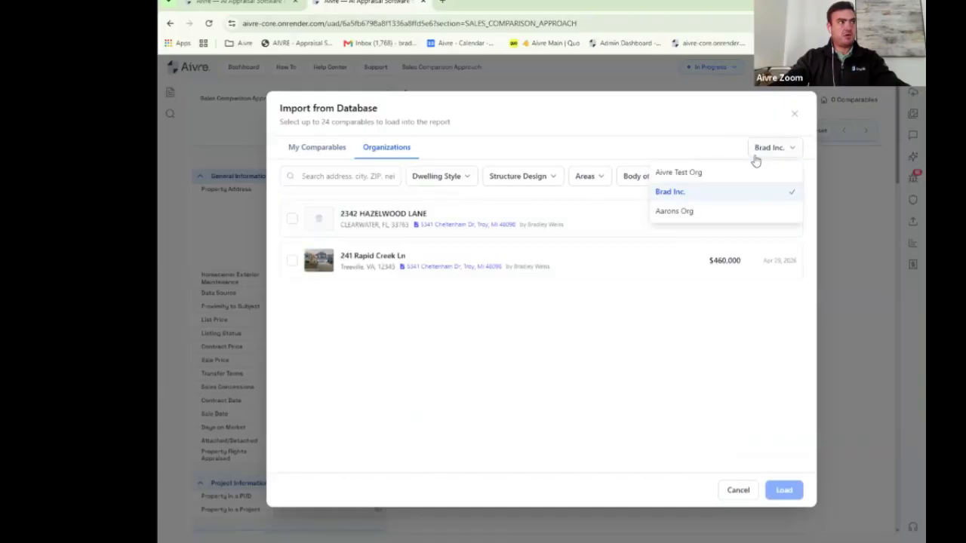
left_click(687, 212)
left_click(318, 153)
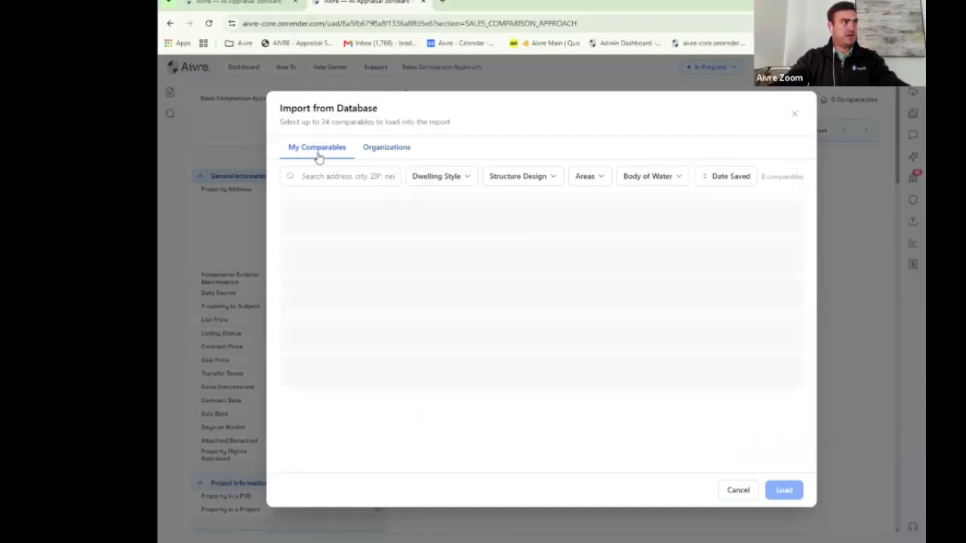
Step: Look through the dwelling style, design, square footage and body of water filters without changing them
left_click(445, 181)
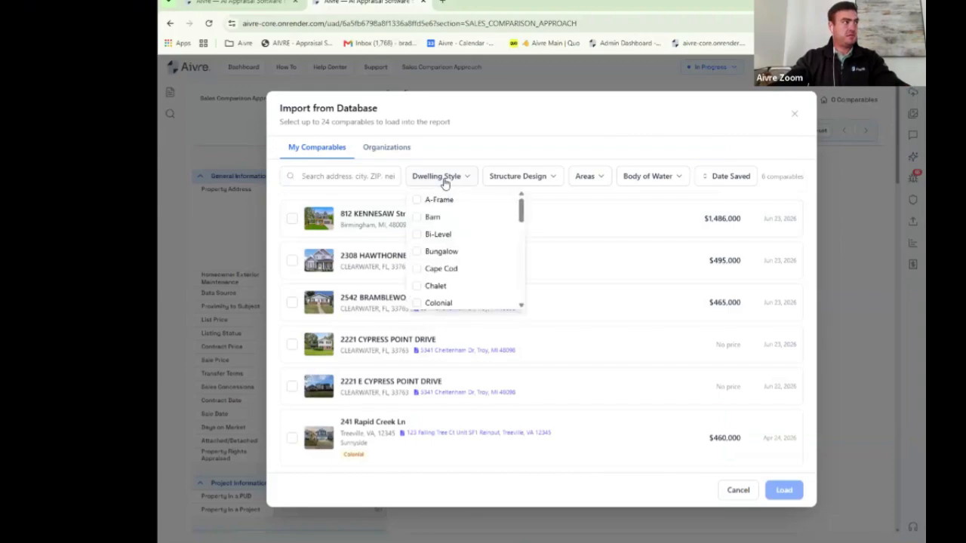
left_click(444, 181)
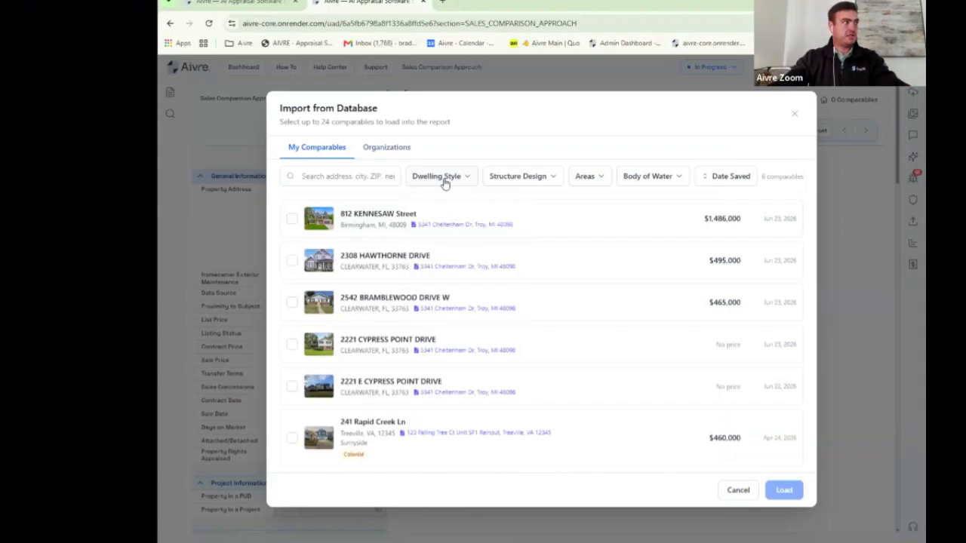
left_click(495, 178)
left_click(593, 179)
left_click(592, 179)
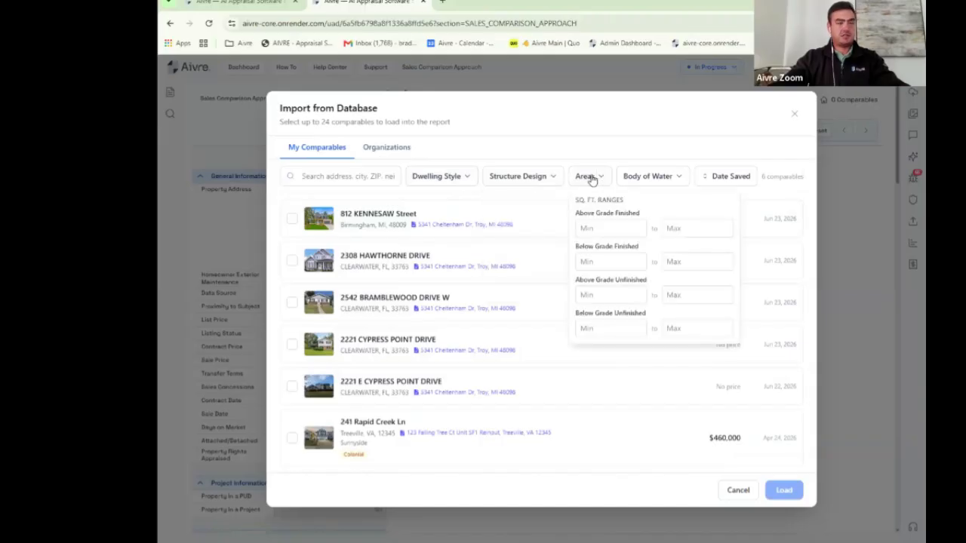
left_click(649, 179)
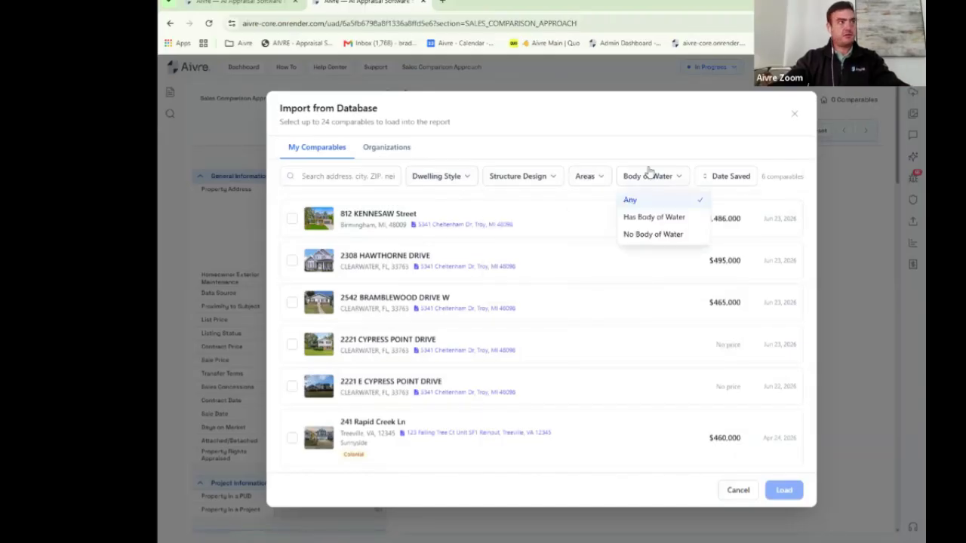
left_click(649, 175)
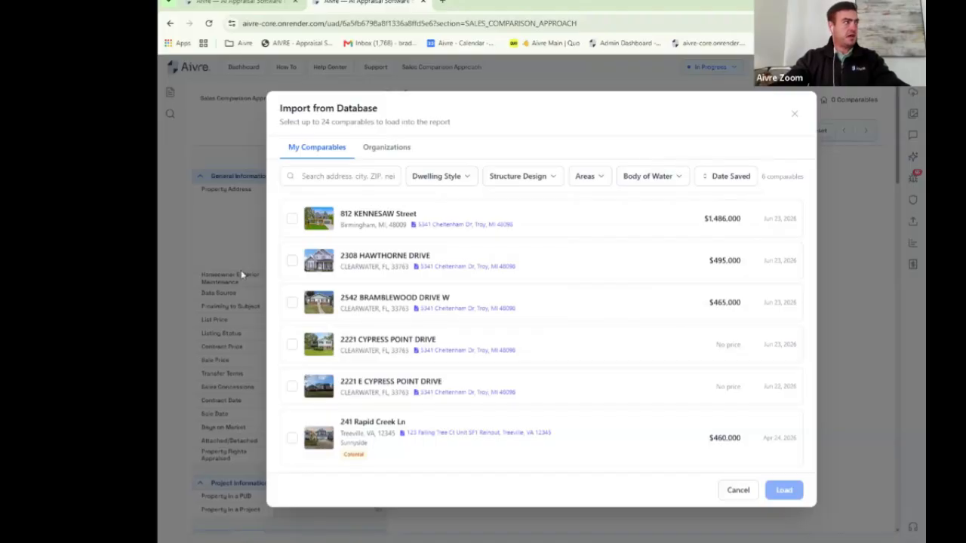
left_click(292, 219)
left_click(292, 260)
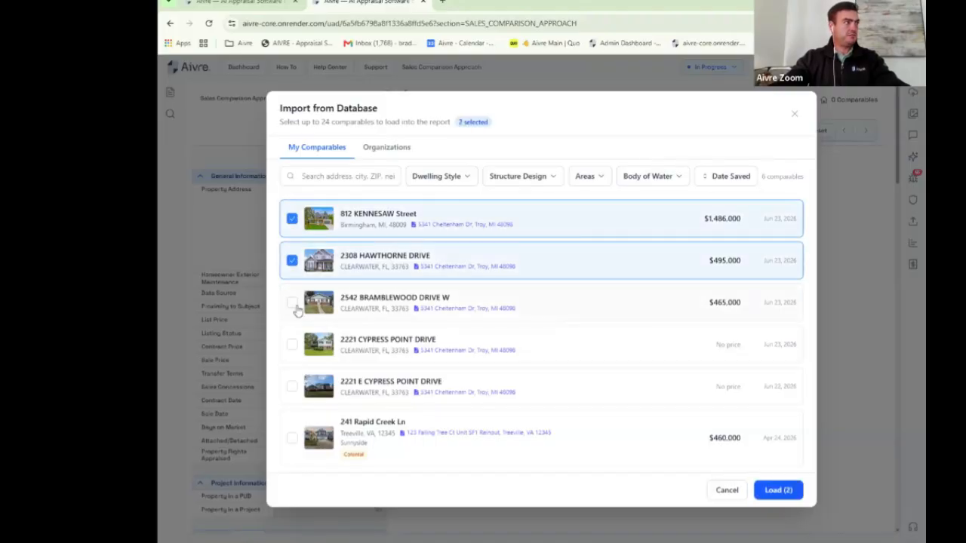
left_click(295, 305)
left_click(785, 490)
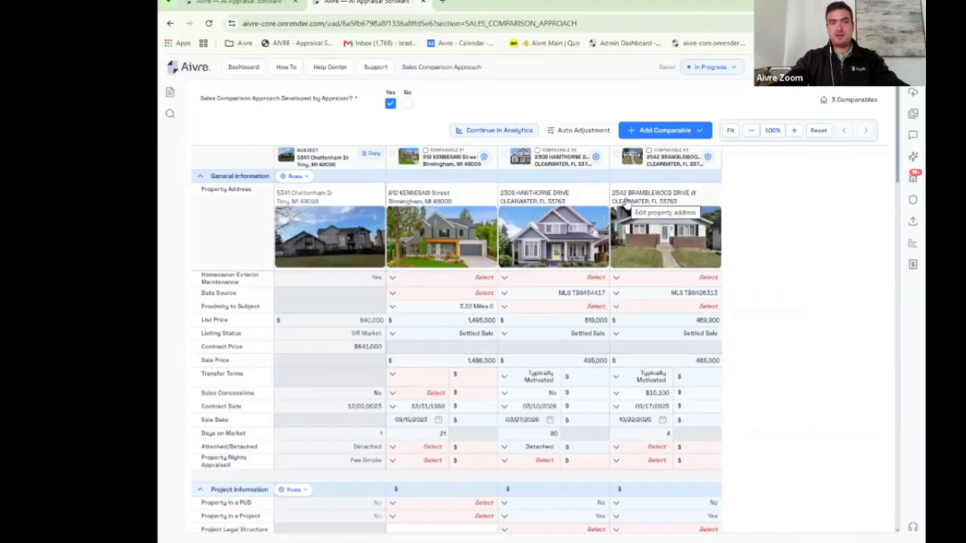
Step: Duplicate comparable #3 as a fourth comparable, then remove that duplicate again
left_click(707, 157)
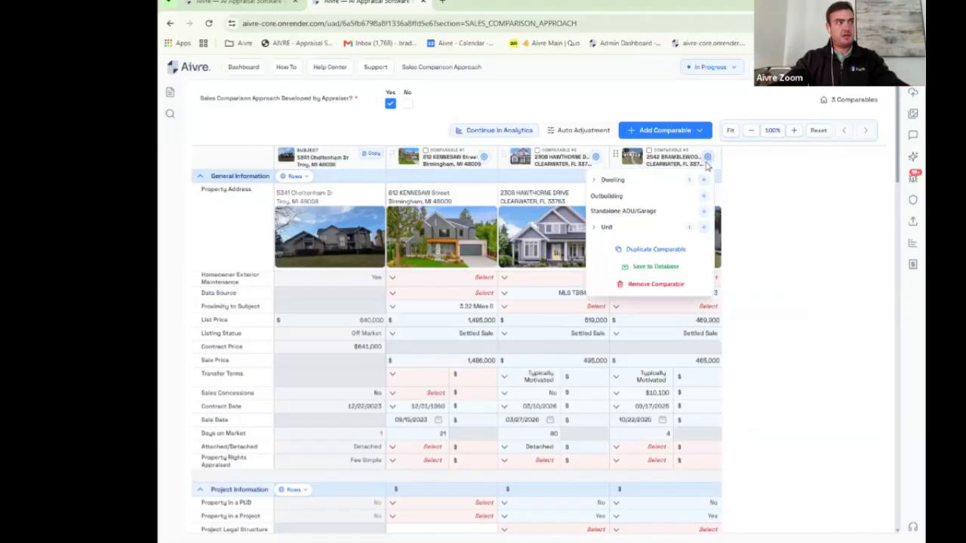
left_click(662, 253)
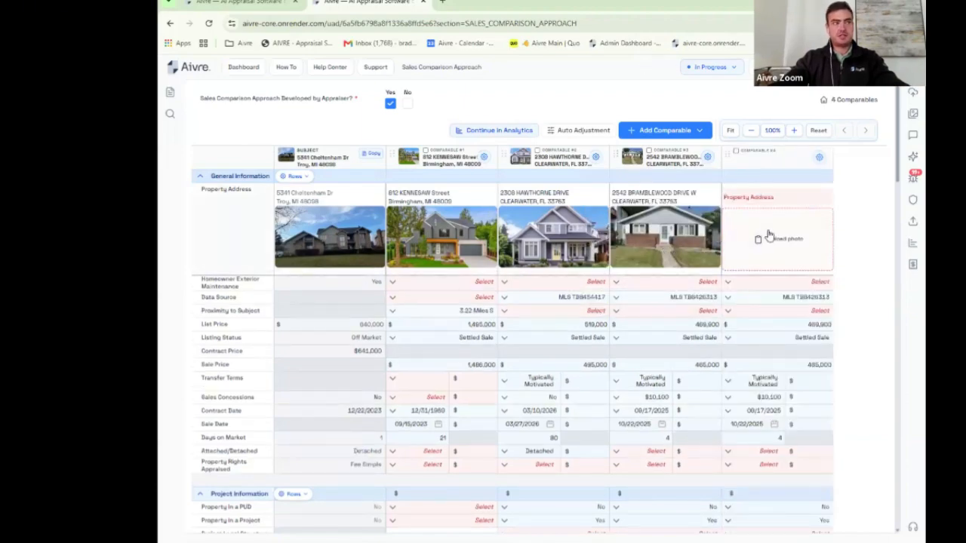
left_click(736, 151)
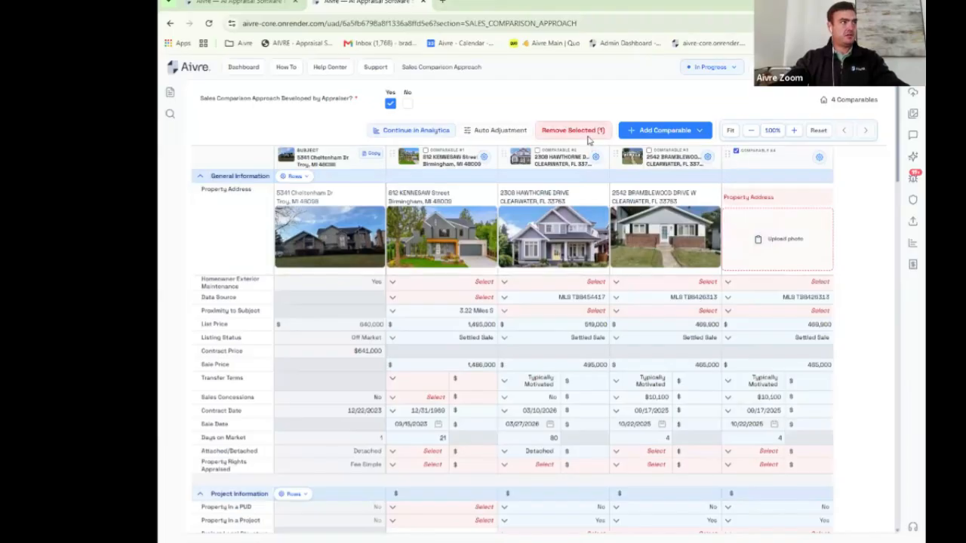
left_click(590, 140)
left_click(717, 139)
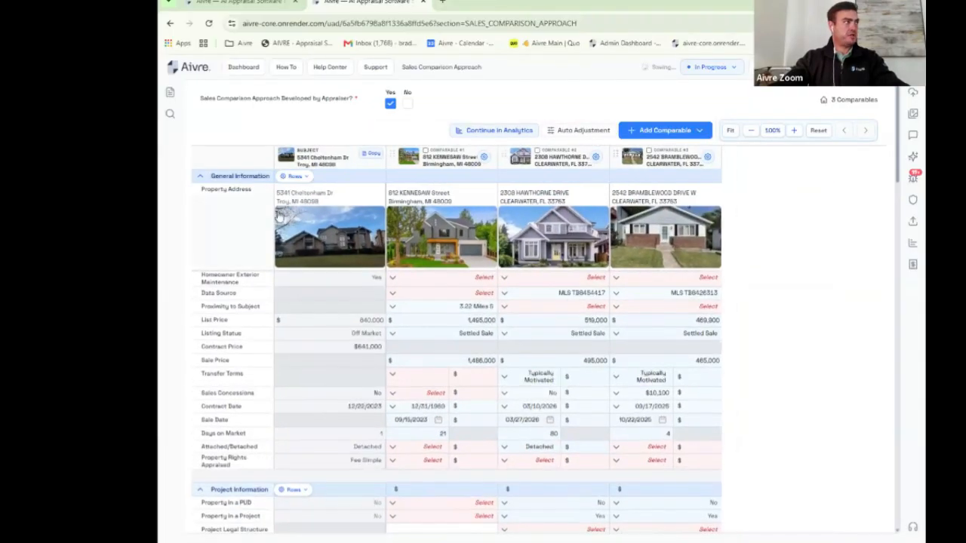
Step: Create comparable #4 from the subject's data, then delete it to leave three comparables
left_click(369, 155)
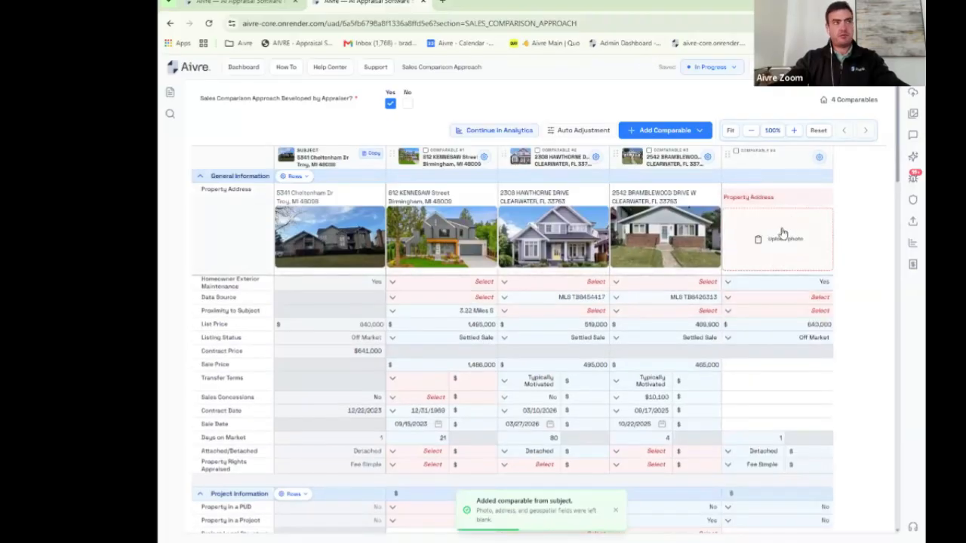
left_click(736, 151)
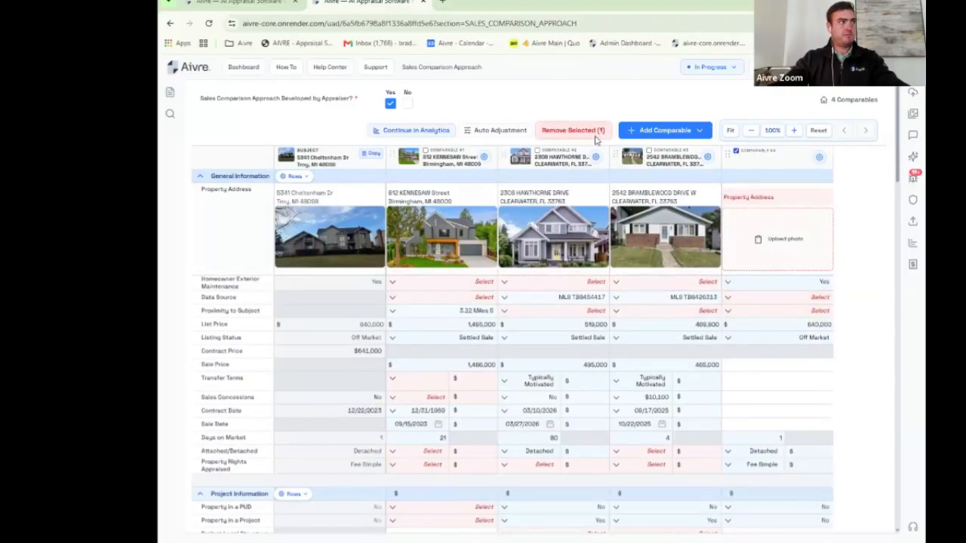
left_click(596, 133)
left_click(711, 143)
scroll(494, 110, "down", 4)
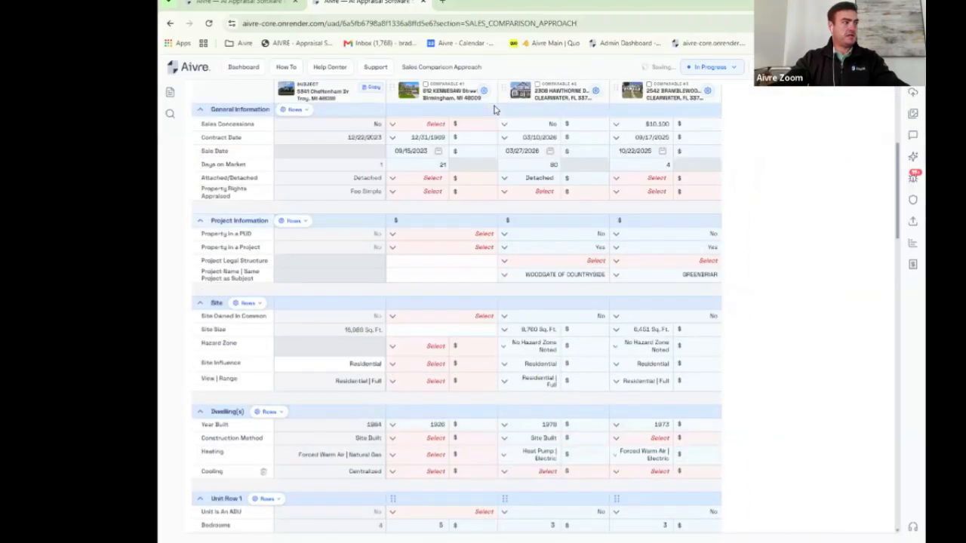
scroll(489, 192, "down", 15)
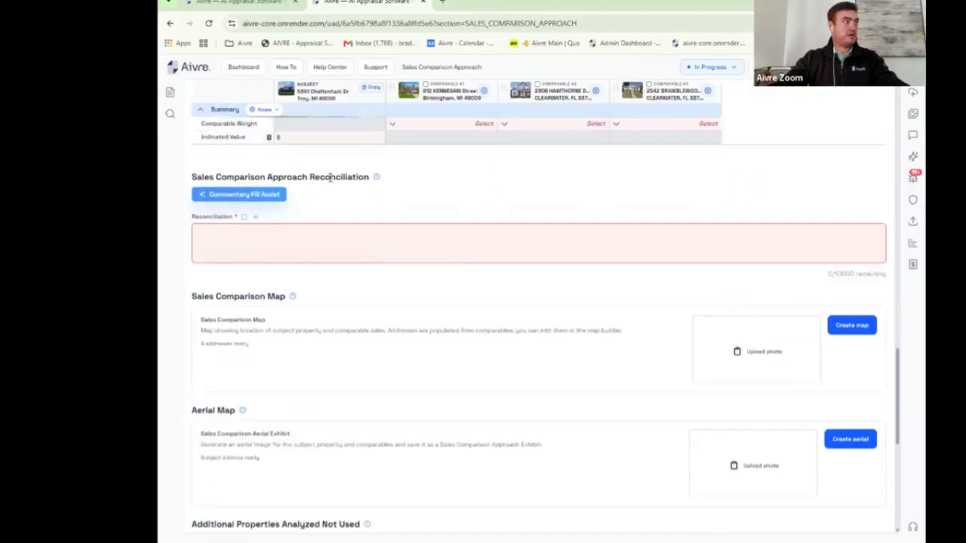
left_click(266, 200)
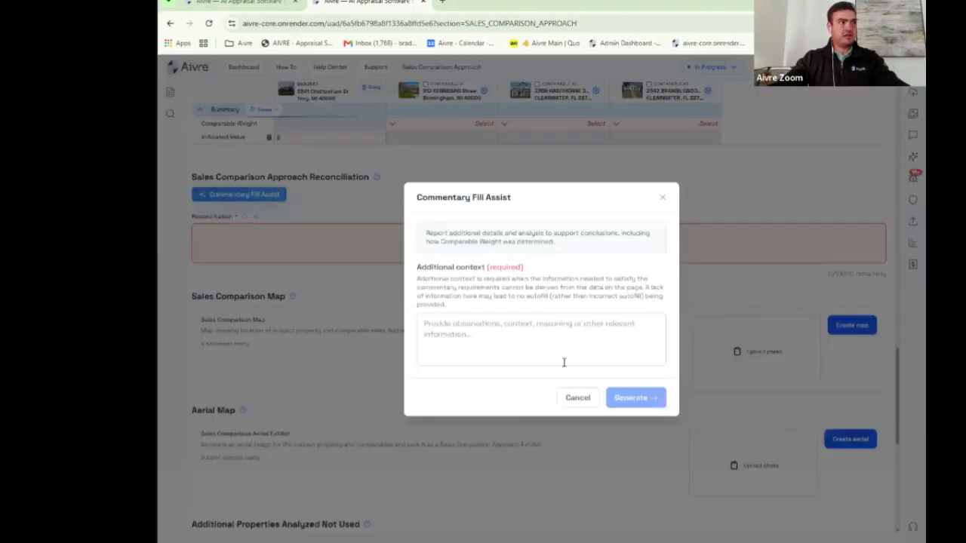
left_click(544, 333)
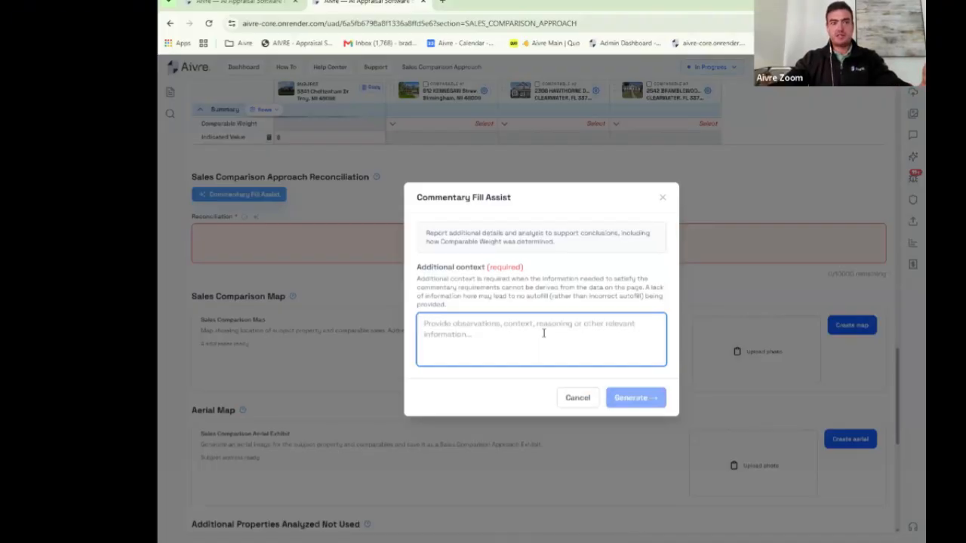
left_click(576, 402)
Step: Fill Reconciliation with the saved reconciliation paragraph and replace its final words with 'brad is edit'
left_click(315, 234)
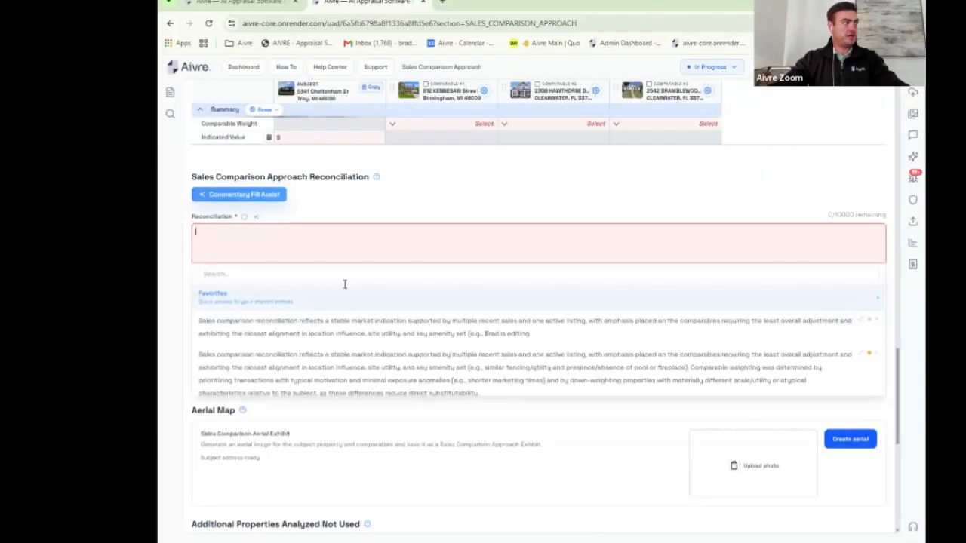
left_click(358, 367)
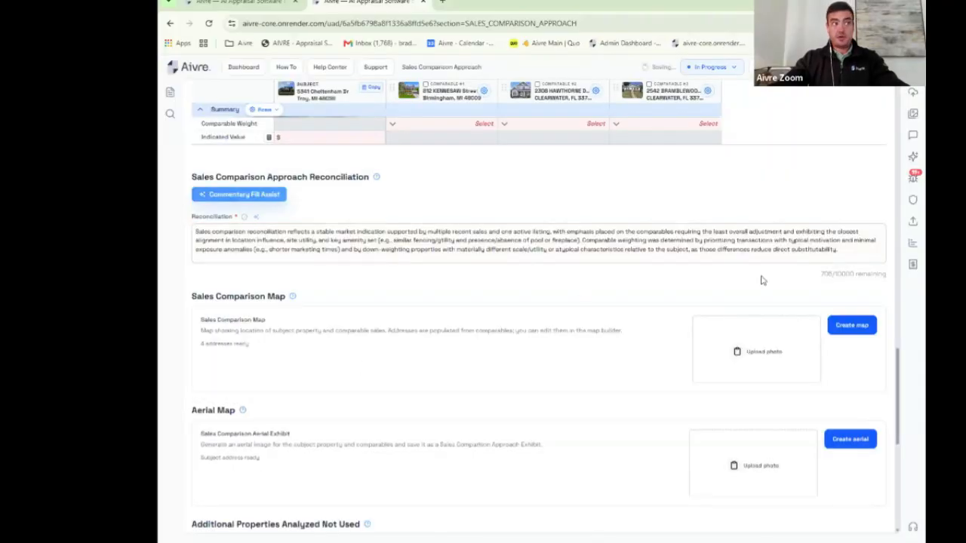
left_click_drag(844, 255, 713, 262)
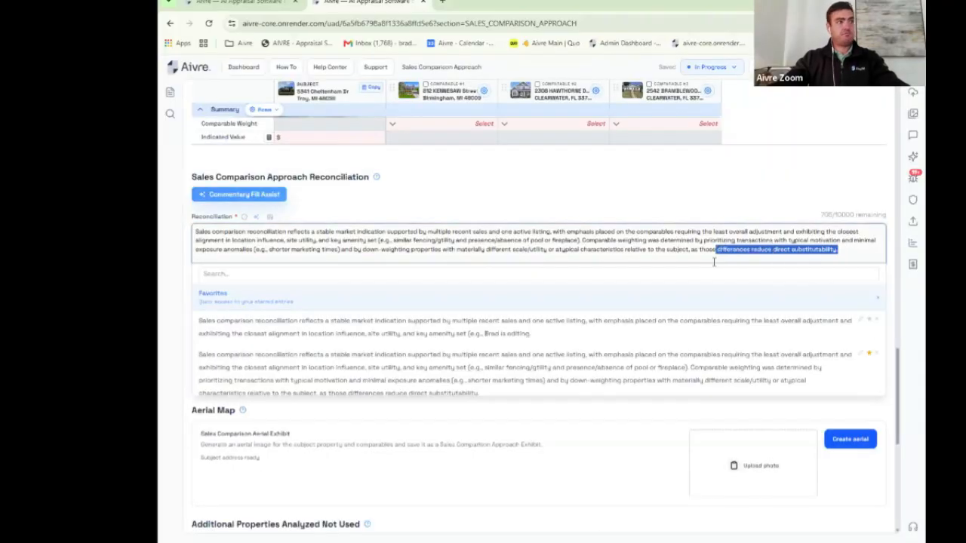
type("bra")
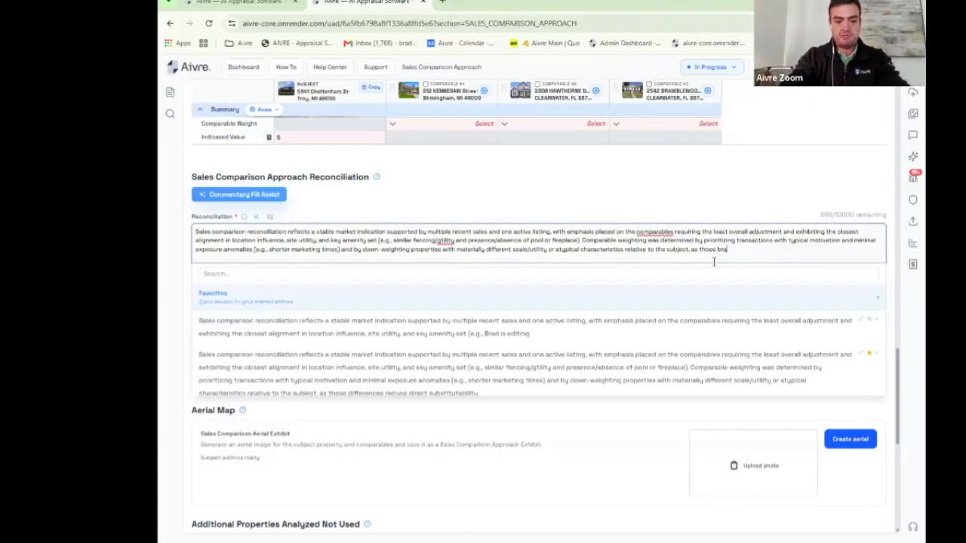
type("d is ed")
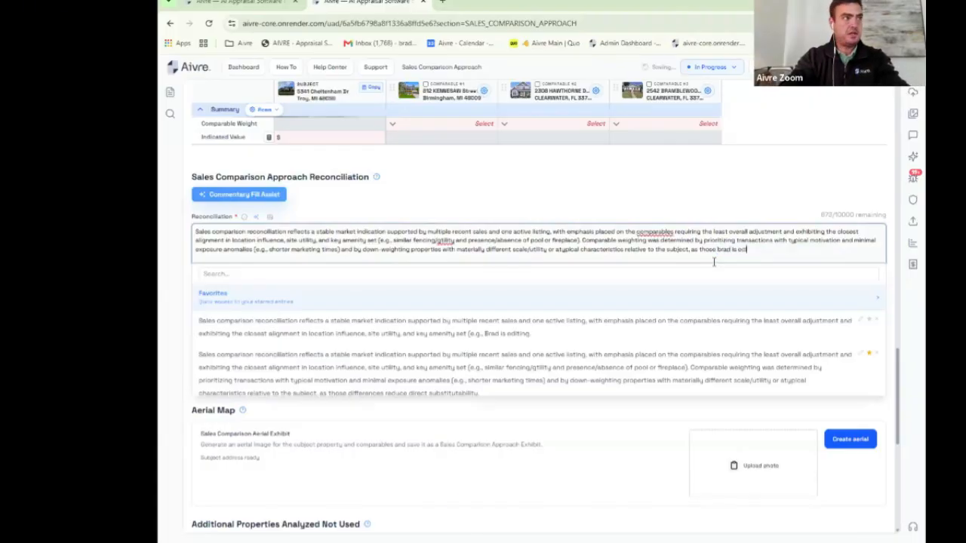
type("it")
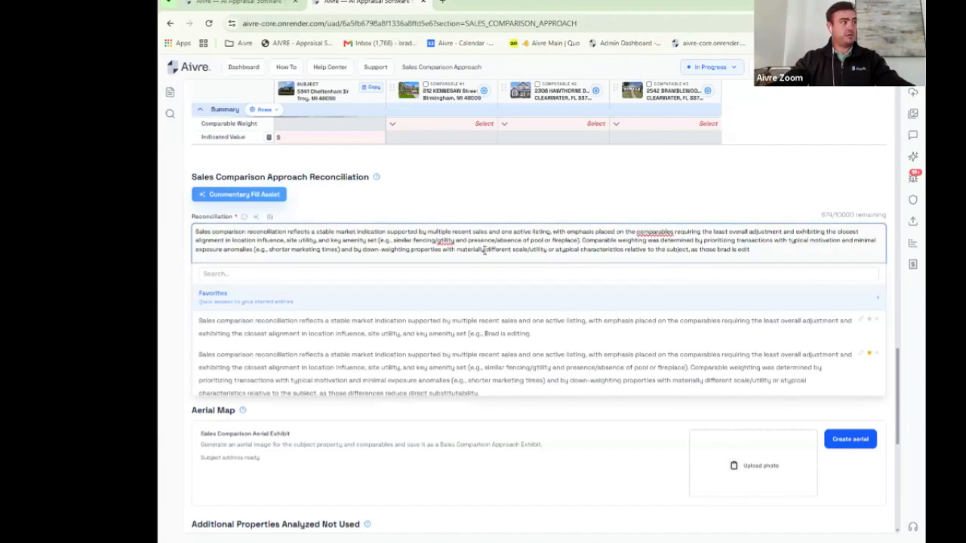
Step: Save the edited text to the field library, delete that entry, and view the 47-file workfile
left_click(269, 218)
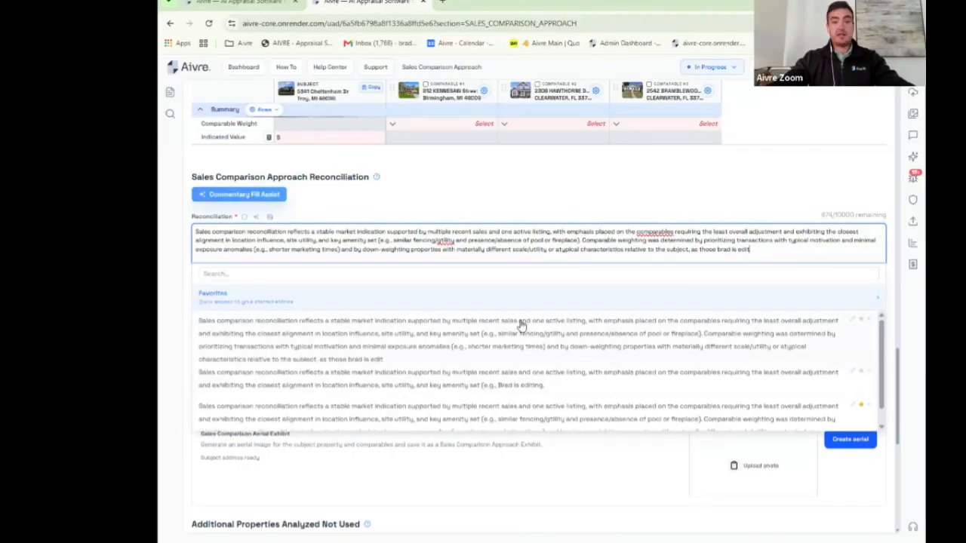
left_click(869, 321)
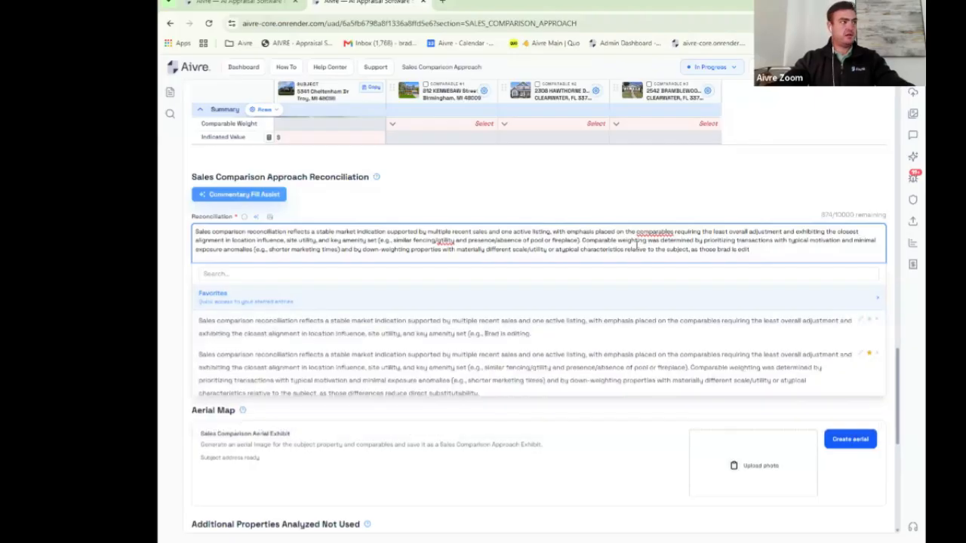
scroll(593, 447, "down", 1)
scroll(573, 422, "down", 1)
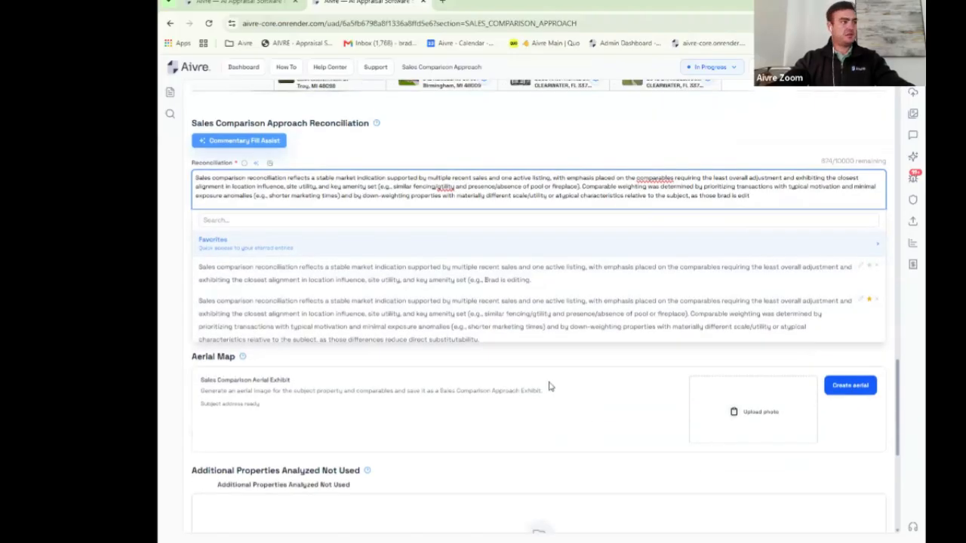
left_click(548, 385)
scroll(539, 362, "down", 1)
scroll(533, 348, "down", 2)
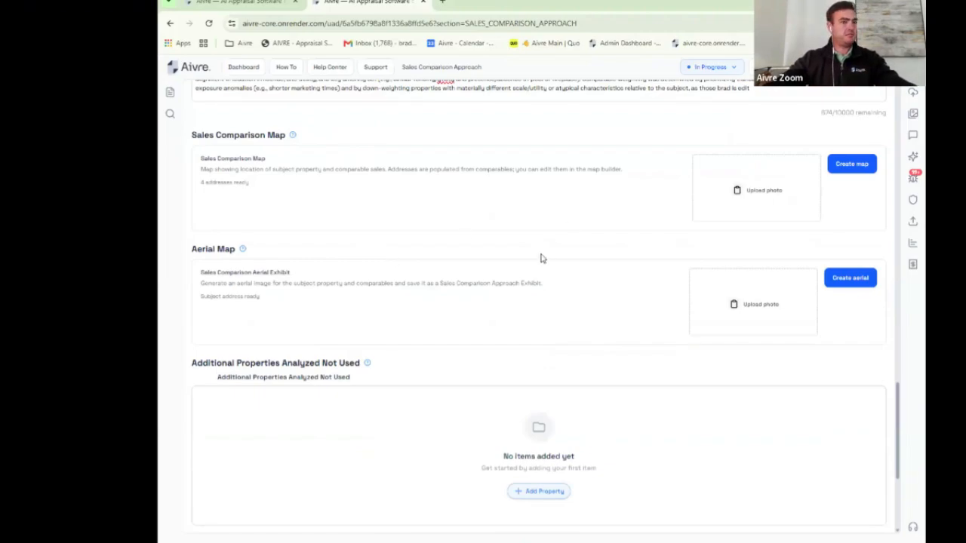
scroll(565, 252, "up", 3)
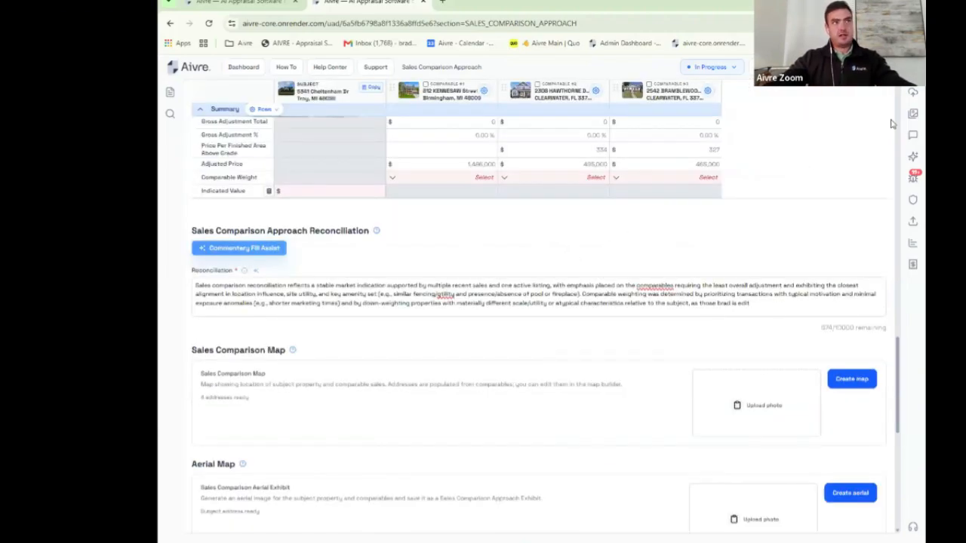
left_click(912, 92)
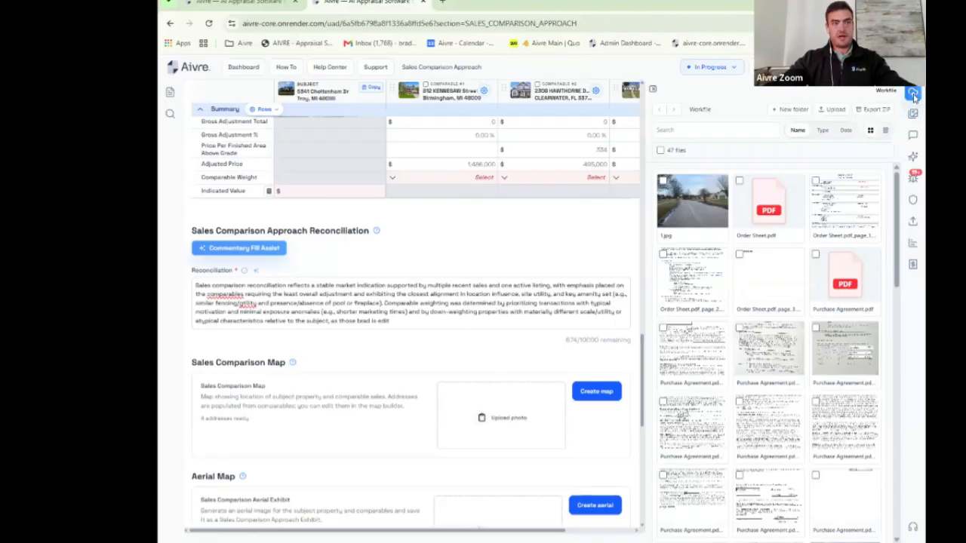
Step: Toggle the workfile between list and thumbnail views, then show the report images grouped by section
left_click(869, 131)
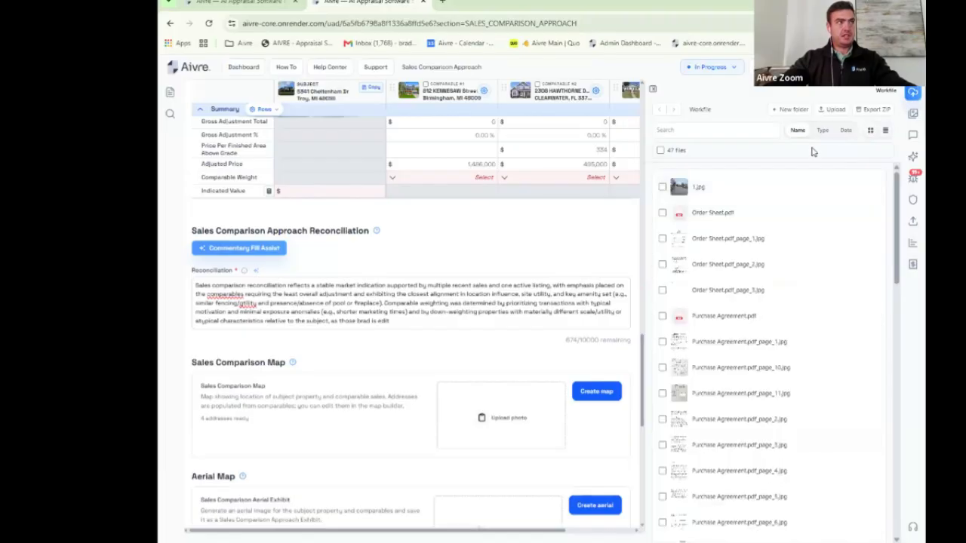
left_click(870, 132)
scroll(773, 200, "down", 10)
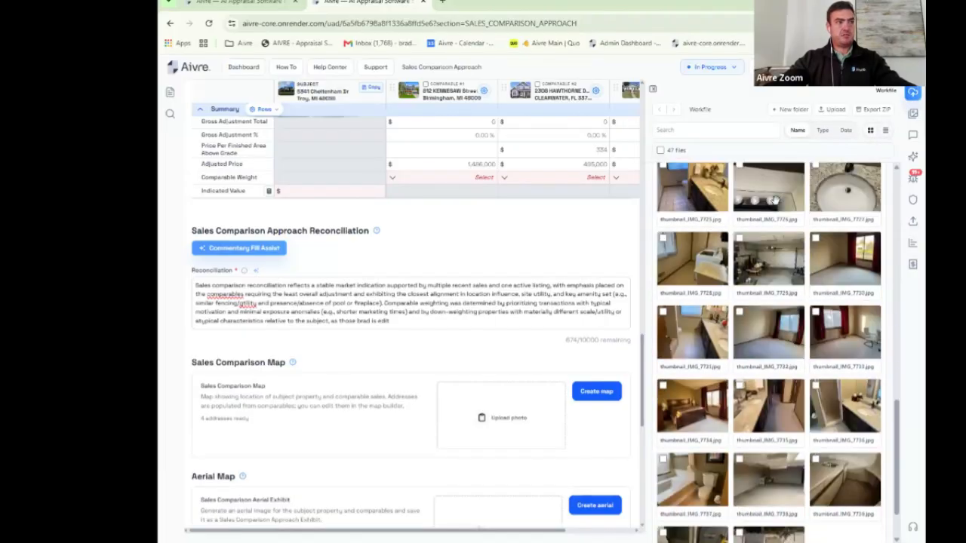
scroll(774, 200, "down", 2)
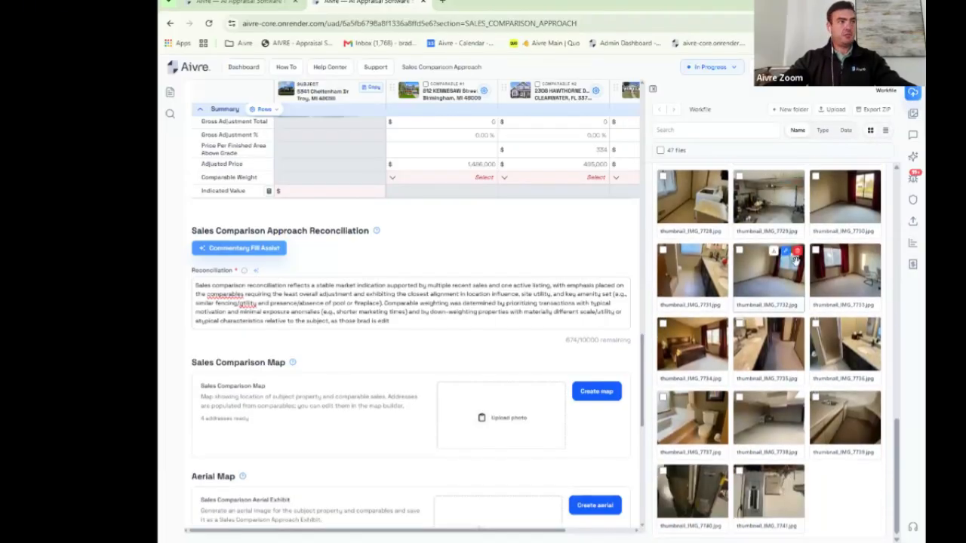
scroll(795, 258, "up", 12)
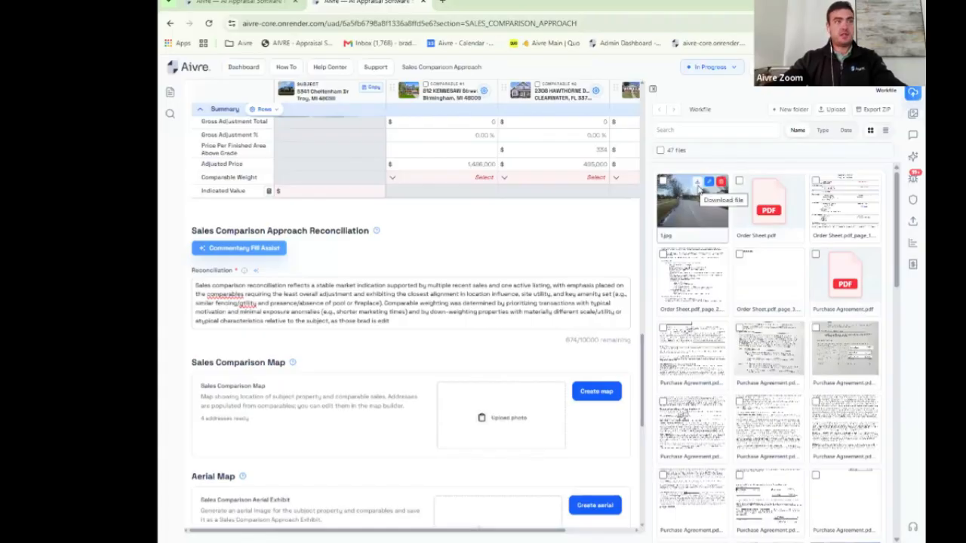
left_click(913, 114)
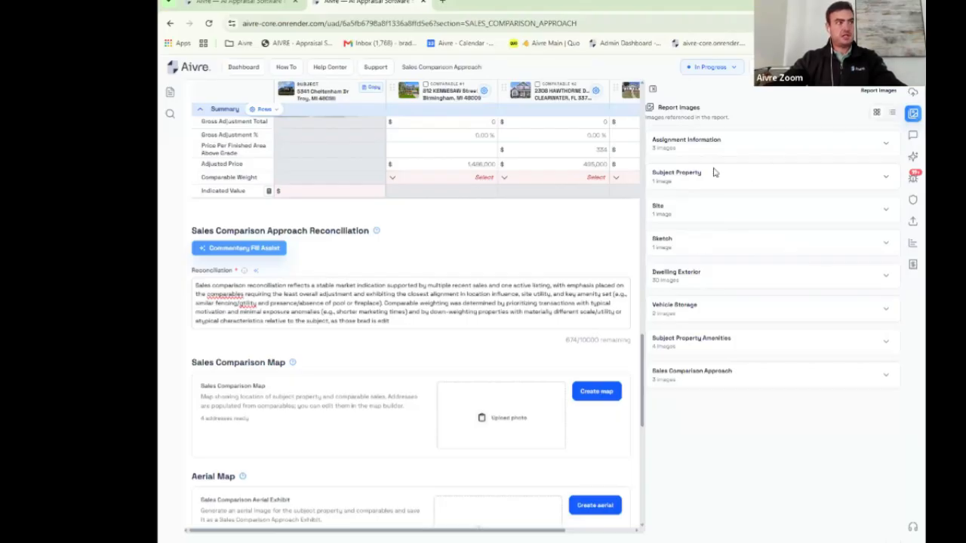
Step: Preview a Dwelling Exterior Building 1 photo in Edit Photo without changes, then bring up the Ava AI chat
left_click(171, 93)
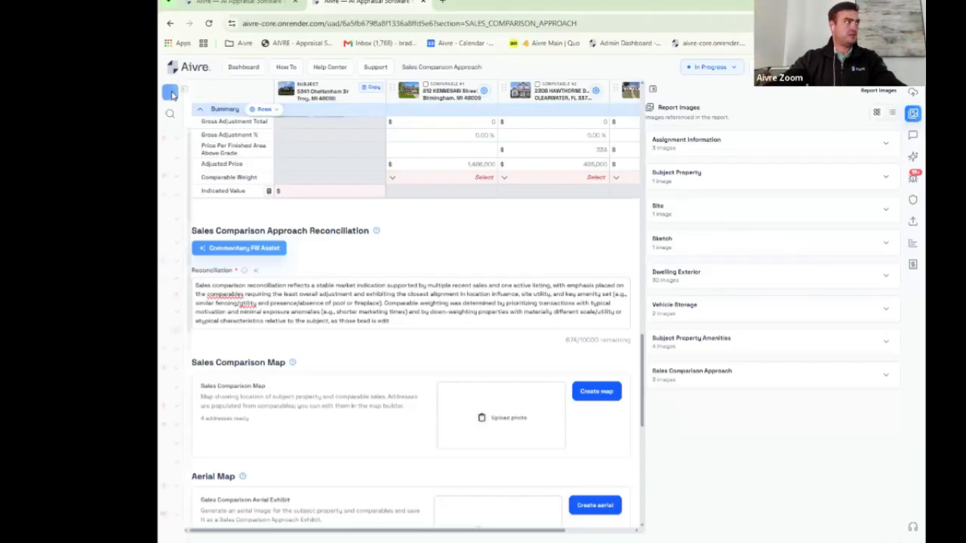
left_click(172, 92)
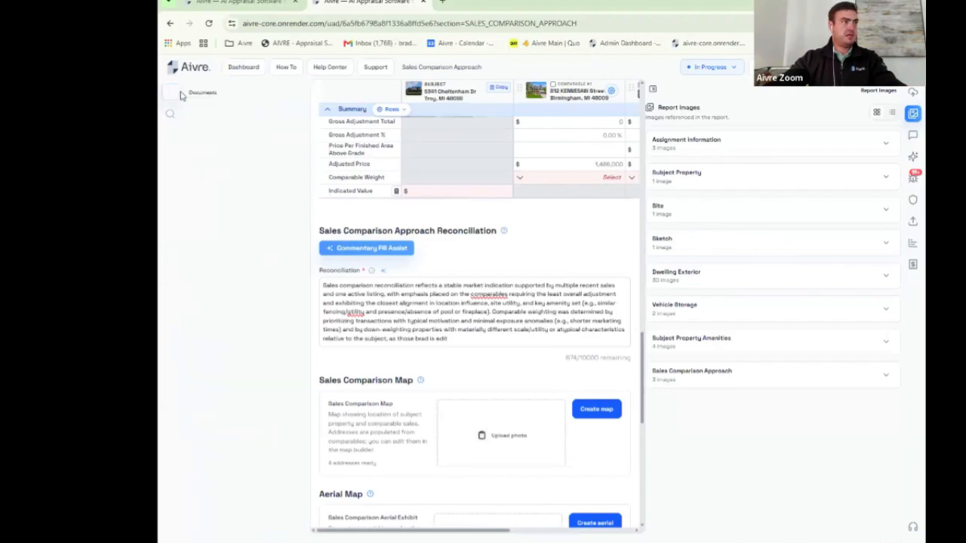
left_click(889, 276)
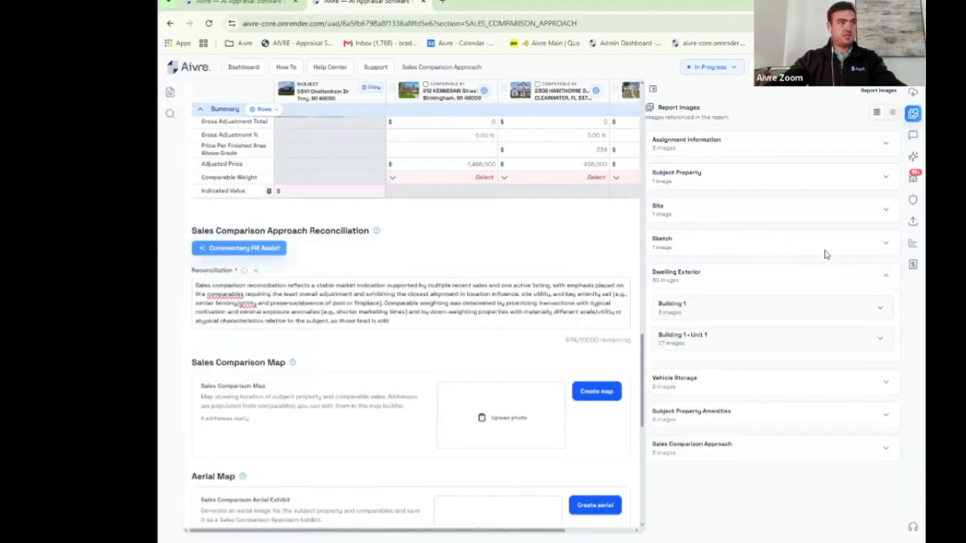
scroll(845, 253, "down", 1)
left_click(878, 254)
scroll(796, 253, "down", 2)
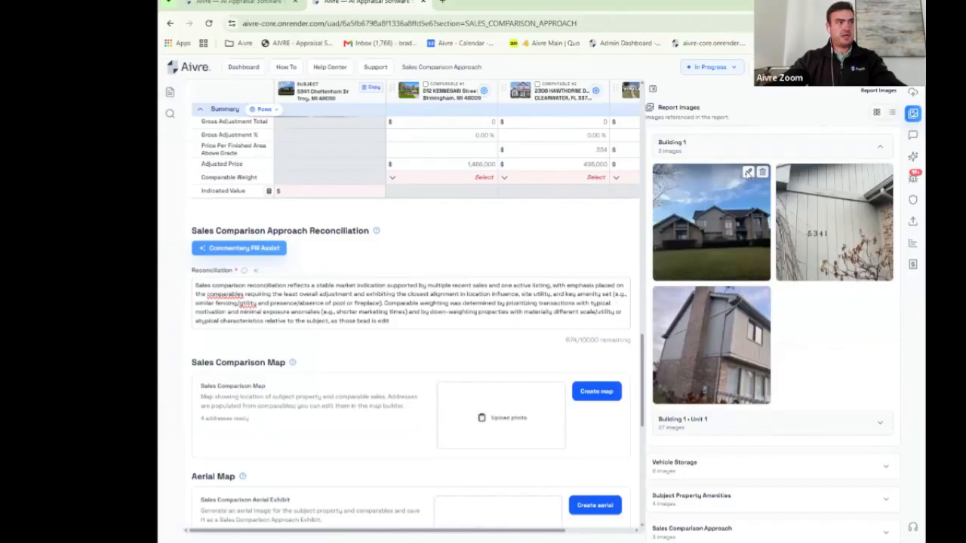
left_click(749, 173)
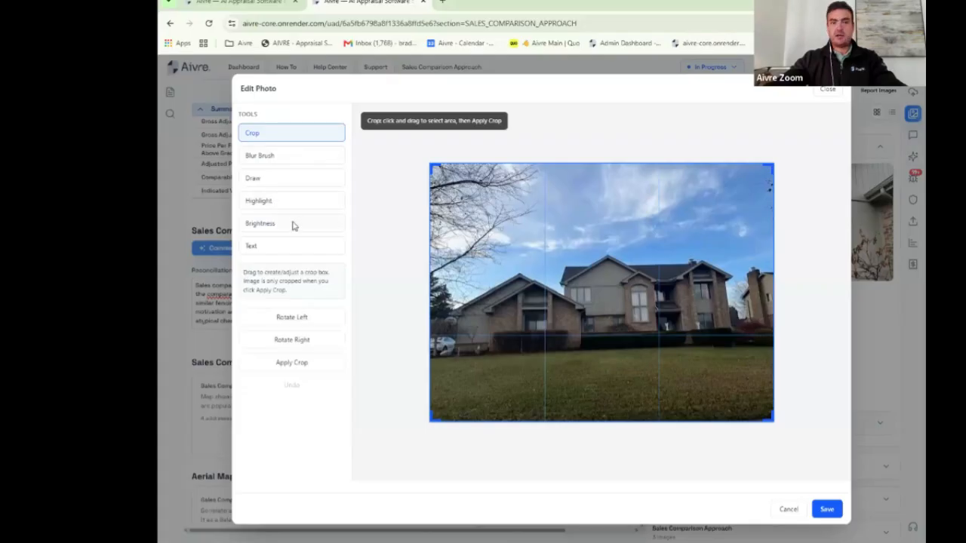
left_click(826, 90)
left_click(916, 136)
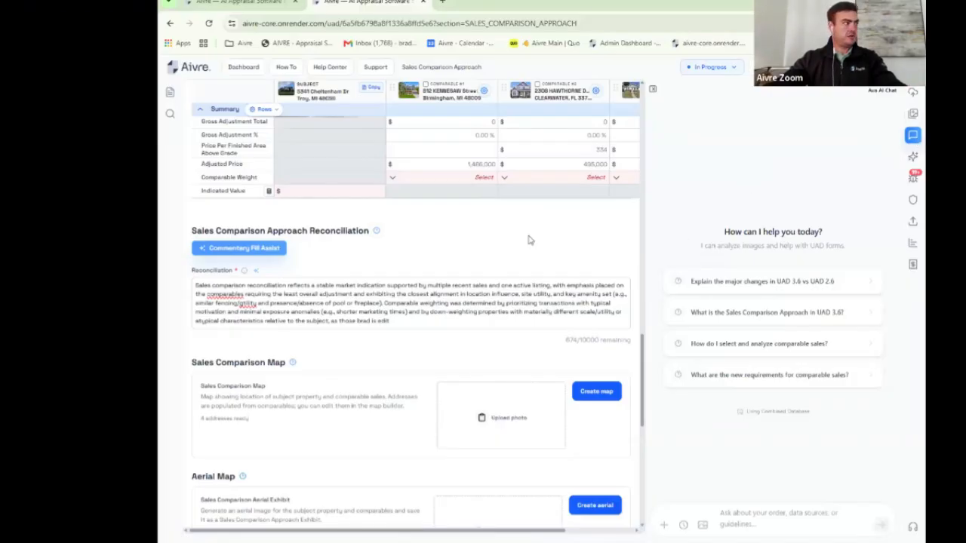
Step: Ask Ava for help filling the Reconciliation field and read its checklist reply citing URAR guide pages
left_click(256, 271)
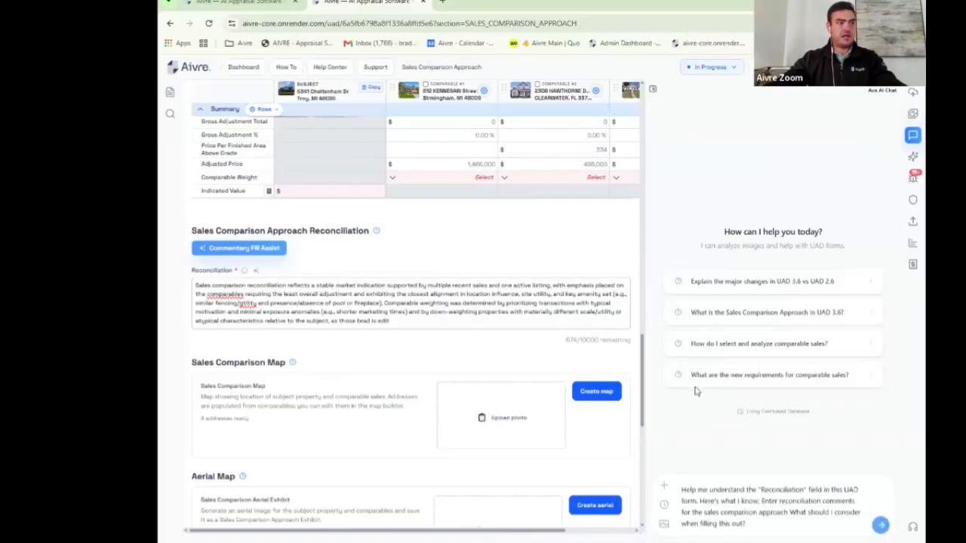
left_click(881, 525)
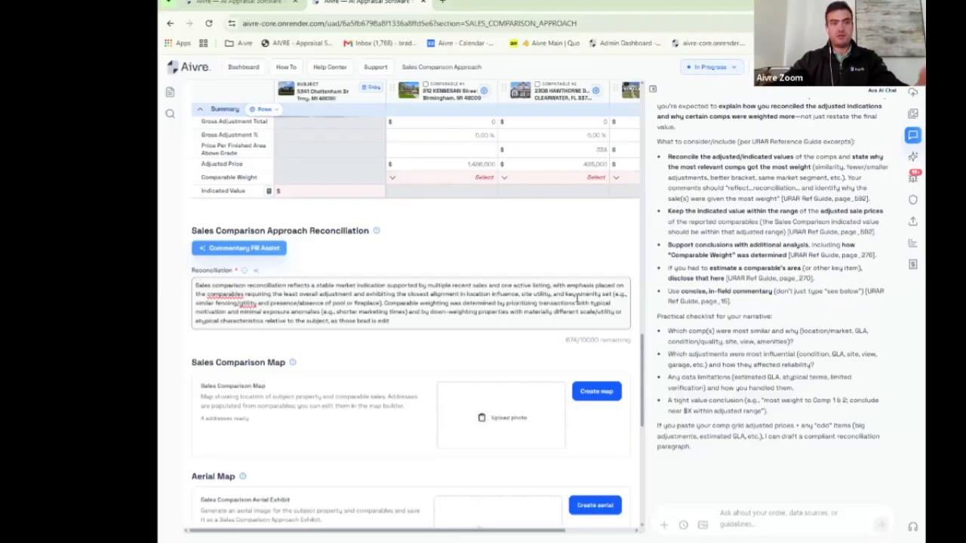
scroll(778, 226, "up", 5)
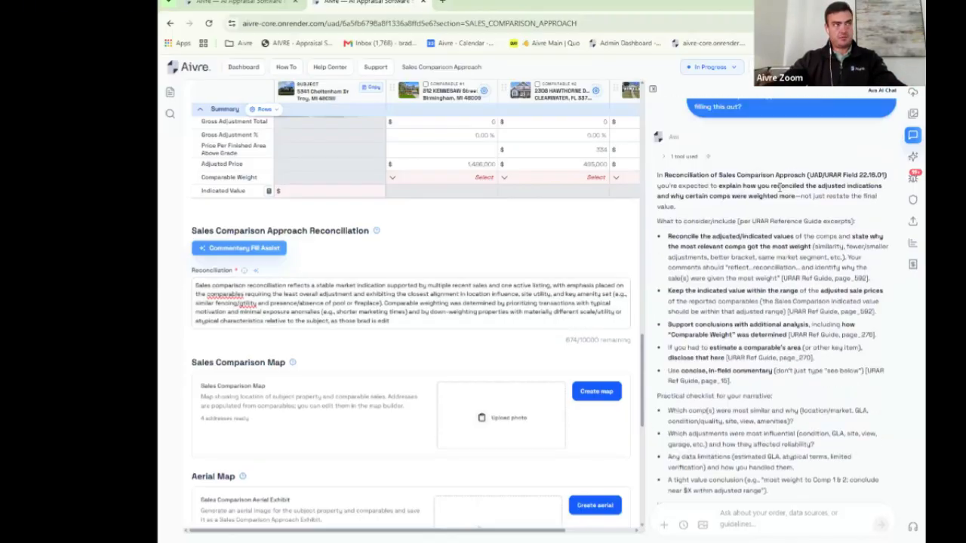
scroll(781, 194, "down", 4)
scroll(781, 194, "down", 1)
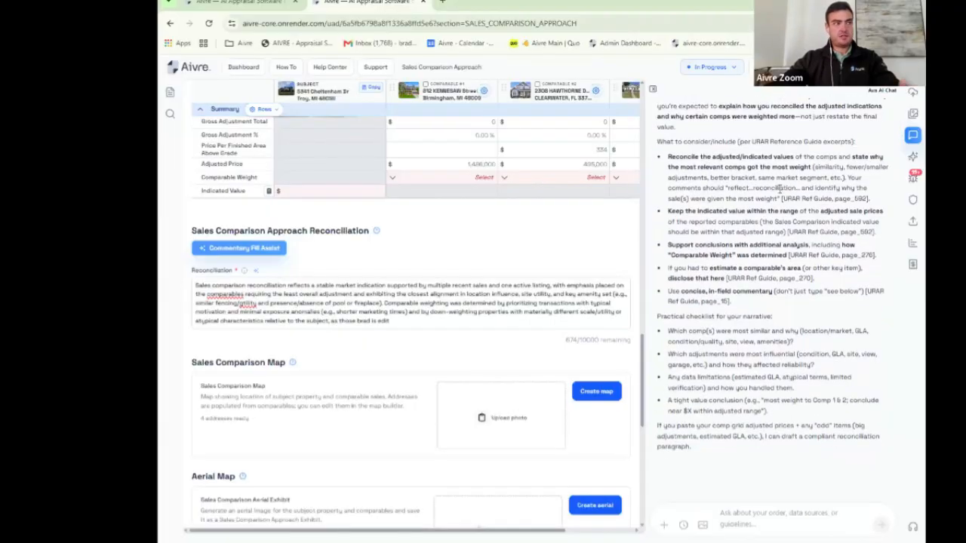
left_click_drag(757, 279, 828, 282)
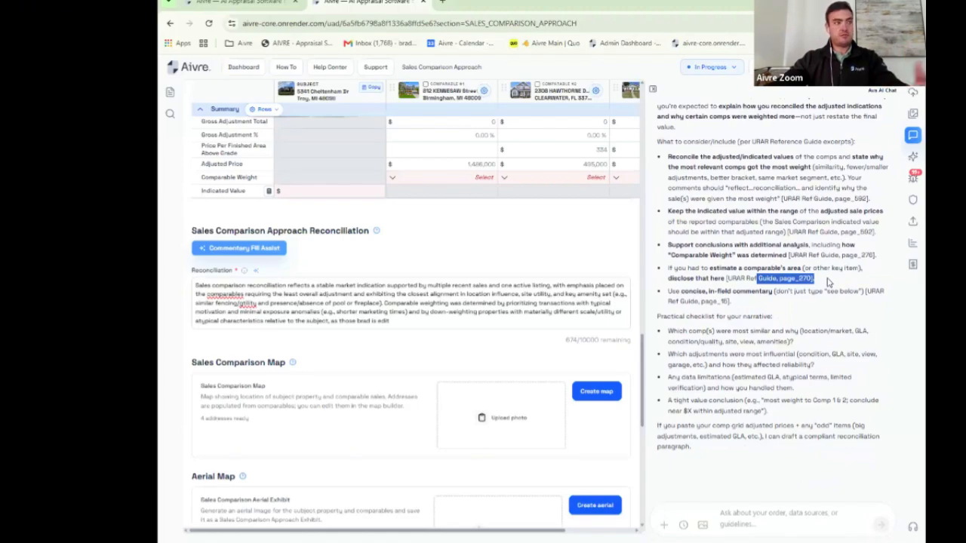
left_click(809, 515)
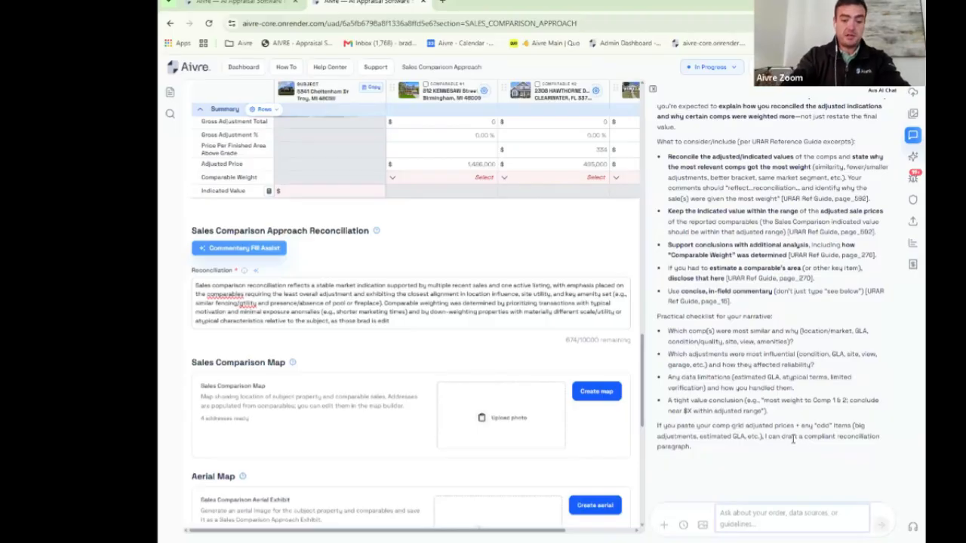
Step: Ask Ava 'What is the definition of deep water for access depth', then show the report's validation errors
type("What is")
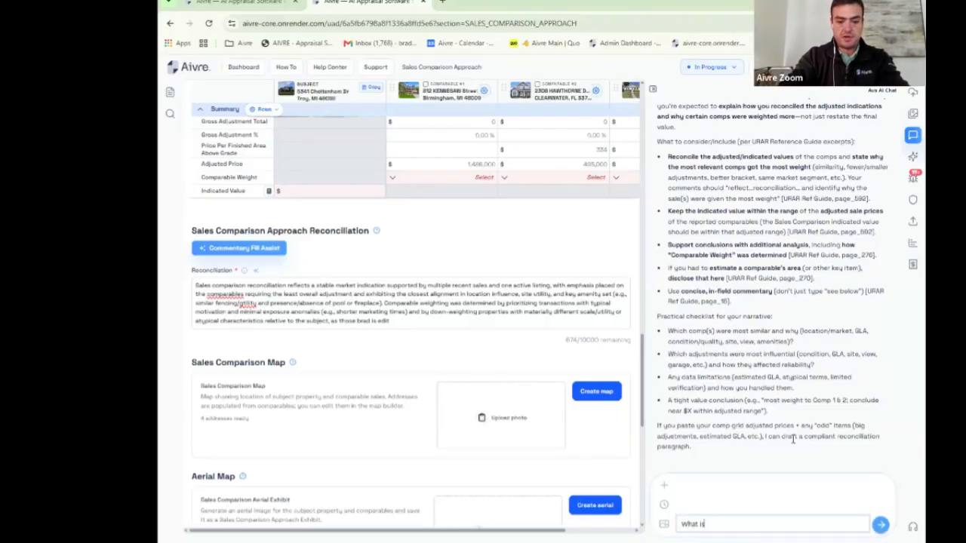
type(" the definition of deep wate")
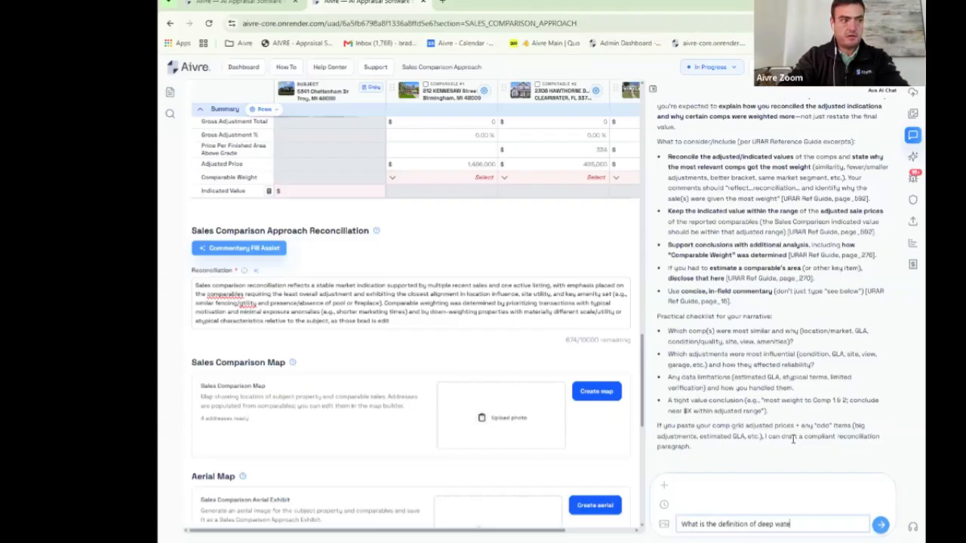
type("r for access depth")
key("Return")
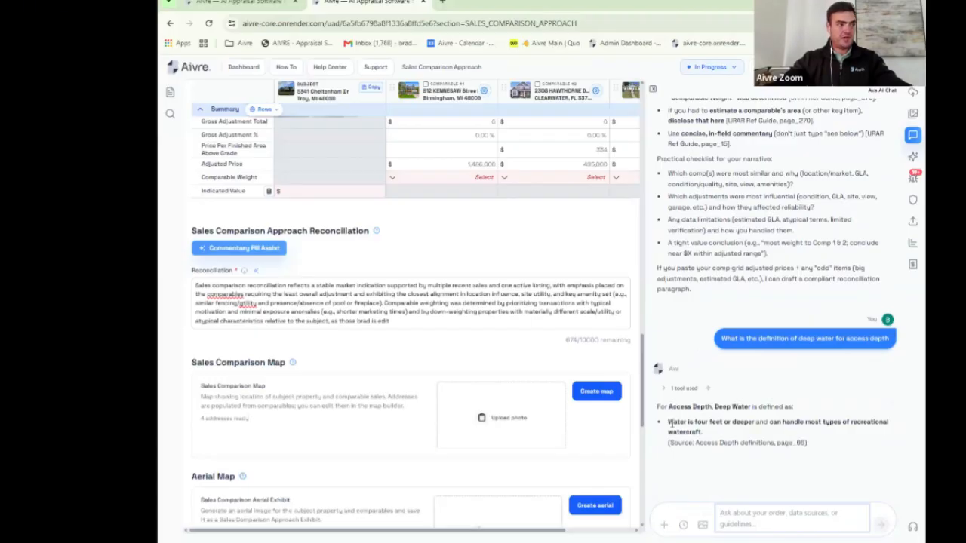
left_click_drag(670, 423, 735, 437)
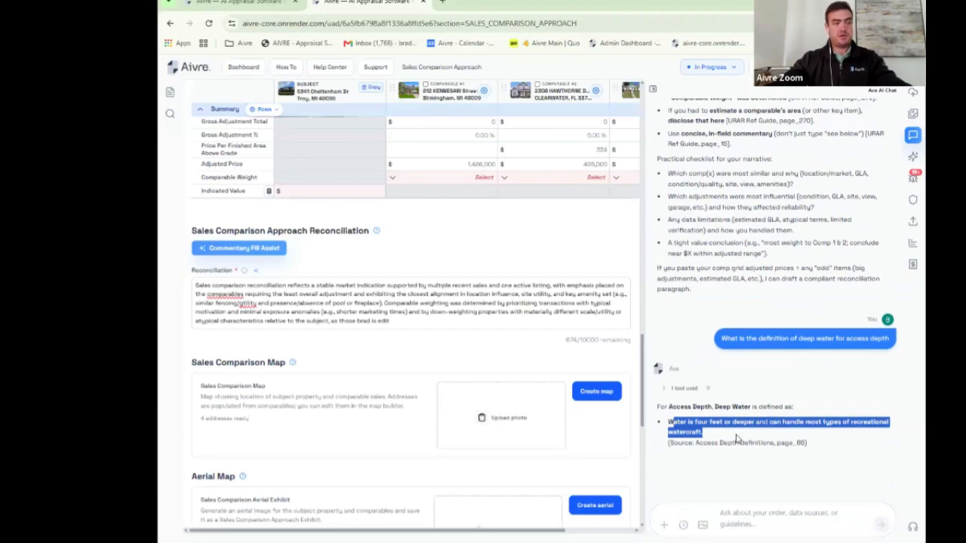
left_click(737, 438)
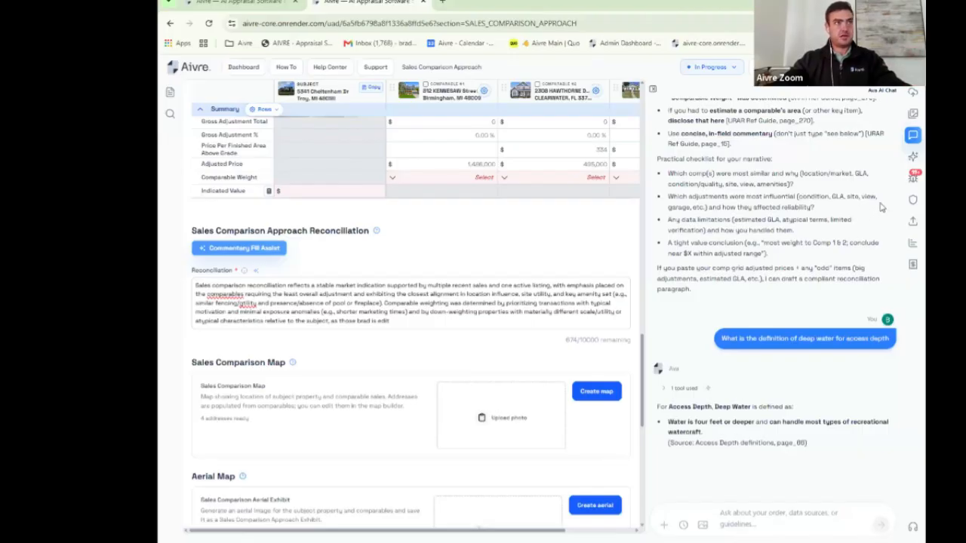
left_click(913, 183)
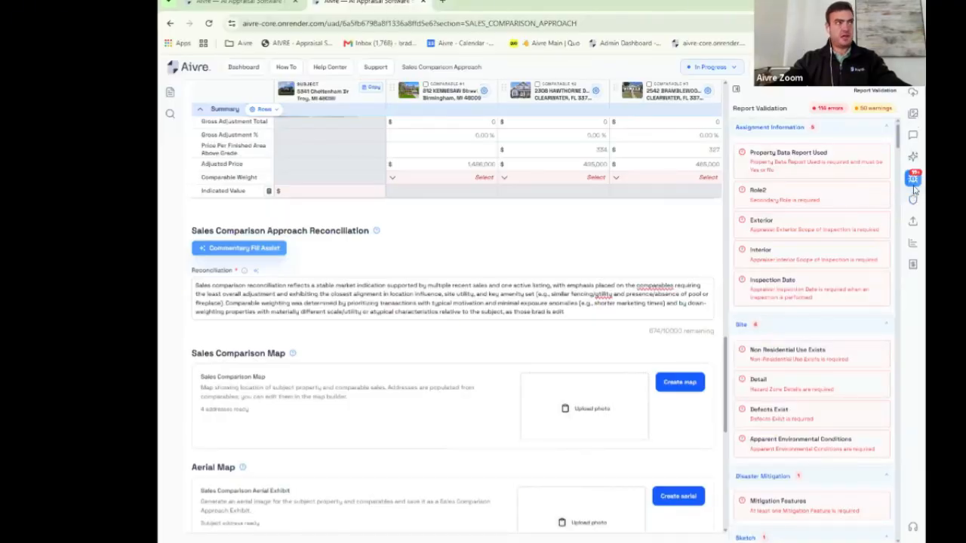
Step: Jump from the validation error list to the empty Non Residential Use Exists field on the Site page
left_click(914, 202)
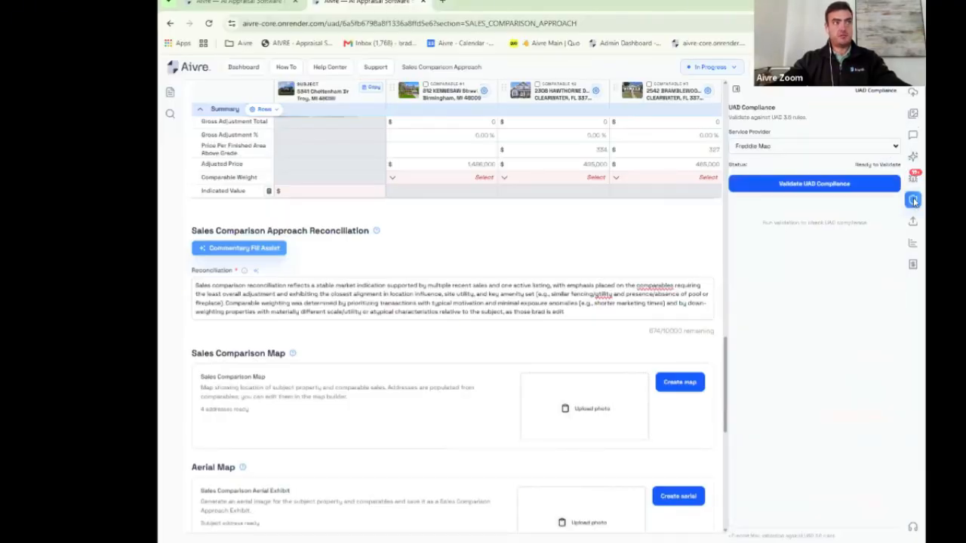
left_click(913, 180)
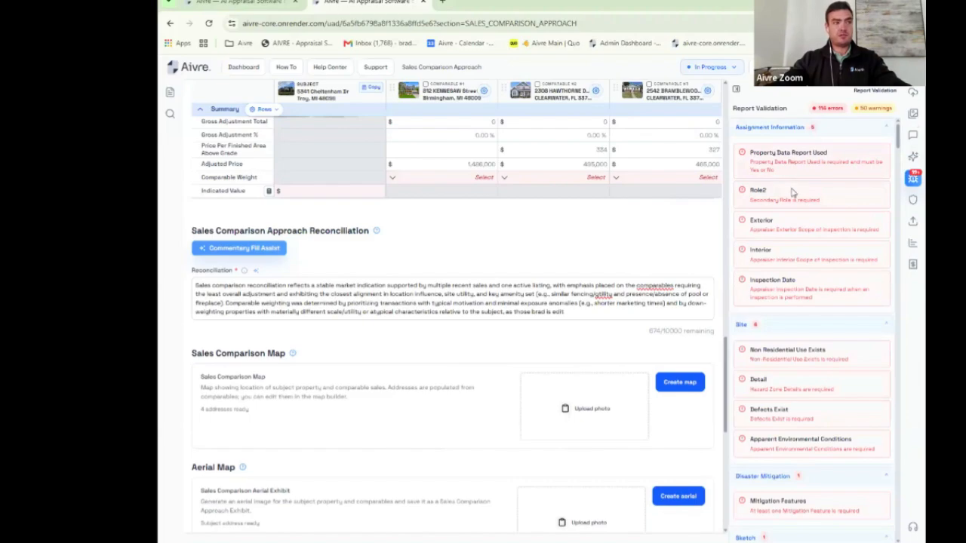
scroll(792, 223, "down", 3)
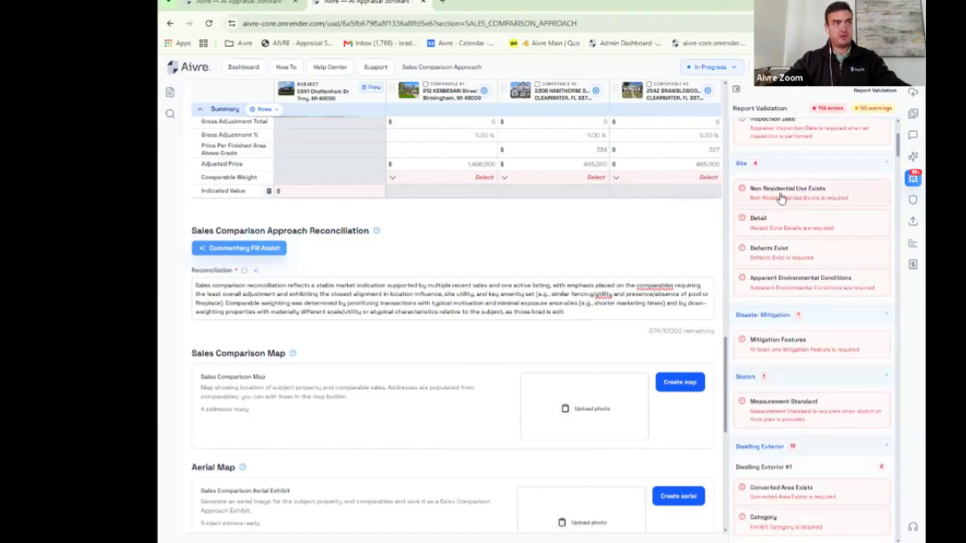
left_click(805, 194)
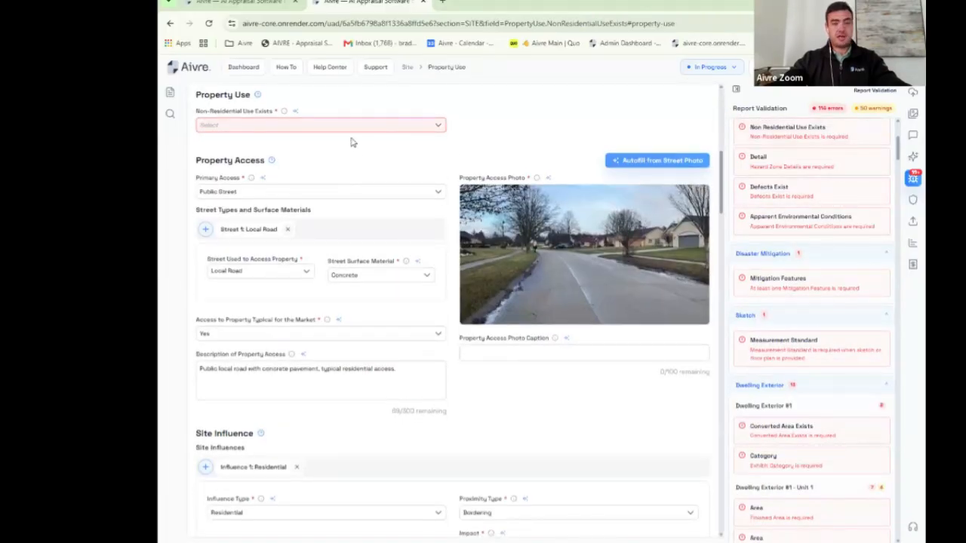
Step: Answer No for Non-Residential Use Exists in the Site section
left_click(169, 92)
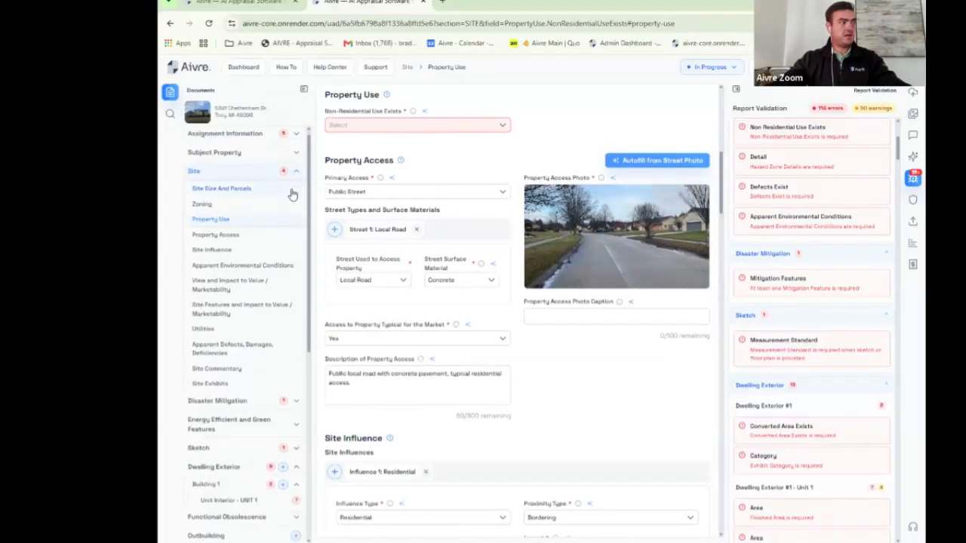
scroll(291, 191, "down", 1)
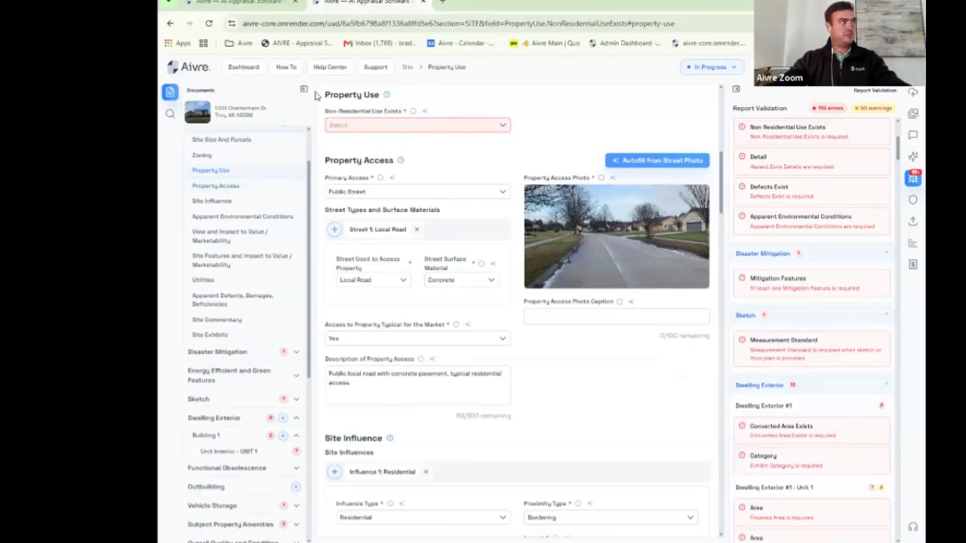
left_click(304, 90)
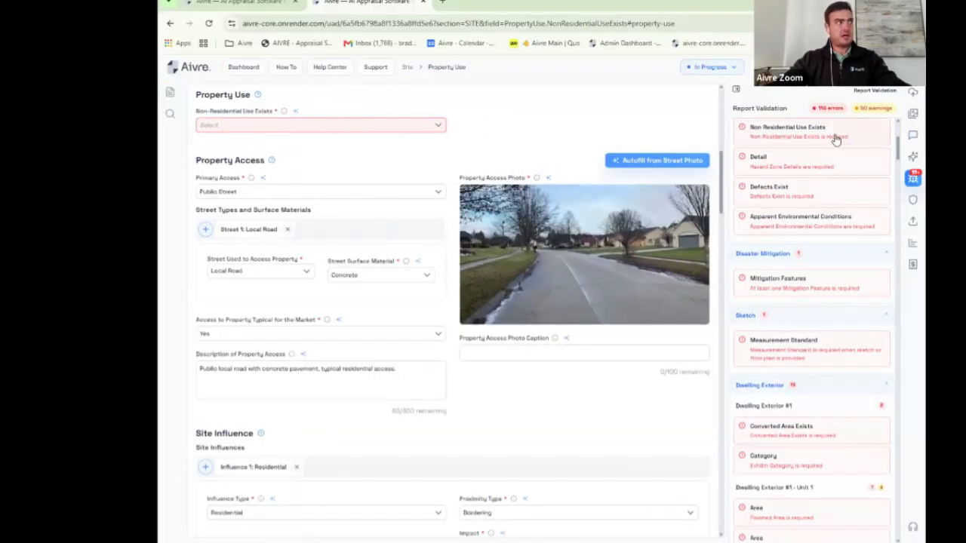
left_click(369, 129)
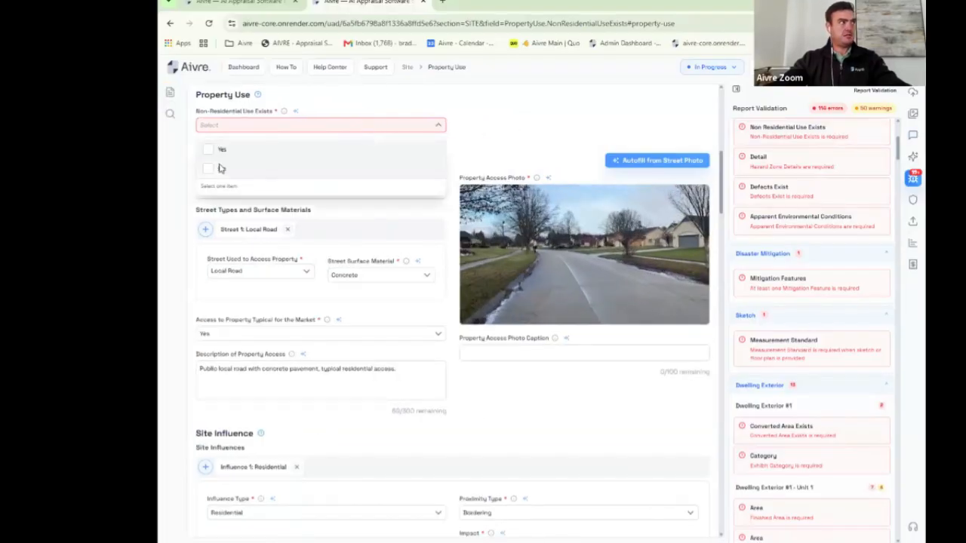
left_click(209, 169)
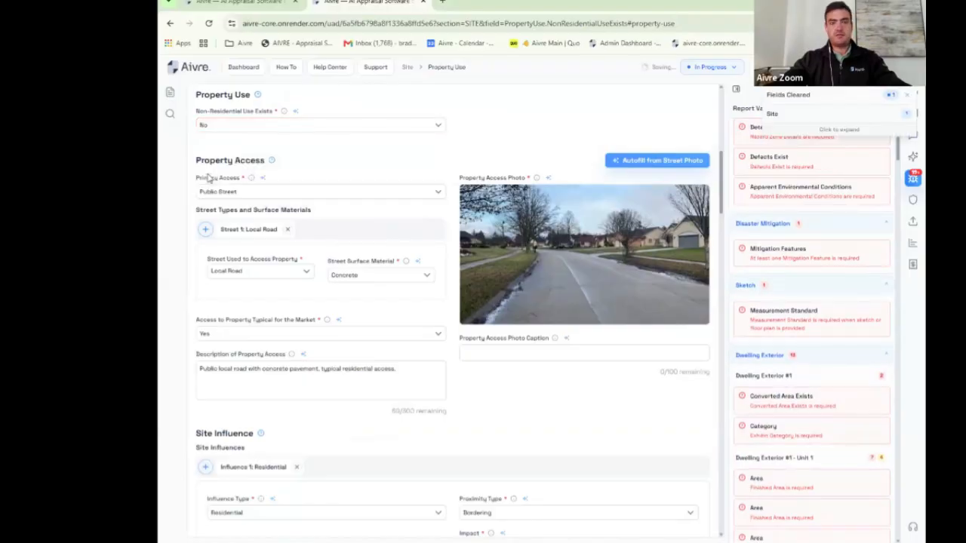
Step: Add a hazard zone set to No Hazard Zone Noted and answer No to Site Defects Exist
left_click(747, 131)
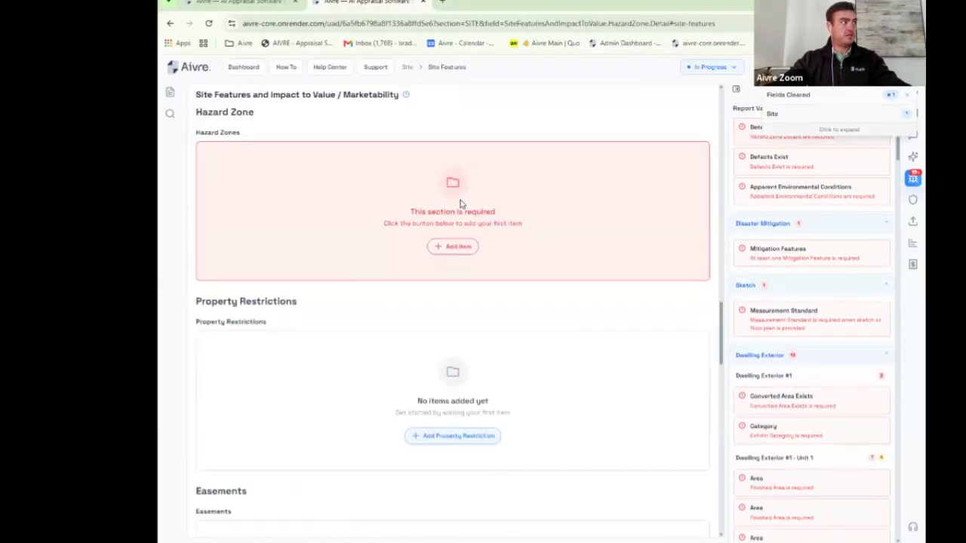
left_click(457, 248)
left_click(386, 121)
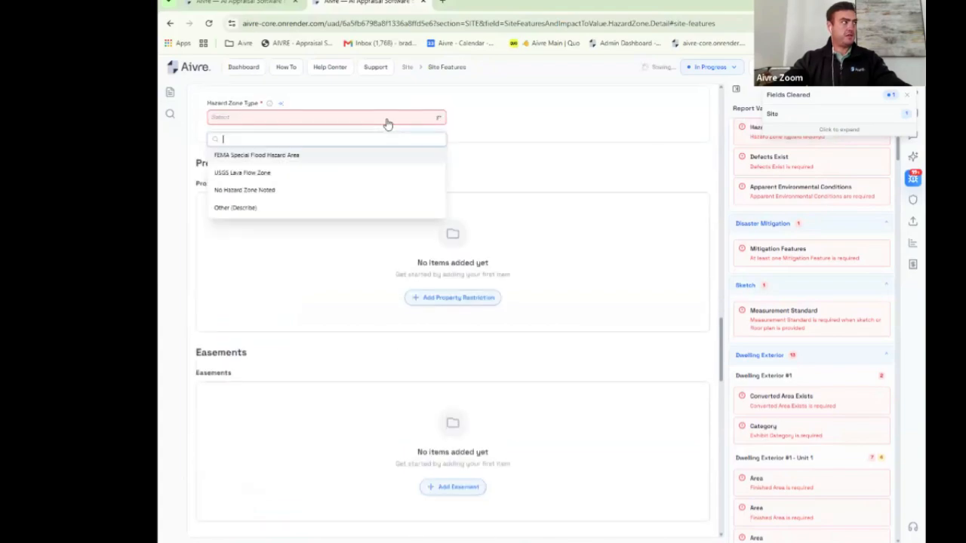
left_click(249, 190)
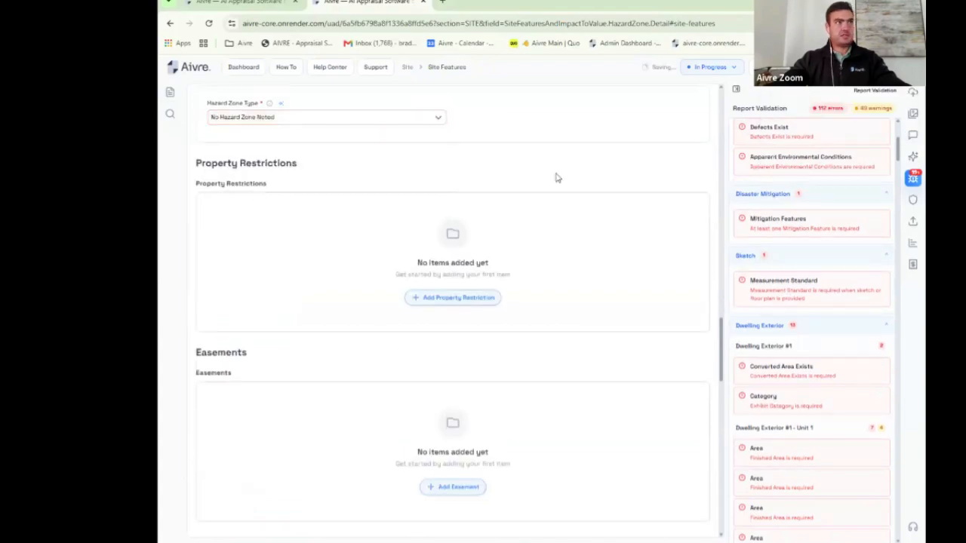
left_click(776, 136)
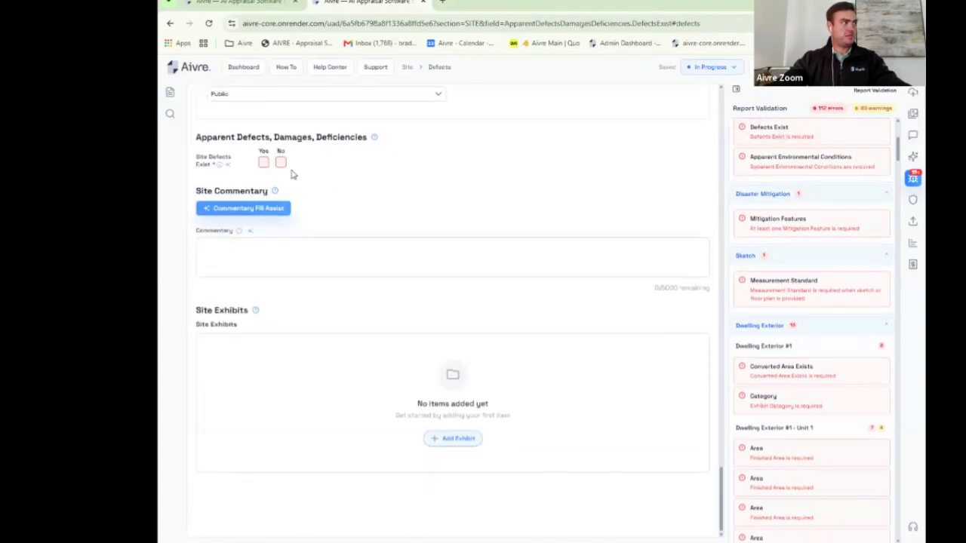
left_click(281, 161)
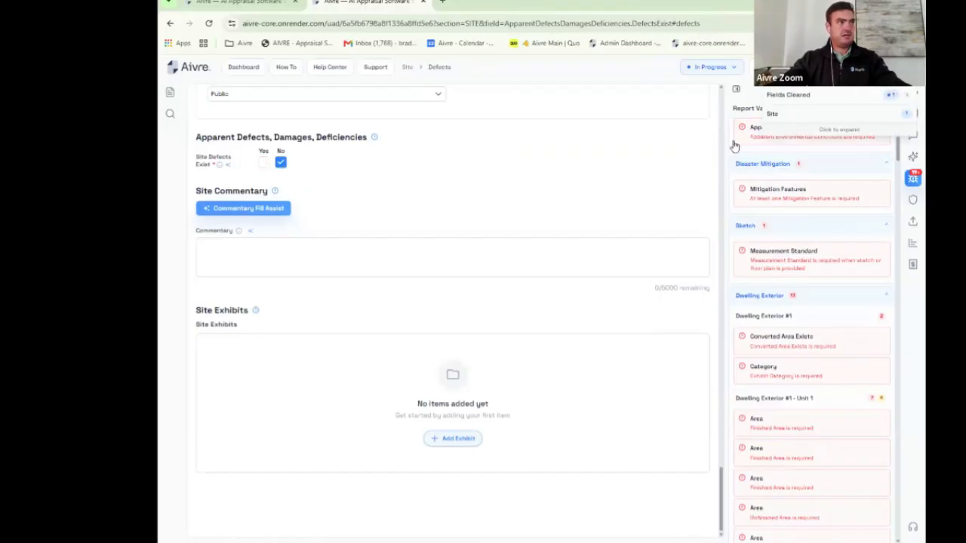
Step: Add Apparent Environmental Condition AEC 1 of type None, then run the UAD compliance check
left_click(743, 142)
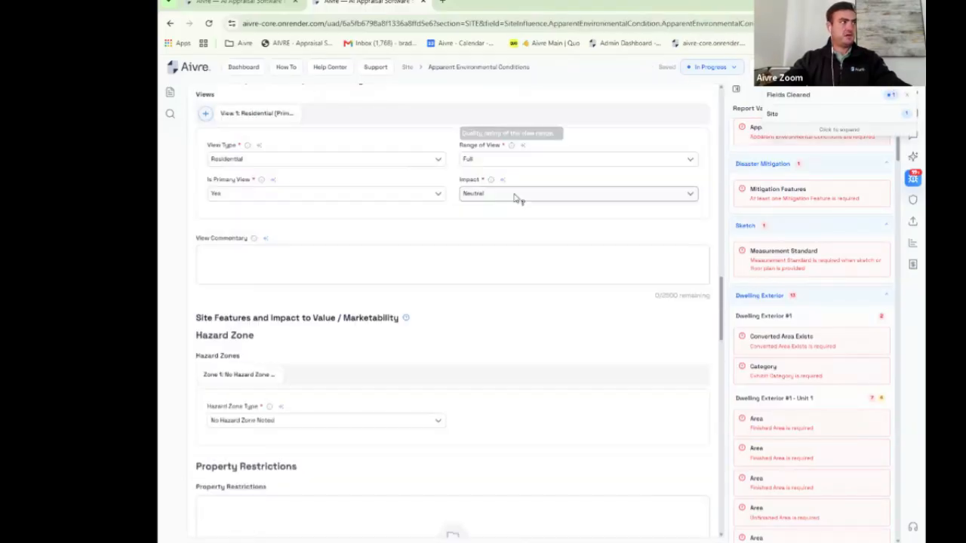
scroll(515, 198, "up", 10)
scroll(500, 252, "down", 3)
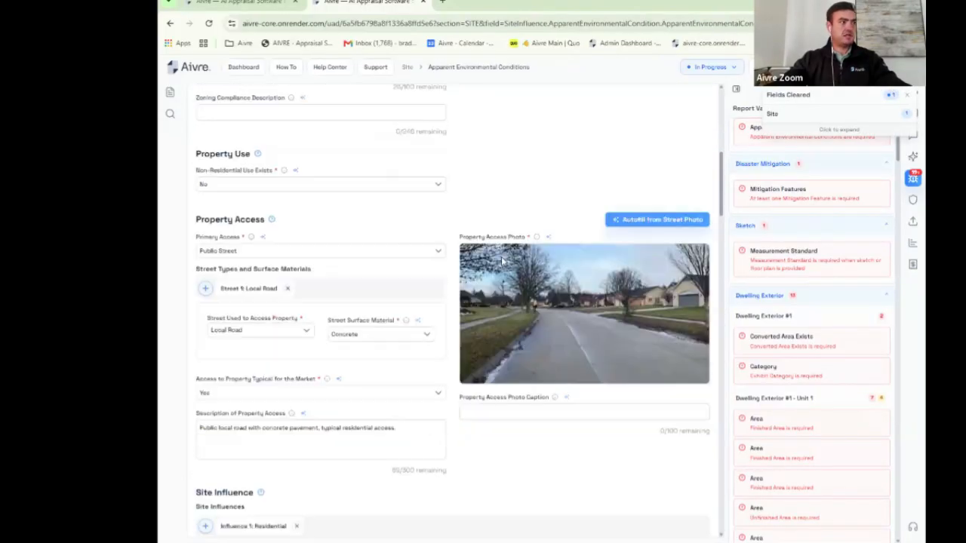
scroll(501, 255, "down", 8)
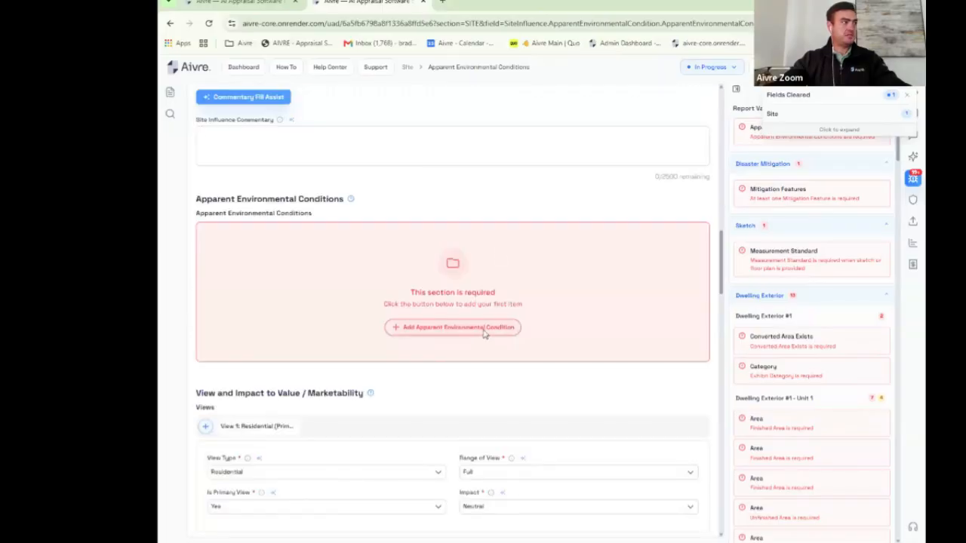
left_click(485, 334)
left_click(354, 279)
left_click(244, 317)
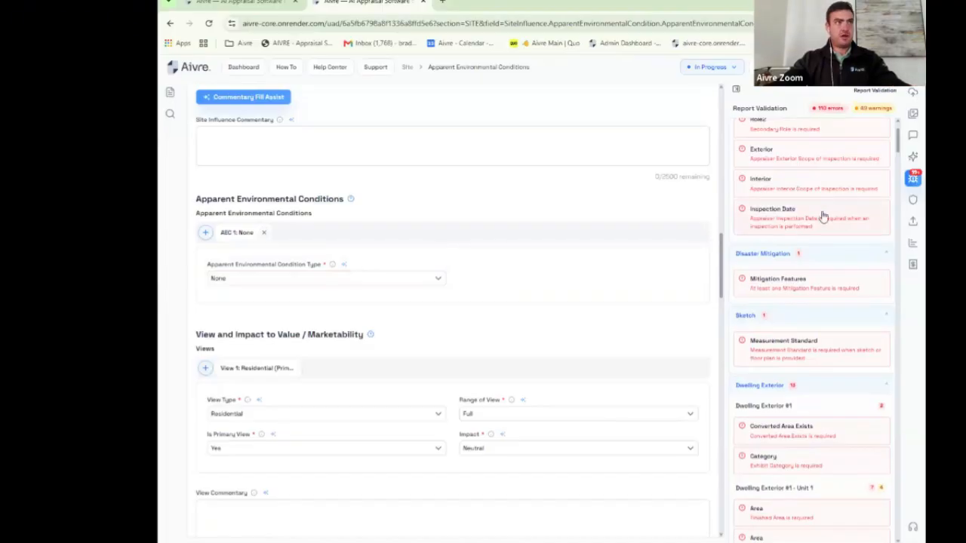
left_click(913, 202)
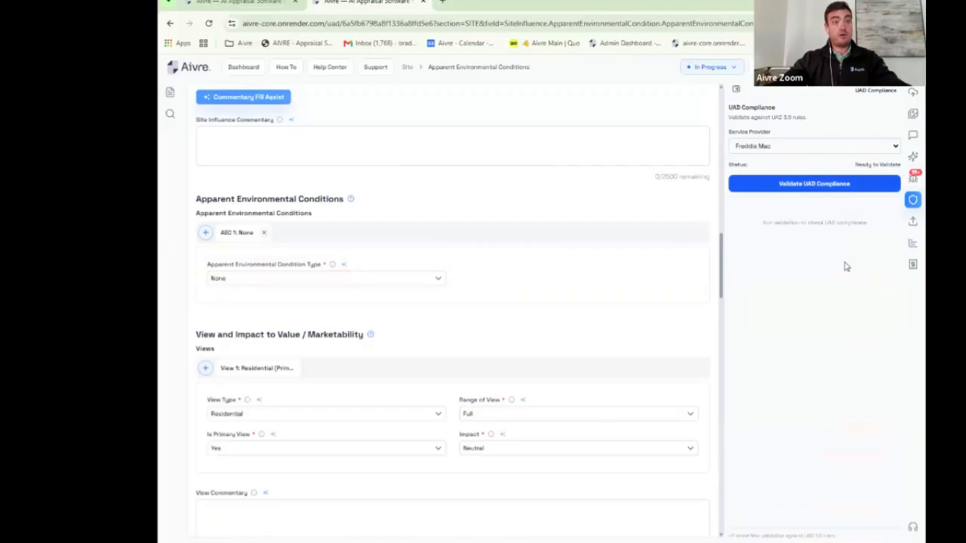
Step: Export the appraisal report as a PDF and open the downloaded 23-page file
left_click(908, 227)
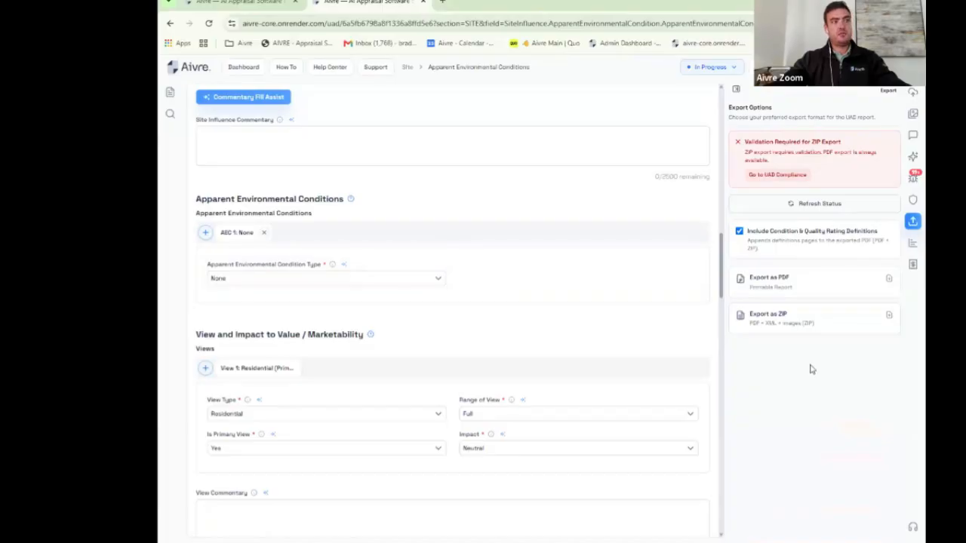
left_click(808, 323)
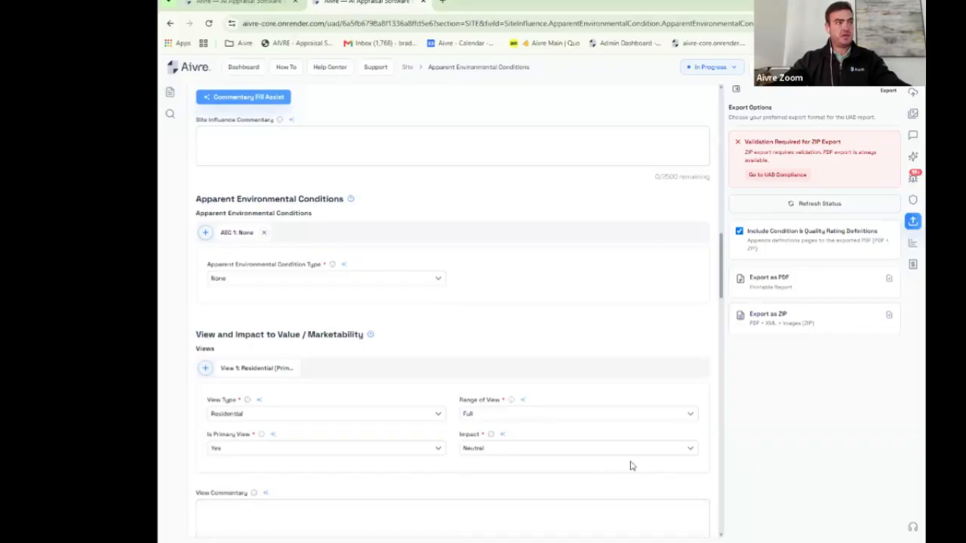
left_click(786, 289)
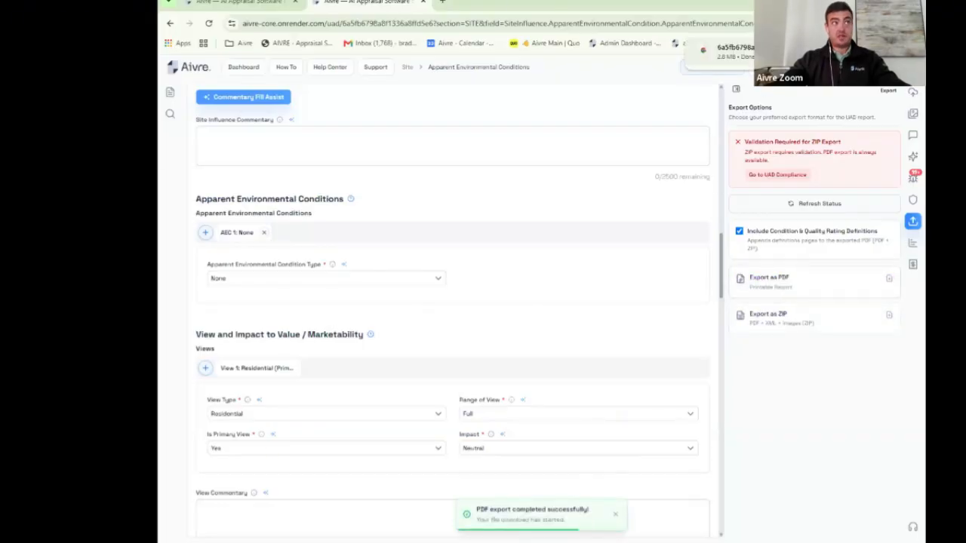
left_click(725, 51)
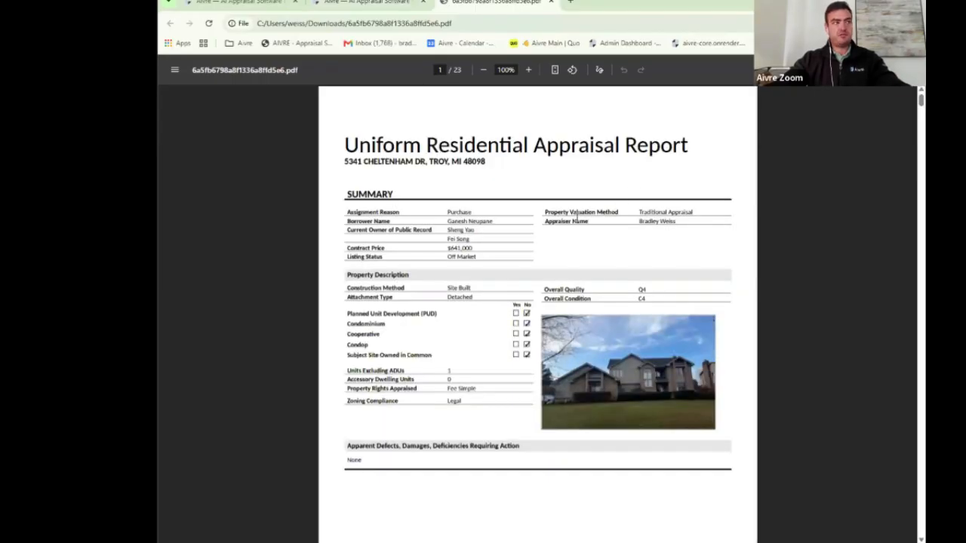
Step: Review pages 1–3 of the exported PDF, selecting the appraiser credentials, then close the PDF tab
scroll(577, 218, "down", 3)
scroll(578, 218, "down", 10)
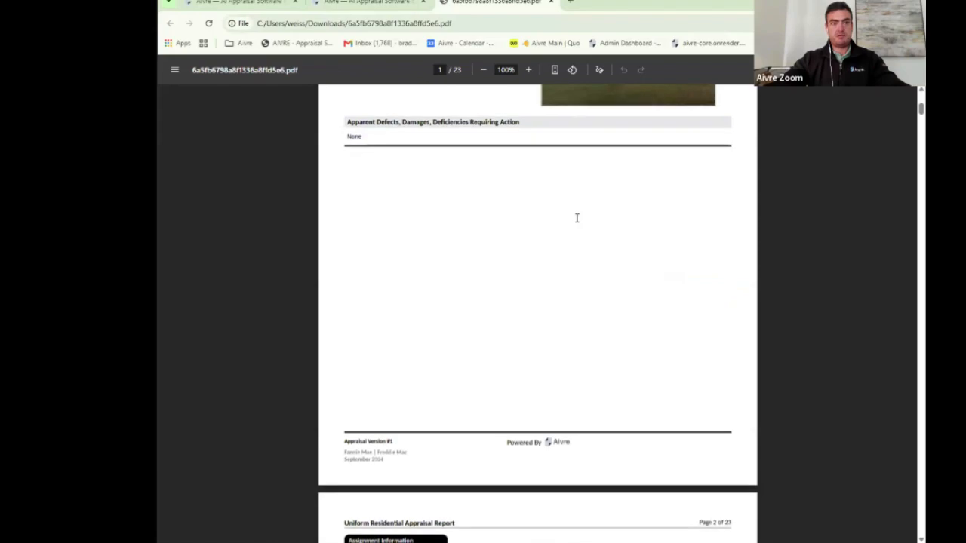
scroll(576, 218, "down", 6)
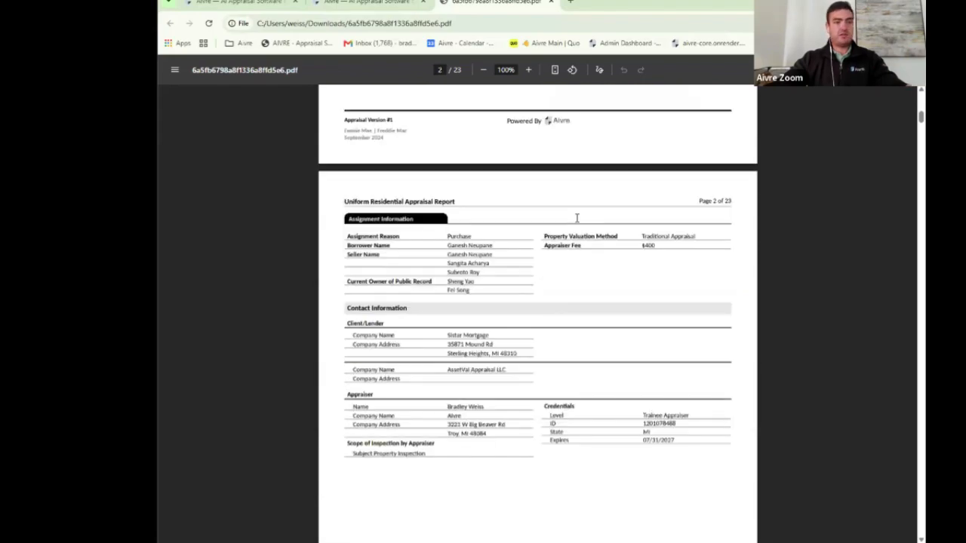
scroll(577, 218, "down", 3)
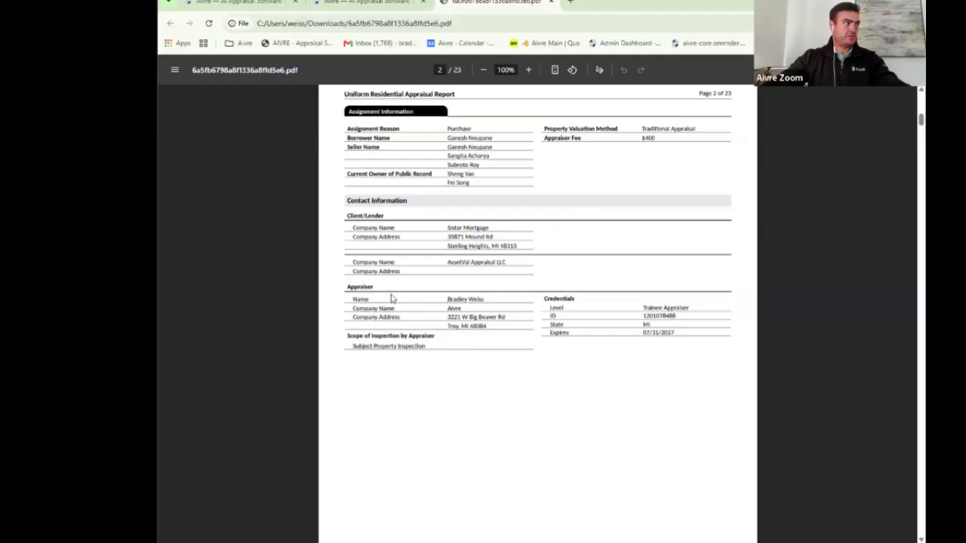
left_click_drag(449, 299, 677, 331)
scroll(662, 283, "down", 10)
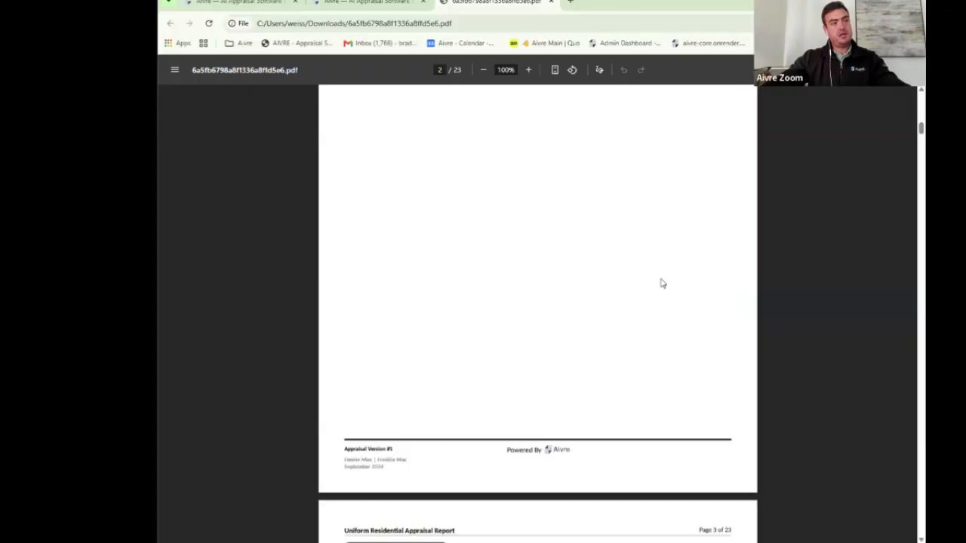
scroll(661, 283, "up", 10)
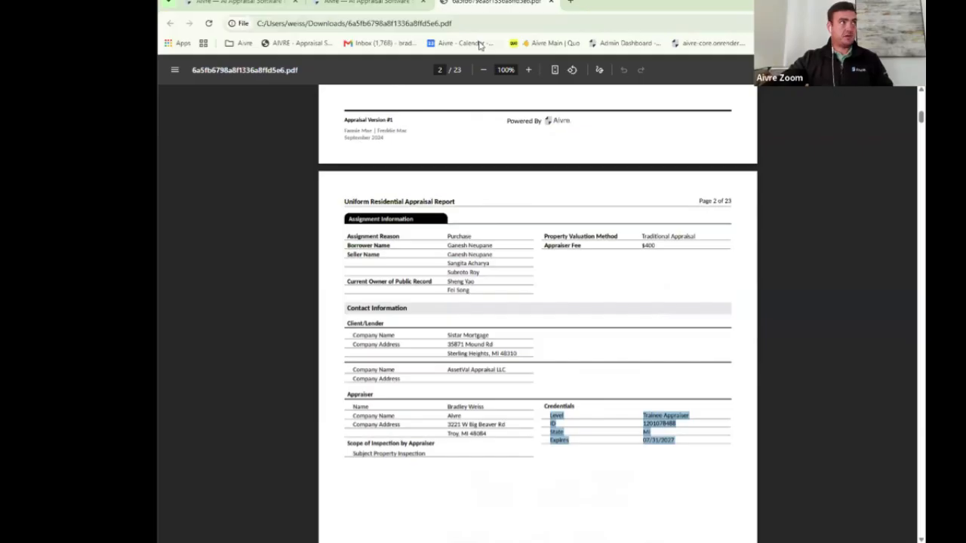
left_click(551, 3)
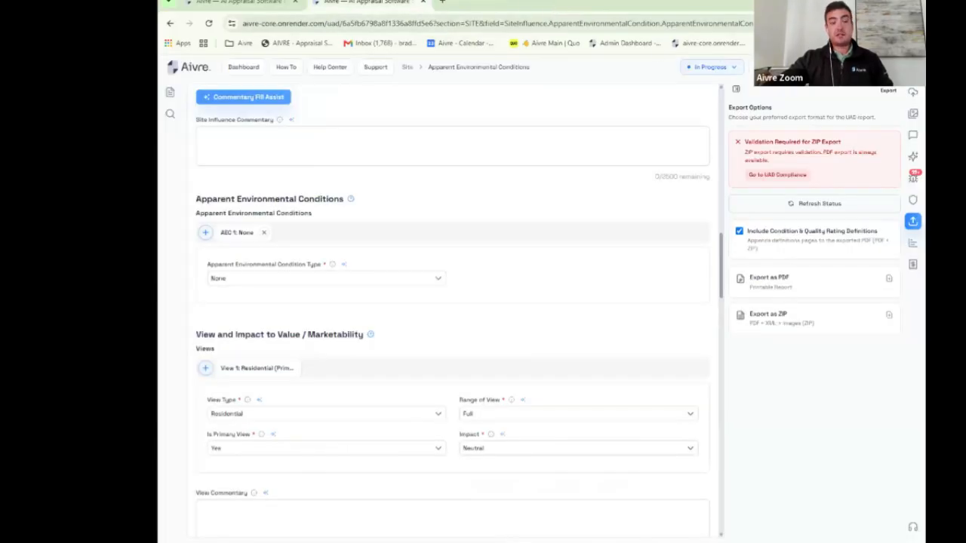
Step: Open the user profile and look through its Company, State Credentials and Contacts sections
left_click(910, 66)
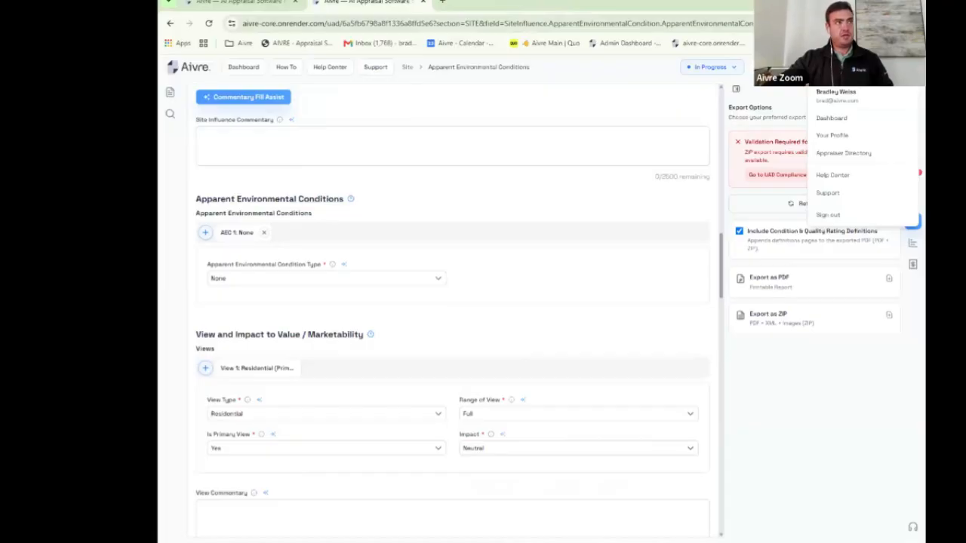
left_click(830, 136)
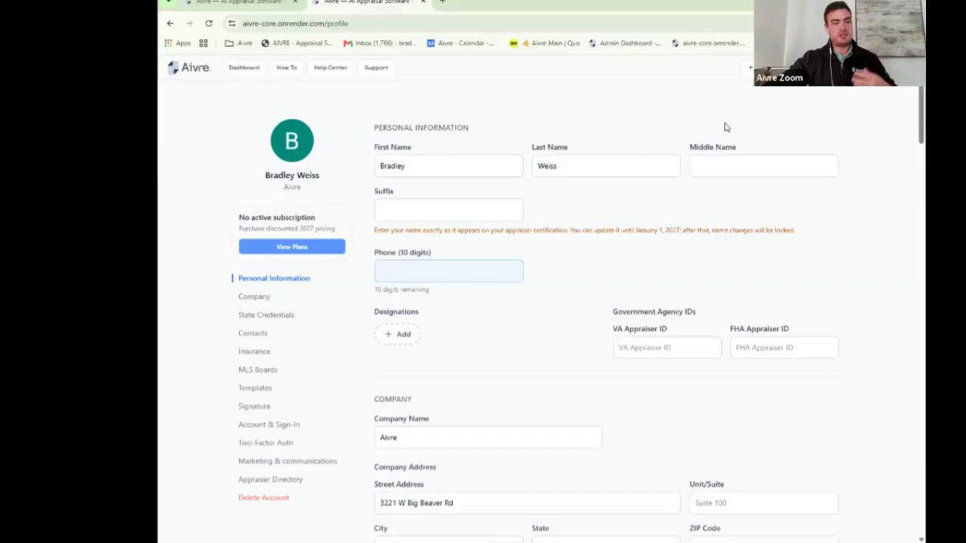
left_click(257, 302)
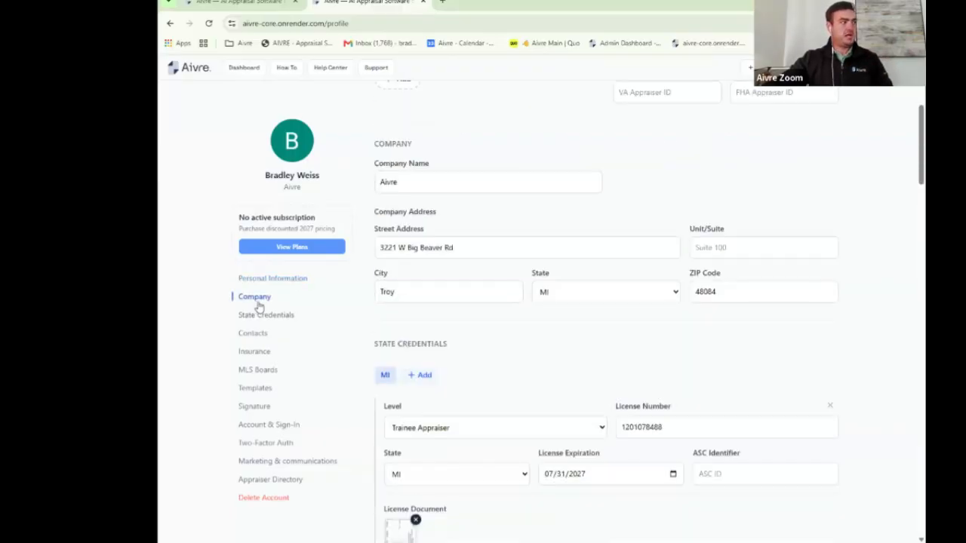
left_click(273, 318)
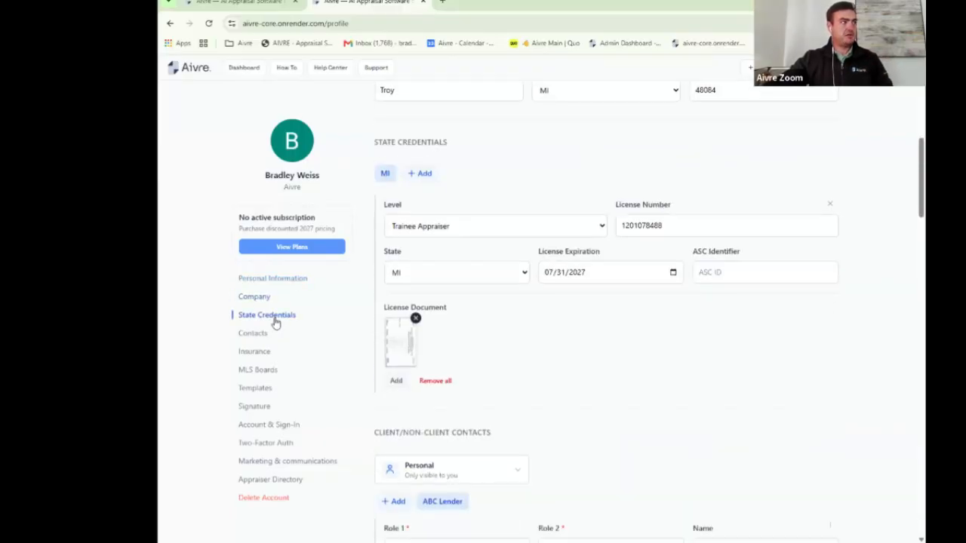
left_click(255, 333)
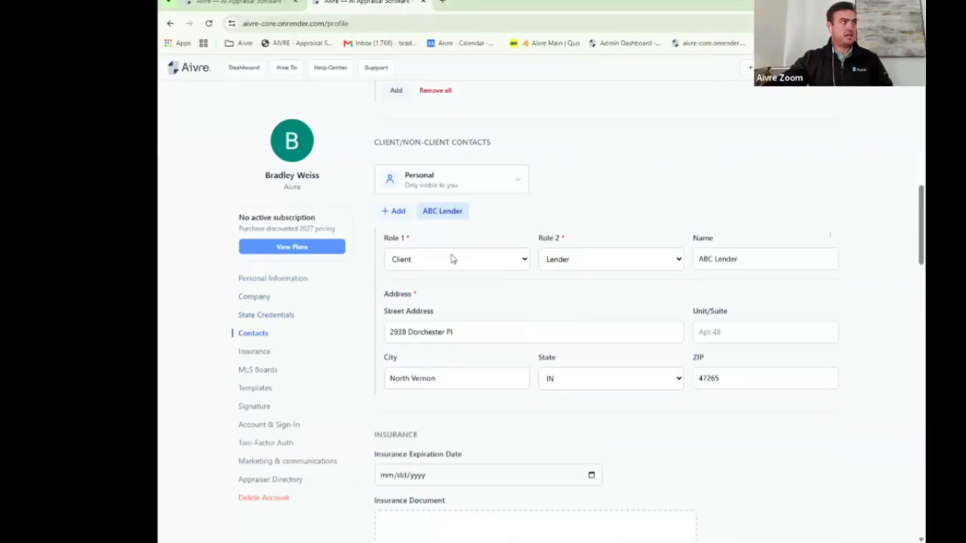
Step: Keep contact visibility as Personal, then browse Insurance, MLS Boards, Templates and Signature & PIN
left_click(518, 182)
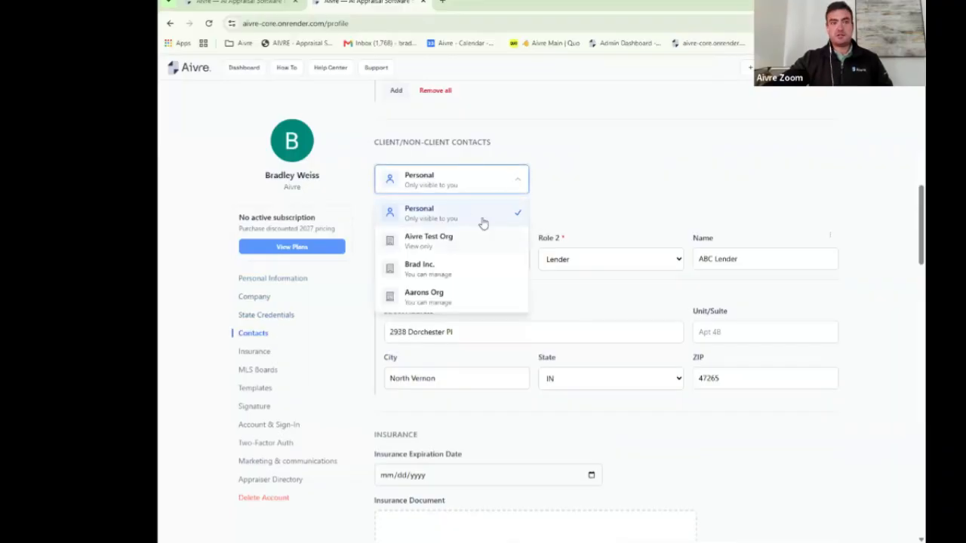
left_click(569, 186)
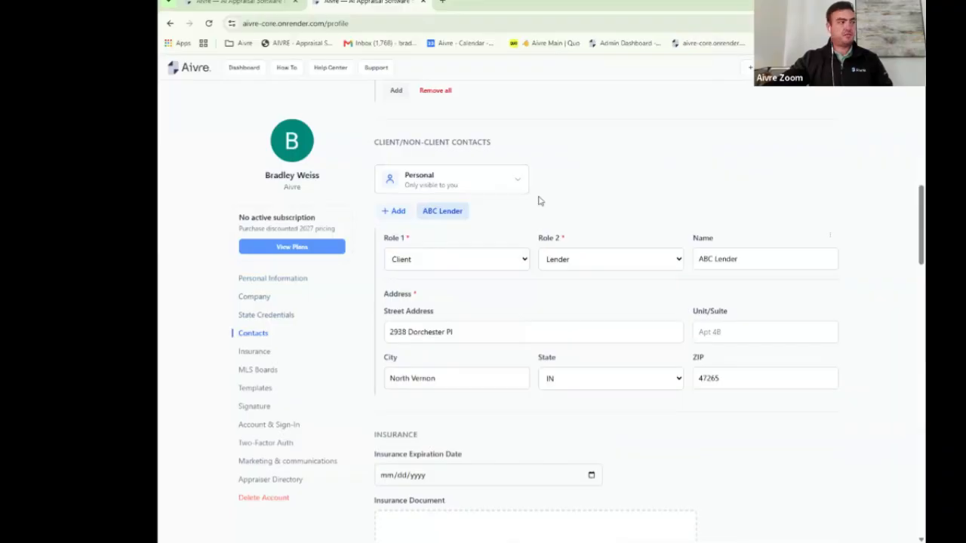
left_click(256, 352)
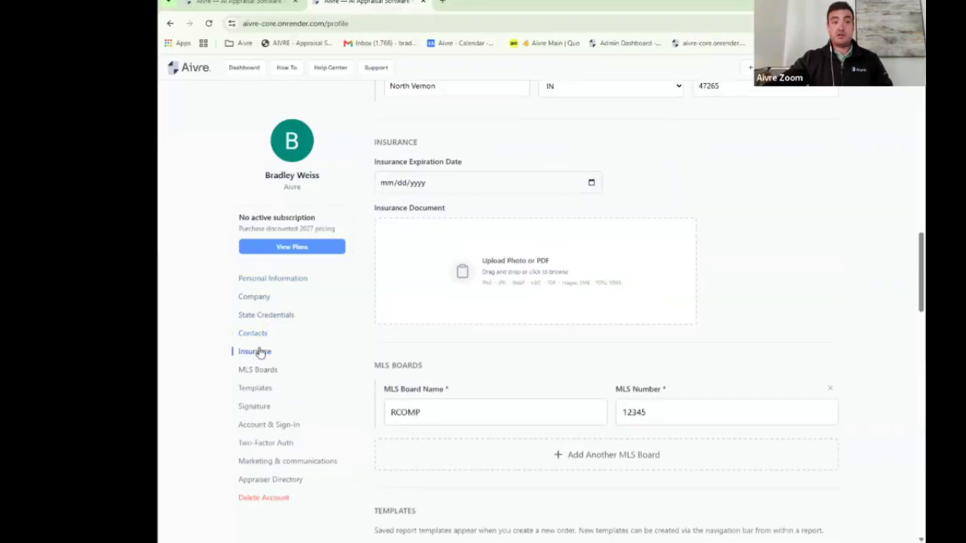
left_click(258, 370)
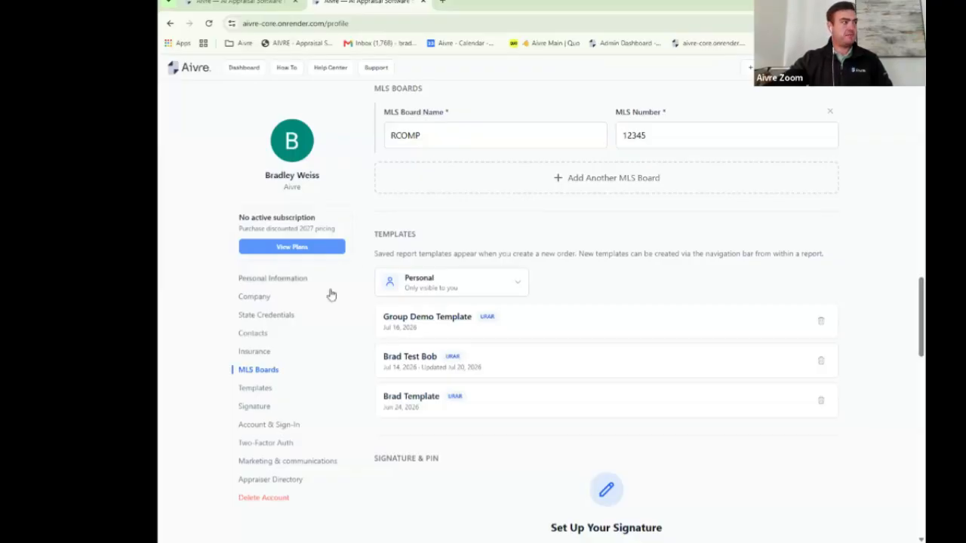
left_click(260, 389)
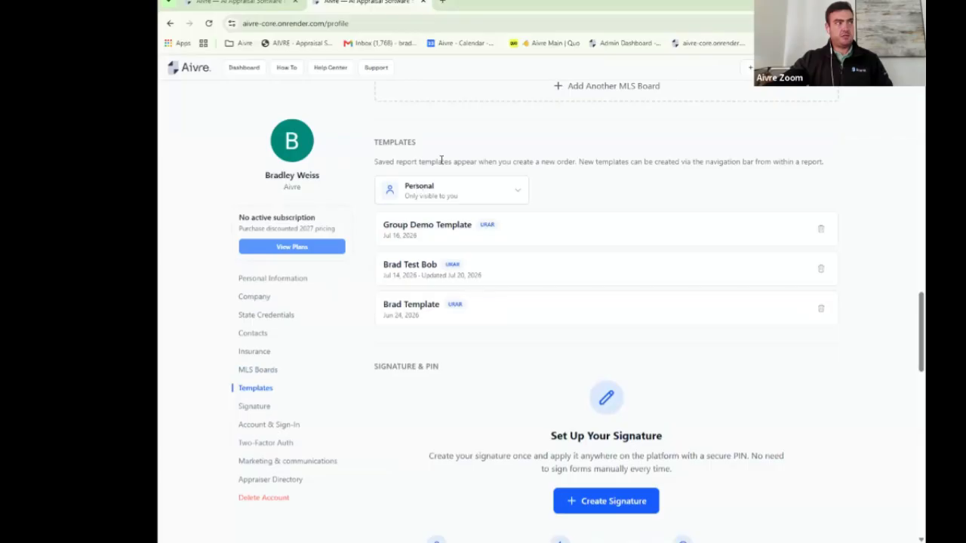
left_click(256, 406)
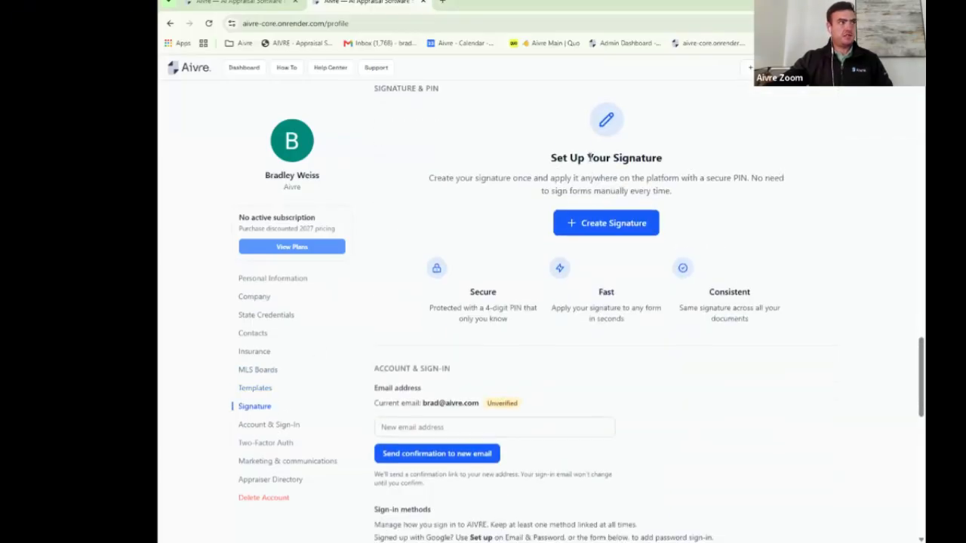
Step: Try drawing and uploading a signature, cancel without saving, and return to the order's Site page
left_click(603, 238)
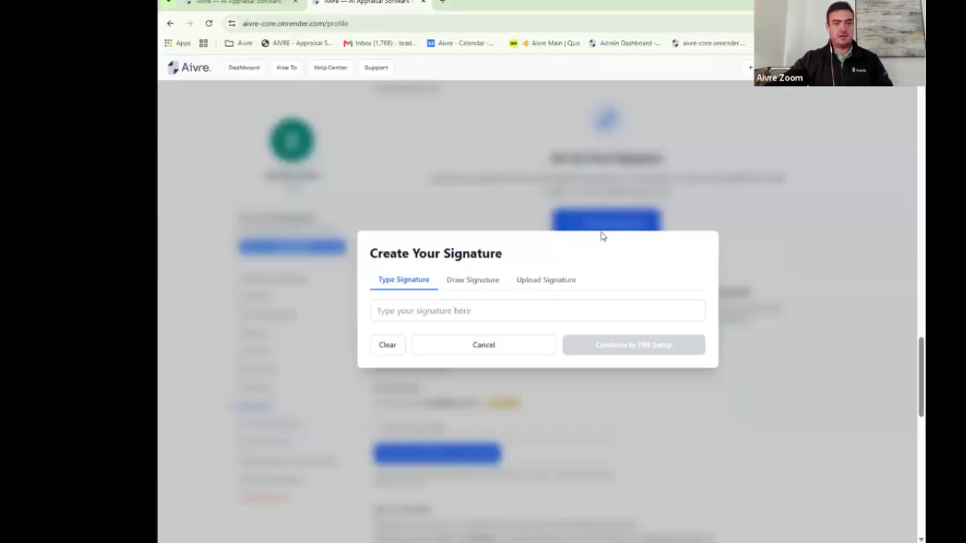
left_click(493, 287)
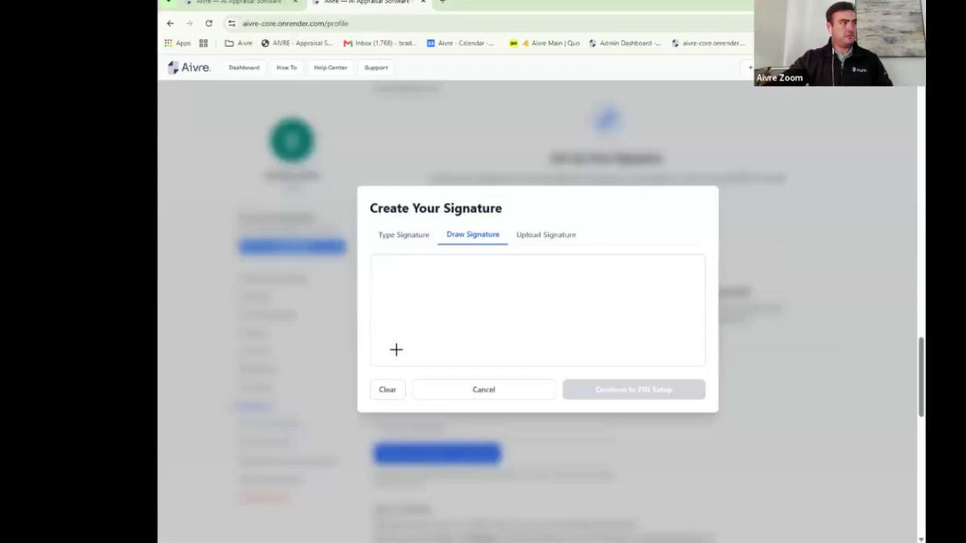
mouse_move(405, 321)
left_mouse_down()
mouse_move(475, 276)
mouse_move(444, 320)
mouse_move(498, 304)
left_mouse_up()
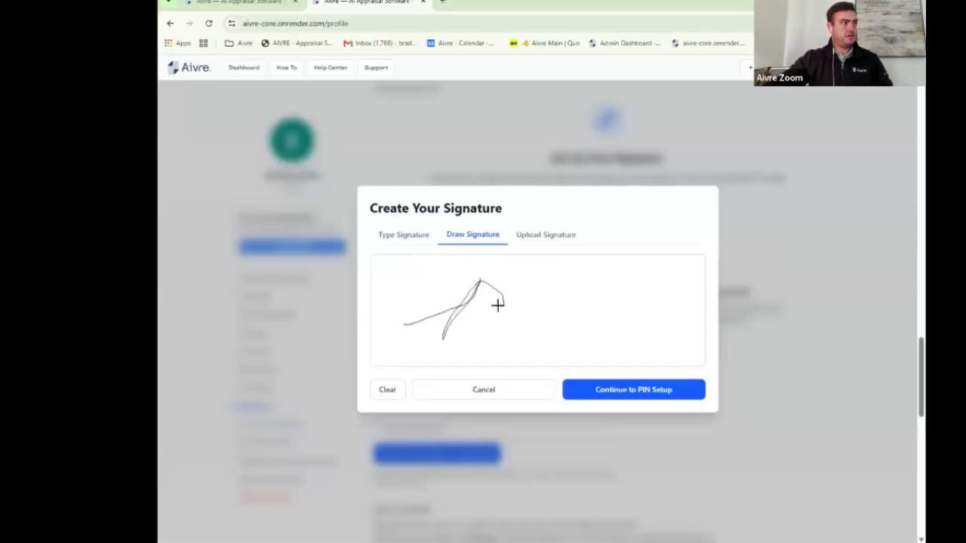
left_click(544, 237)
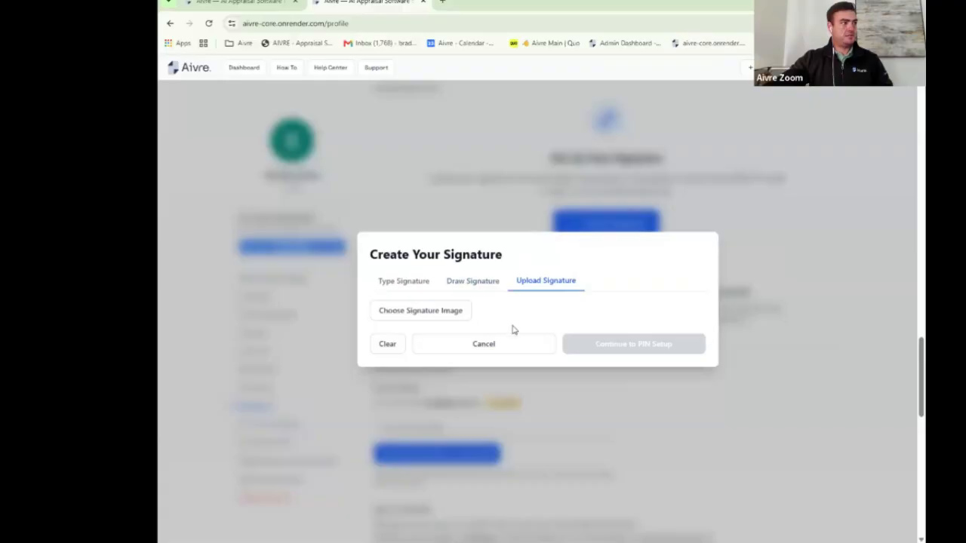
left_click(494, 344)
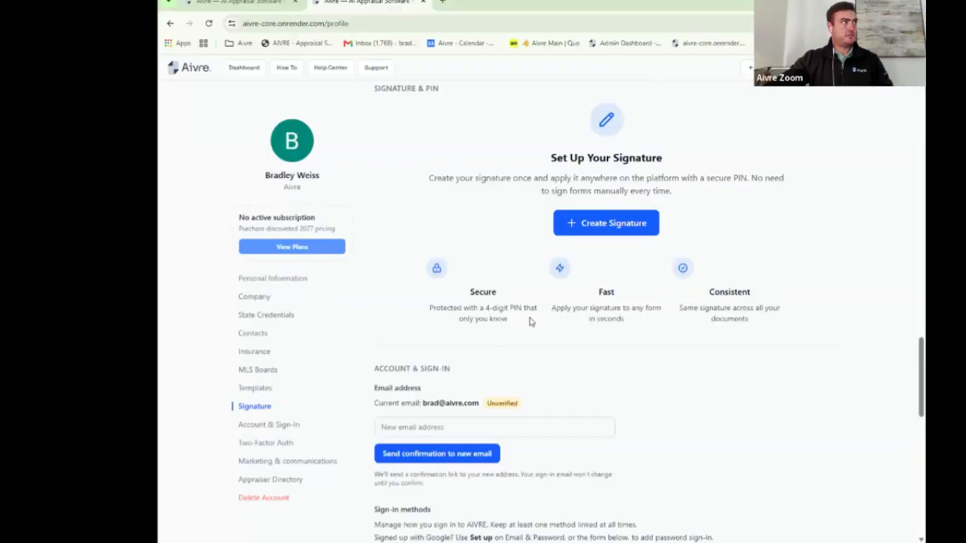
left_click(171, 23)
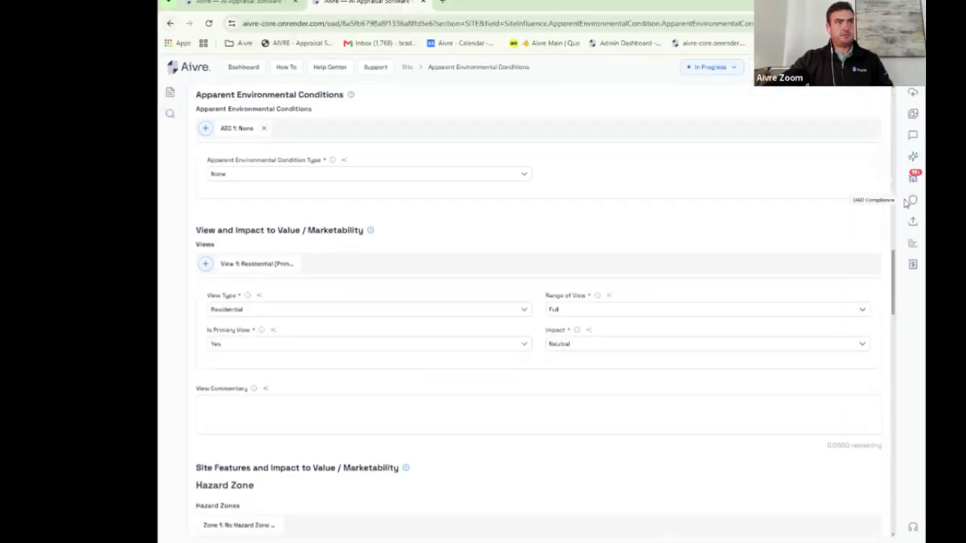
Step: Generate and download the $400 PDF invoice billed to Sistar Mortgage
left_click(913, 221)
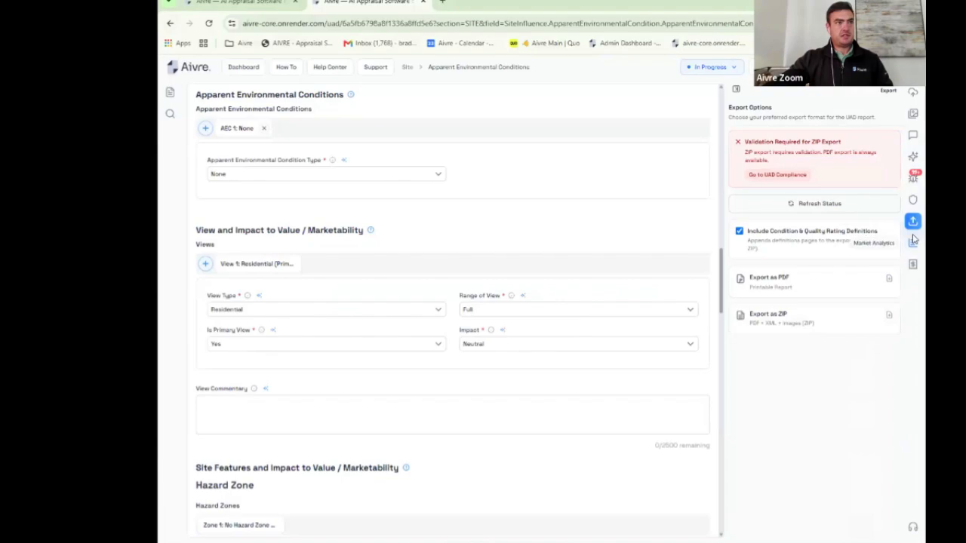
left_click(913, 244)
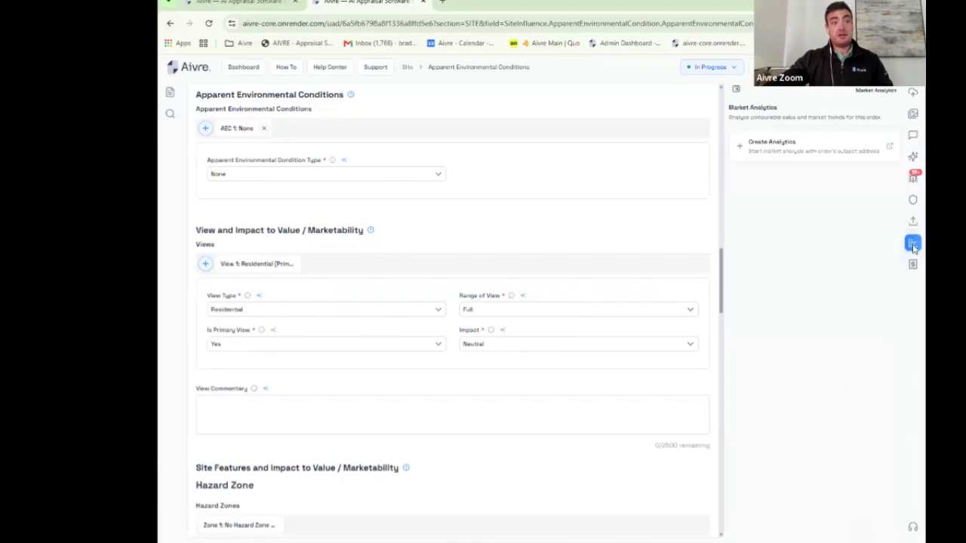
left_click(913, 265)
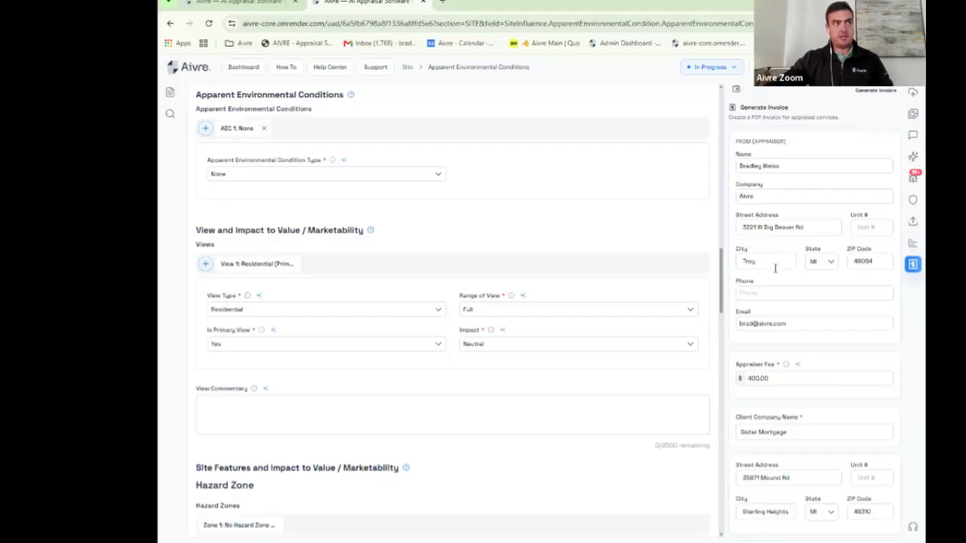
scroll(826, 223, "down", 2)
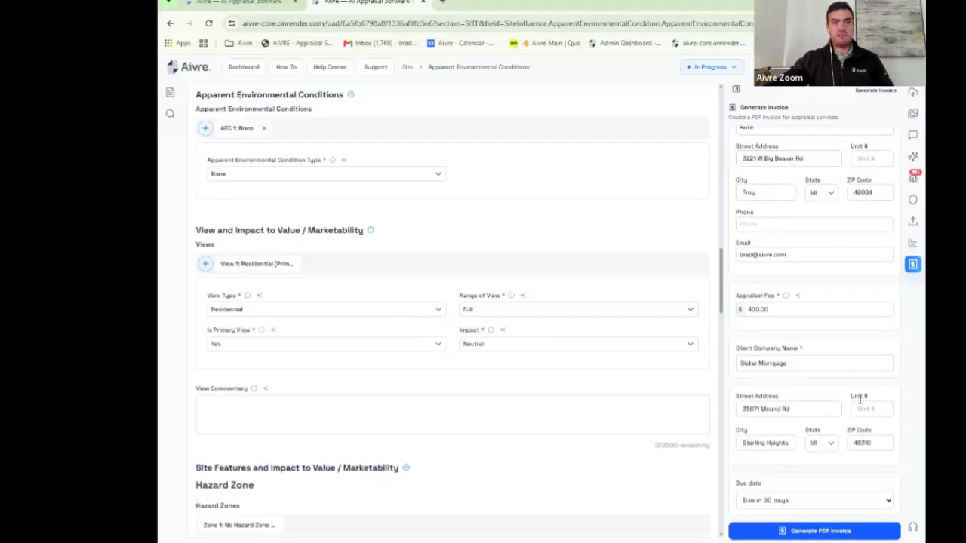
left_click(842, 531)
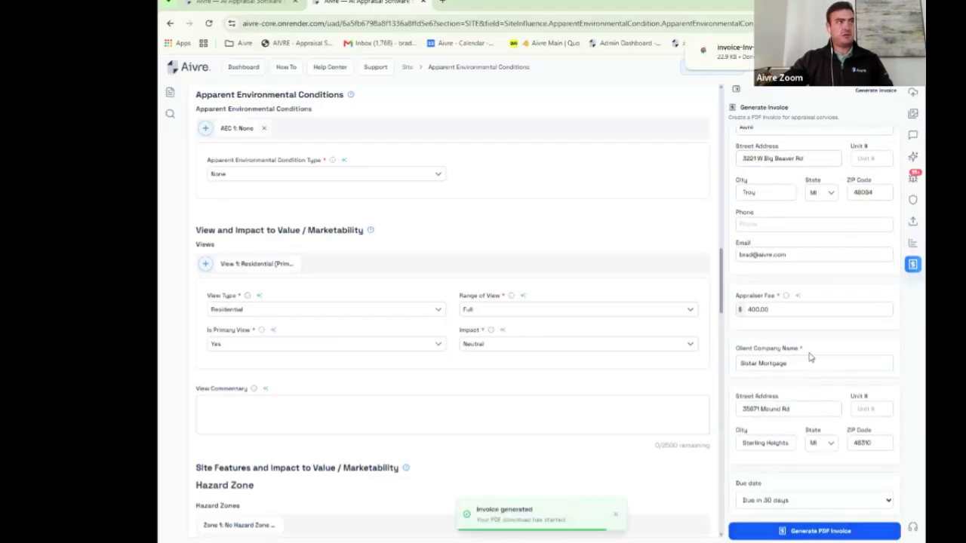
Step: Review the downloaded invoice PDF, close it, and bring up the Customer Support request form
left_click(724, 52)
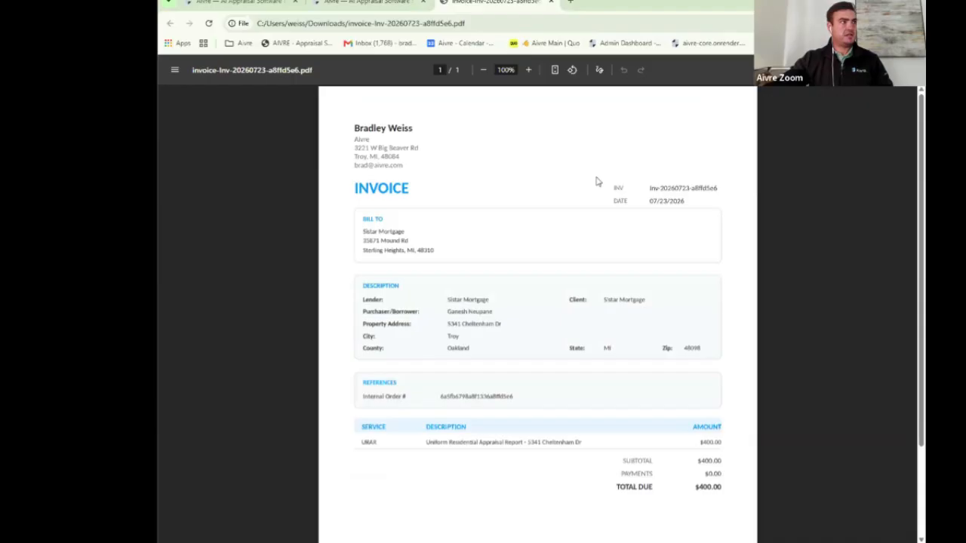
scroll(597, 182, "down", 1)
scroll(597, 181, "down", 1)
scroll(597, 182, "up", 2)
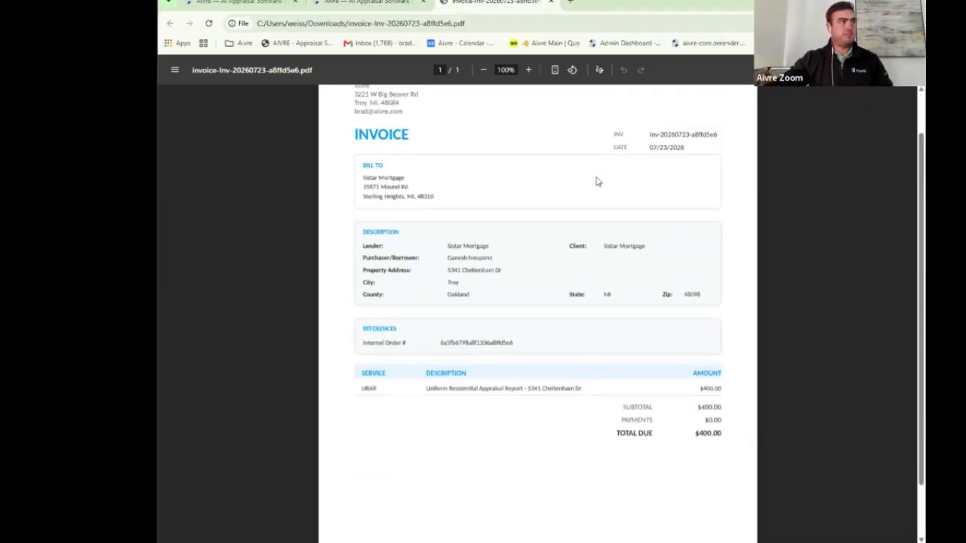
left_click(551, 3)
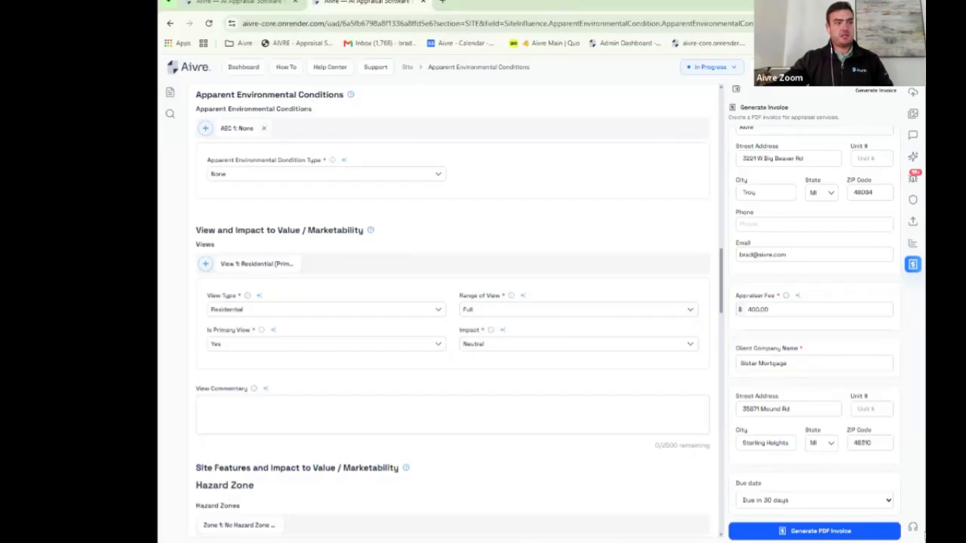
left_click(913, 528)
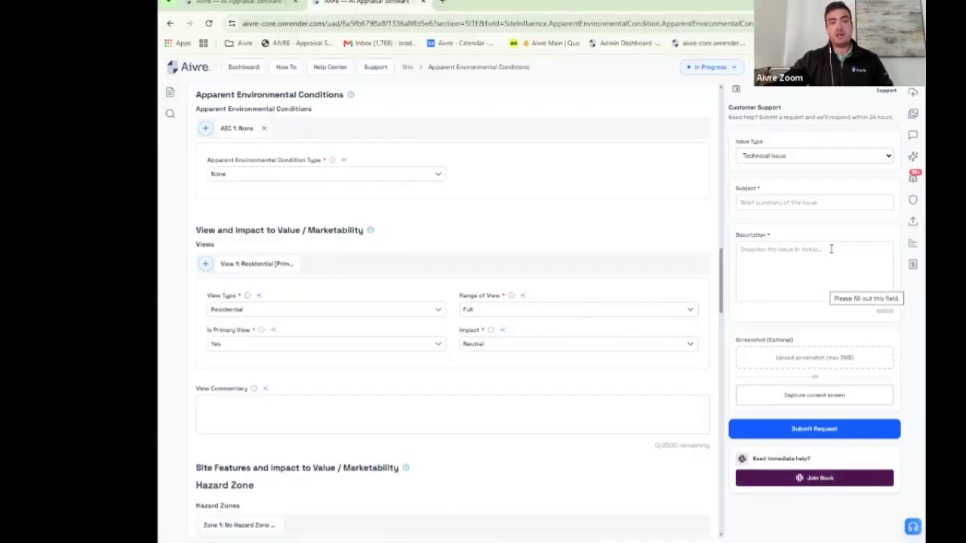
Step: Set the support Issue Type to Feature Request, close the form, and show the report's section list
left_click(870, 158)
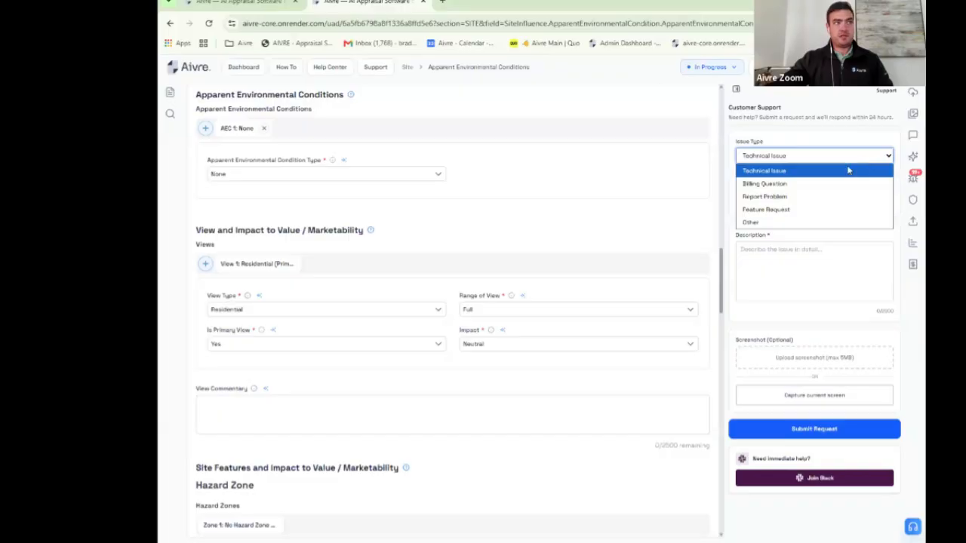
left_click(783, 209)
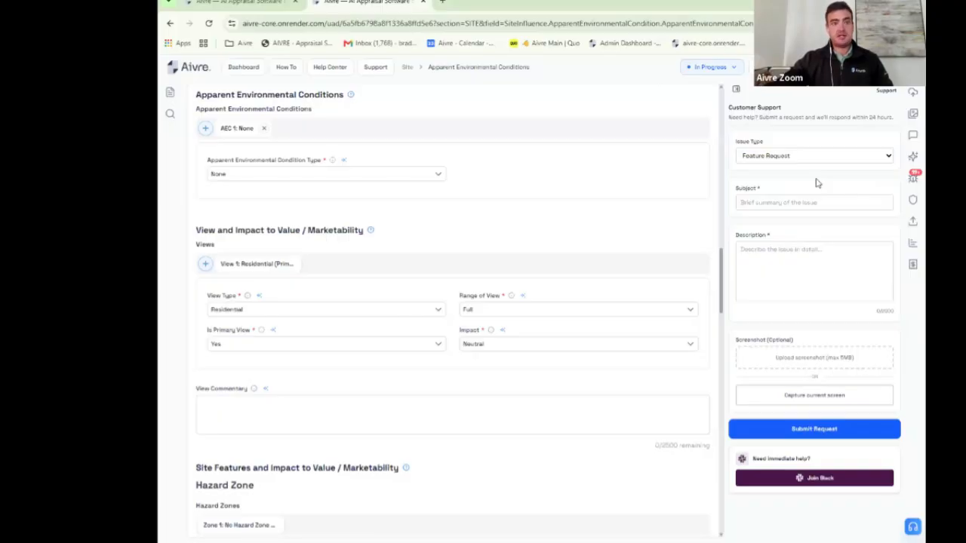
left_click(736, 89)
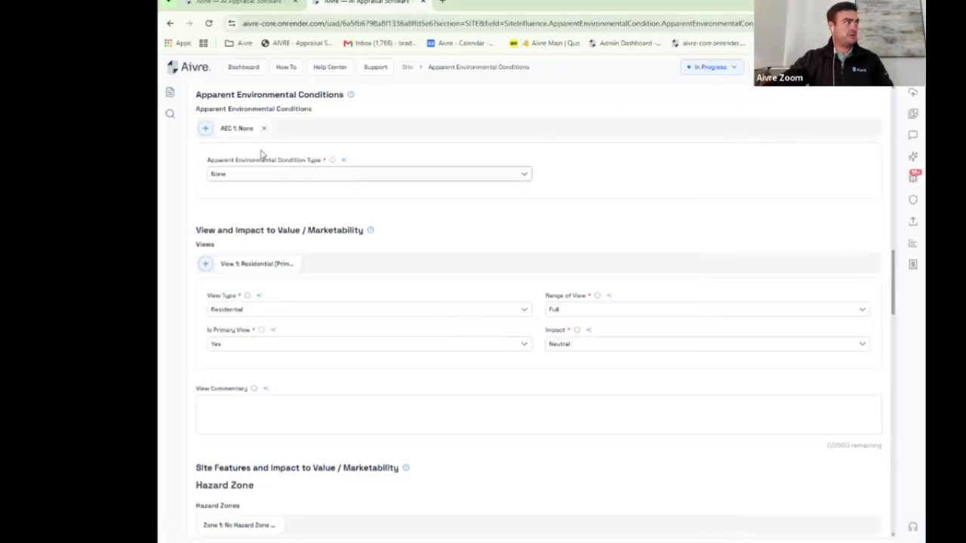
left_click(170, 93)
scroll(277, 218, "down", 8)
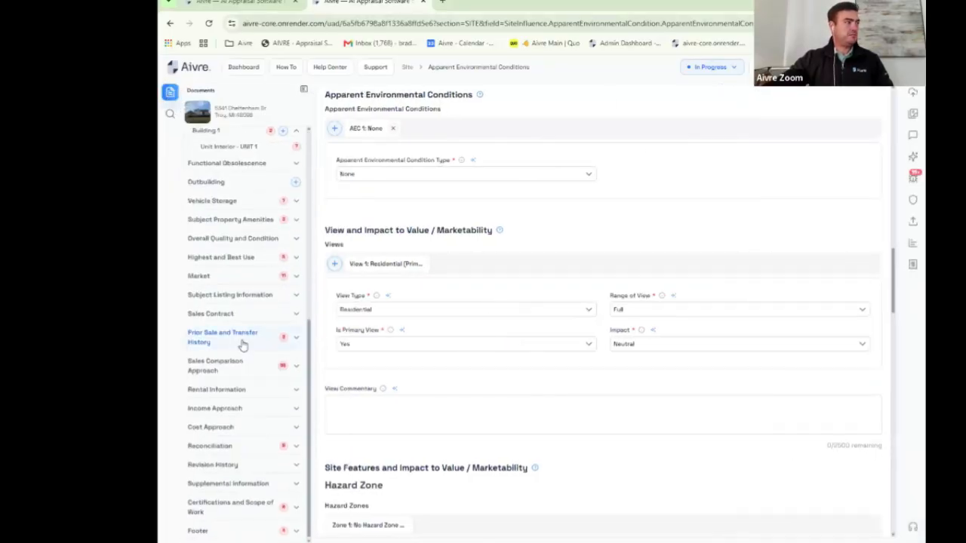
Step: Go to the Market section, hide the section list, and start Create Analytics in Market Analytics
left_click(204, 277)
left_click(304, 89)
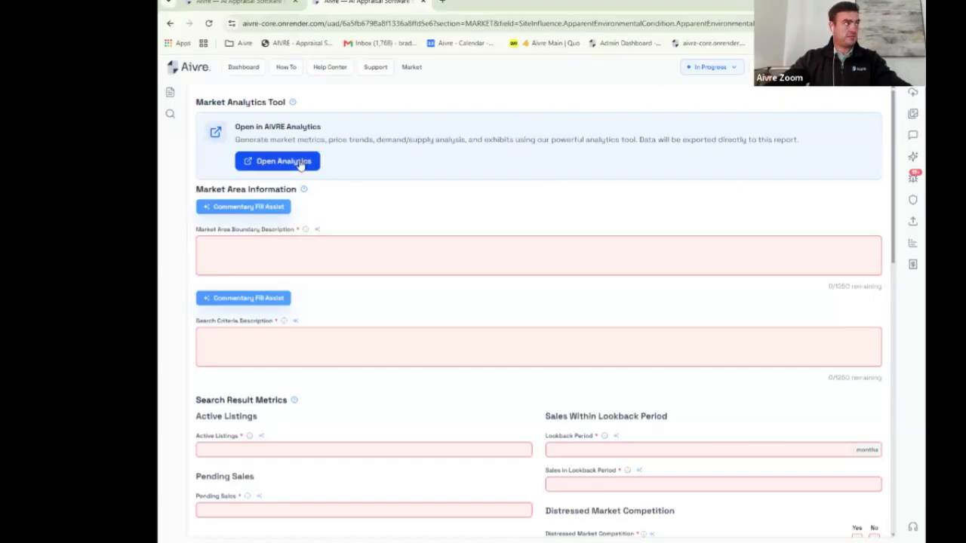
left_click(912, 242)
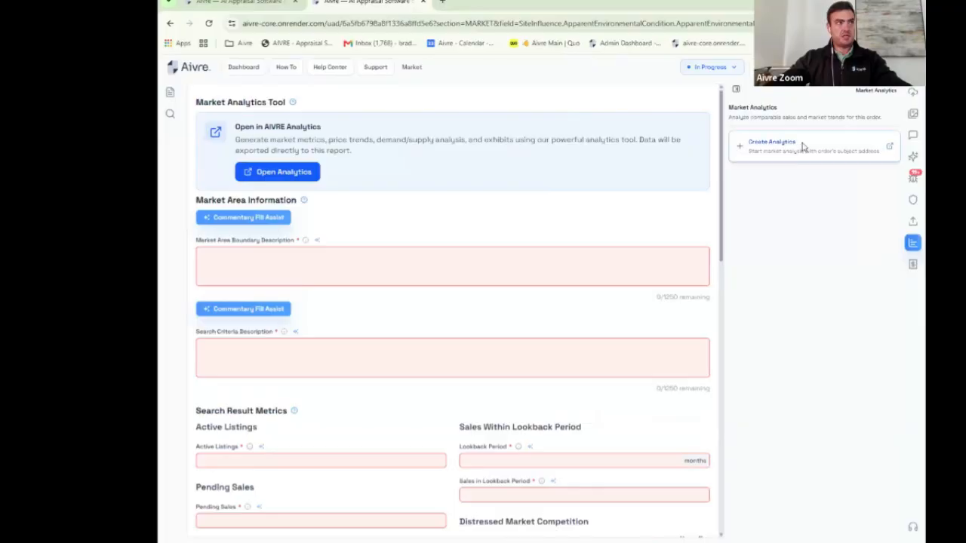
left_click(803, 147)
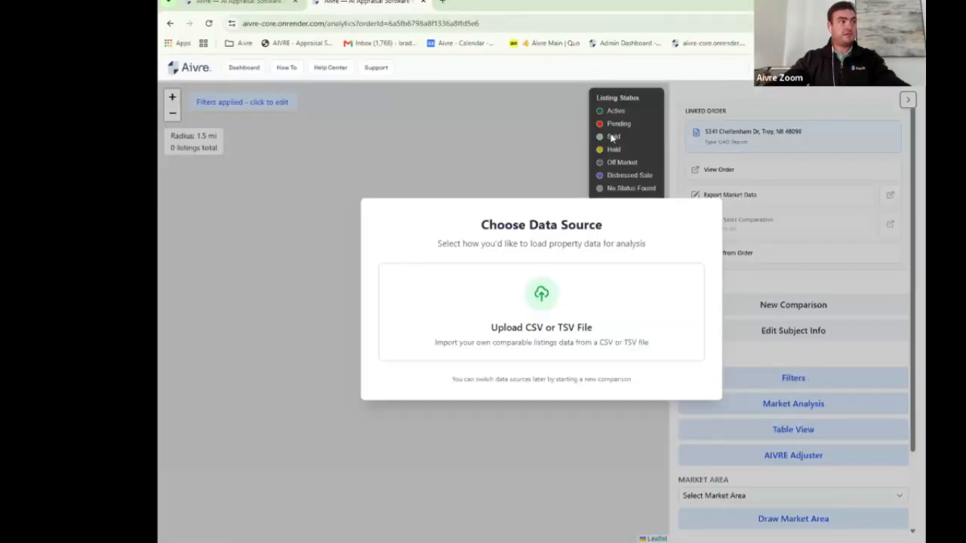
Step: Upload Updated MLS Aivre.csv as the market data source and autofill its column mapping with AI
left_click(561, 304)
left_click(546, 319)
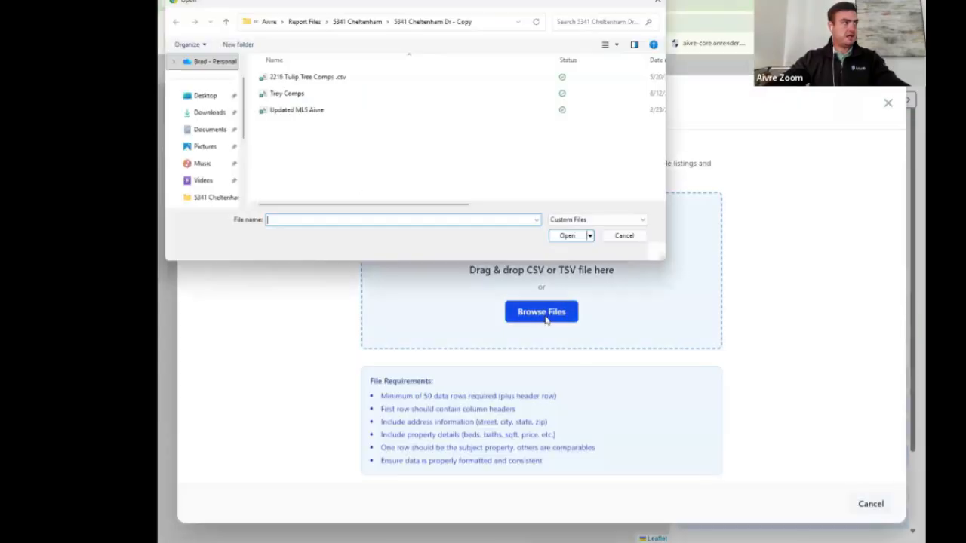
left_click(317, 110)
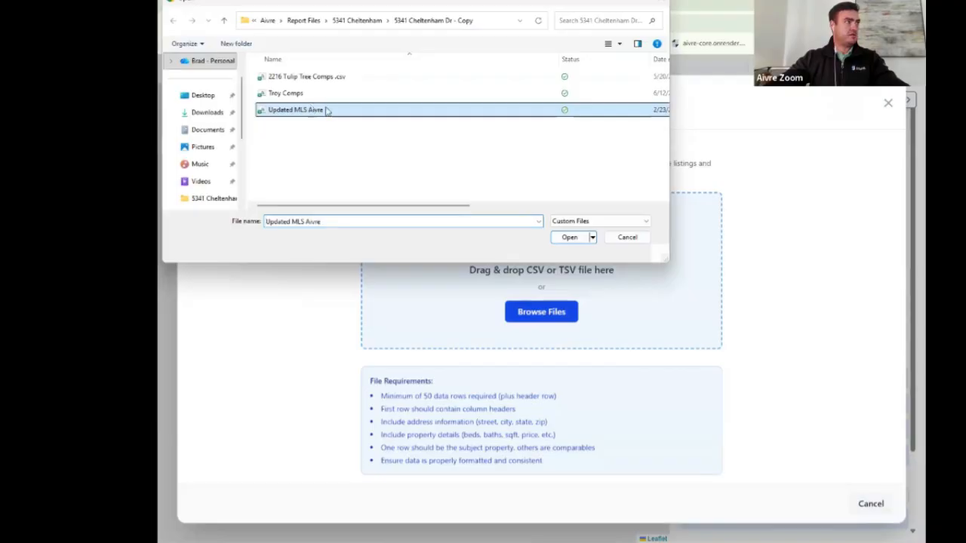
left_click(568, 238)
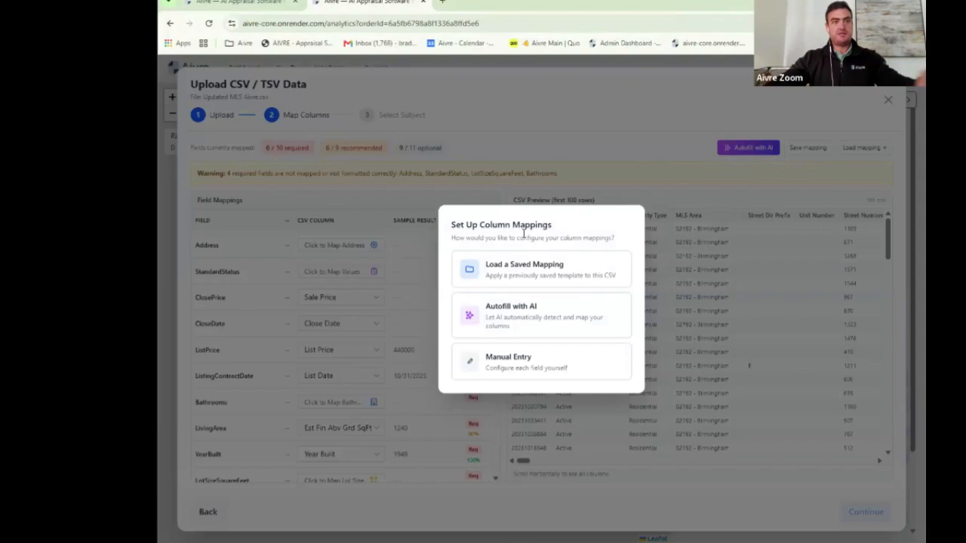
left_click(525, 314)
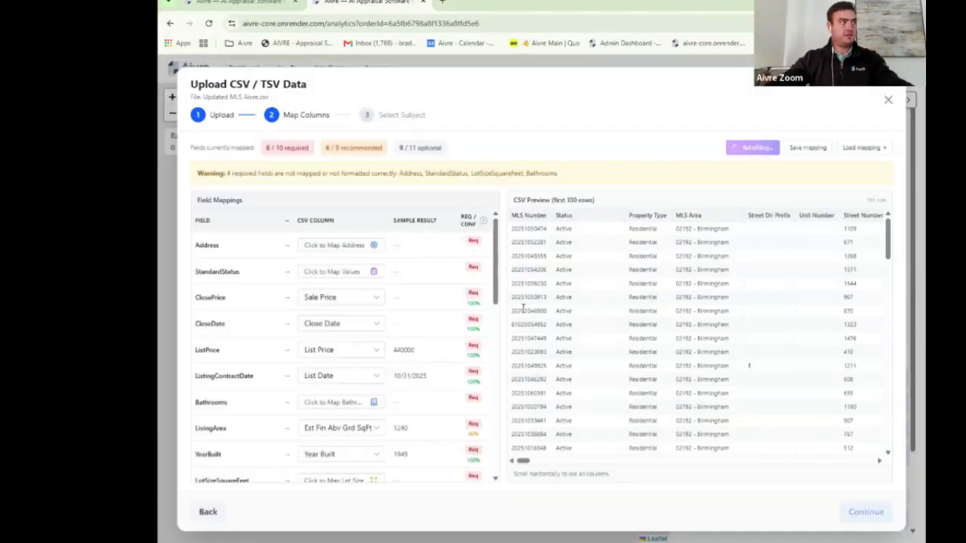
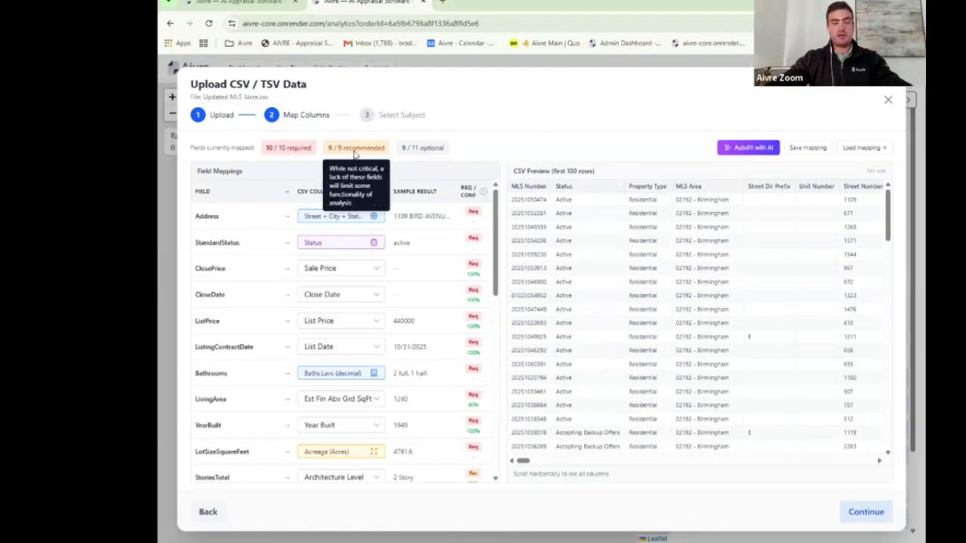
Step: Leave ClosePrice unmapped to show its warning, and highlight the warning and the ClosePrice field name
left_click(377, 269)
left_click(347, 319)
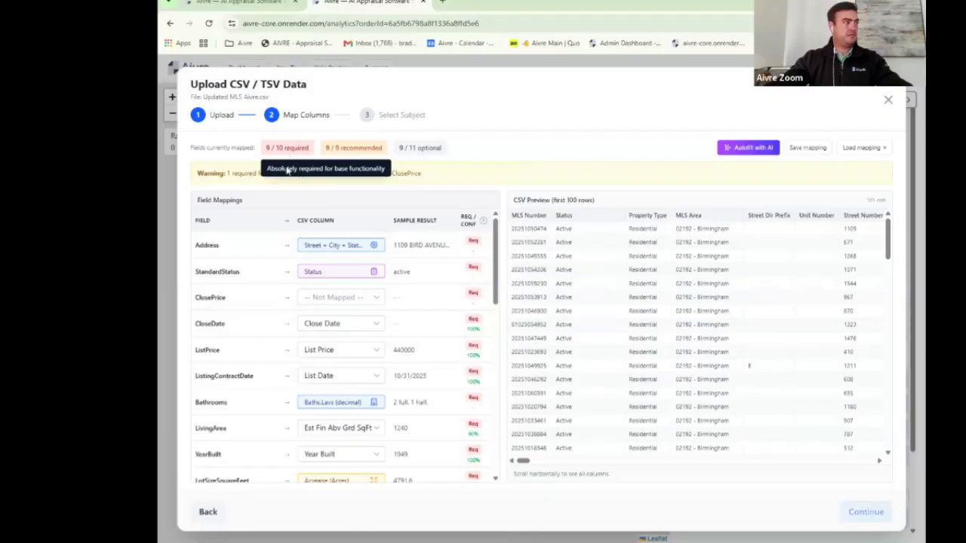
left_click_drag(232, 174, 464, 176)
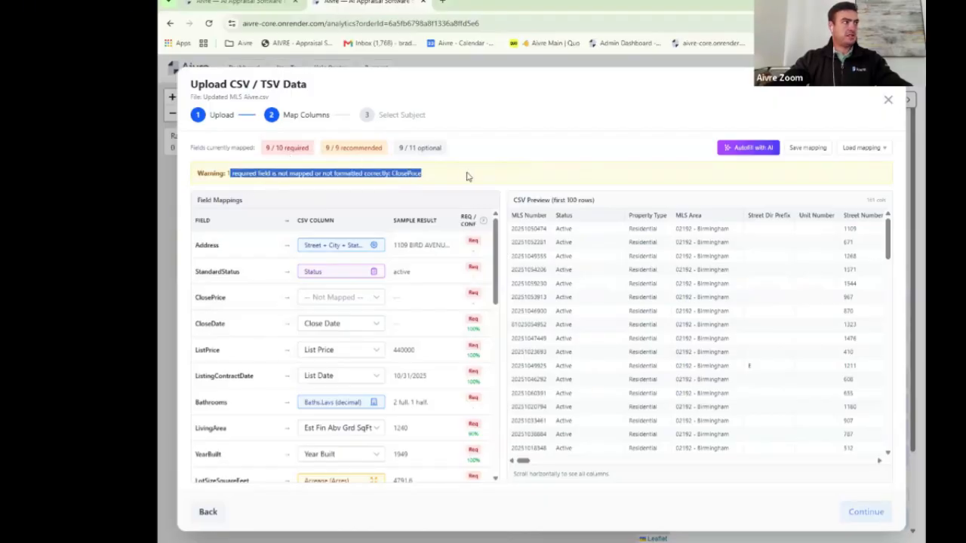
left_click(218, 221)
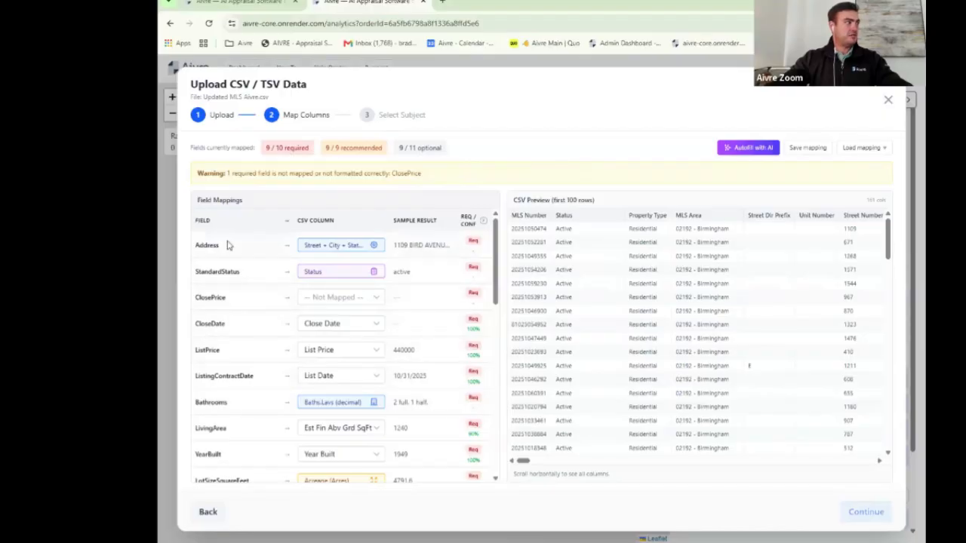
left_click_drag(197, 299, 255, 300)
Step: Map ClosePrice to the Sale Price column
left_click(354, 299)
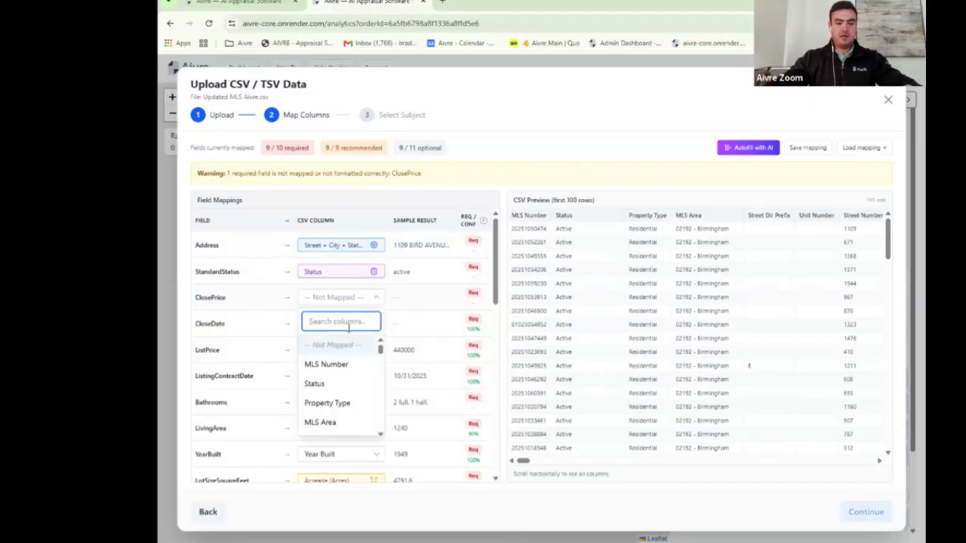
type("sale")
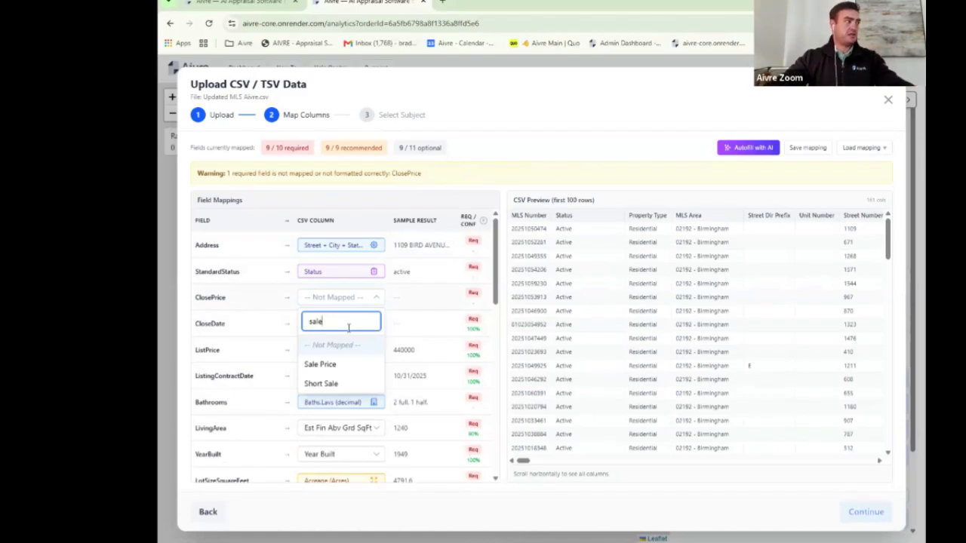
left_click(329, 366)
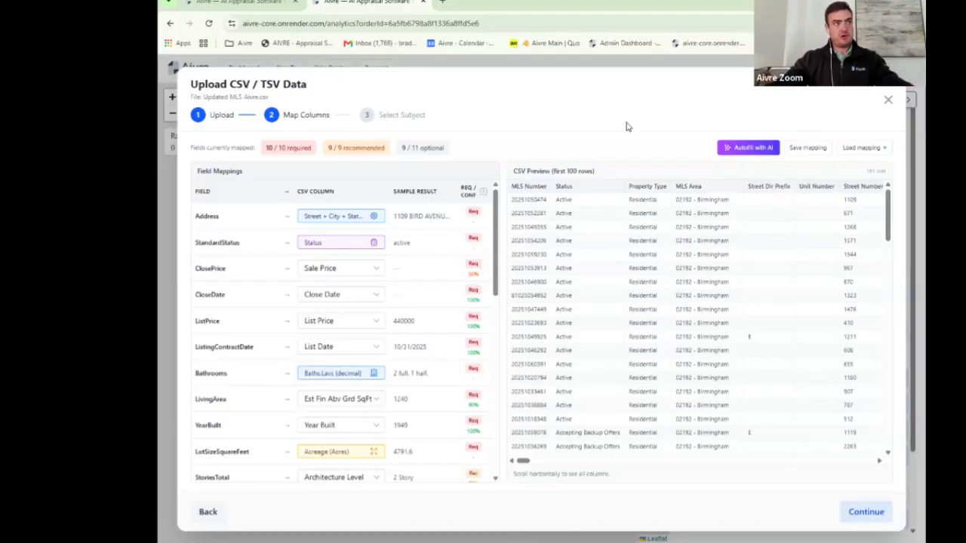
Step: Check the Save mapping and Load mapping options without changing anything, then continue
left_click(809, 147)
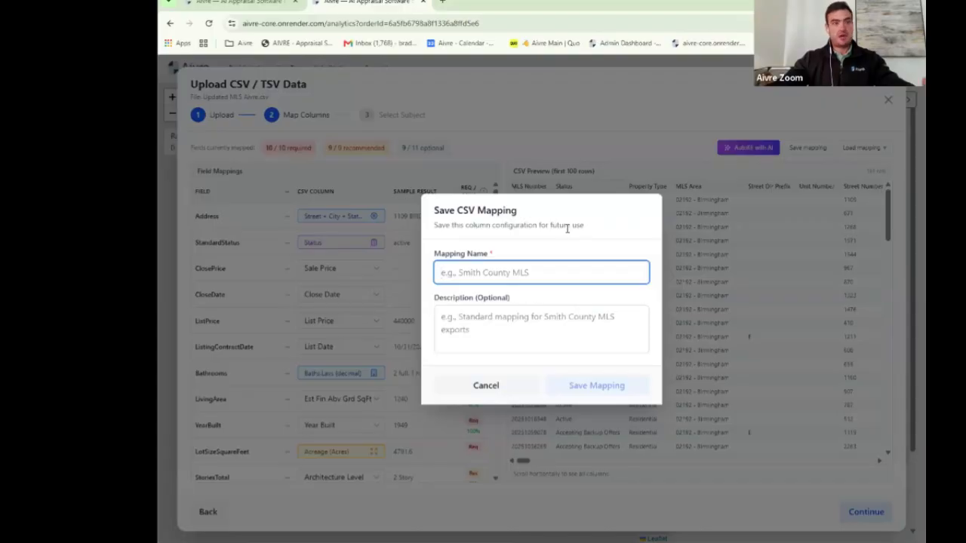
left_click(496, 390)
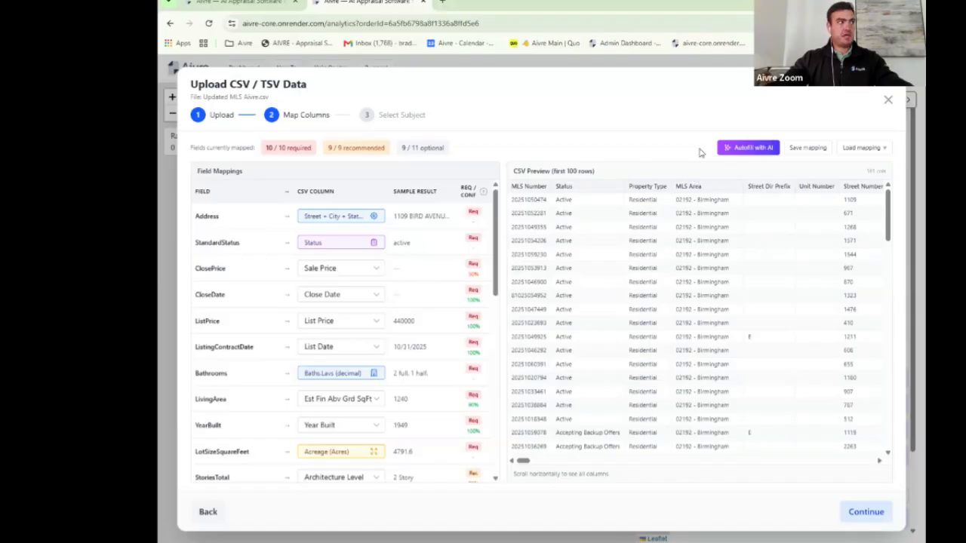
left_click(873, 154)
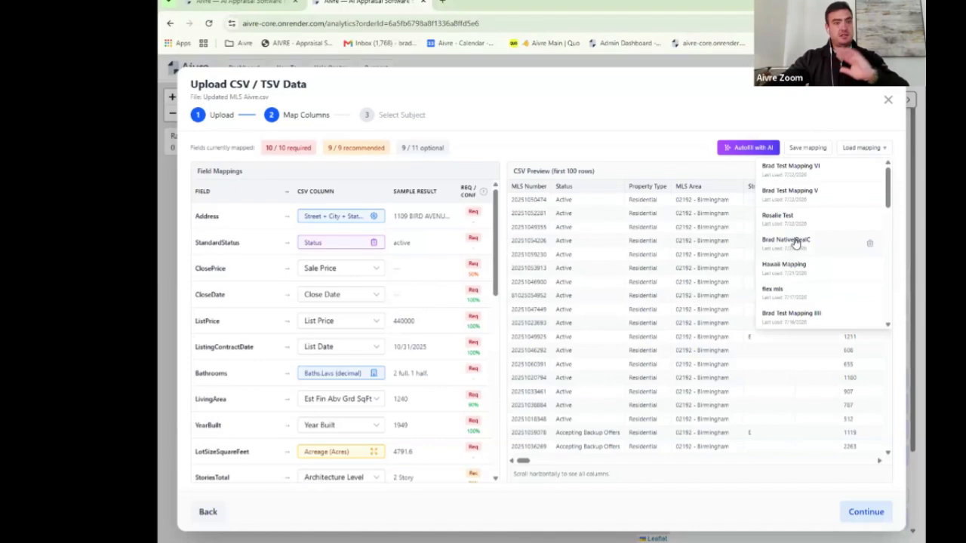
left_click(720, 113)
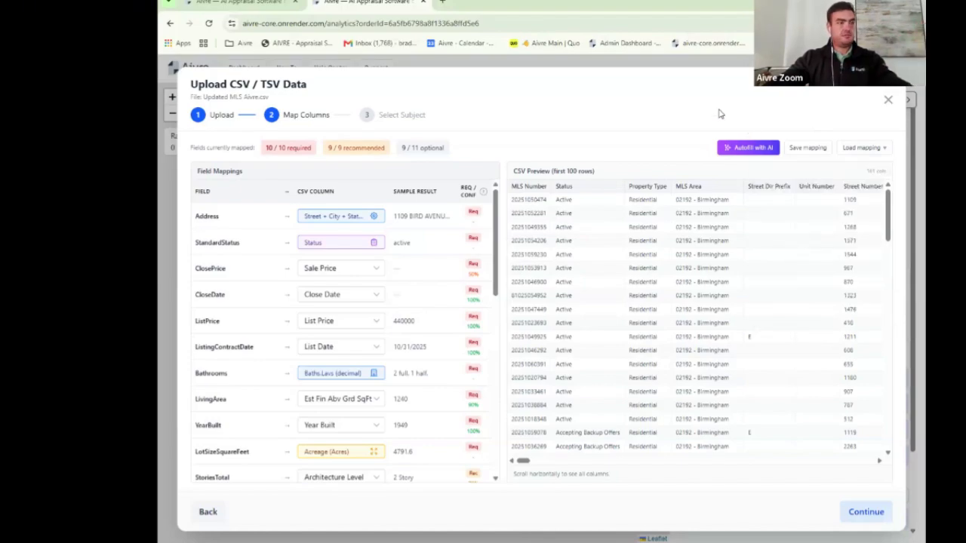
left_click(868, 512)
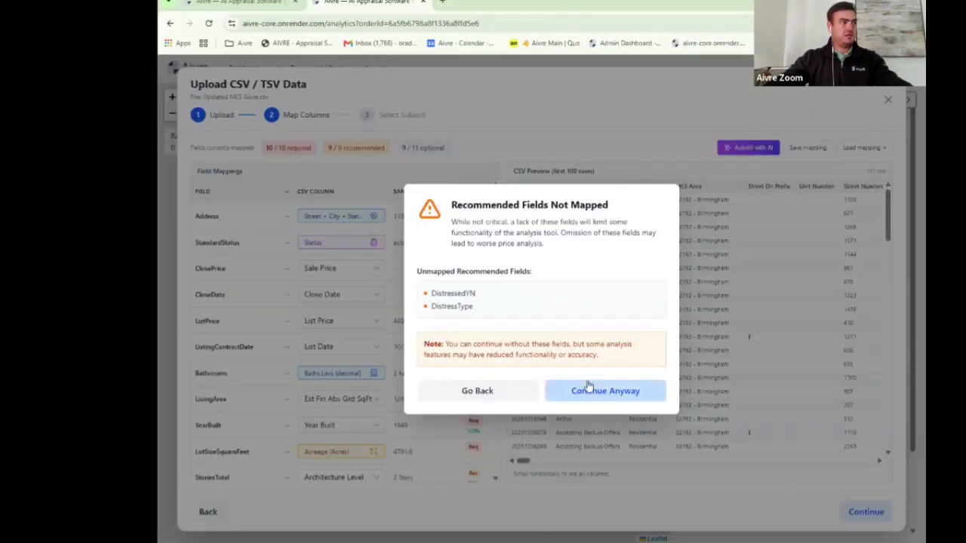
Step: Continue past the unmapped-field warning, confirm the import and save the subject, showing 443 listings
left_click(589, 386)
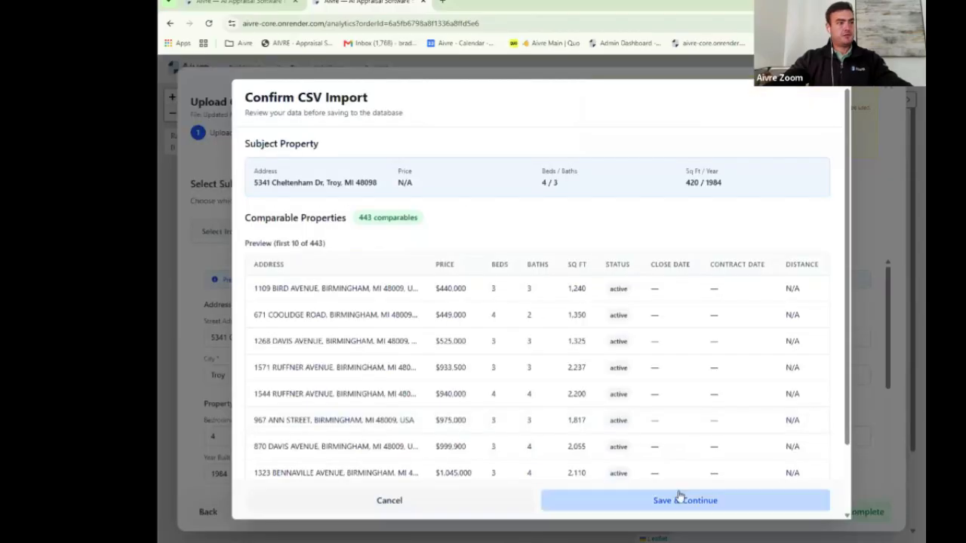
left_click(681, 499)
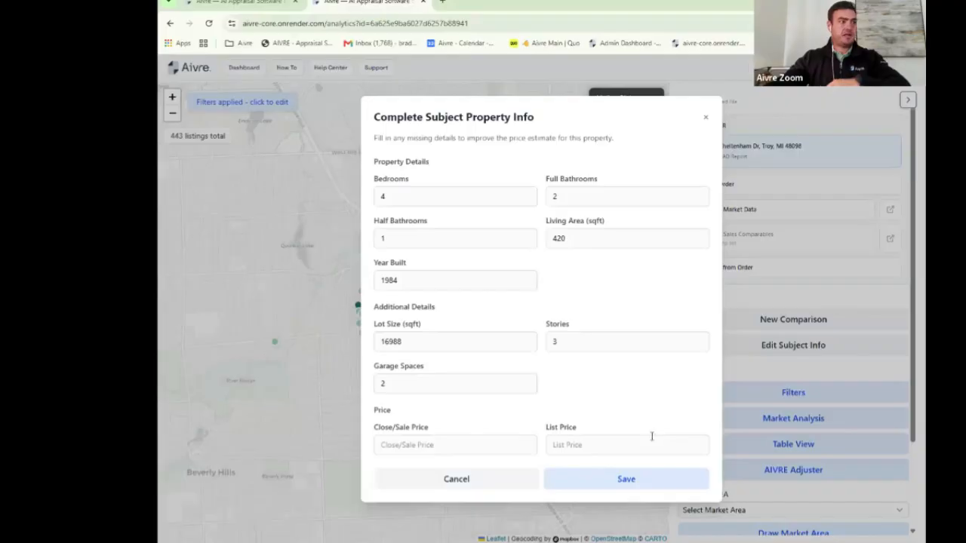
left_click(651, 479)
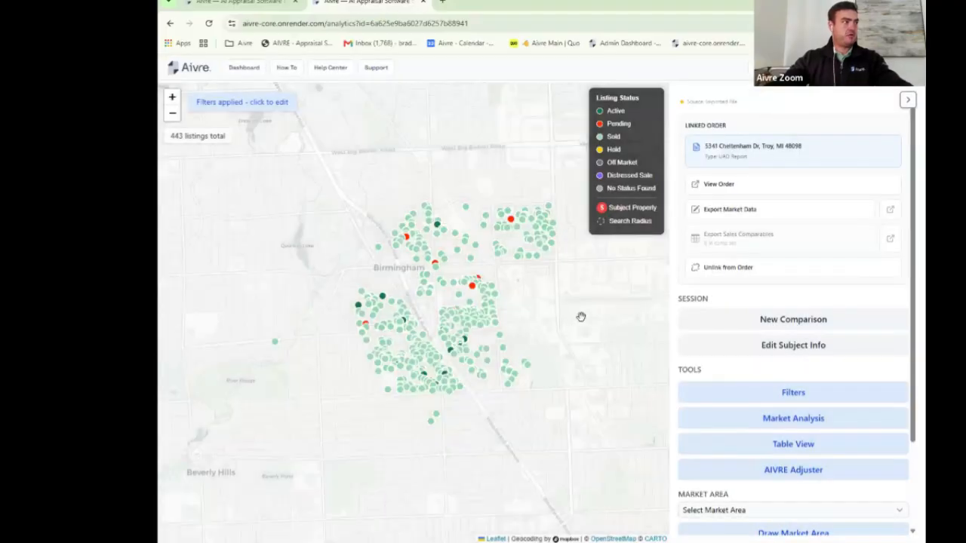
left_click_drag(581, 317, 565, 308)
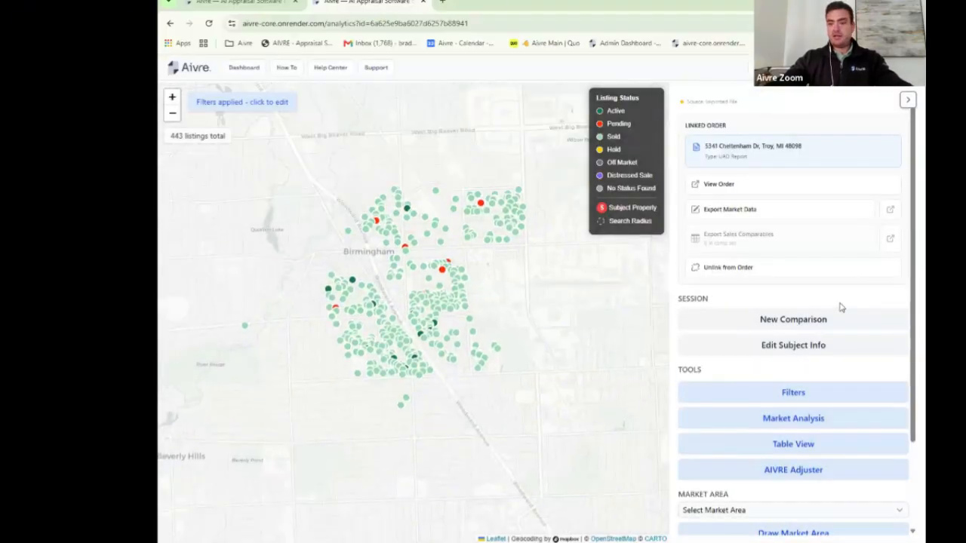
scroll(810, 284, "down", 2)
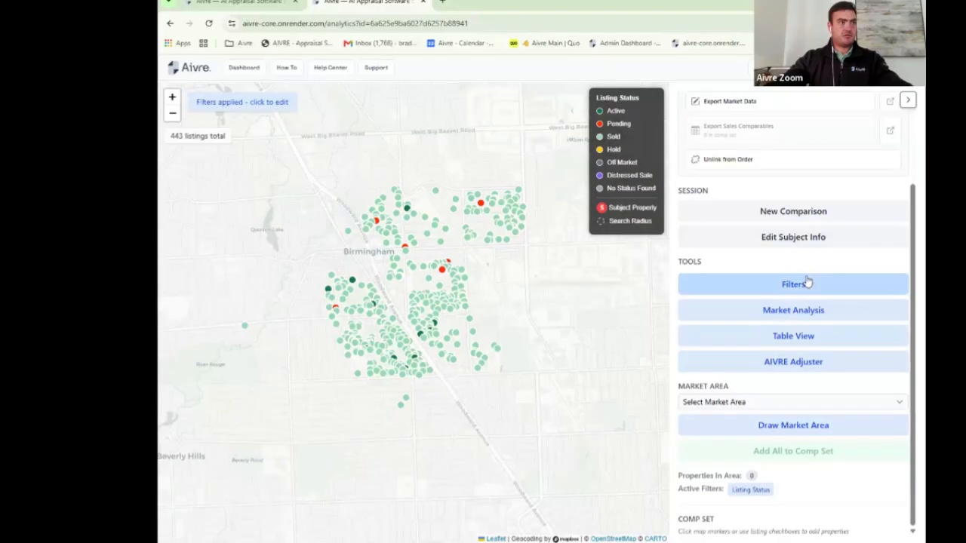
scroll(797, 341, "up", 3)
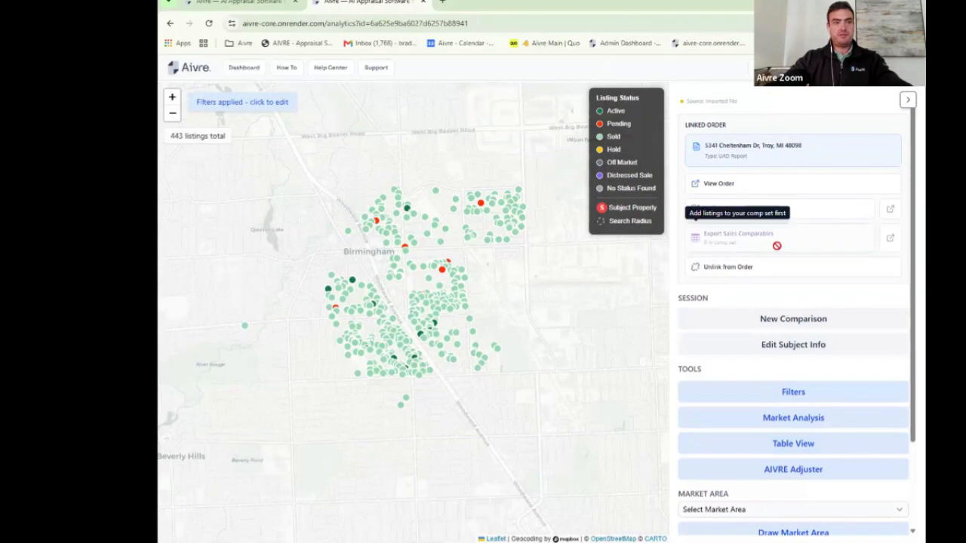
scroll(778, 249, "down", 3)
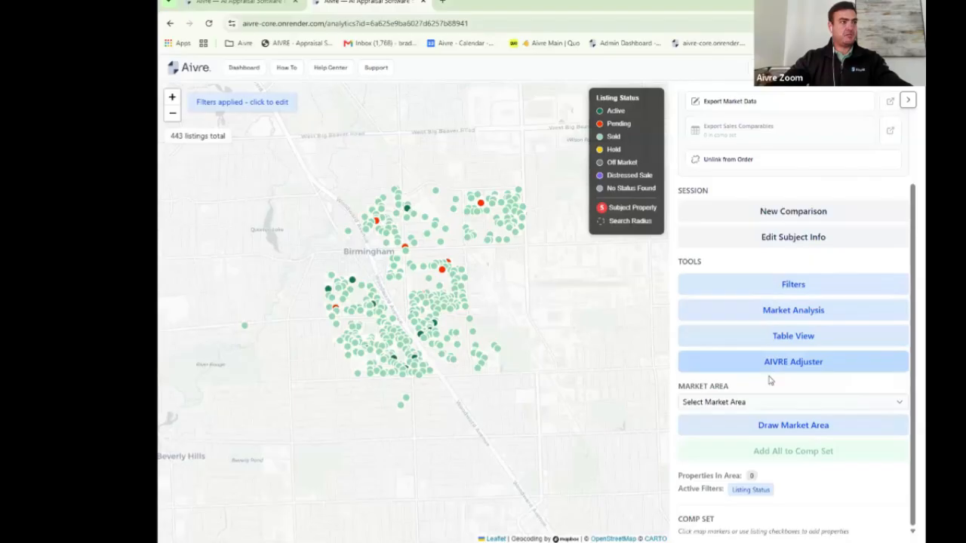
Step: Draw a closed polygon around the listing cluster and save it as Market Area 1
left_click(808, 425)
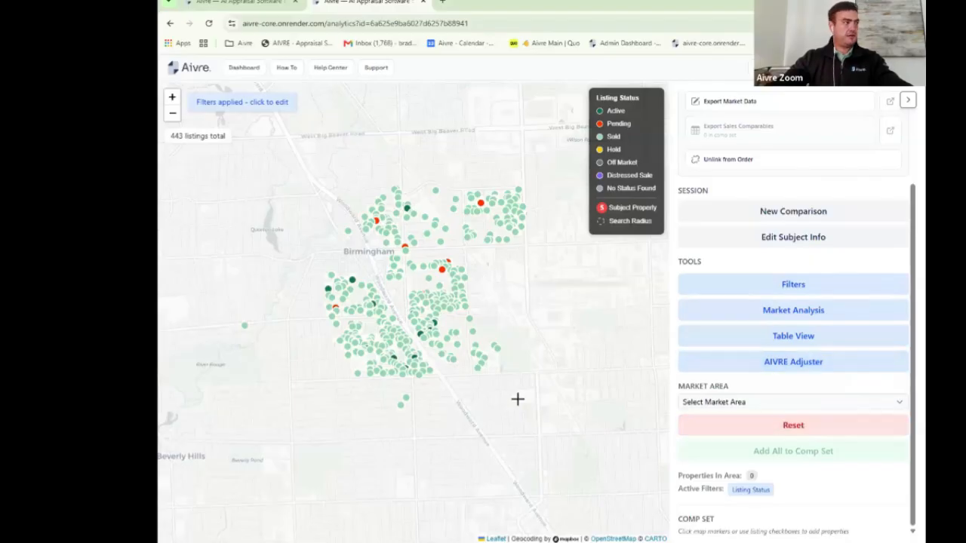
left_click(429, 412)
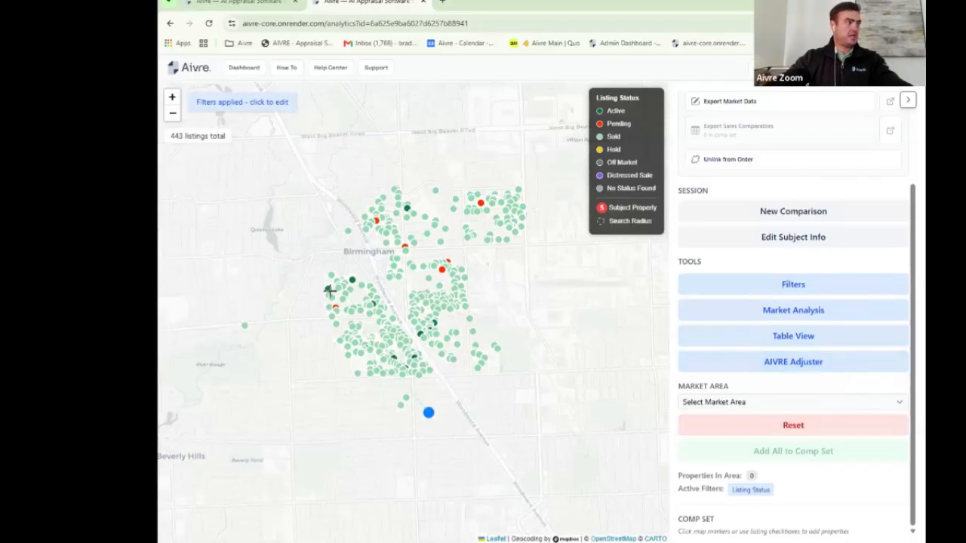
left_click(312, 270)
left_click(341, 202)
left_click(384, 171)
left_click(455, 154)
left_click(521, 169)
left_click(554, 196)
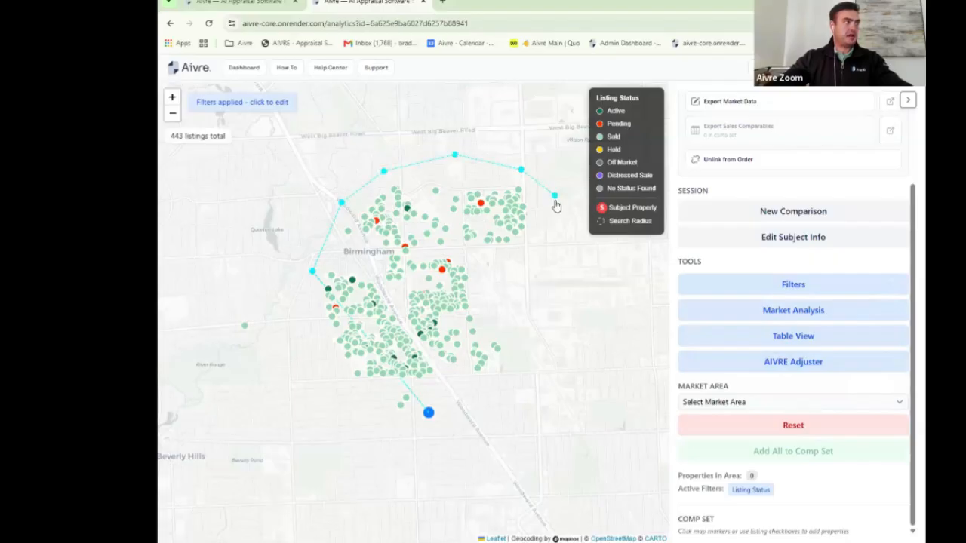
left_click(548, 287)
left_click(531, 353)
left_click(520, 411)
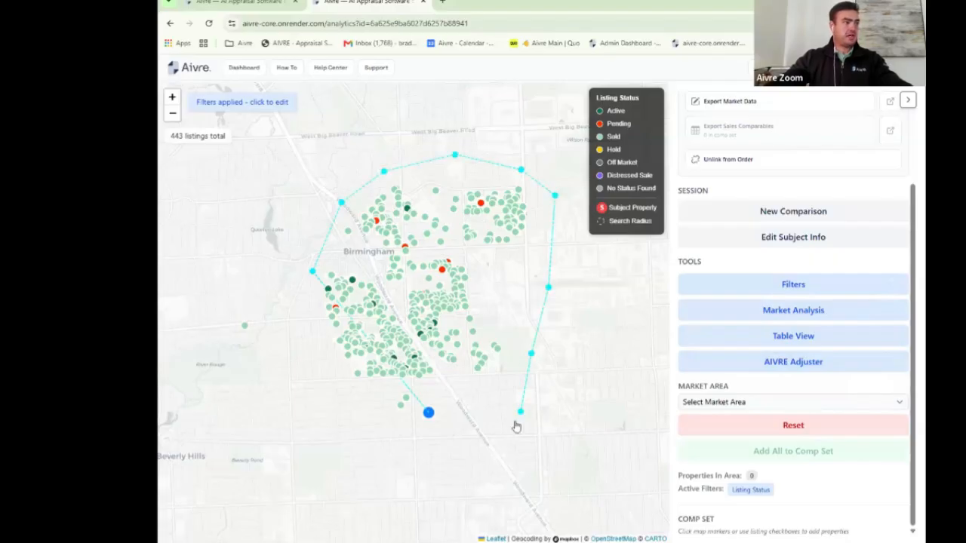
left_click(428, 417)
left_click(527, 292)
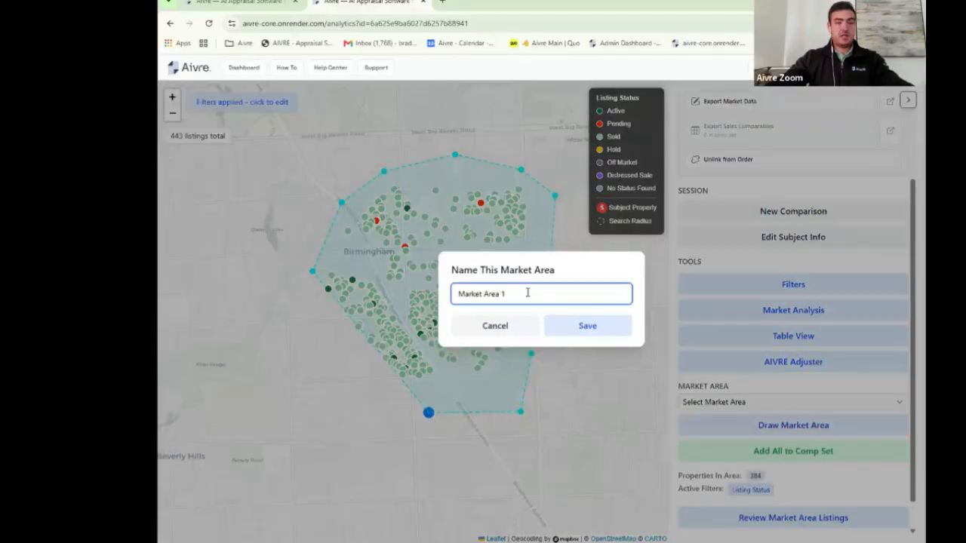
left_click(589, 329)
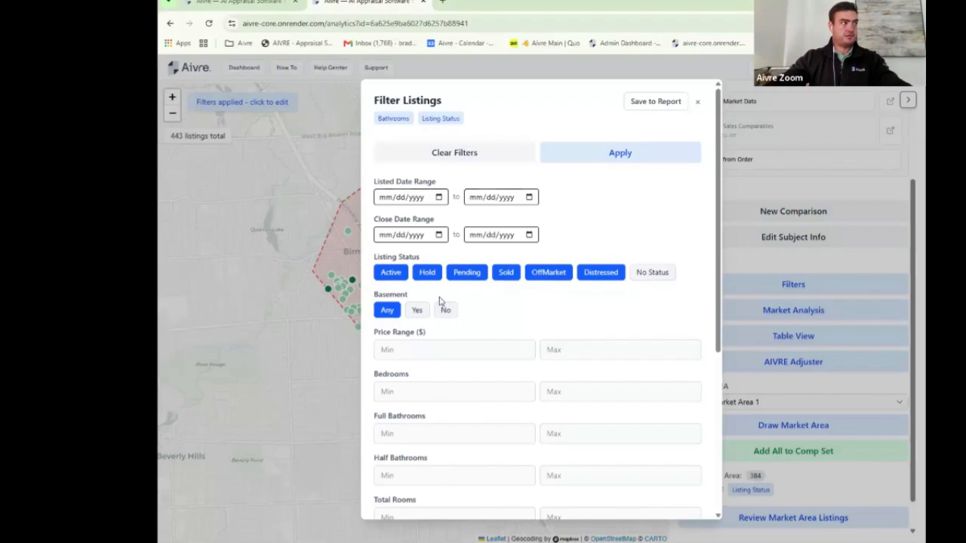
Step: Exclude Active, Hold, Pending, OffMarket and Distressed statuses, save the Sold-only filter, and apply it
left_click(391, 273)
left_click(425, 274)
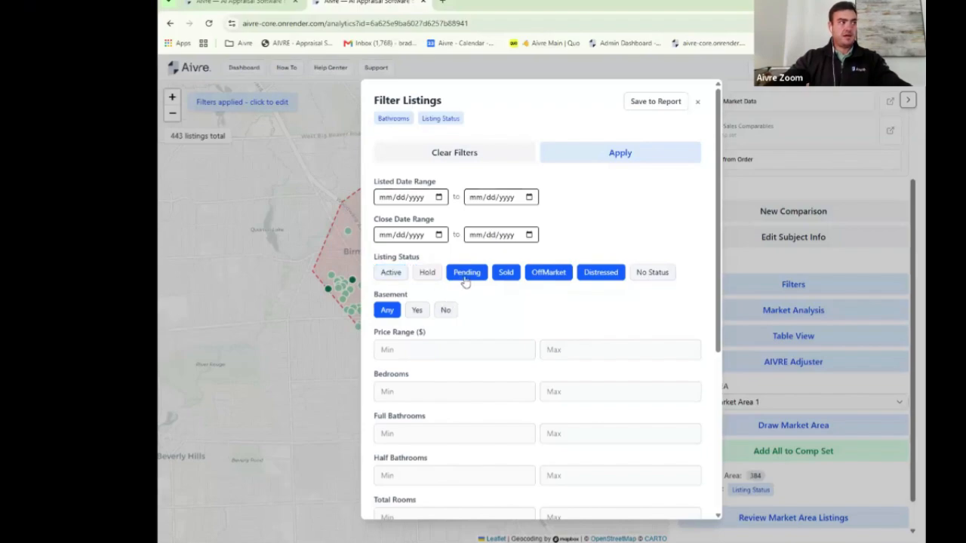
left_click(465, 273)
left_click(551, 276)
left_click(598, 275)
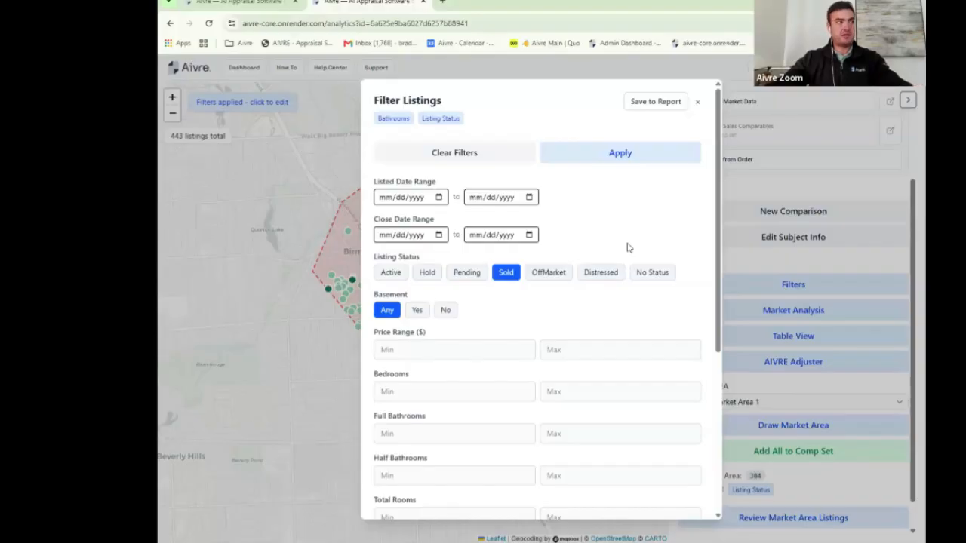
left_click(648, 106)
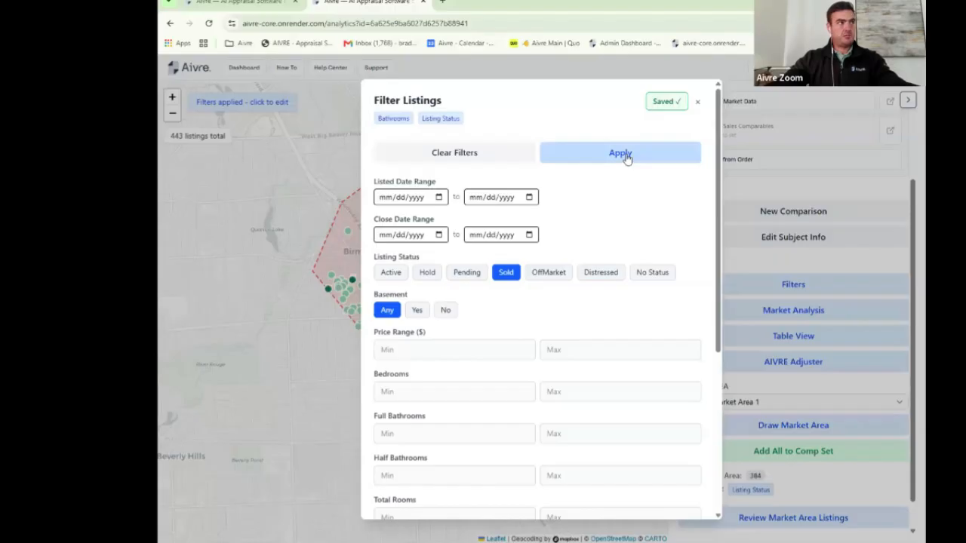
left_click(627, 157)
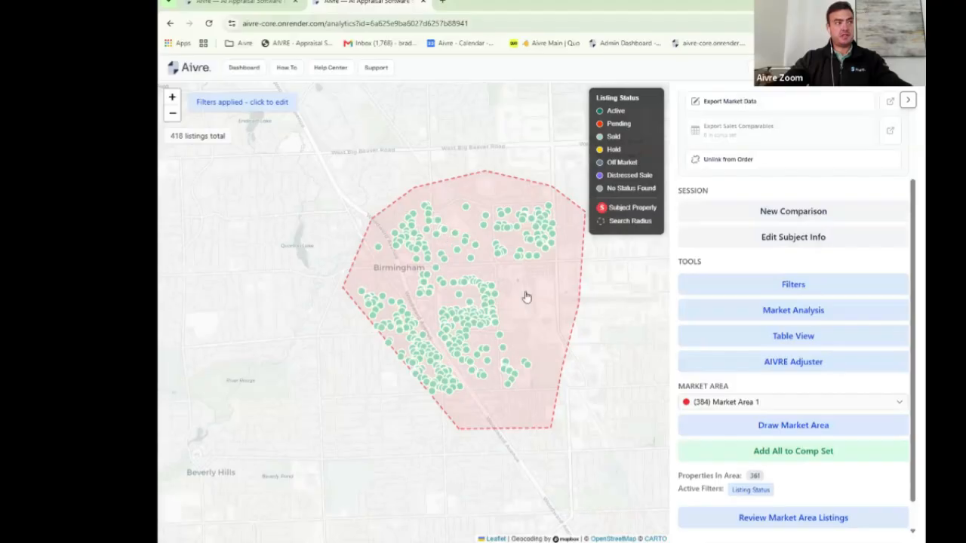
Step: Add the 361 filtered listings to the comp set from the table view
left_click(799, 338)
left_click(423, 129)
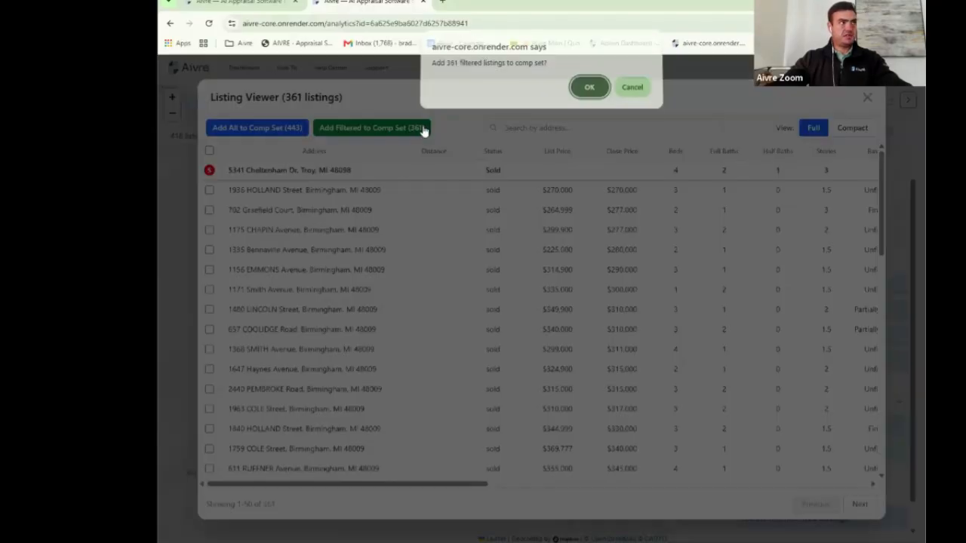
left_click(596, 88)
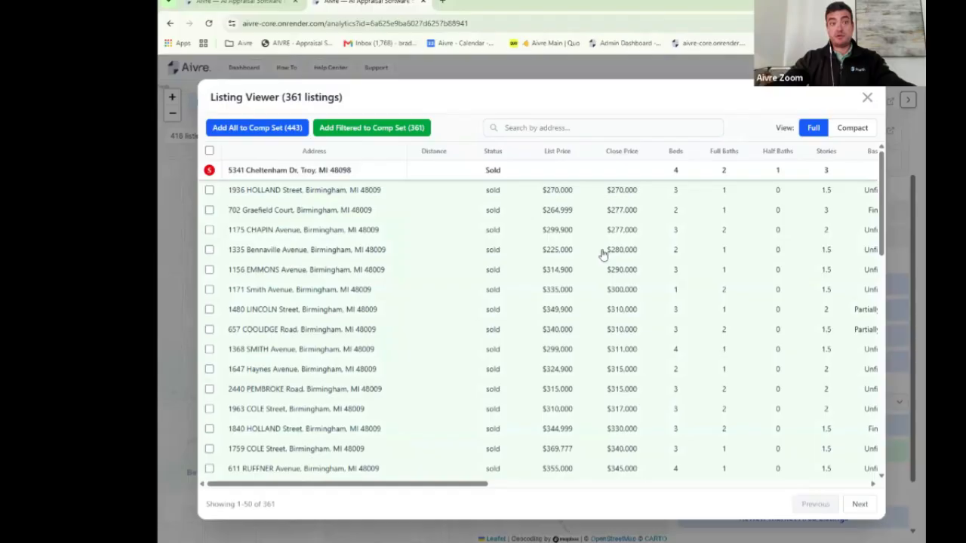
scroll(578, 201, "down", 2)
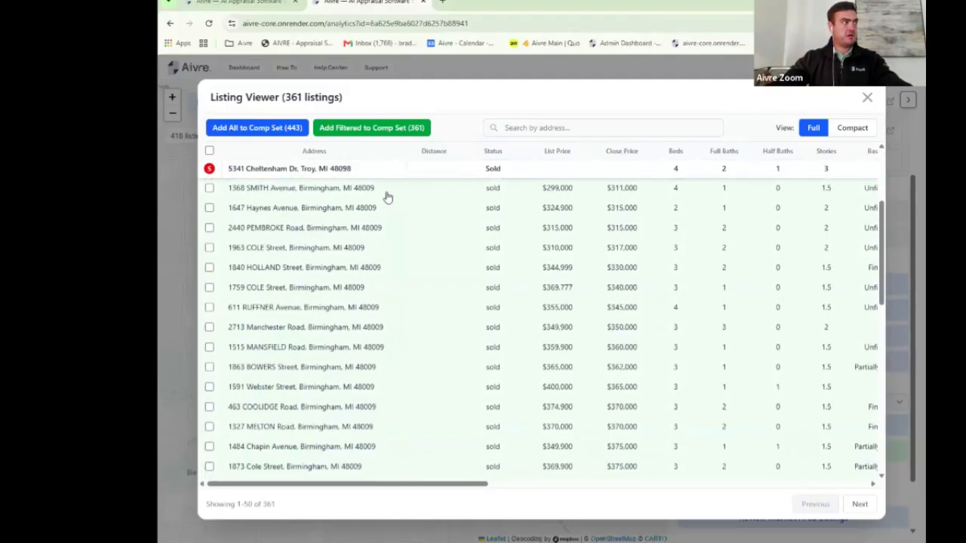
left_click_drag(262, 168, 789, 196)
scroll(790, 196, "down", 2)
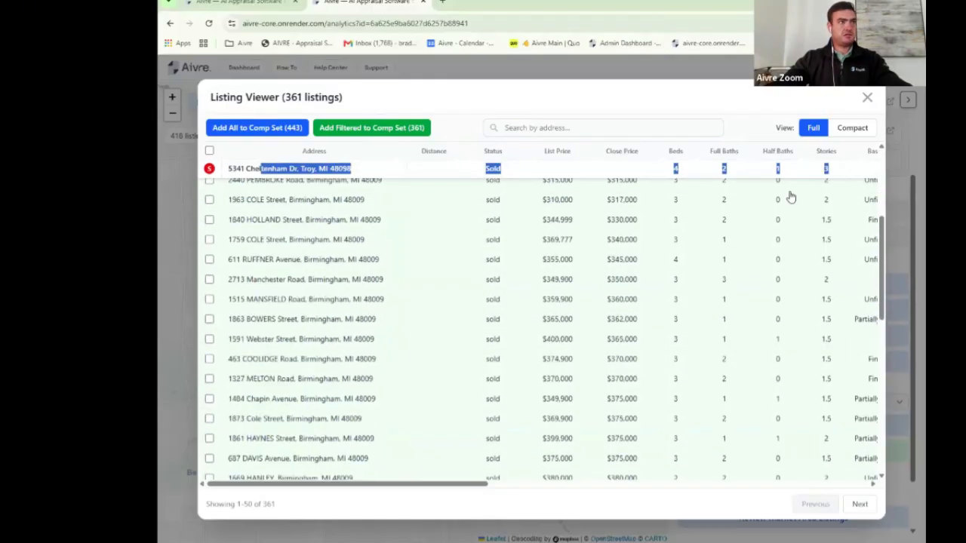
scroll(789, 197, "down", 4)
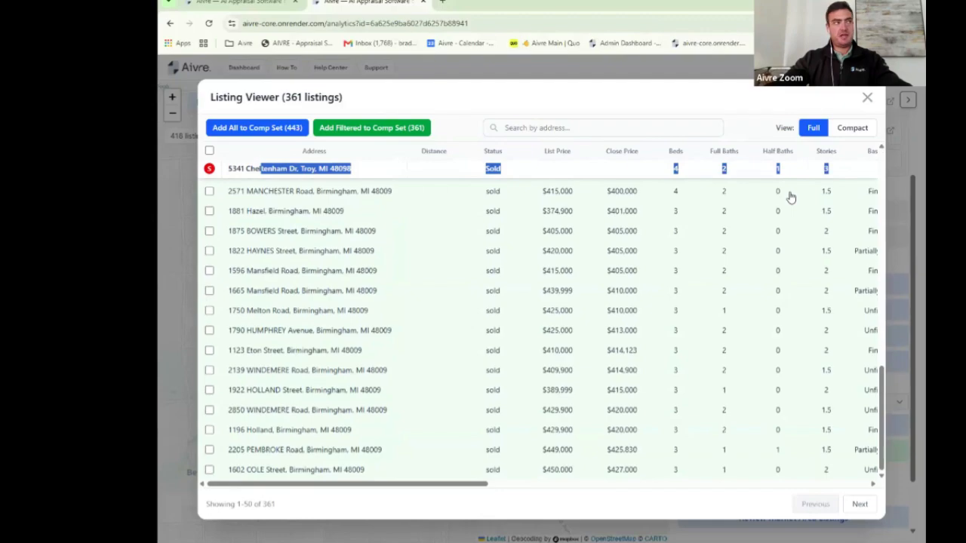
scroll(790, 196, "up", 3)
scroll(790, 196, "up", 5)
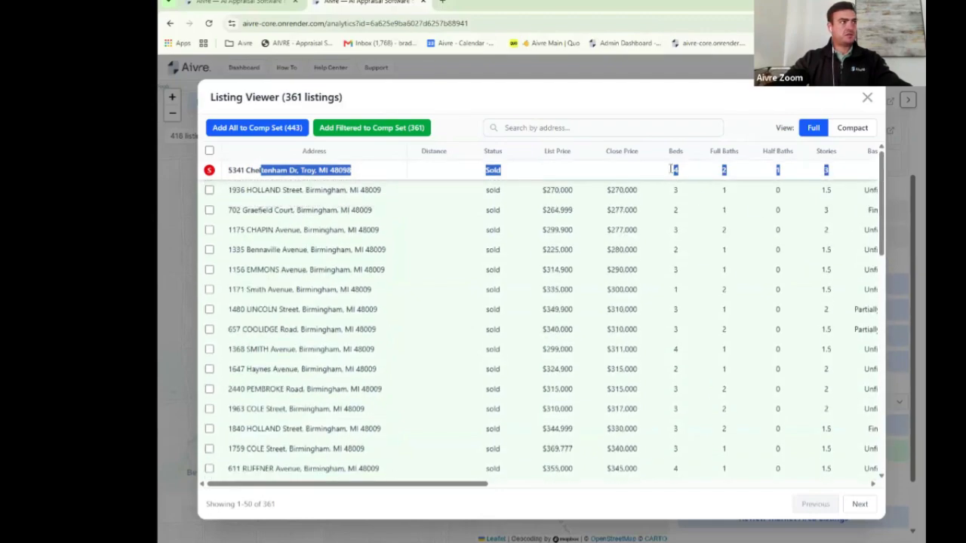
left_click(621, 153)
left_click(623, 154)
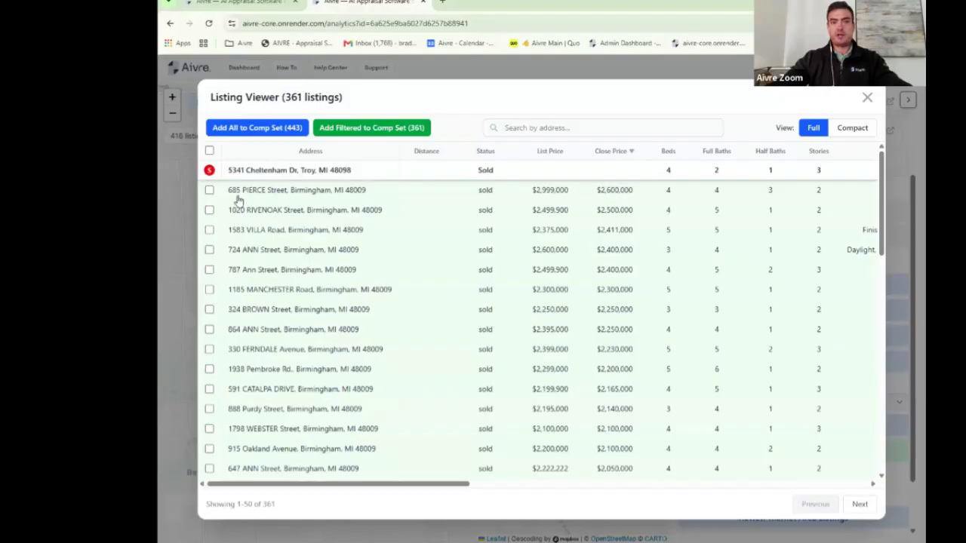
left_click(209, 190)
left_click(209, 210)
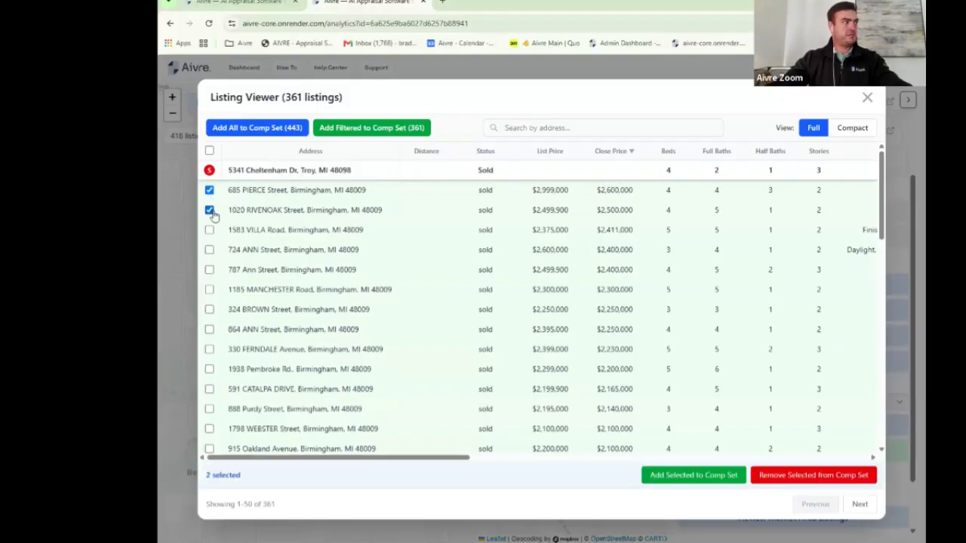
left_click(816, 479)
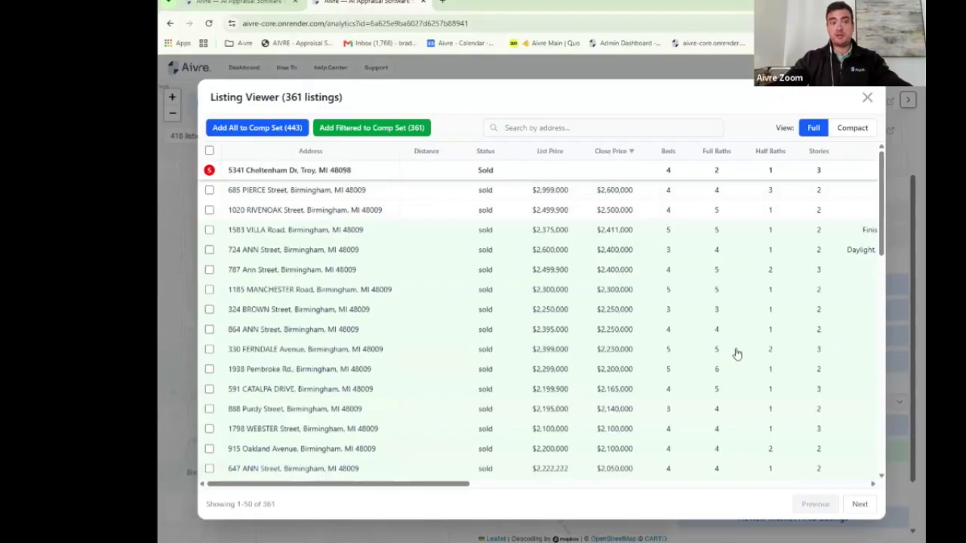
left_click(209, 190)
left_click(209, 210)
left_click(715, 478)
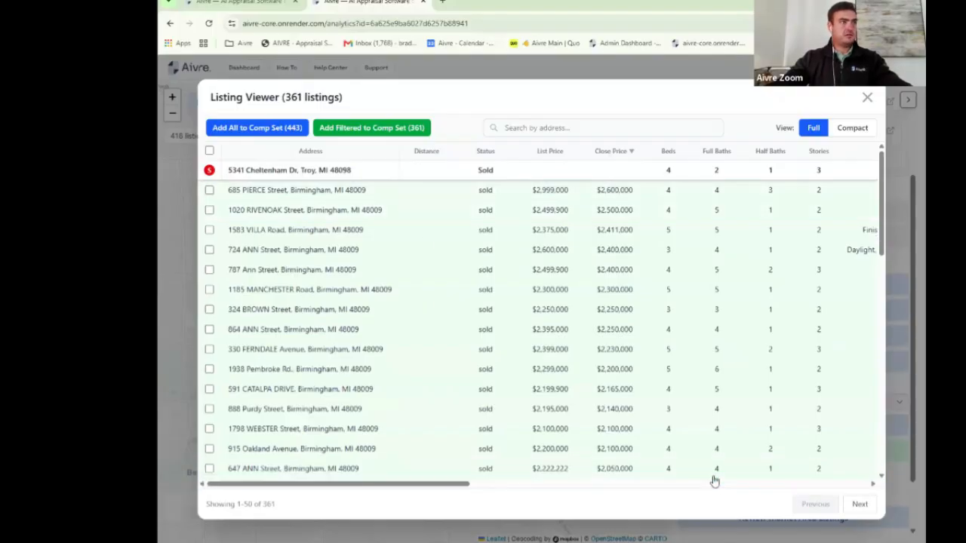
left_click(868, 99)
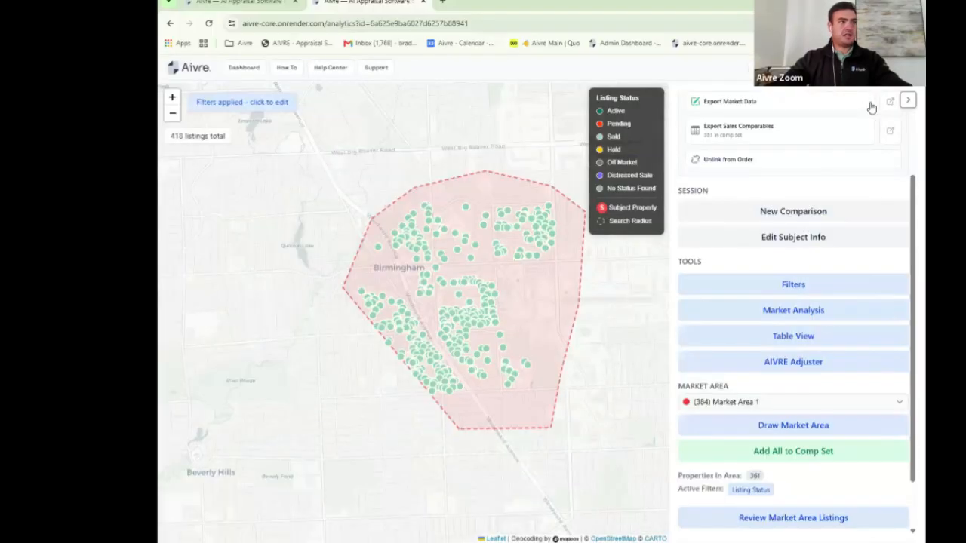
Step: Open the Market Analysis and scroll through its price trend charts at a smaller page zoom
left_click(809, 317)
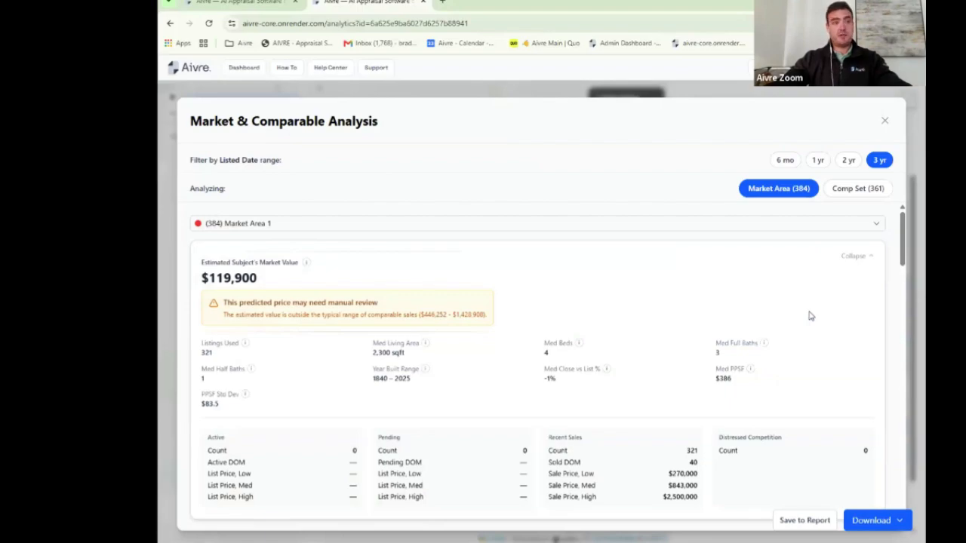
scroll(715, 418, "down", 2)
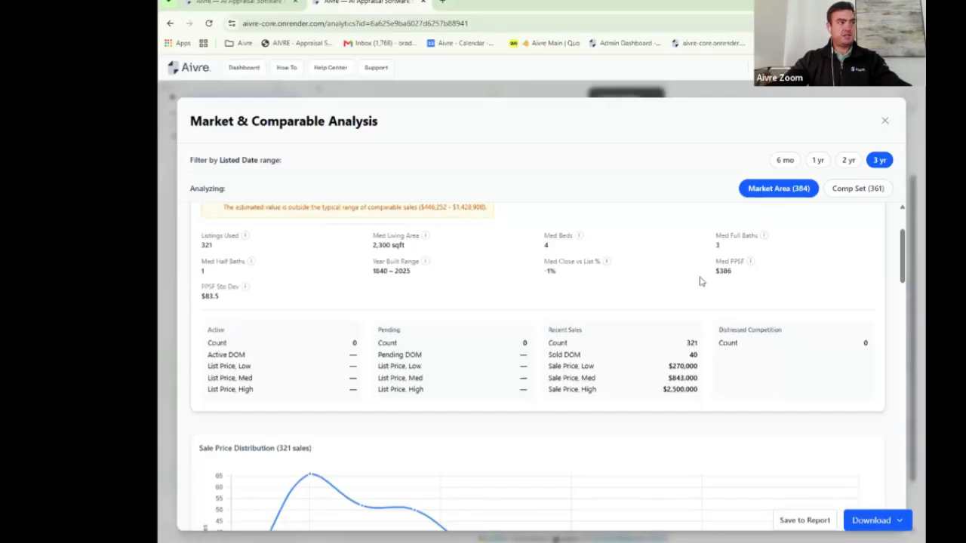
scroll(689, 300, "down", 1)
scroll(679, 325, "down", 7)
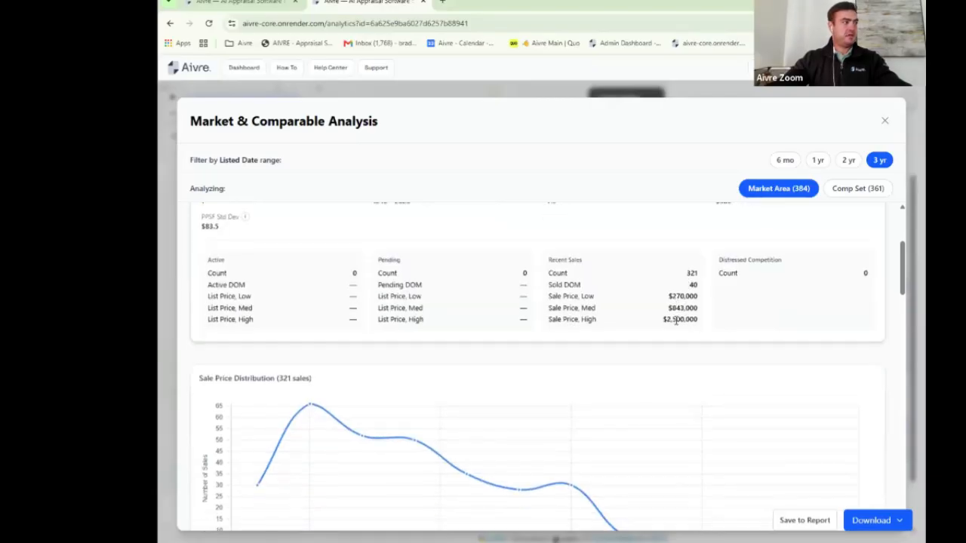
scroll(677, 325, "down", 1)
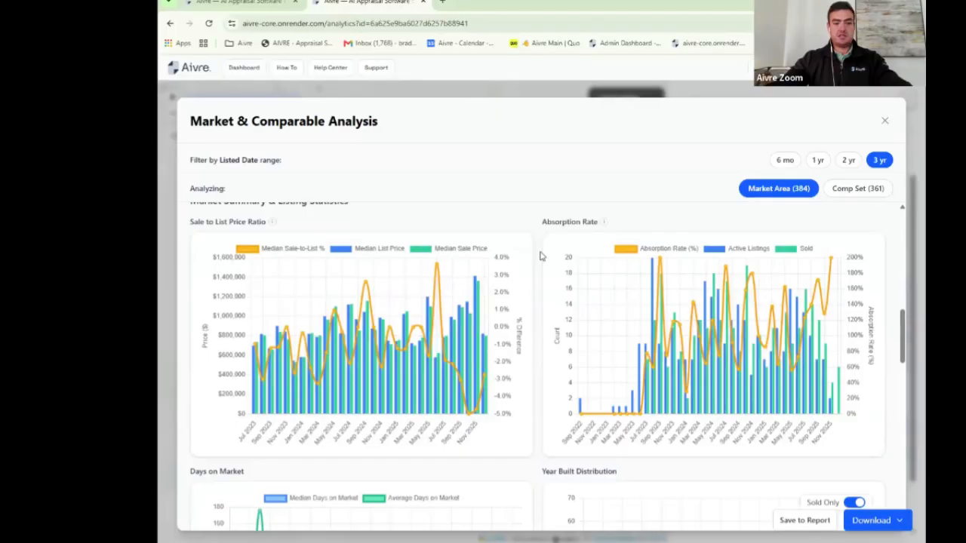
key("ctrl+minus")
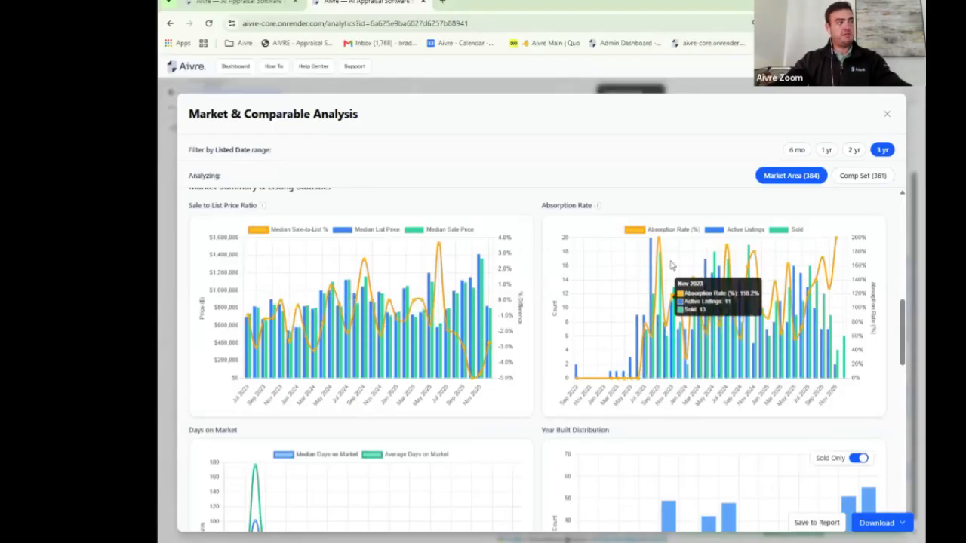
scroll(671, 264, "down", 2)
scroll(671, 263, "down", 1)
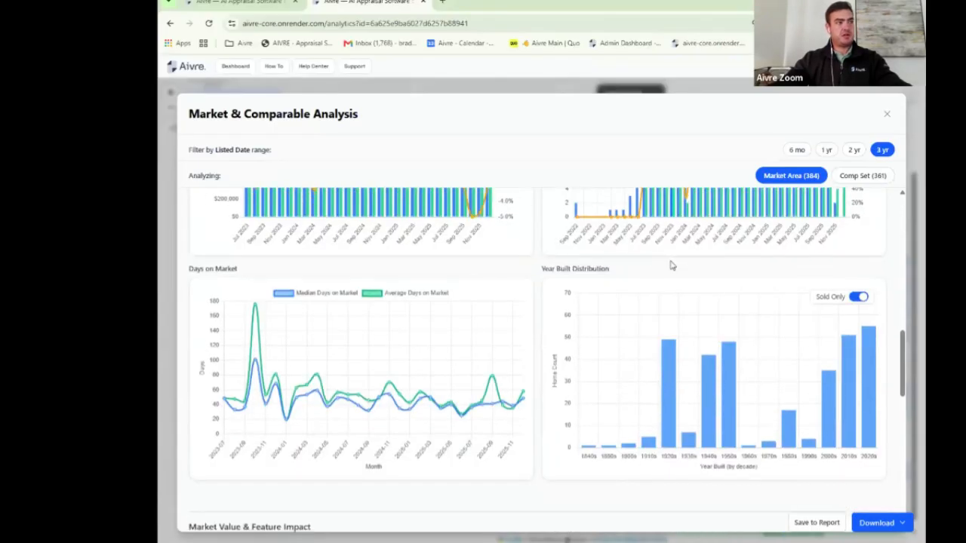
Step: Compare the 2-year and 1-year ranges, then return to the 3-year range and review the charts
left_click(855, 151)
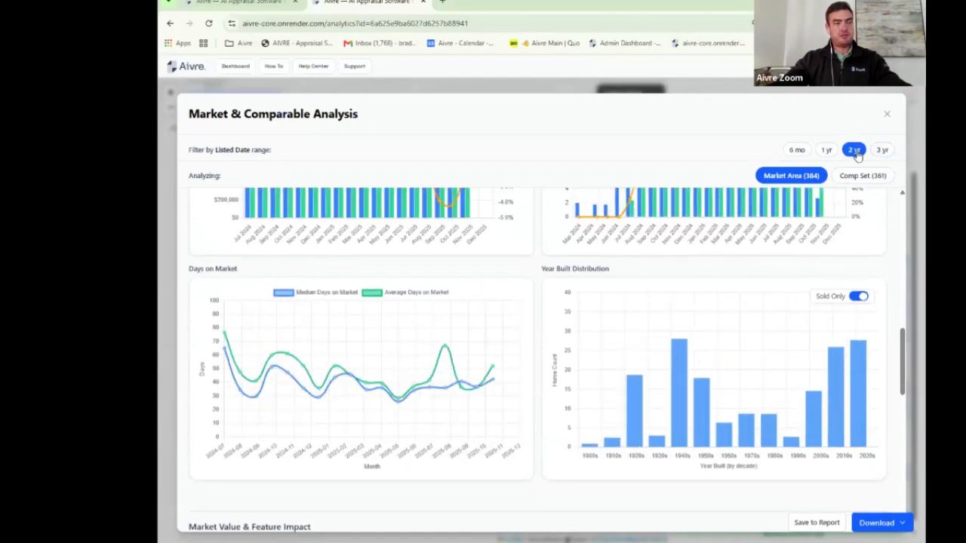
left_click(828, 150)
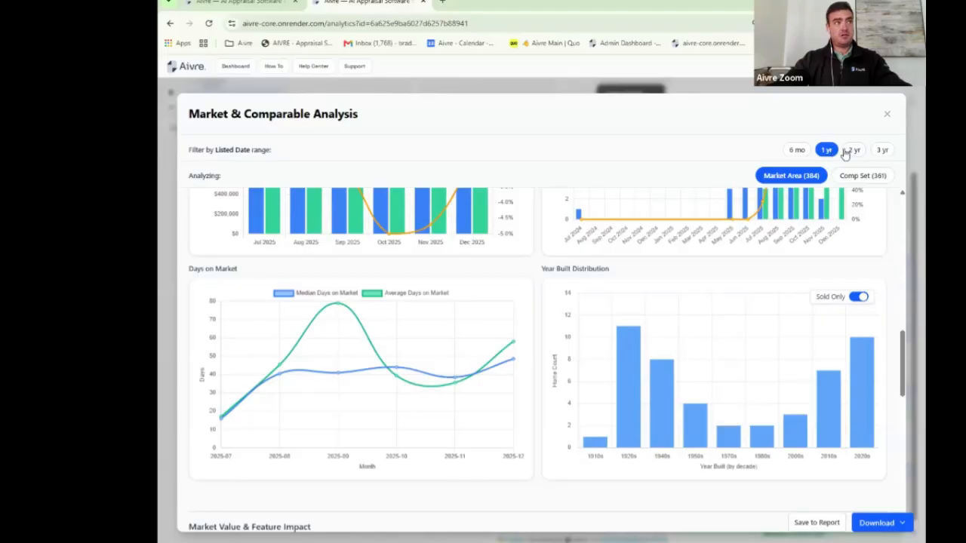
left_click(853, 150)
left_click(881, 150)
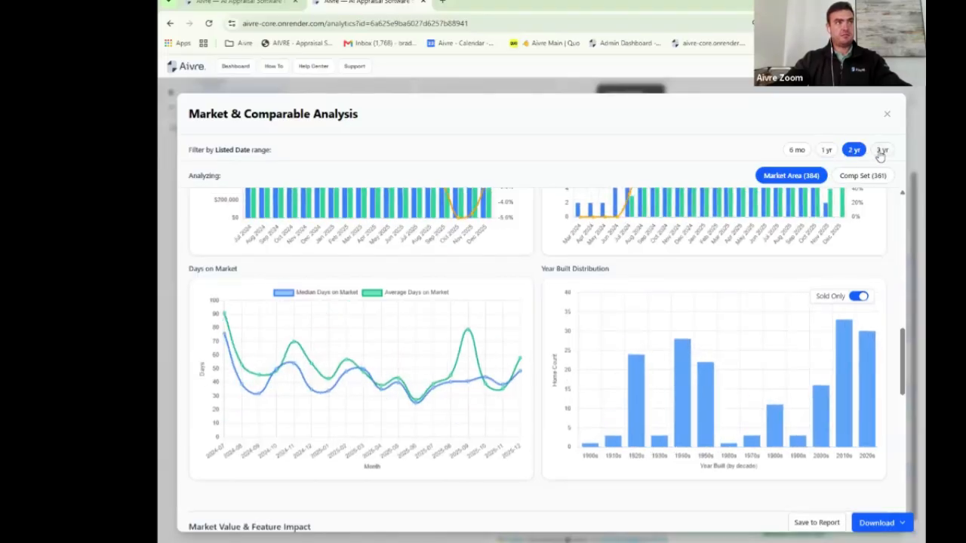
scroll(601, 308, "down", 10)
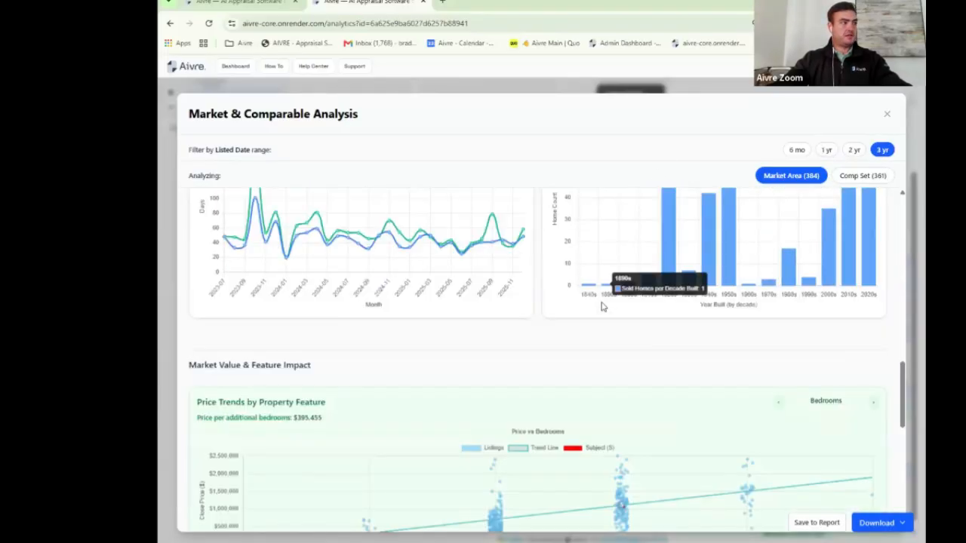
scroll(601, 307, "down", 2)
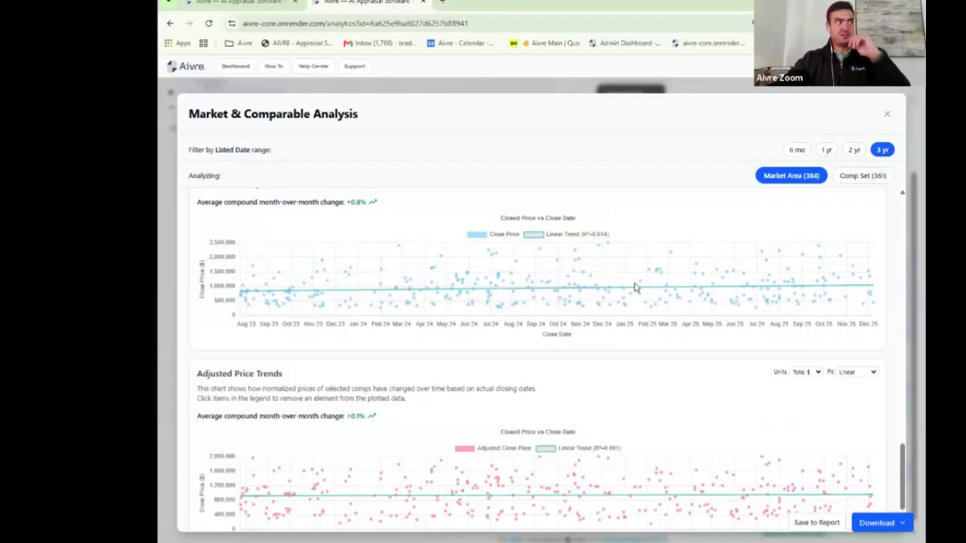
scroll(634, 286, "up", 2)
scroll(634, 287, "down", 2)
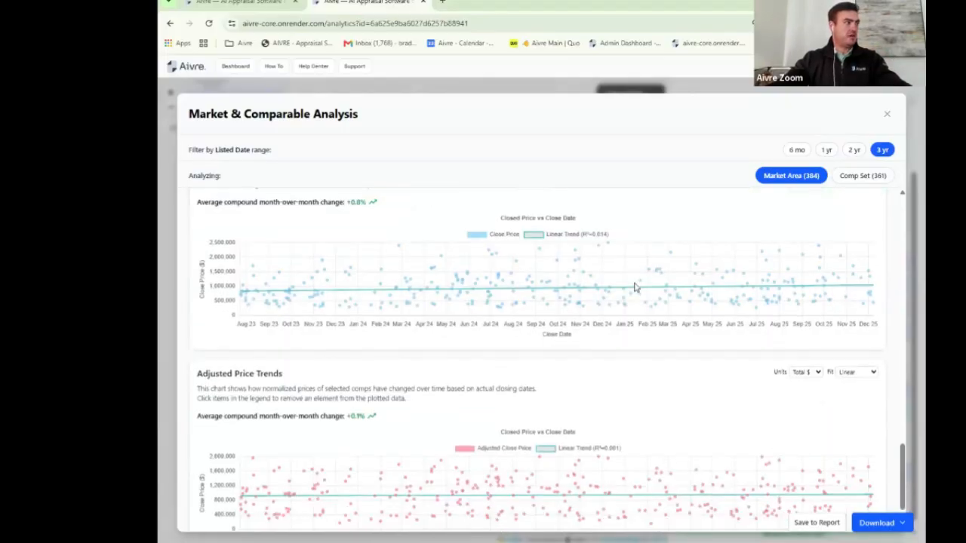
scroll(635, 286, "up", 1)
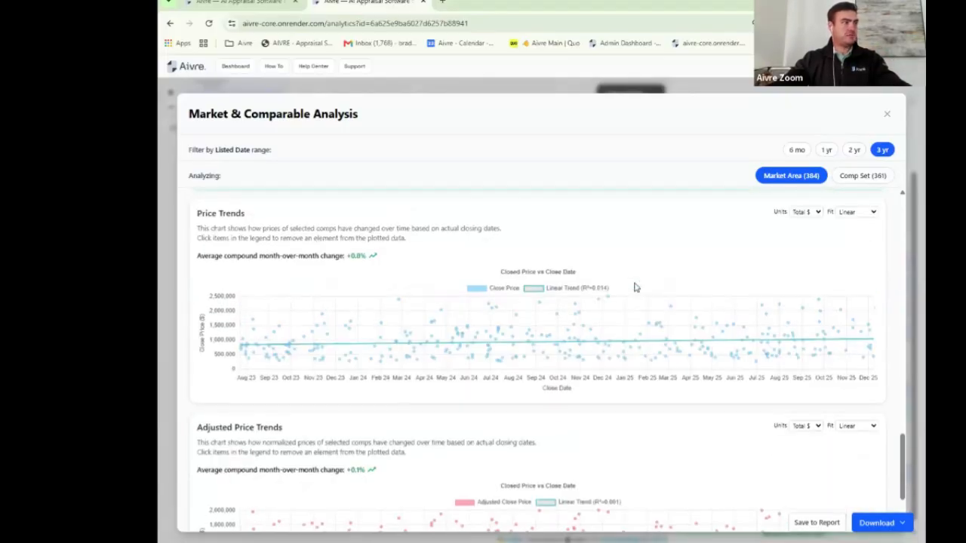
scroll(635, 287, "down", 1)
scroll(634, 286, "up", 1)
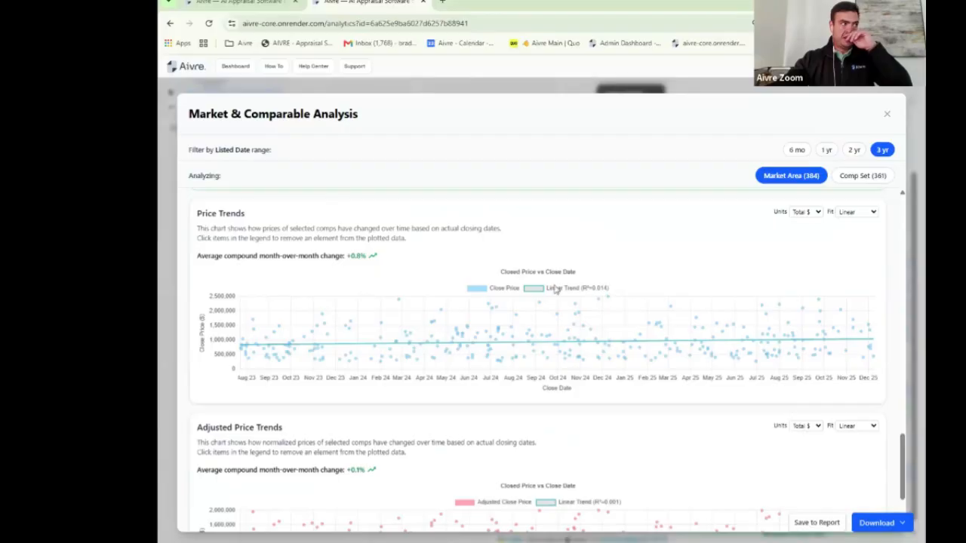
scroll(555, 290, "down", 3)
Step: Switch the Adjusted Price Trends fit to polynomial and preview the 2-year and 1-year ranges
left_click(864, 311)
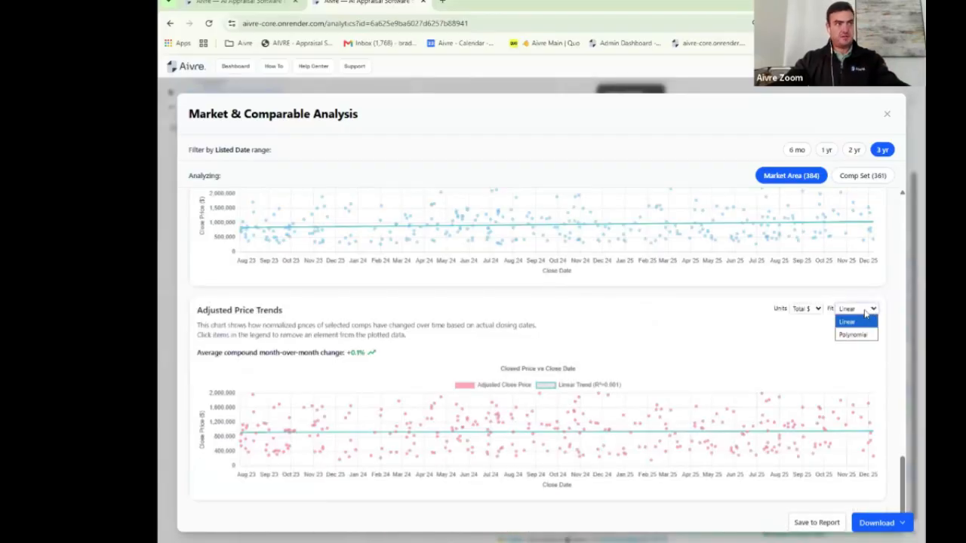
left_click(852, 335)
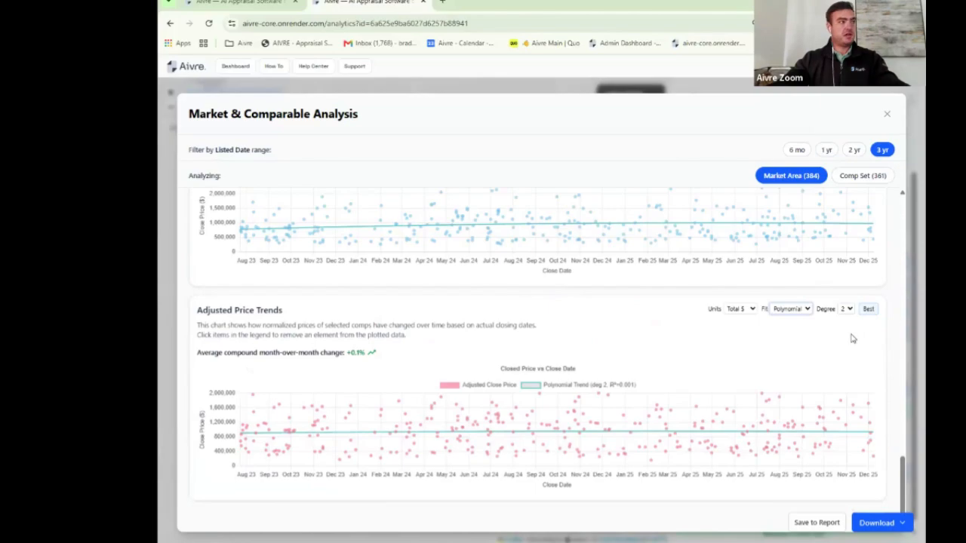
left_click(859, 151)
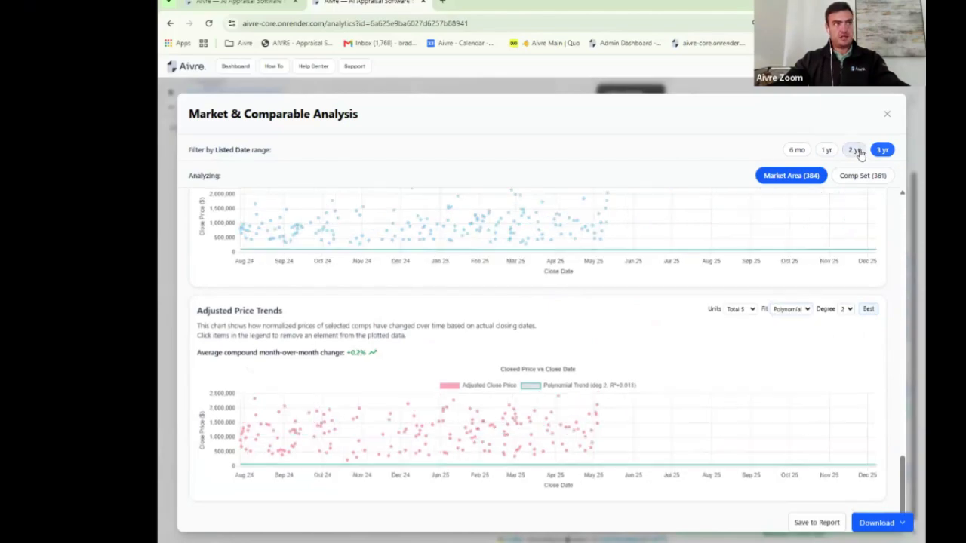
left_click(827, 150)
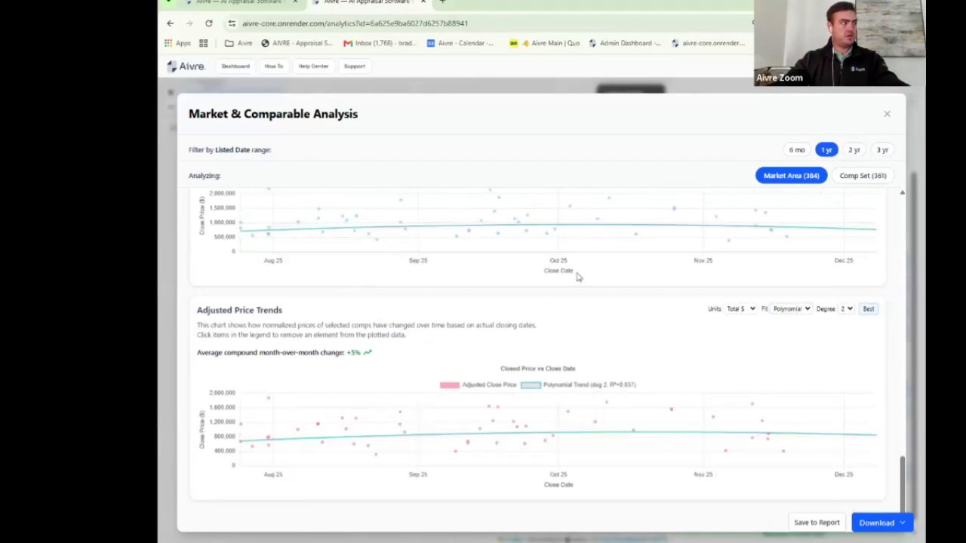
Step: Highlight the monthly change figure, restore the 3-year range, and save the analysis to the report
left_click_drag(355, 353, 322, 353)
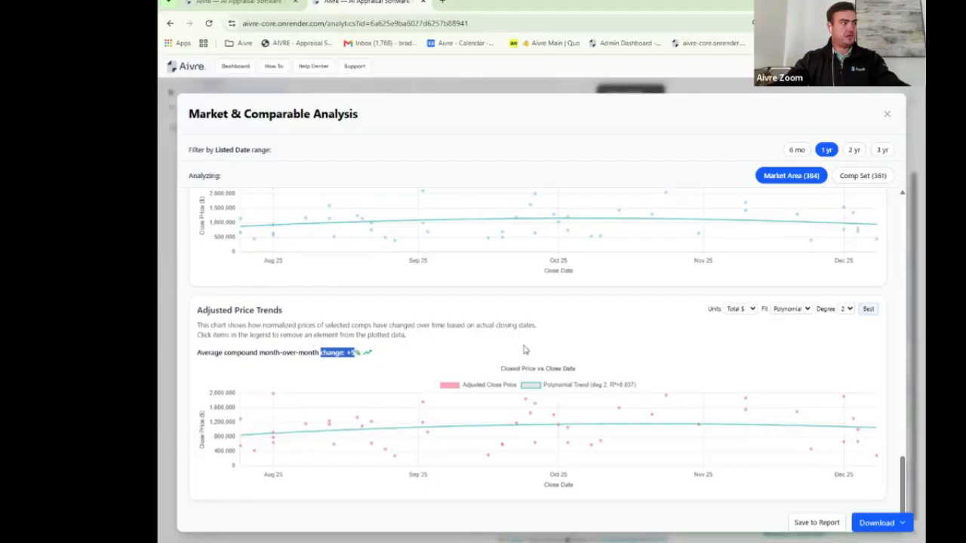
left_click(885, 150)
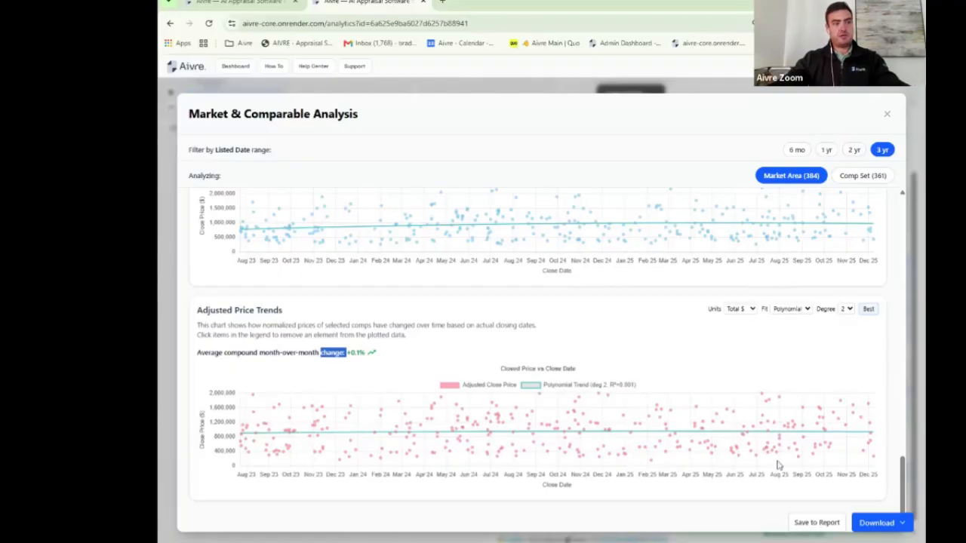
left_click(815, 523)
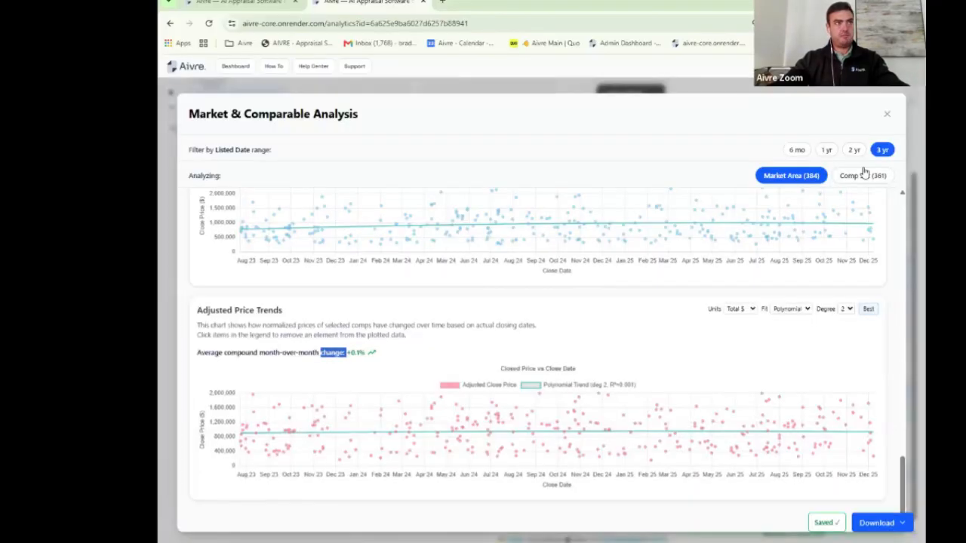
left_click(886, 114)
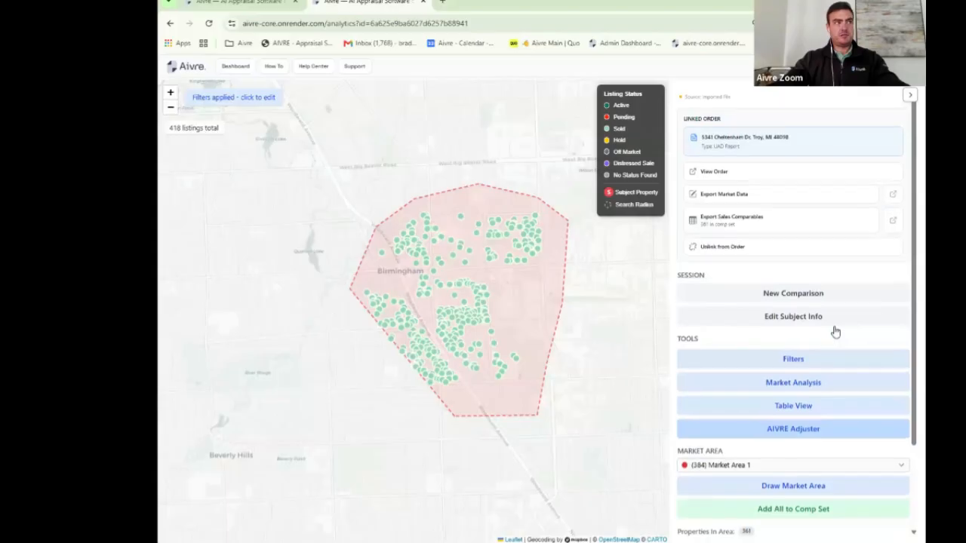
Step: Choose Market Area 1 as the market boundary when reviewing the market data export
left_click(741, 196)
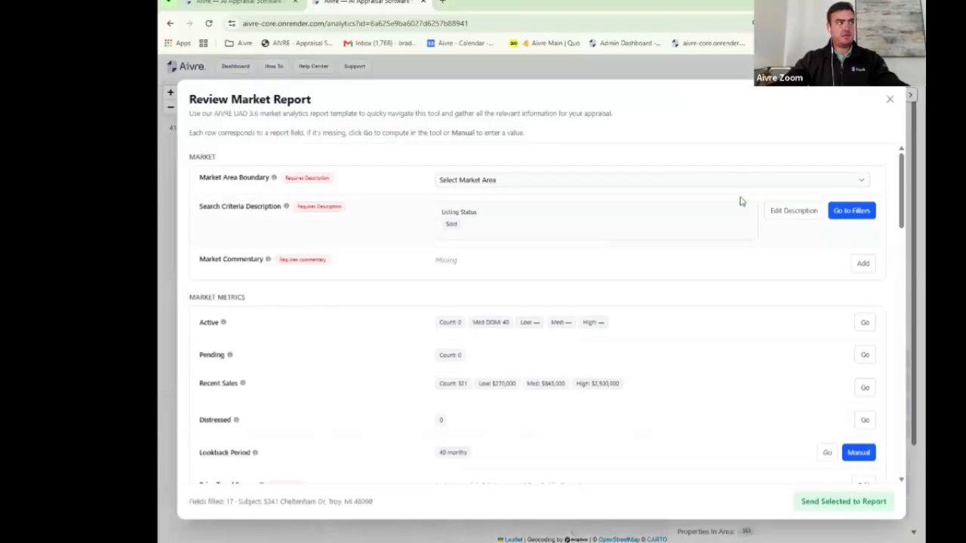
left_click(675, 180)
left_click(495, 262)
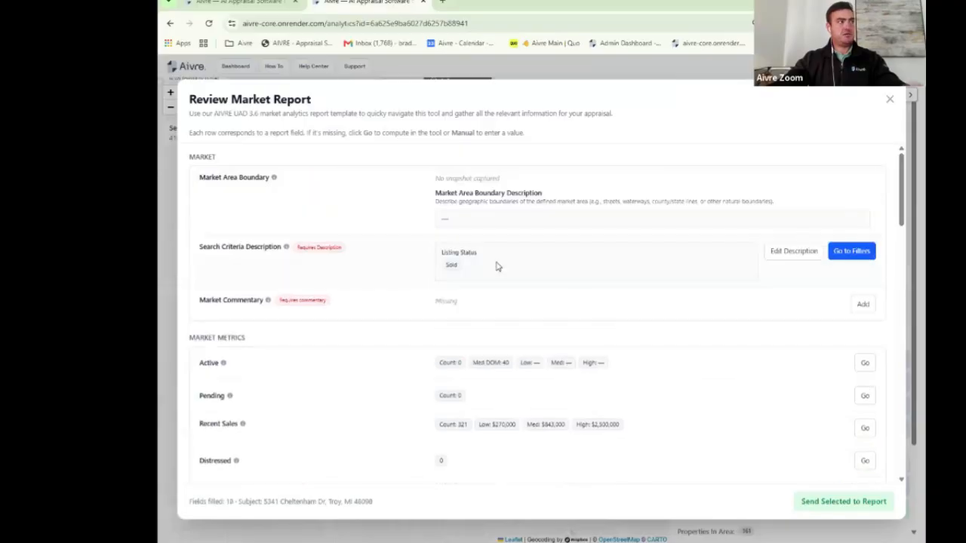
scroll(578, 270, "down", 1)
scroll(578, 270, "down", 1)
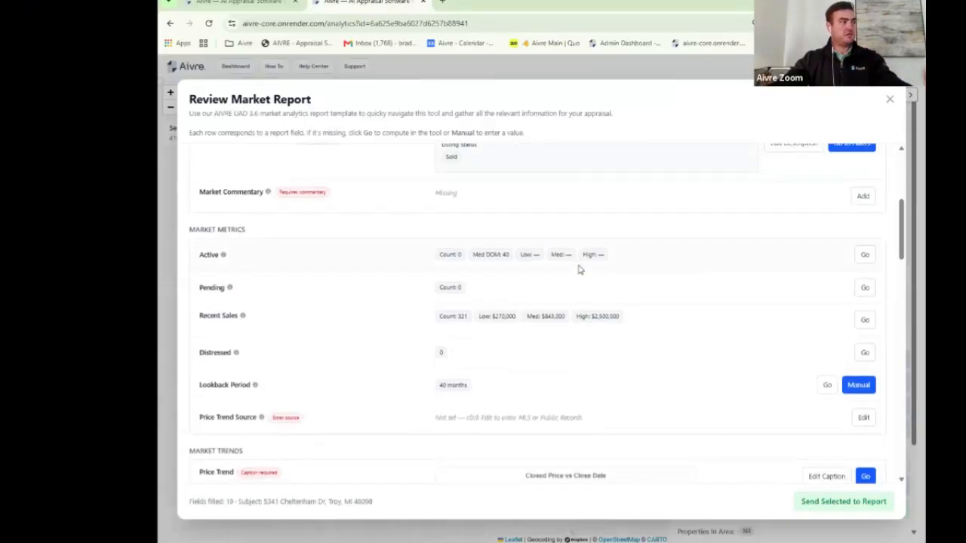
scroll(578, 269, "down", 1)
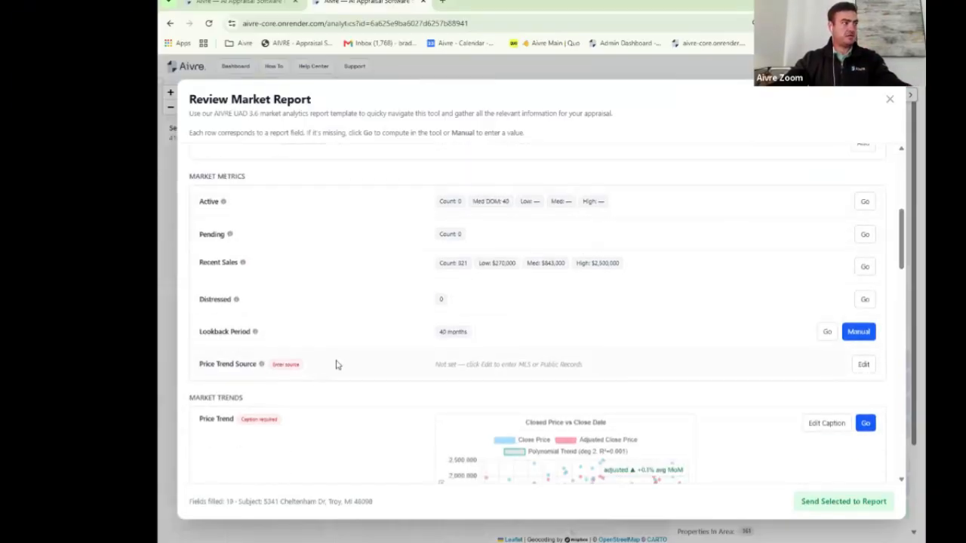
scroll(381, 339, "up", 1)
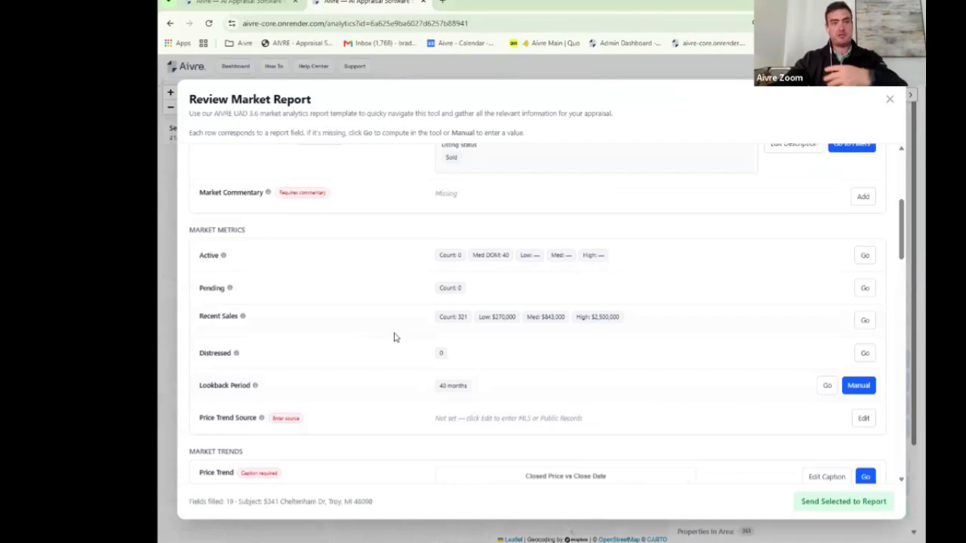
Step: Send the market fields to the report and attach them to the linked Cheltenham Dr order
left_click(834, 501)
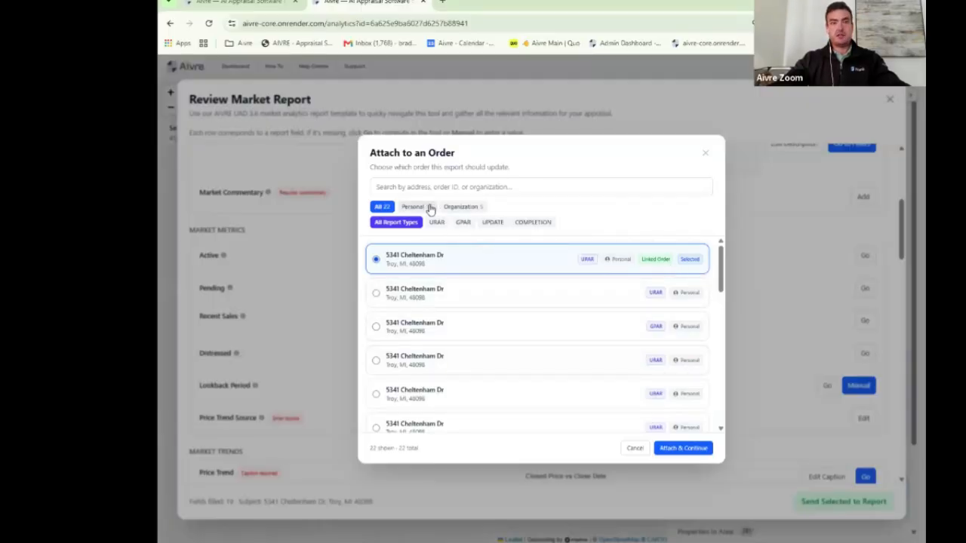
left_click(463, 208)
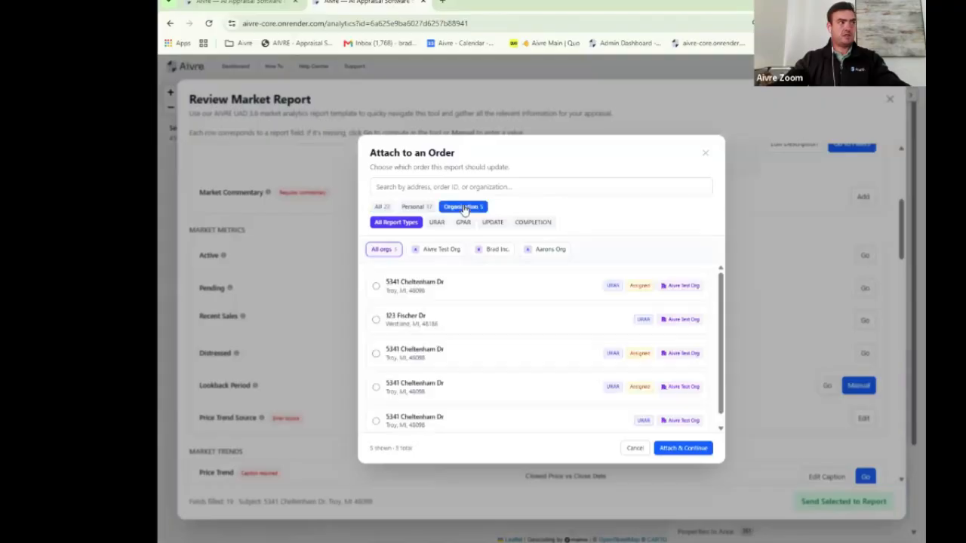
left_click(381, 207)
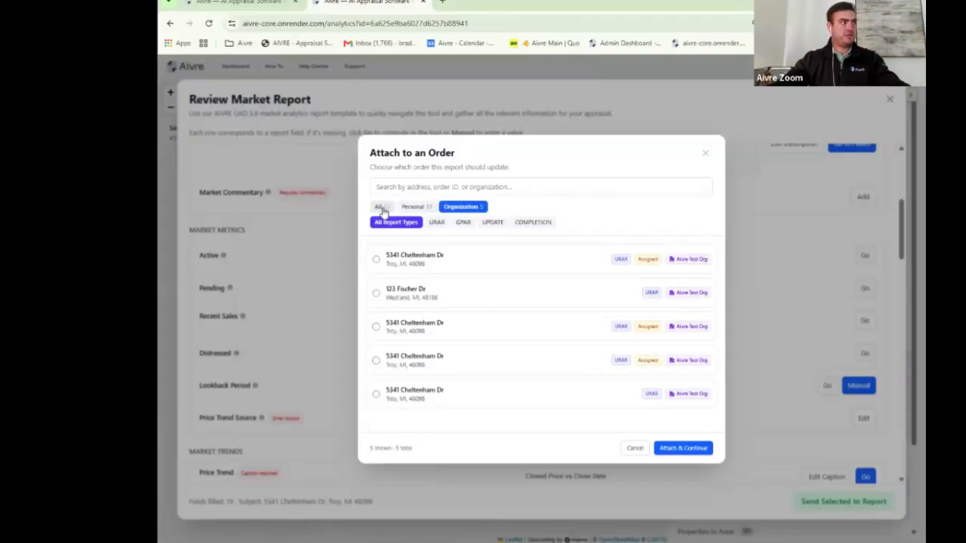
left_click(683, 449)
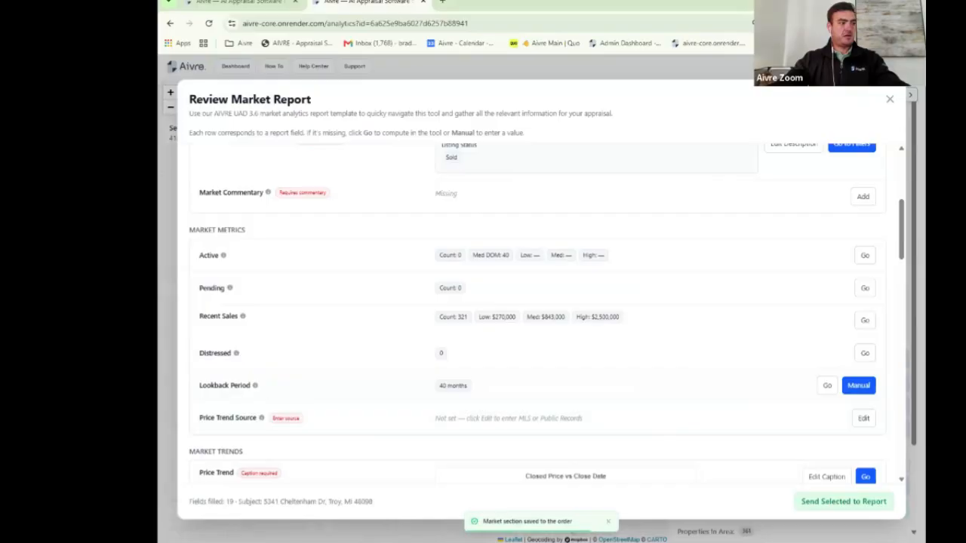
Step: Close the market report review and start a Paired Sales Analysis from the AIVRE Adjuster
left_click(890, 101)
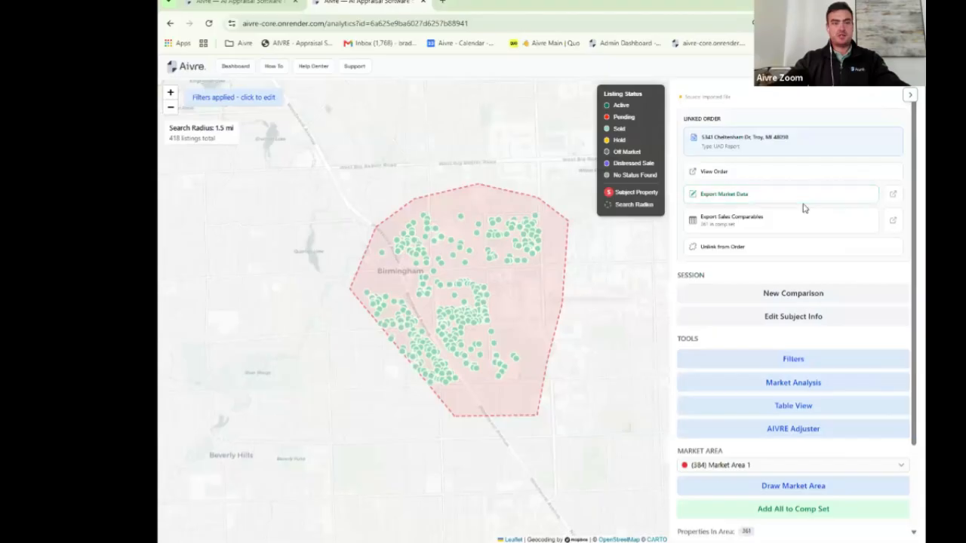
scroll(801, 209, "down", 3)
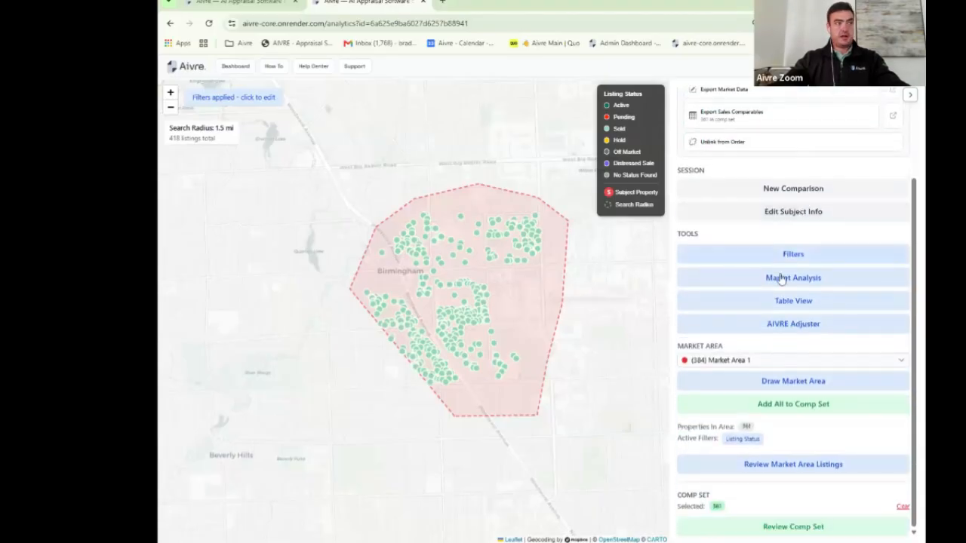
left_click(815, 326)
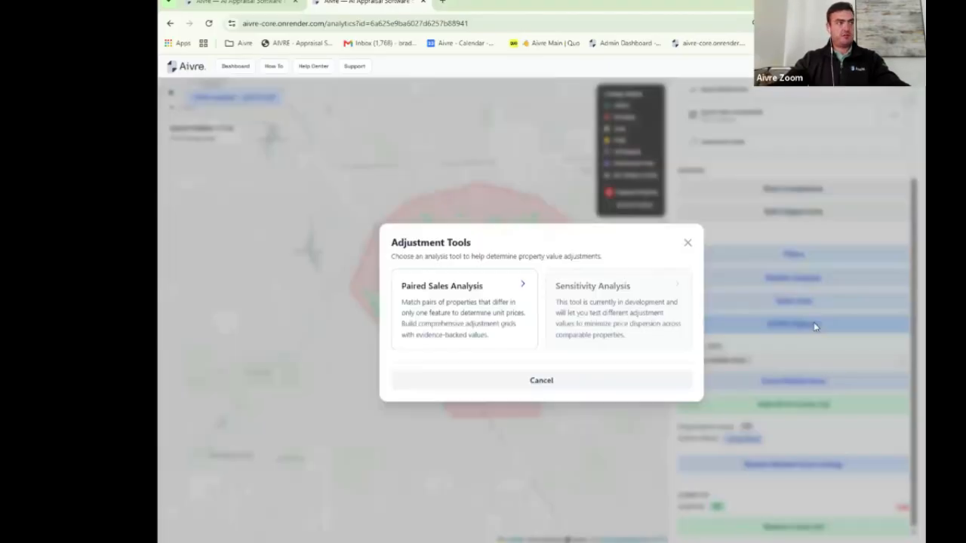
left_click(455, 287)
Step: Run the analysis with the default tolerances and review the matched-pair results for each feature
scroll(249, 248, "down", 5)
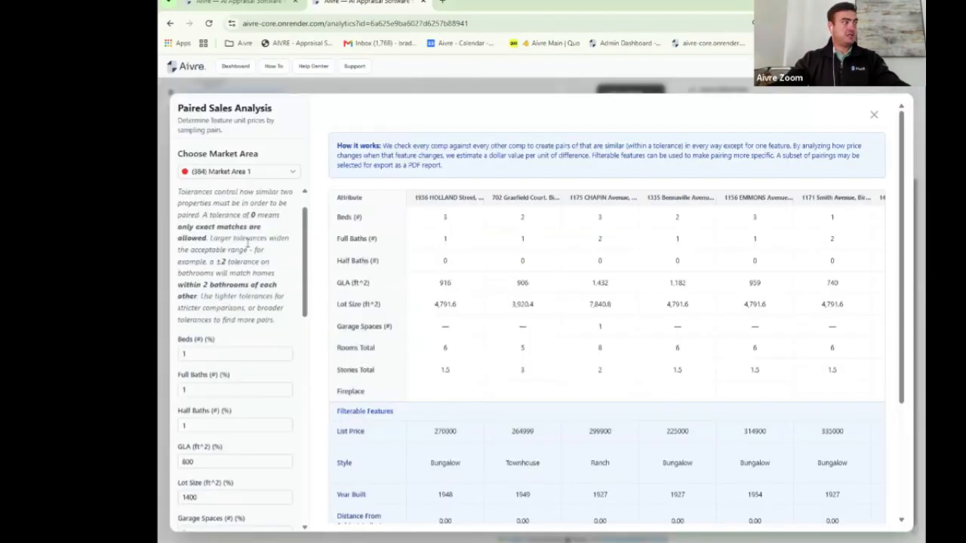
scroll(249, 247, "down", 5)
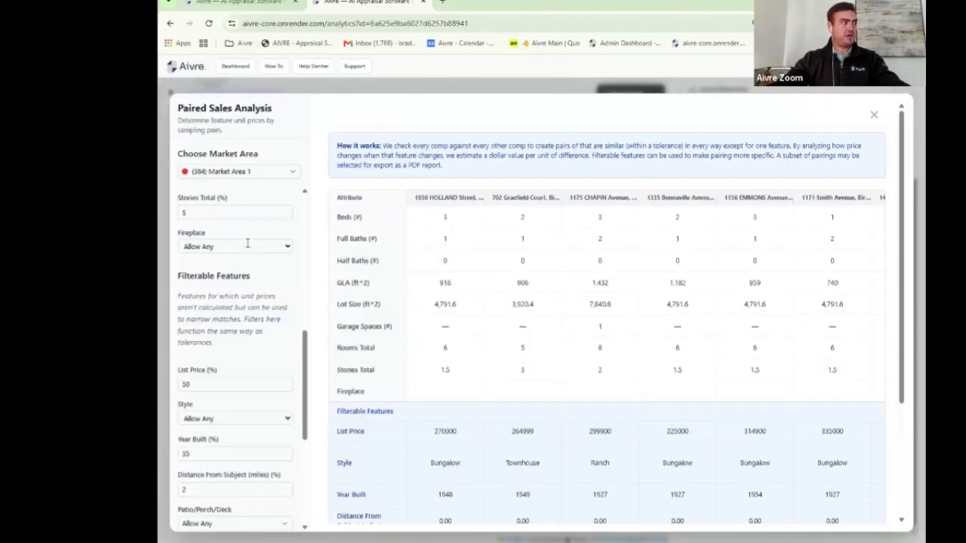
scroll(248, 245, "down", 5)
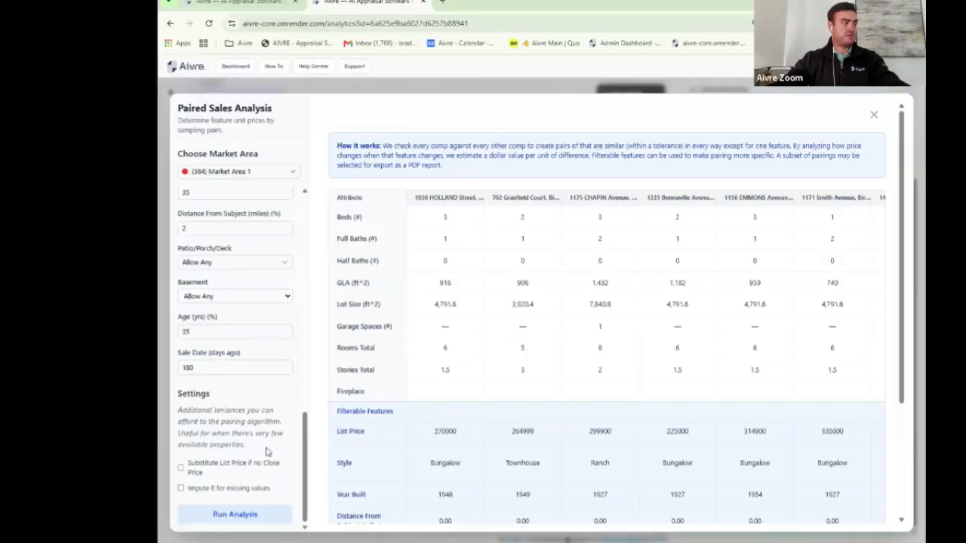
left_click(246, 513)
scroll(615, 226, "down", 2)
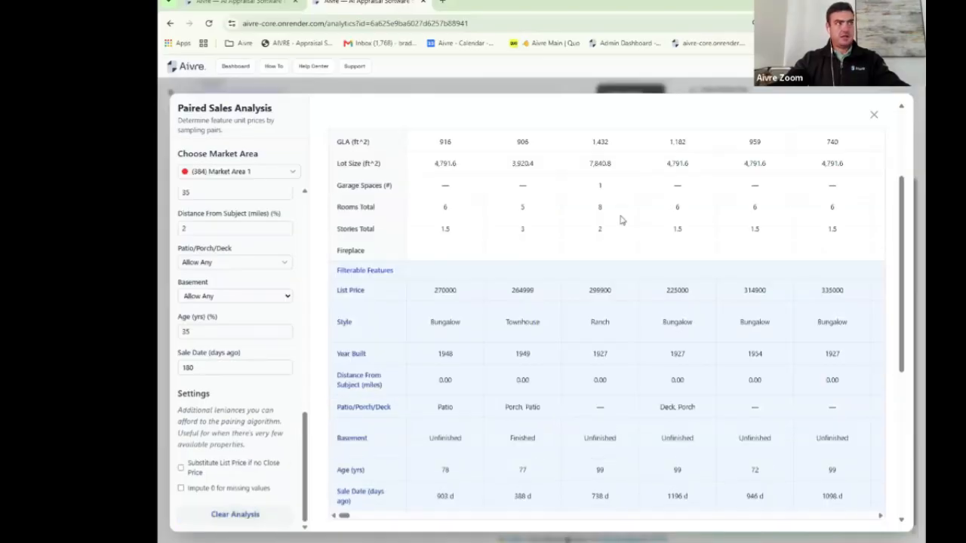
scroll(622, 220, "down", 2)
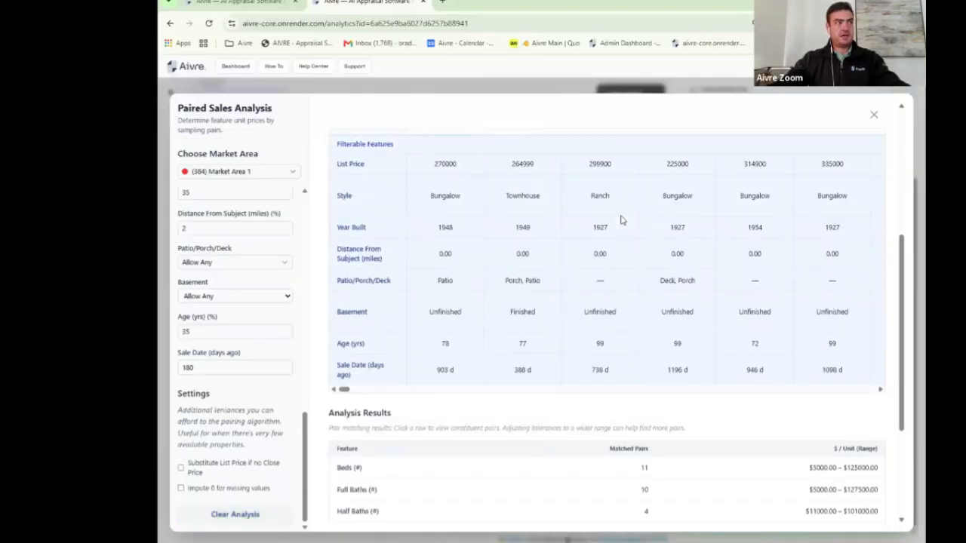
scroll(621, 219, "up", 1)
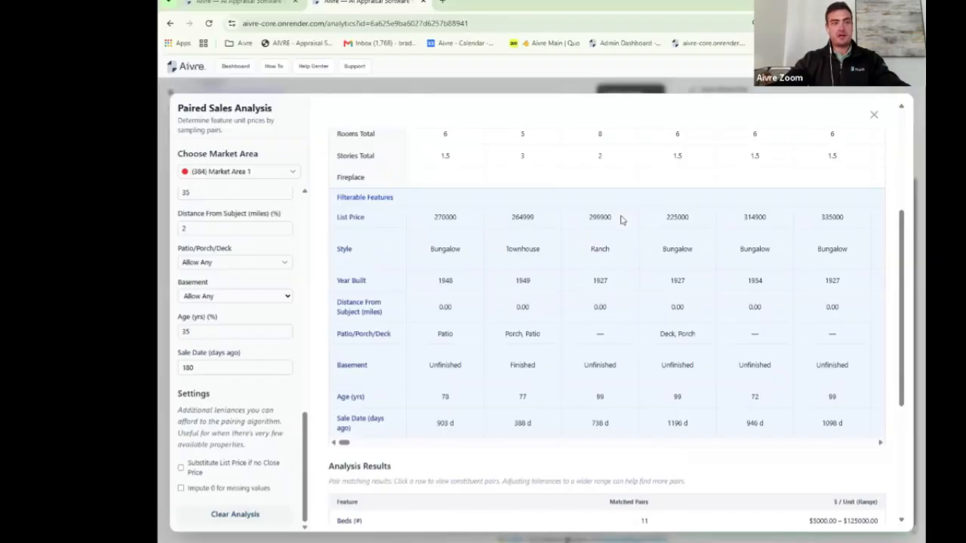
scroll(621, 219, "down", 4)
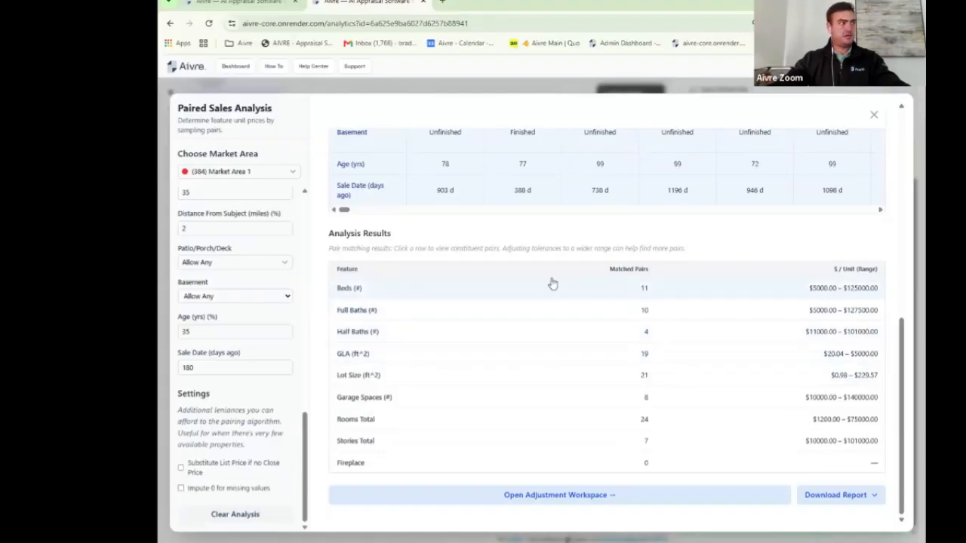
Step: Open the Lot Size matched pairs, highlight the 82% similarity and per-unit estimate, and scroll through them
left_click(369, 380)
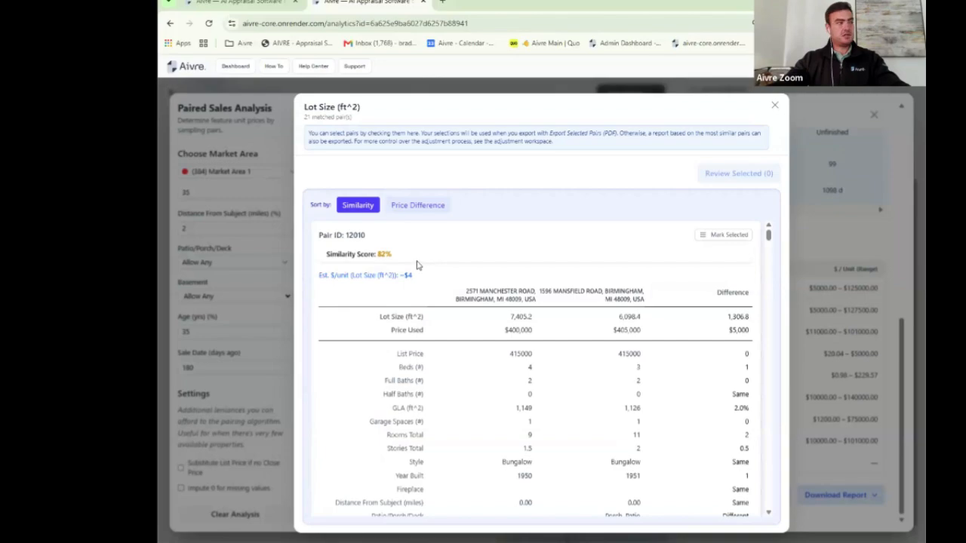
left_click_drag(408, 258, 328, 254)
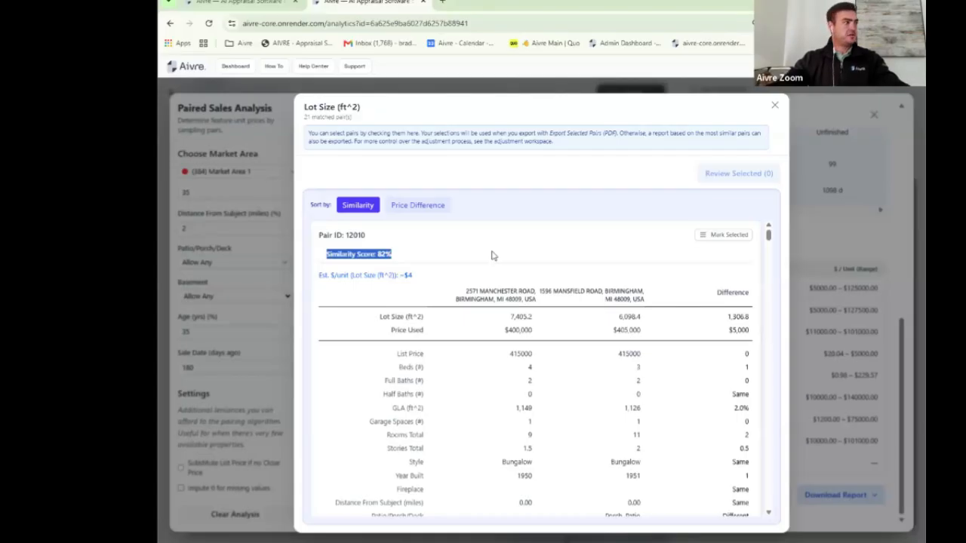
left_click(398, 260)
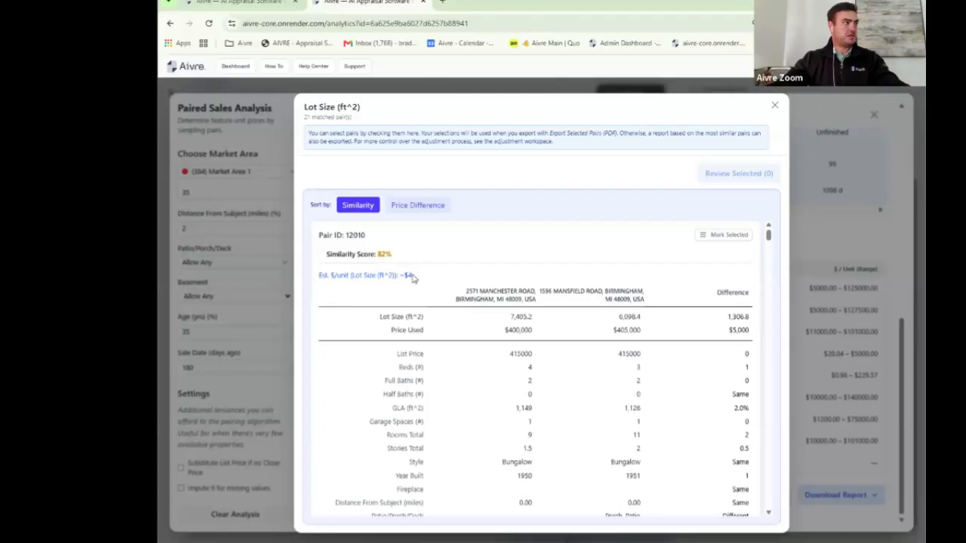
left_click_drag(413, 278, 288, 275)
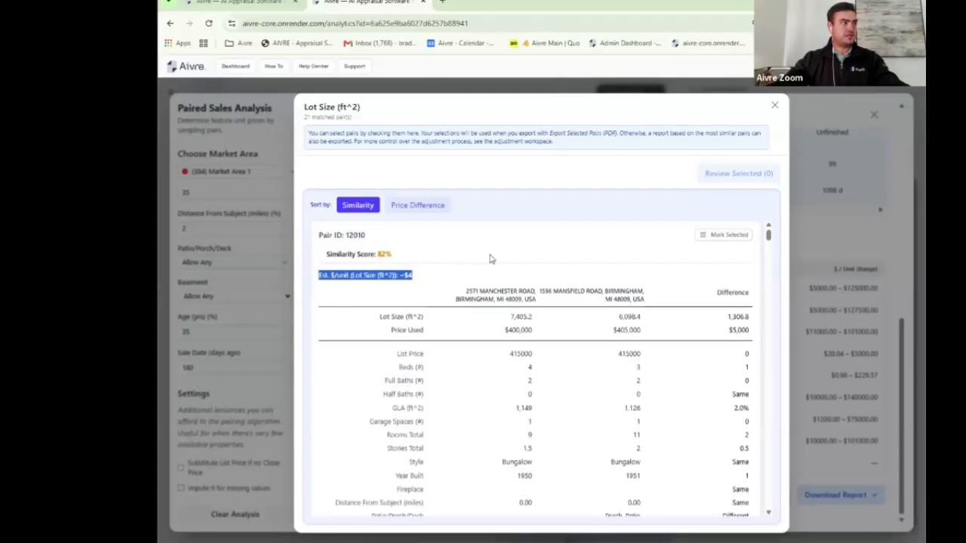
left_click(505, 291)
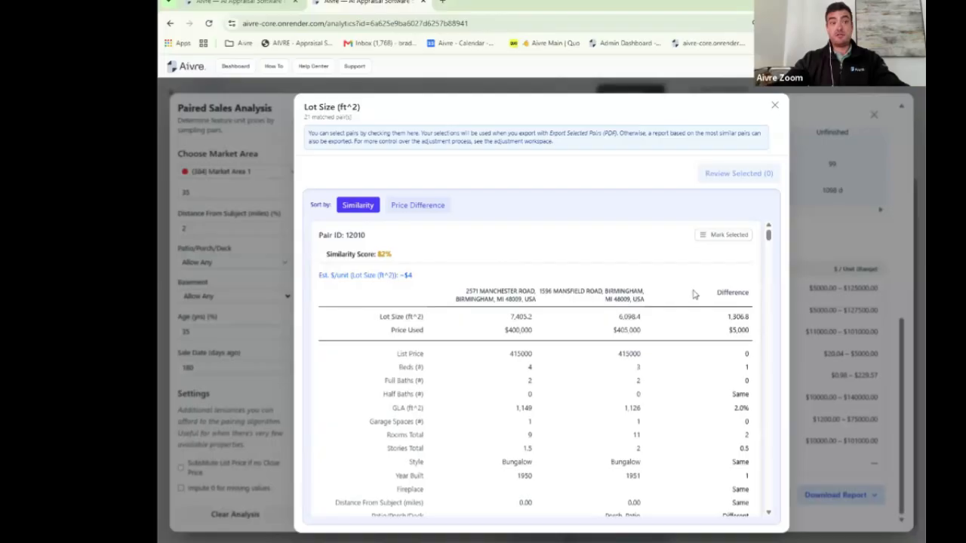
scroll(533, 291, "down", 5)
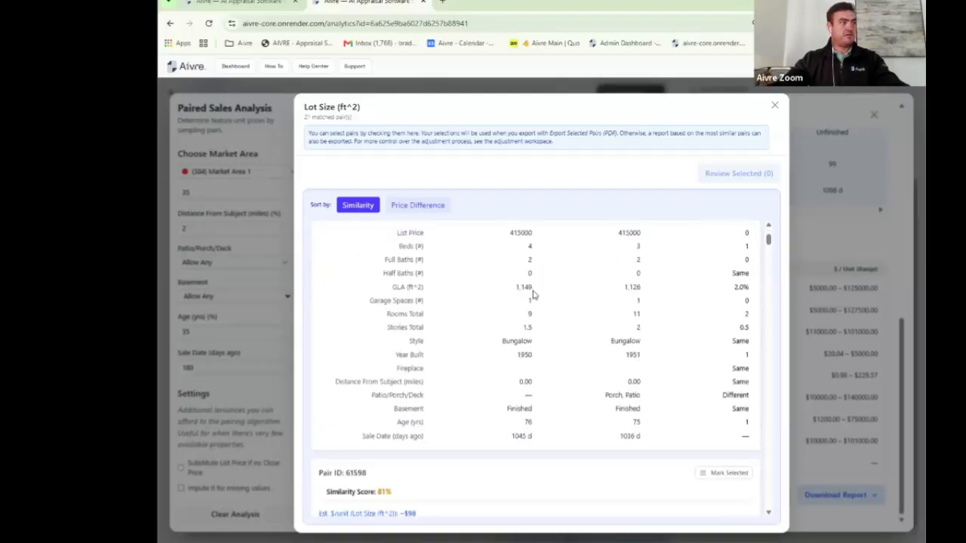
scroll(533, 295, "down", 1)
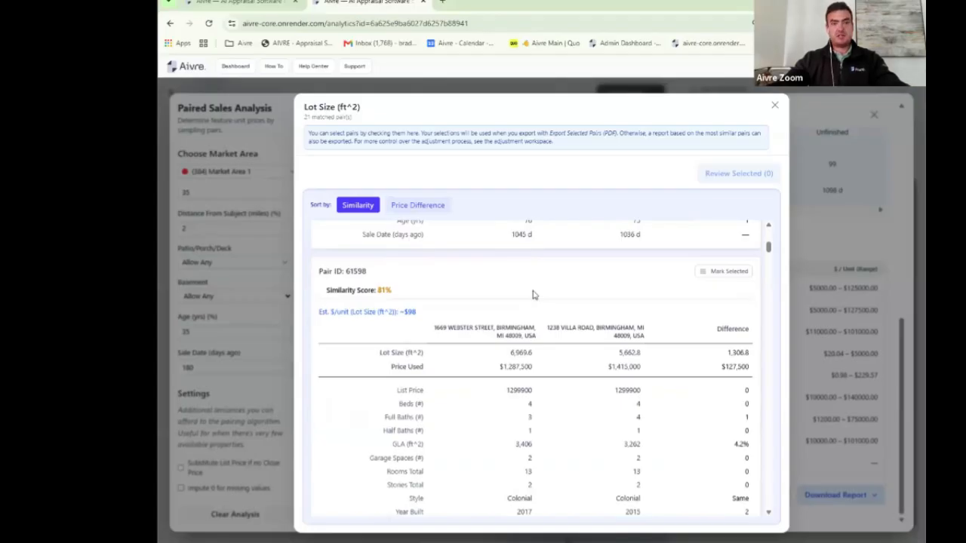
scroll(522, 297, "down", 1)
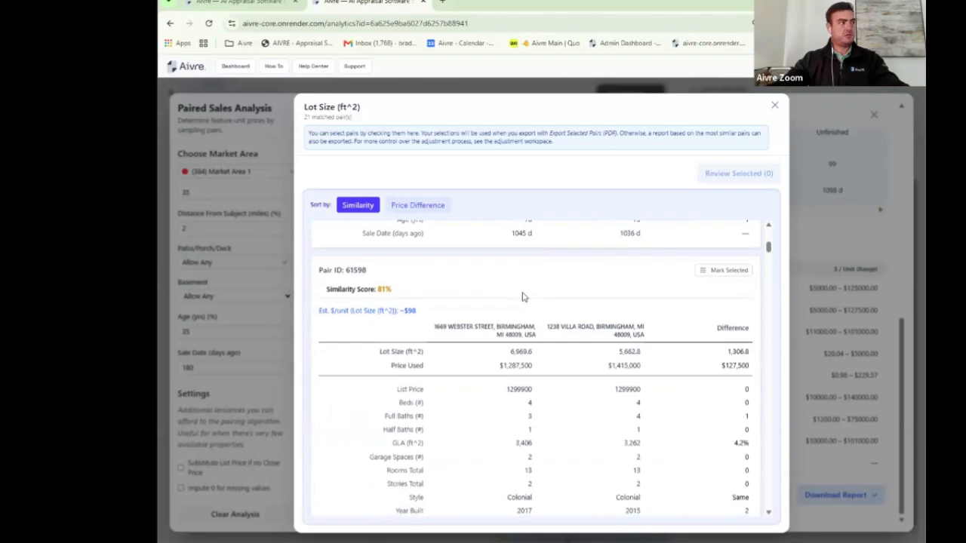
scroll(522, 297, "down", 3)
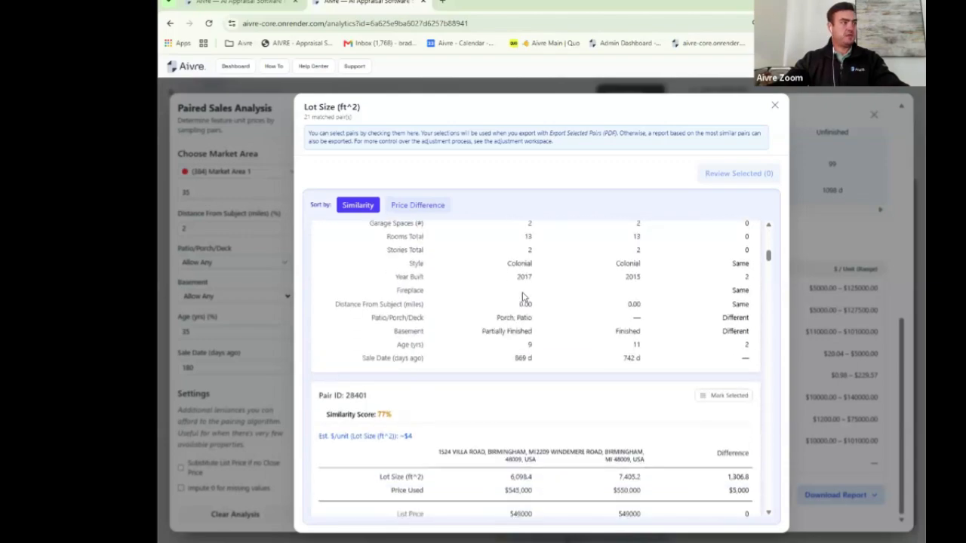
scroll(522, 297, "down", 9)
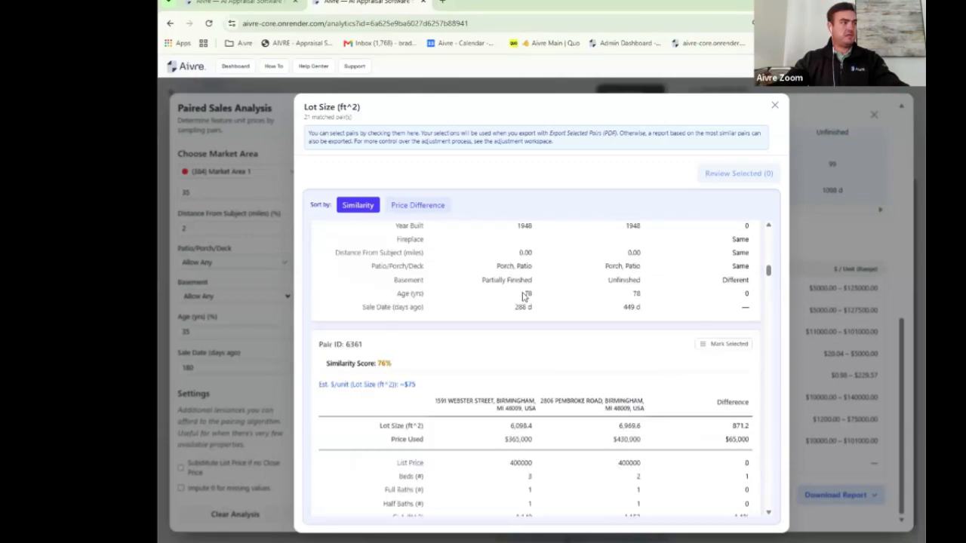
scroll(522, 297, "down", 2)
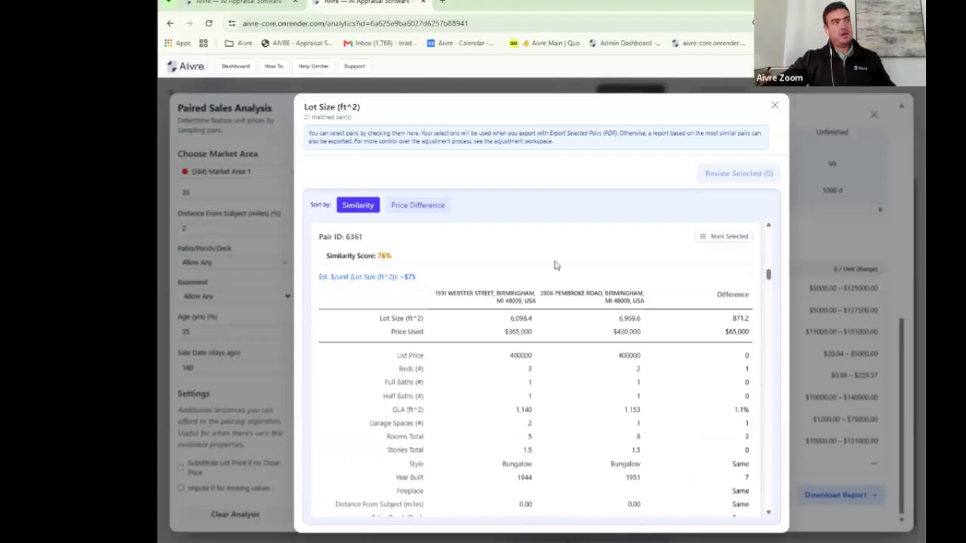
Step: Close the Lot Size paired sales analysis, clear the comp set, and open Filter Listings
left_click(775, 107)
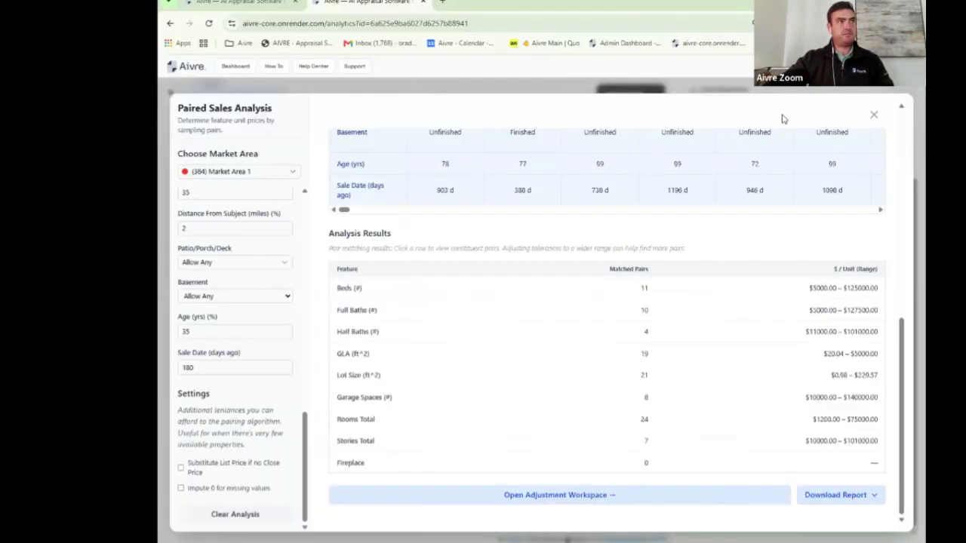
left_click(873, 117)
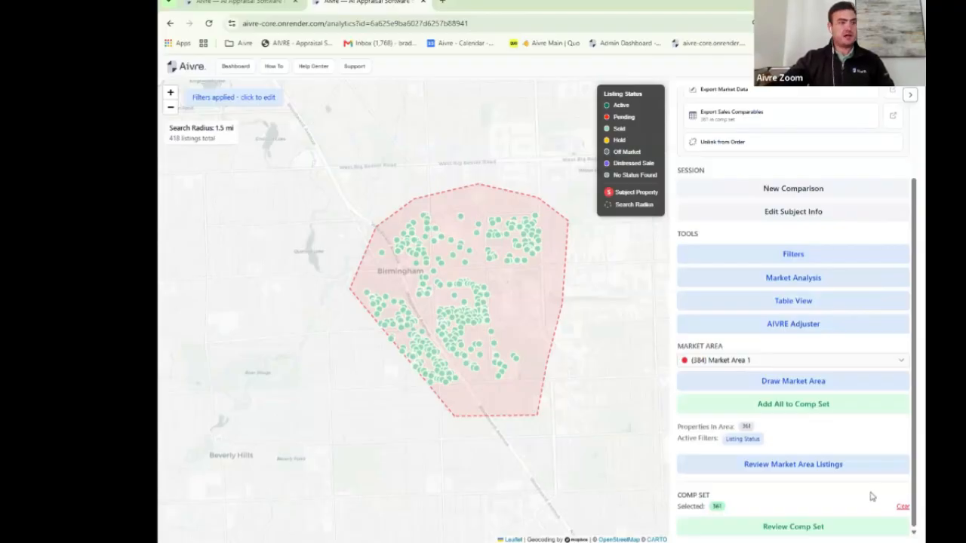
left_click(902, 509)
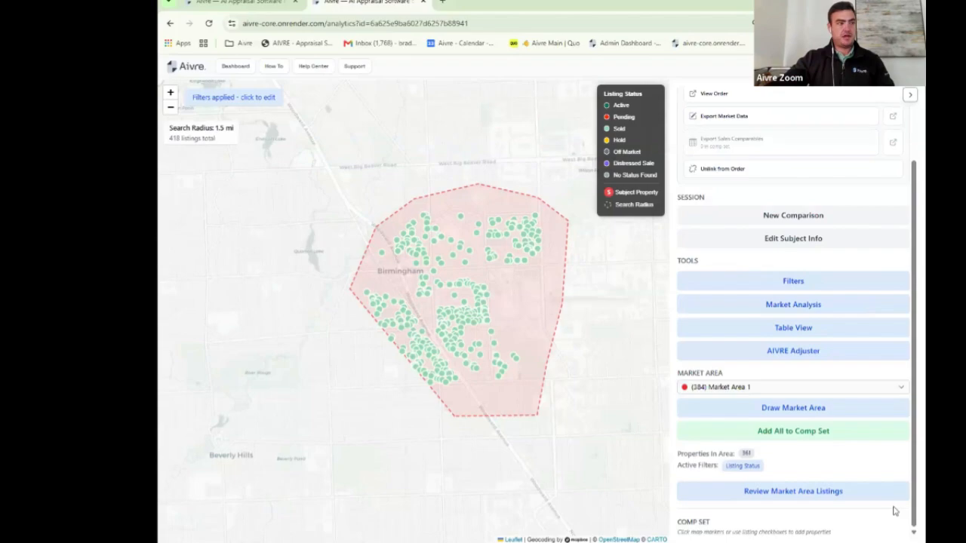
left_click(793, 282)
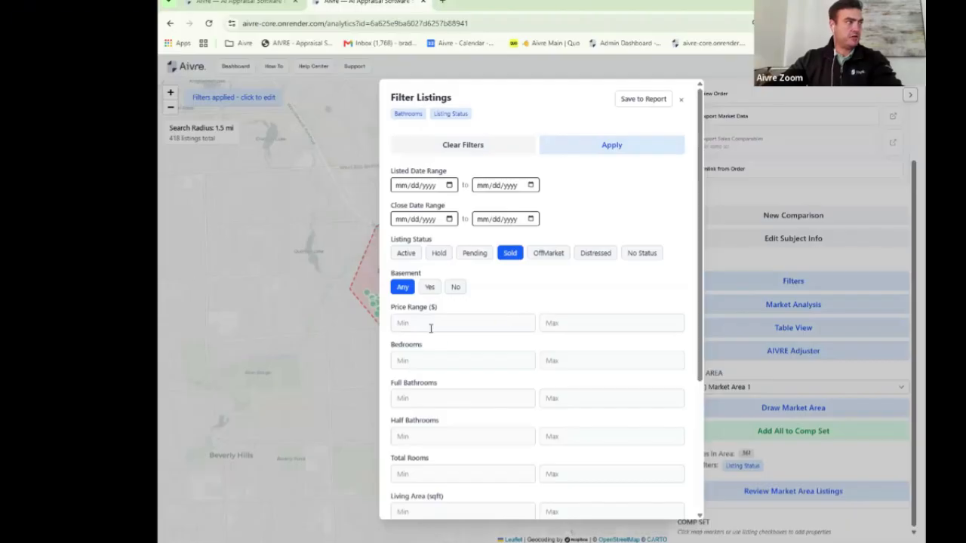
Step: Filter sold listings to 5+ bedrooms, 3+ full and 2+ half baths, saved to report and applied
left_click(435, 362)
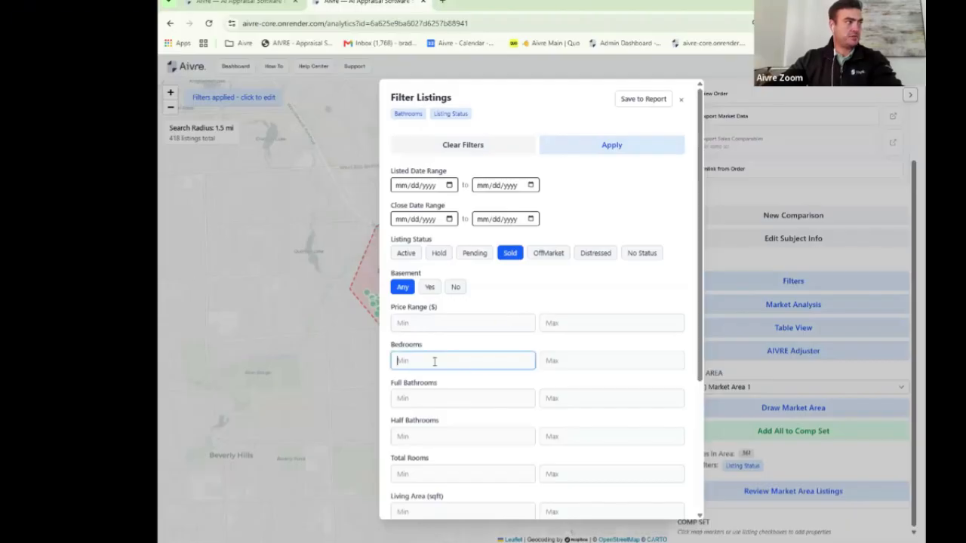
left_click(428, 400)
type("3")
left_click(426, 436)
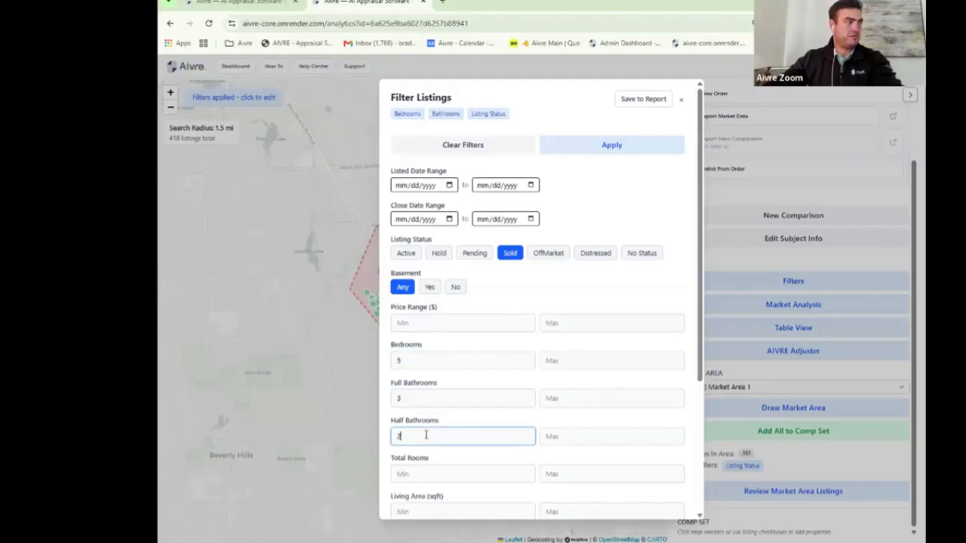
left_click(646, 108)
left_click(612, 152)
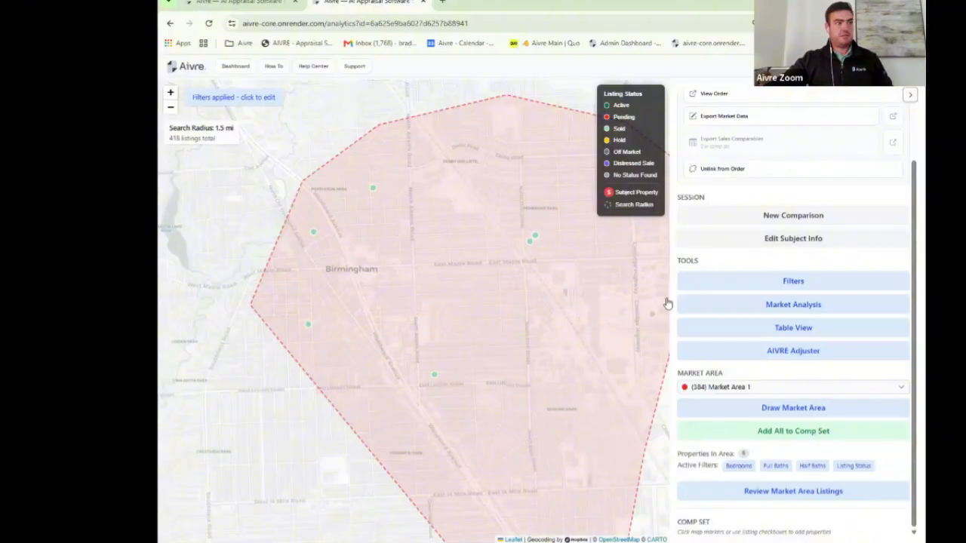
left_click(808, 330)
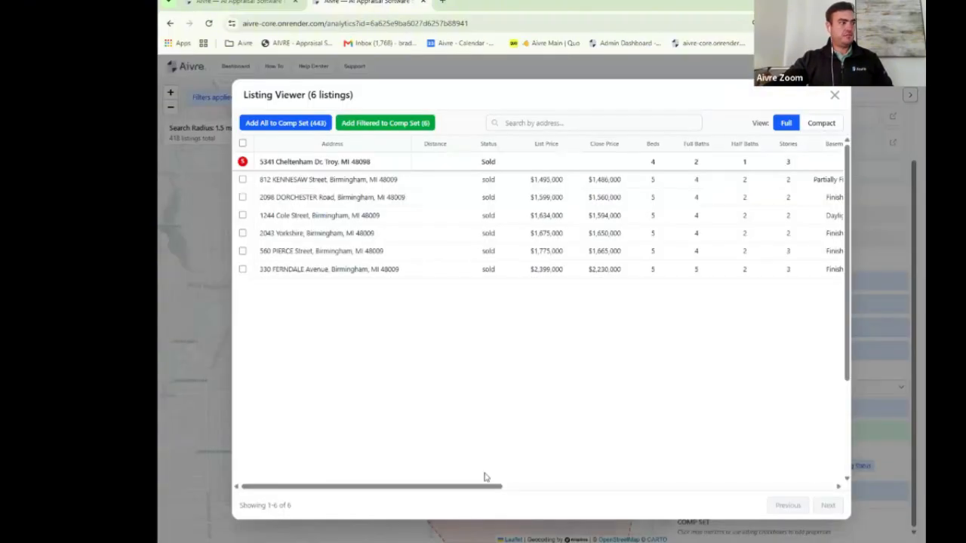
left_click_drag(510, 487, 478, 487)
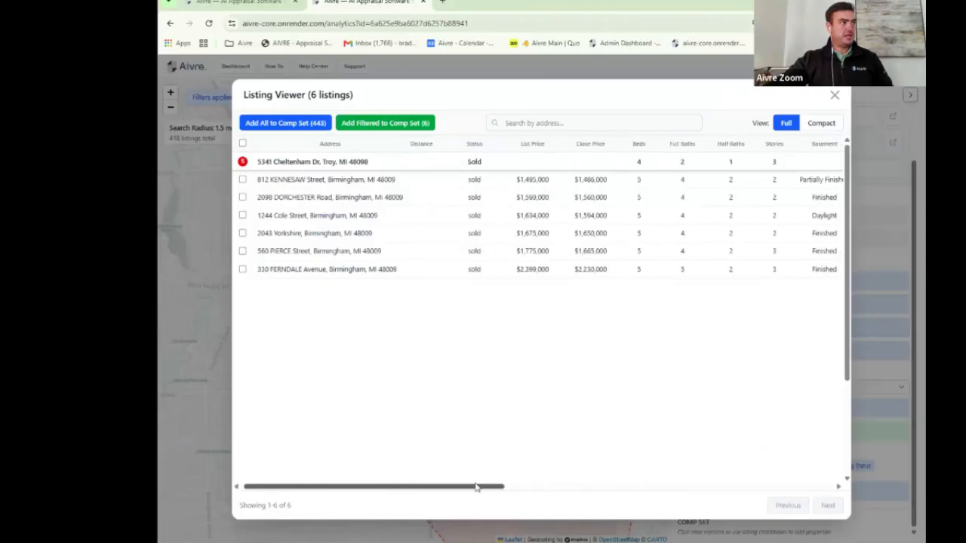
left_click(242, 233)
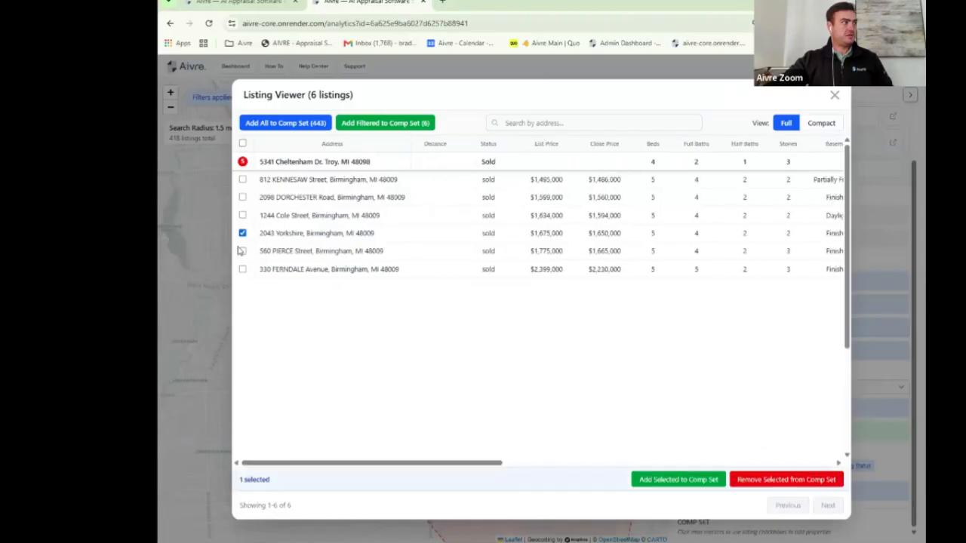
left_click(243, 252)
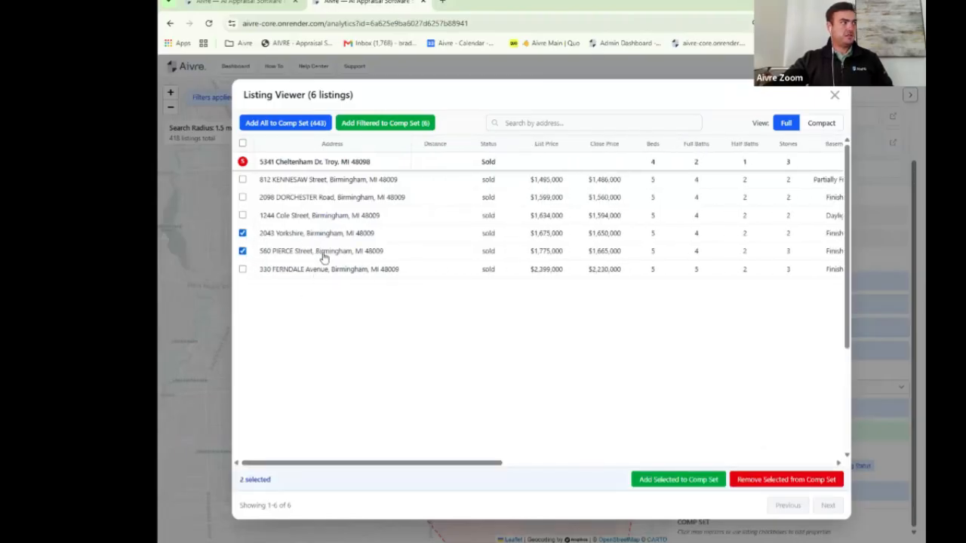
left_click(679, 481)
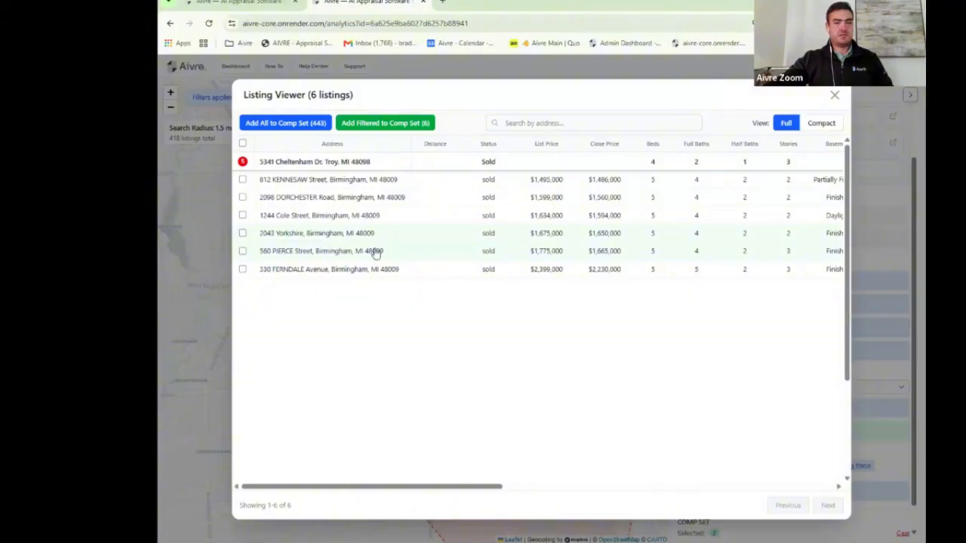
left_click(835, 96)
scroll(800, 362, "up", 2)
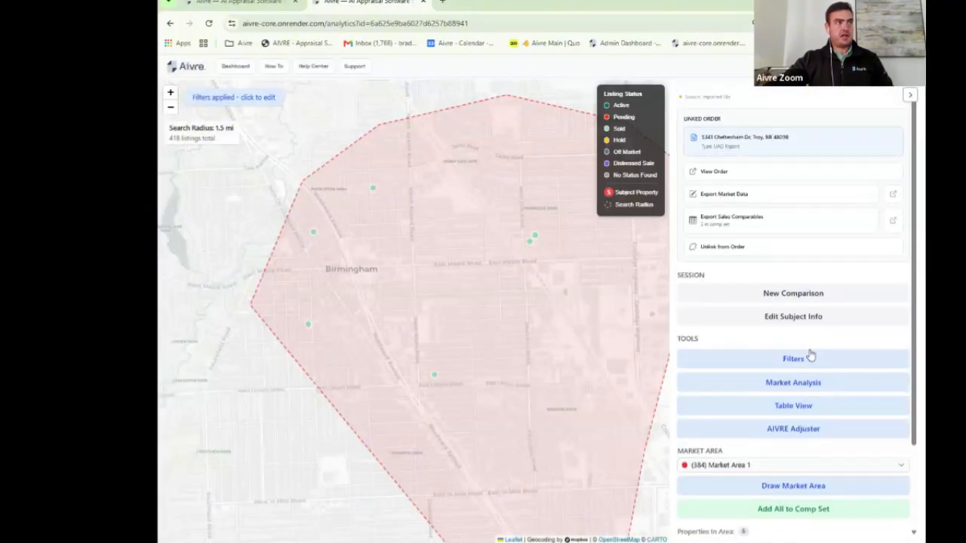
left_click(748, 227)
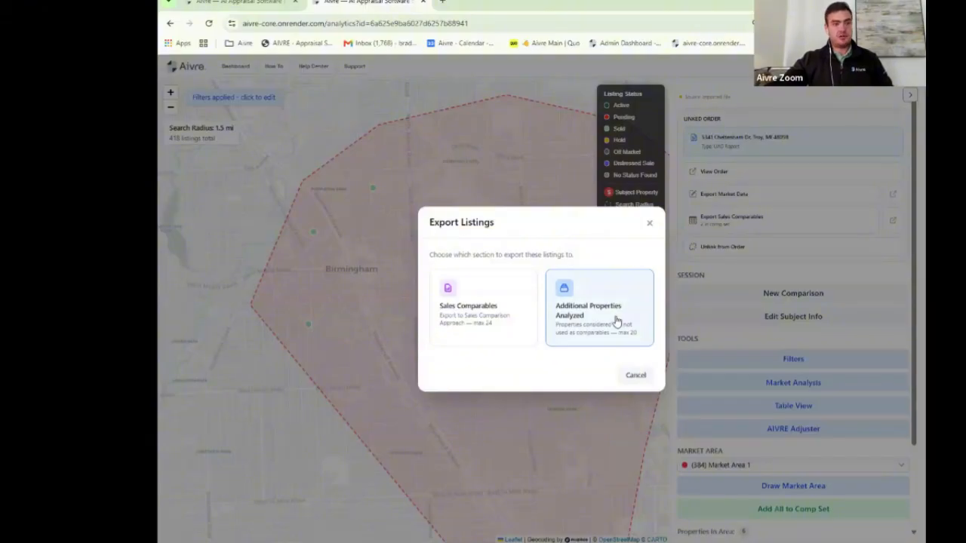
left_click(521, 323)
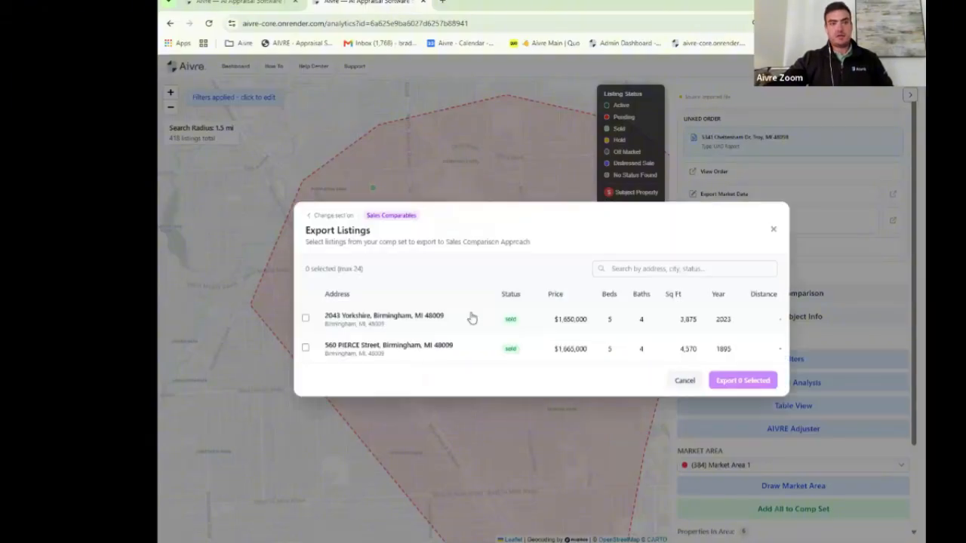
left_click(306, 329)
left_click(306, 359)
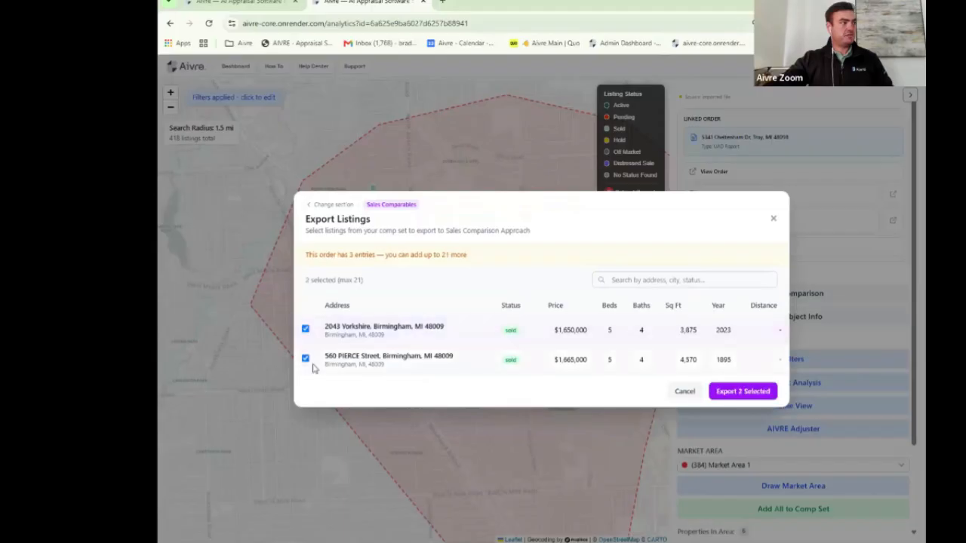
left_click(744, 392)
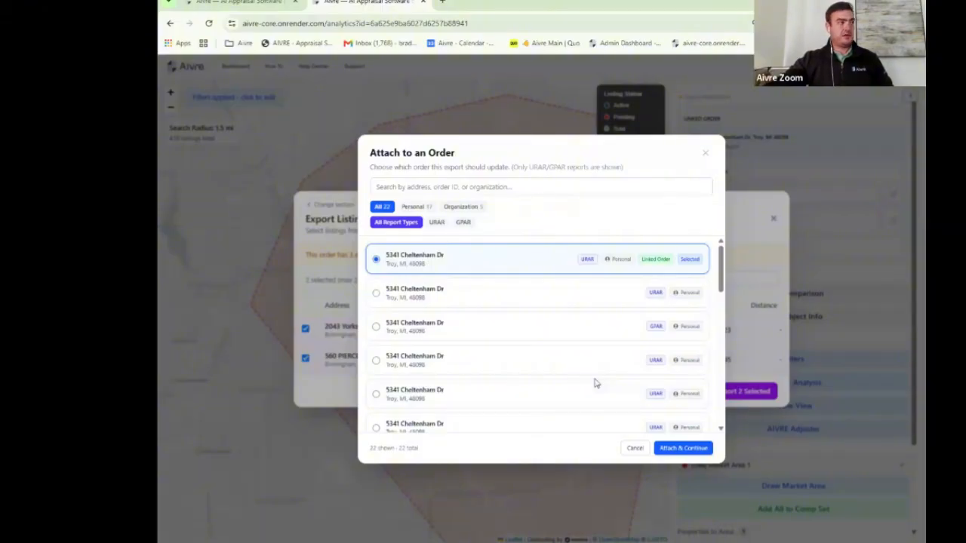
left_click(708, 451)
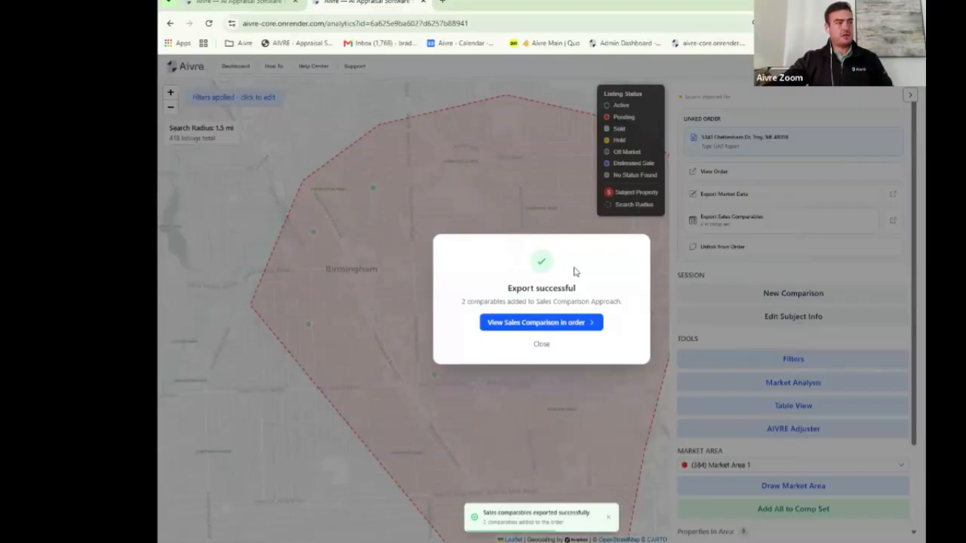
left_click(566, 324)
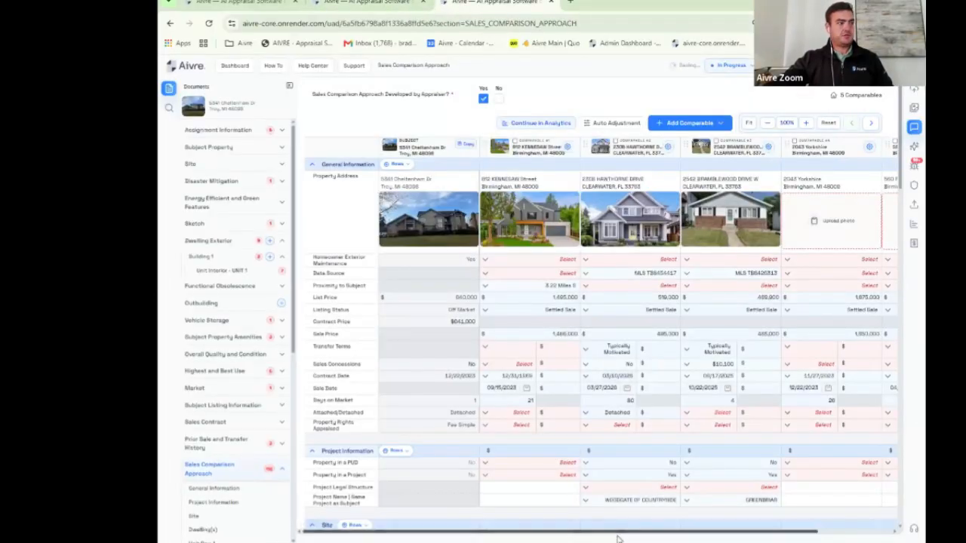
Step: Scroll the comparables grid and Documents sidebar, then switch to the order's Market section
left_click_drag(625, 533, 483, 495)
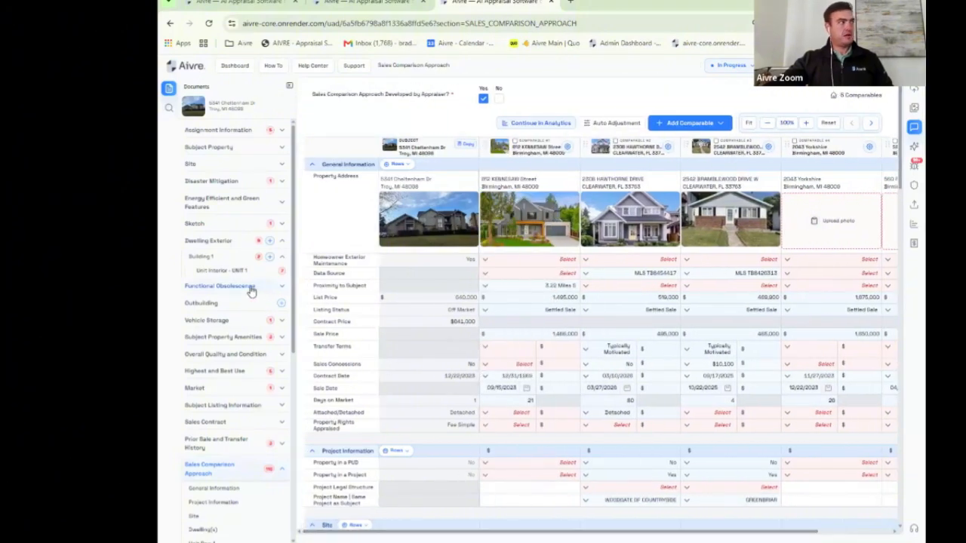
scroll(249, 309, "down", 4)
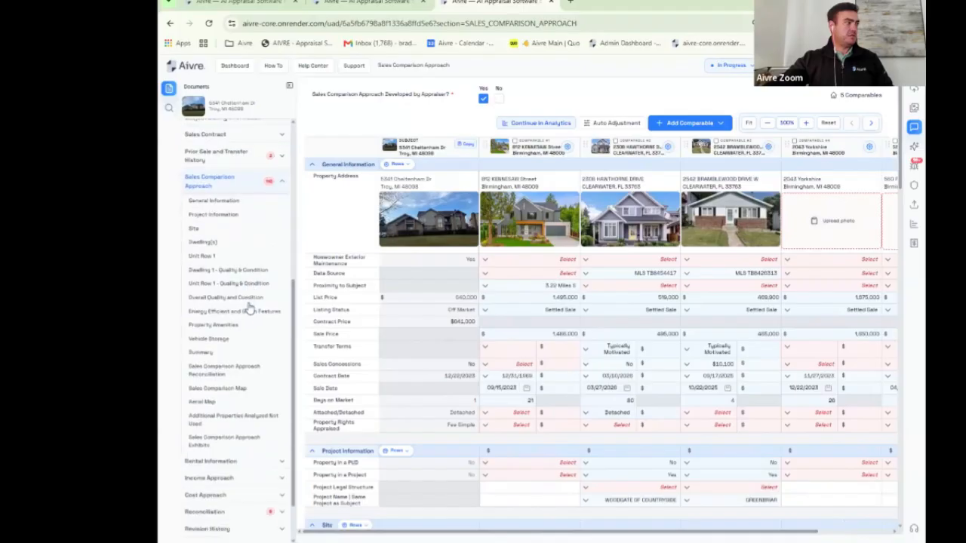
scroll(249, 317, "up", 3)
scroll(216, 407, "up", 1)
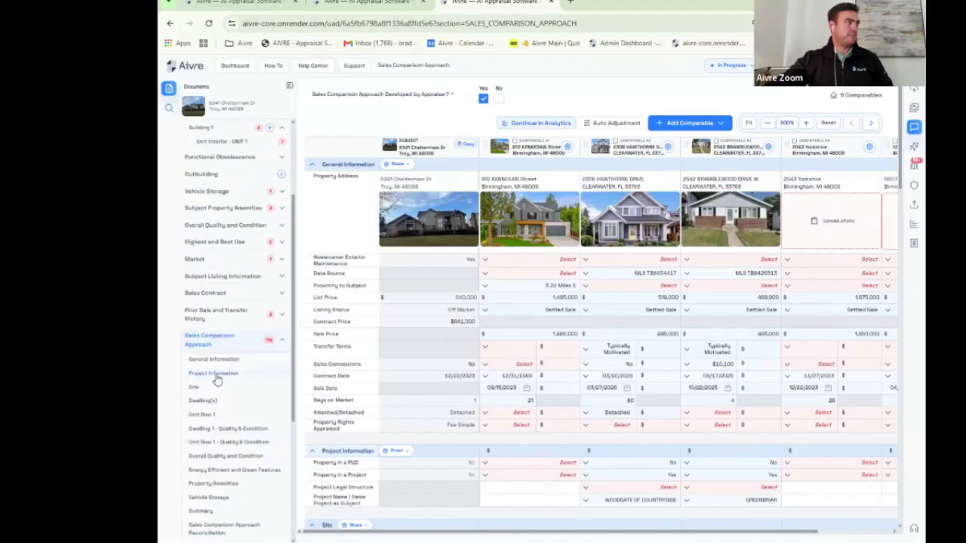
scroll(225, 355, "up", 2)
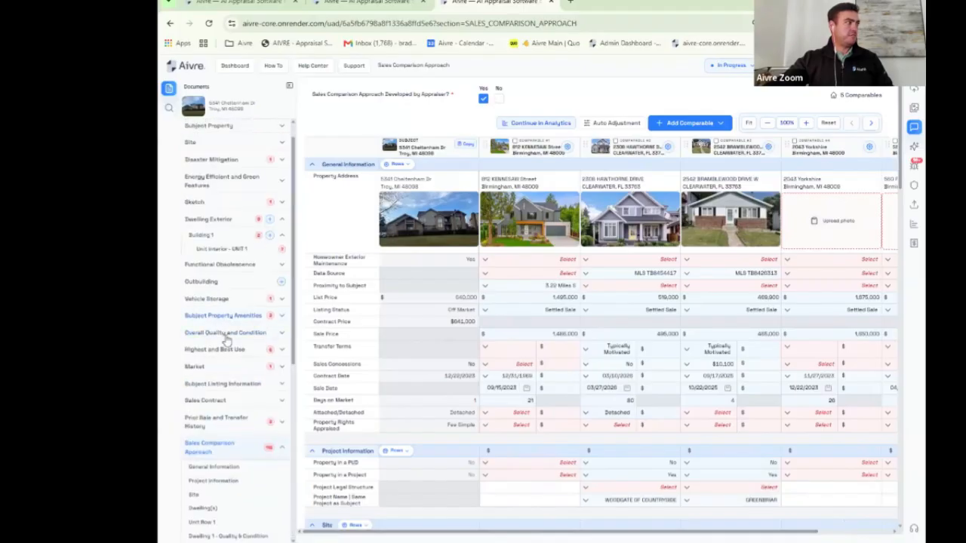
left_click(197, 367)
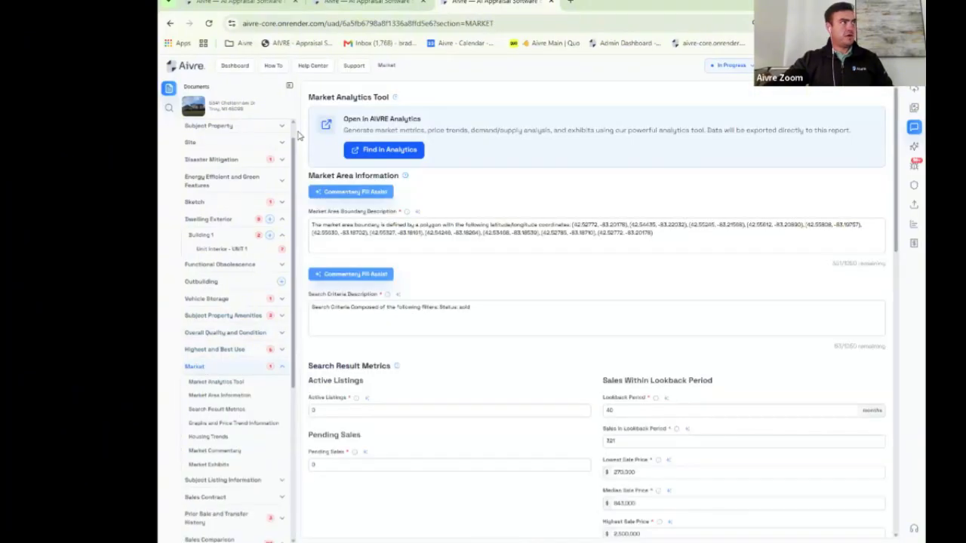
Step: Hide the documents outline and enter 'Real Co' as the Price Trend Source
left_click(289, 86)
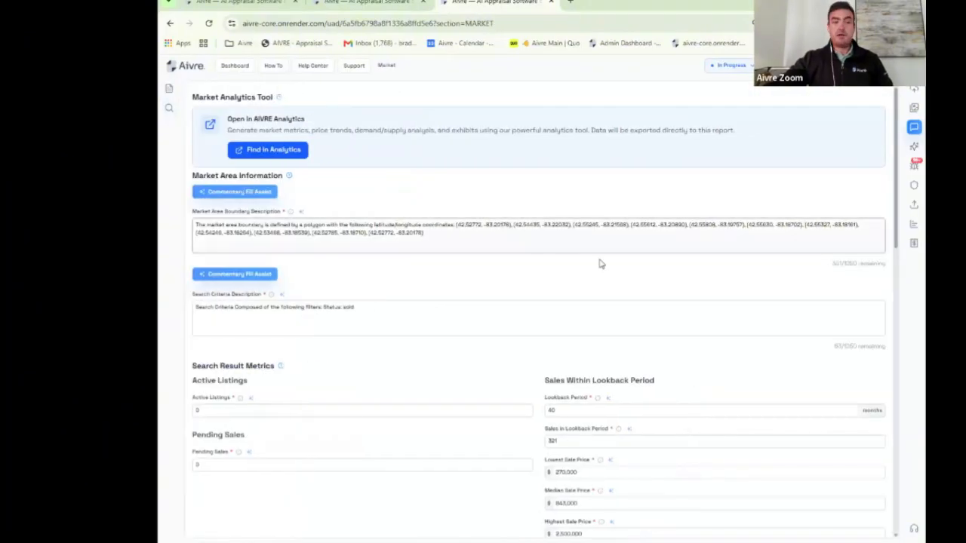
scroll(426, 235, "down", 1)
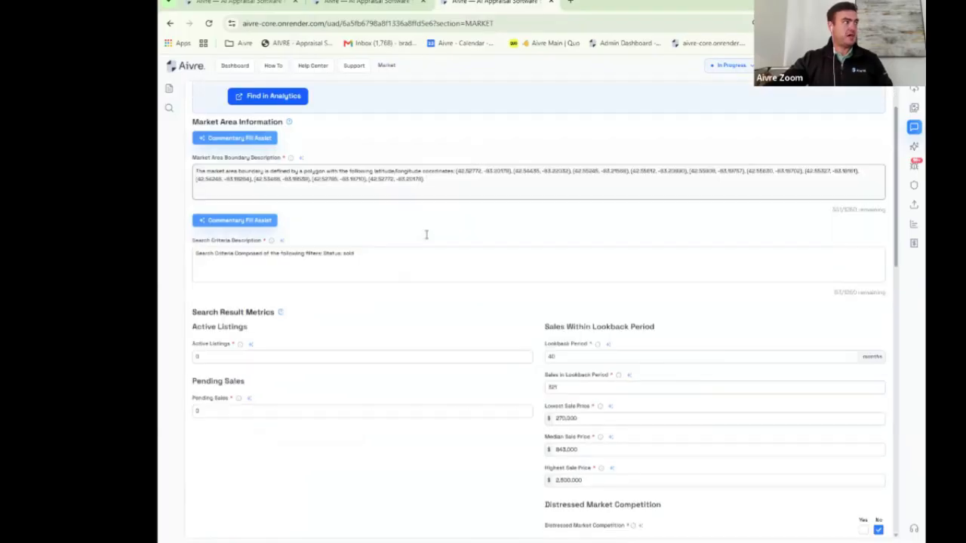
scroll(429, 236, "down", 4)
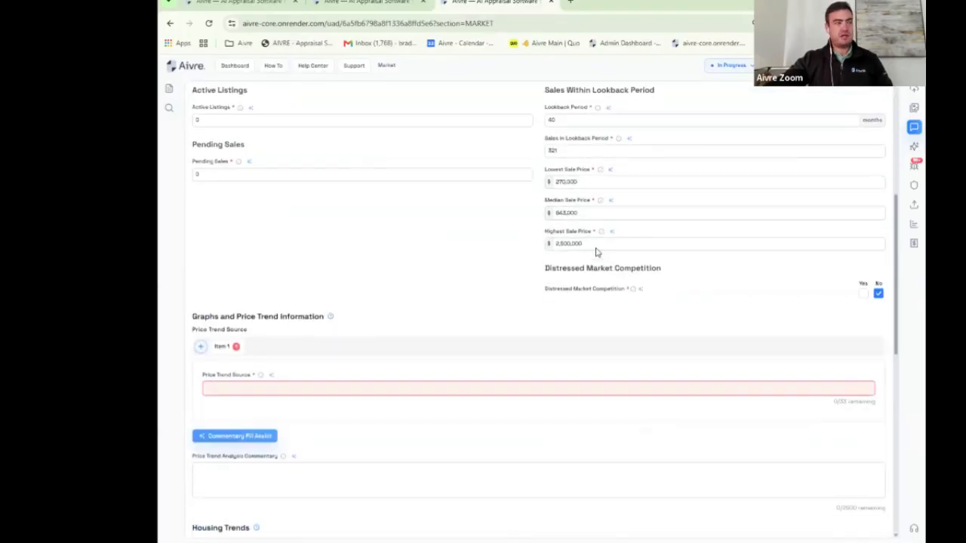
scroll(470, 253, "down", 2)
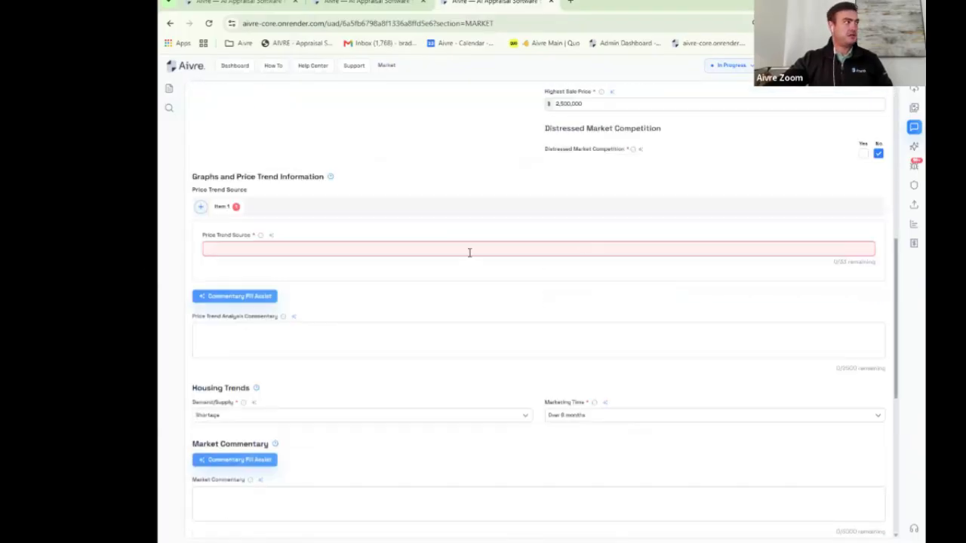
left_click(264, 249)
type("Real Comp")
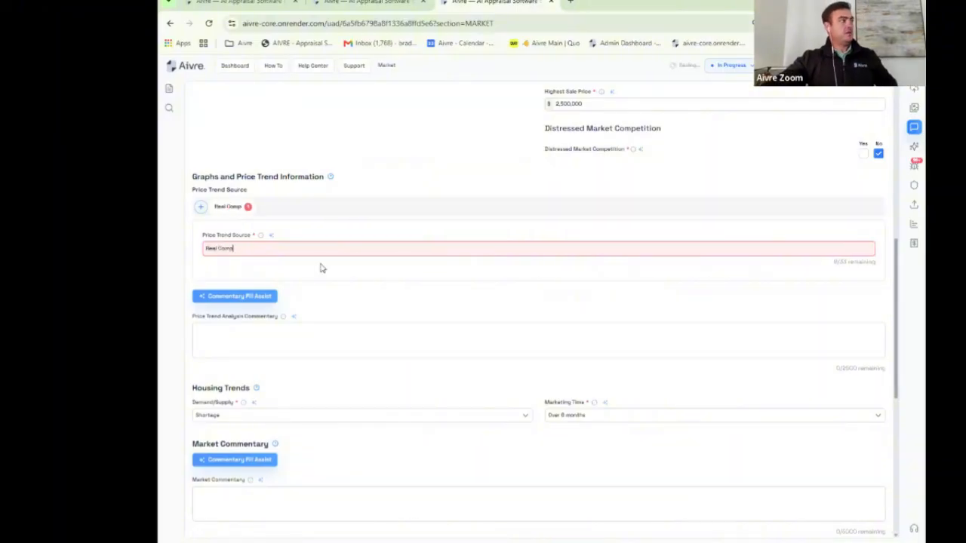
Step: Save the Exhibit 3 Price Trend photo caption as a favorite entry
scroll(355, 302, "down", 5)
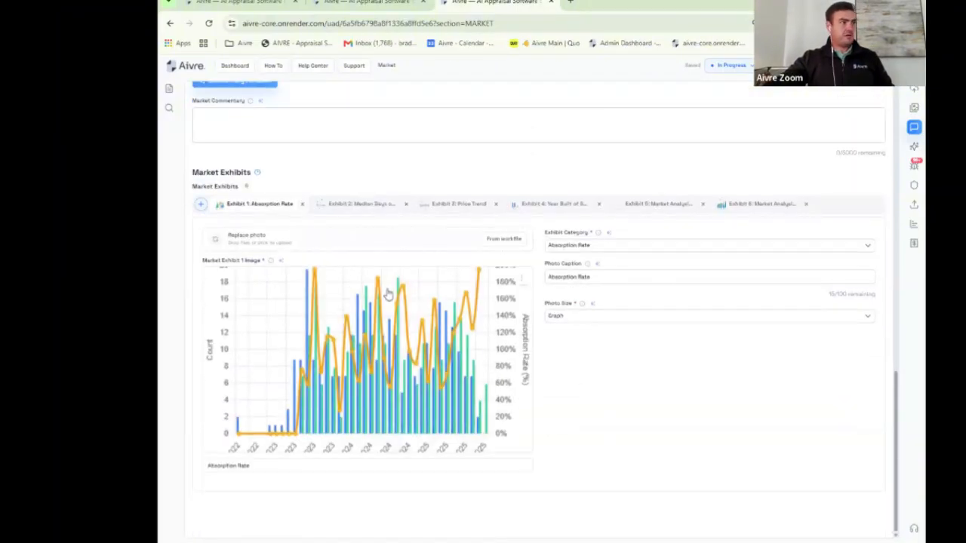
left_click(368, 210)
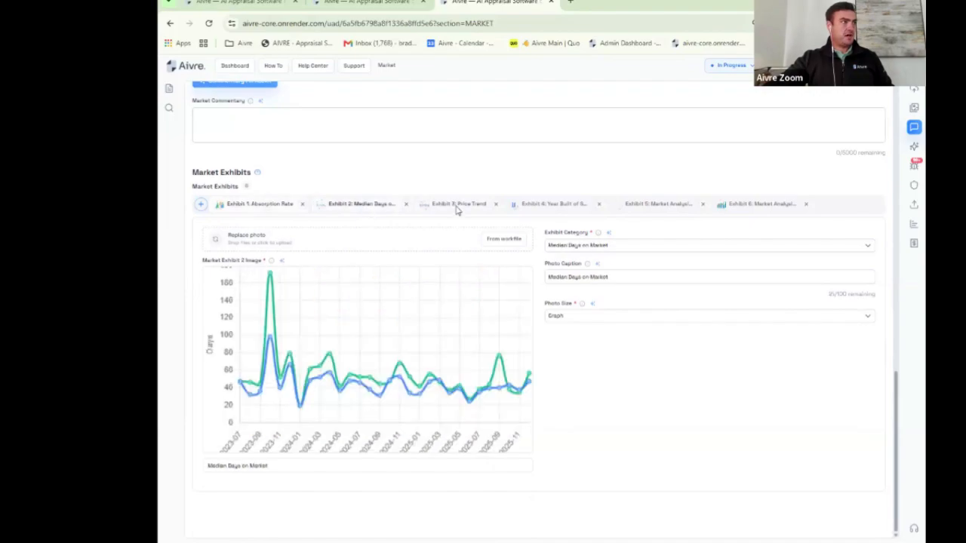
left_click(458, 209)
left_click(623, 277)
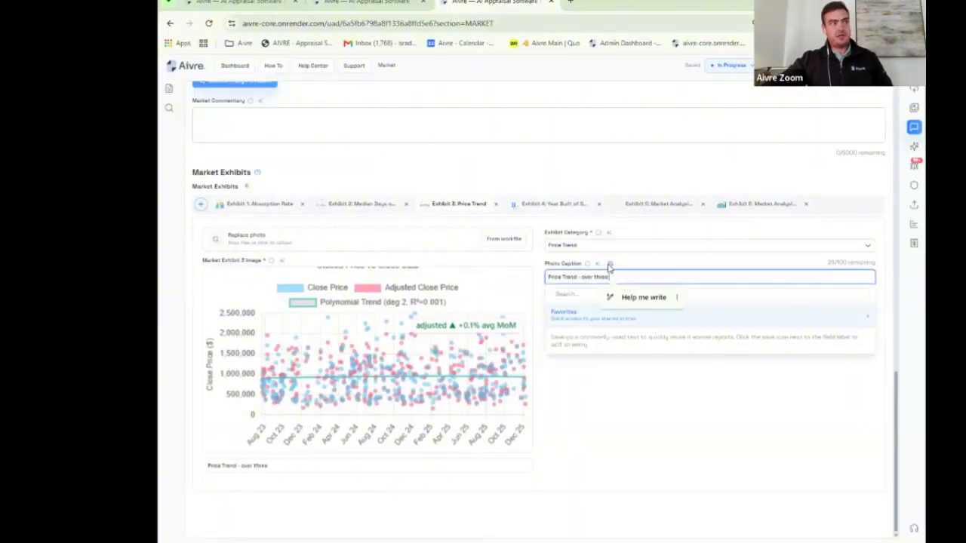
left_click(611, 264)
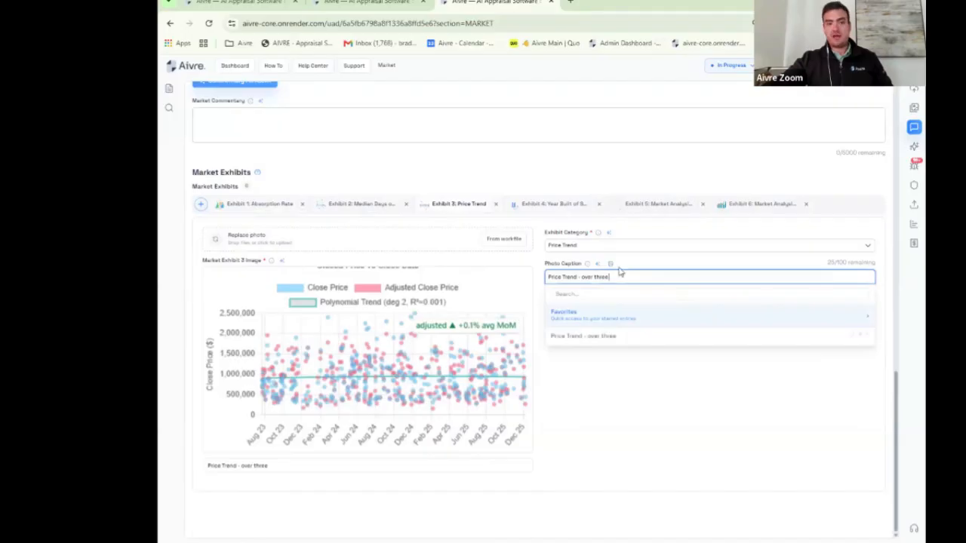
left_click(680, 386)
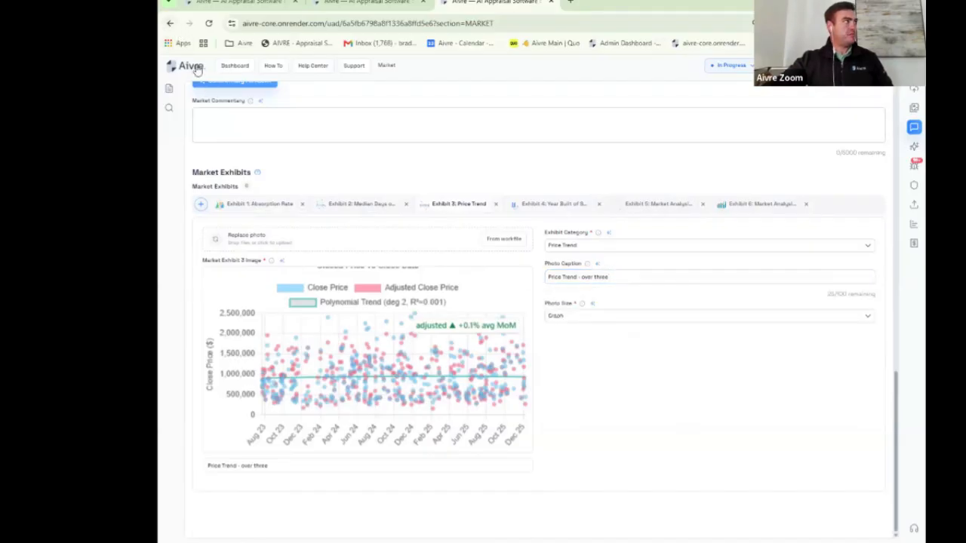
Step: Reopen the document outline and collapse its Market section
left_click(169, 89)
scroll(242, 323, "down", 3)
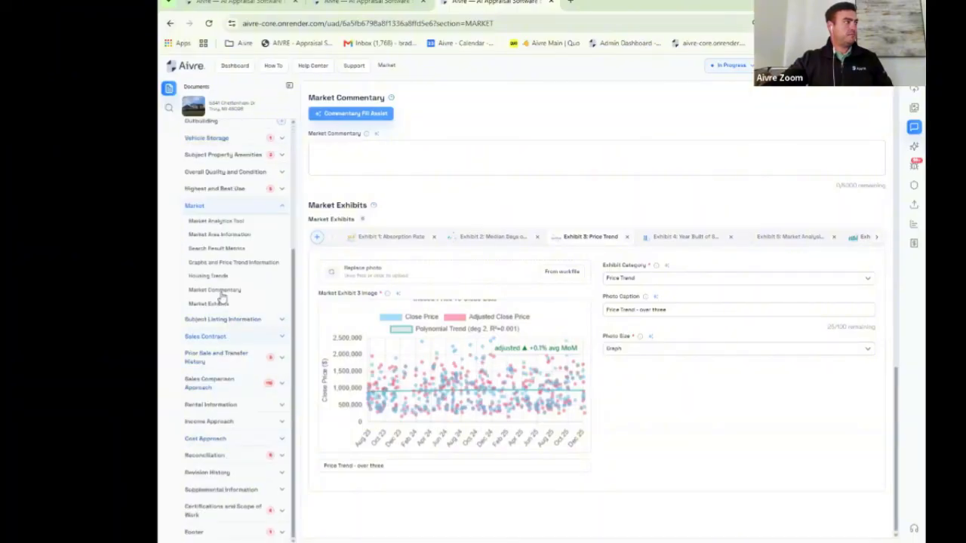
left_click(280, 207)
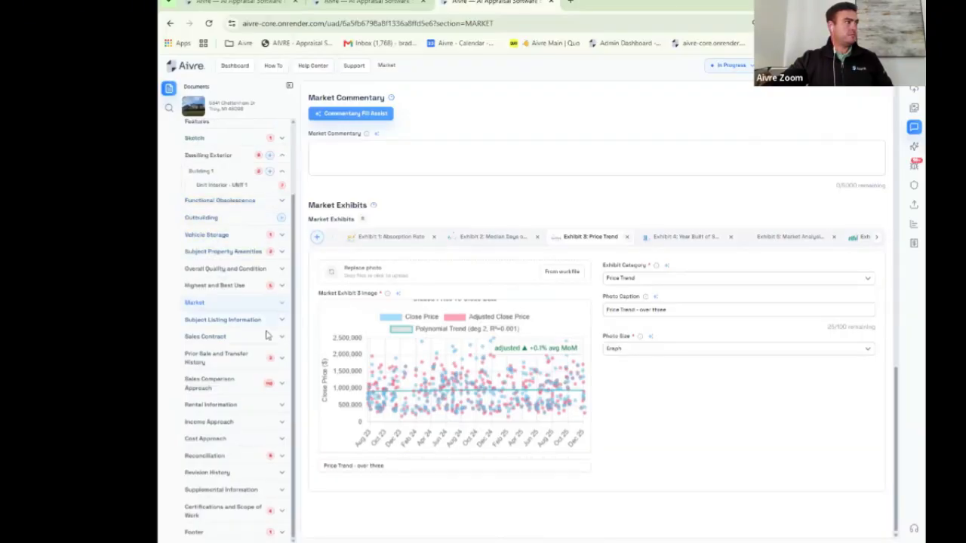
Step: Open Sales Comparison Approach, try Continue in Analytics, then return to the five-comparable grid
left_click(214, 381)
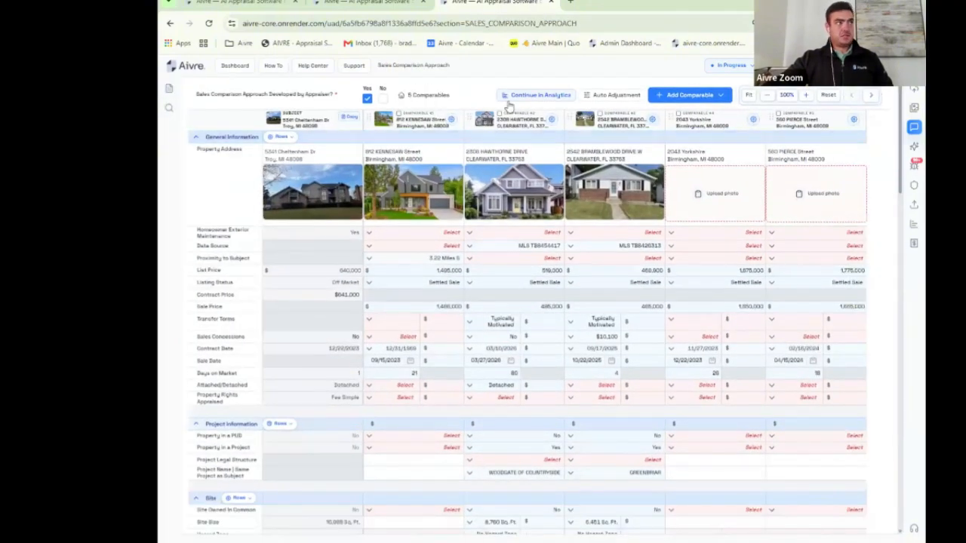
left_click(551, 97)
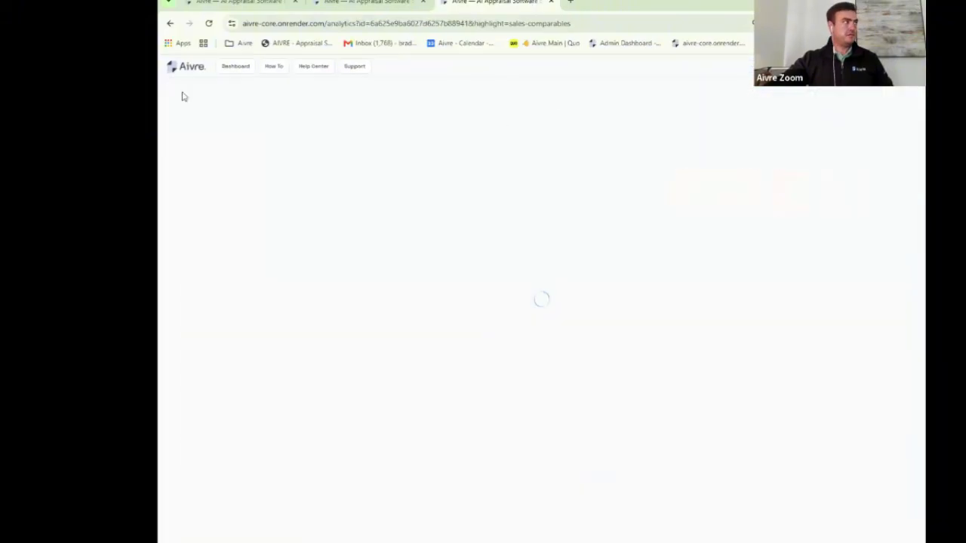
left_click(168, 24)
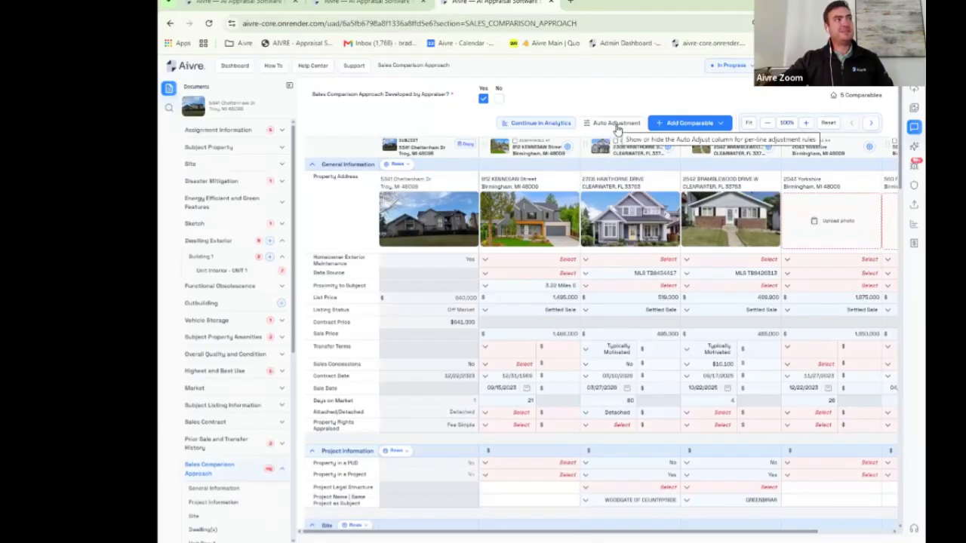
Step: Show the Auto Adjustment column and enlarge the comparison grid
left_click(616, 124)
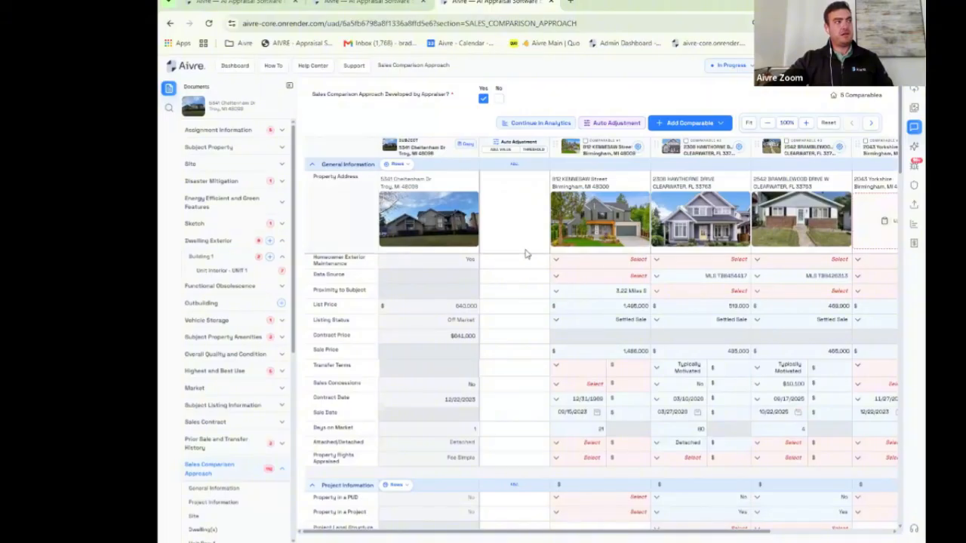
scroll(641, 227, "down", 2)
scroll(737, 213, "up", 2)
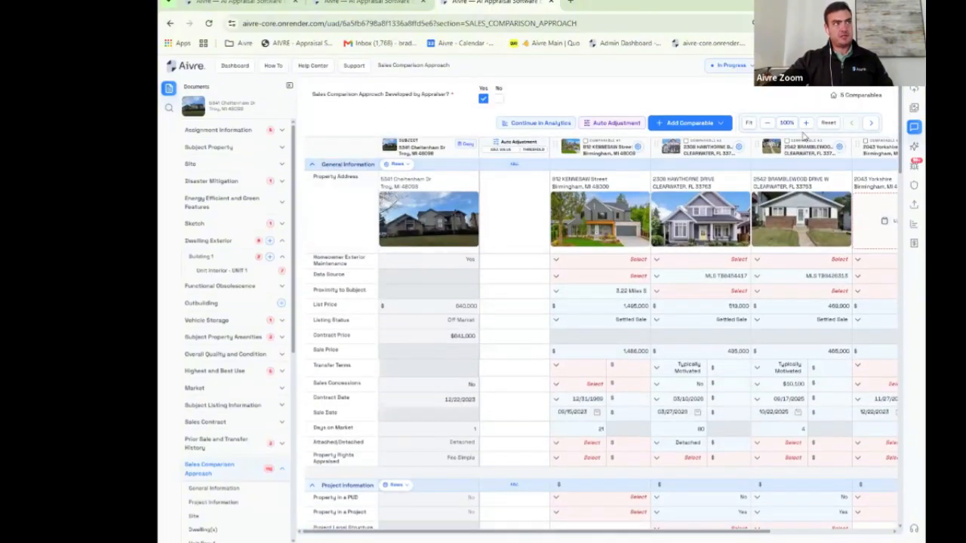
left_click(805, 123)
left_click(805, 123)
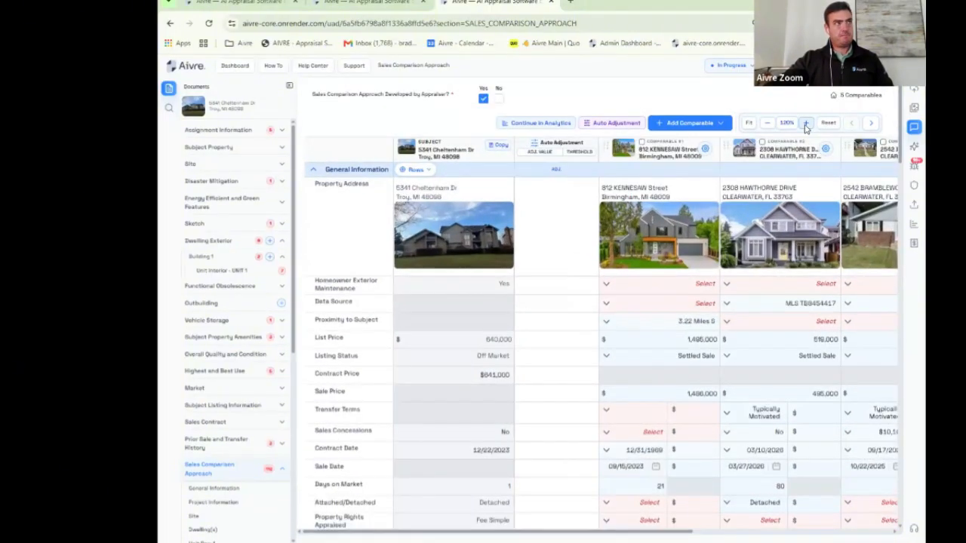
left_click(805, 123)
left_click(805, 123)
left_click(805, 123)
scroll(639, 257, "down", 7)
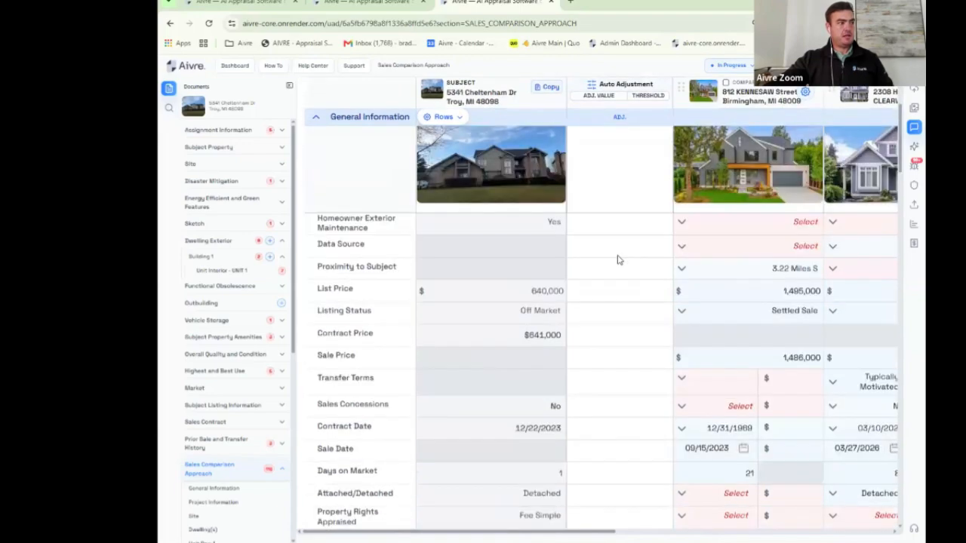
scroll(618, 261, "down", 1)
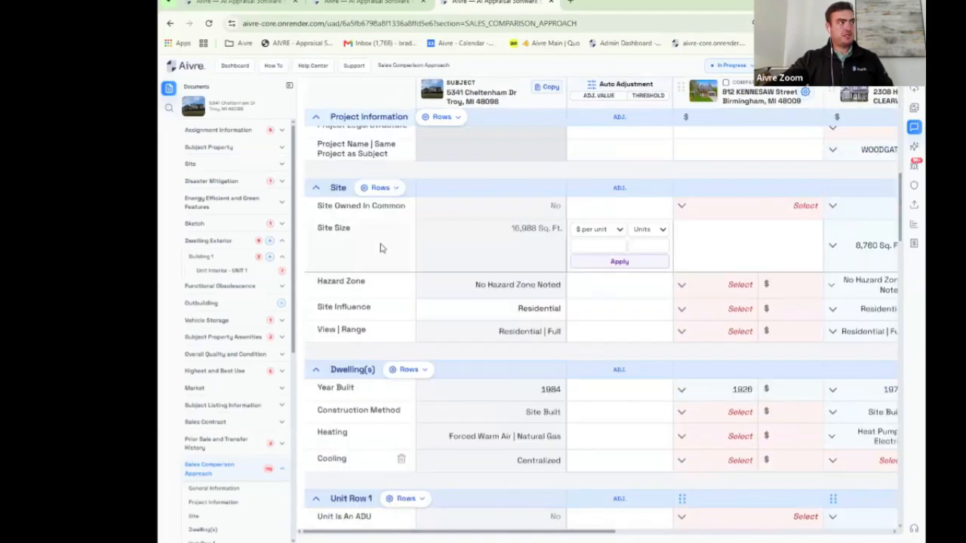
Step: Apply a $4 per unit Site Size auto adjustment on a Units basis to the comparables
left_click(618, 230)
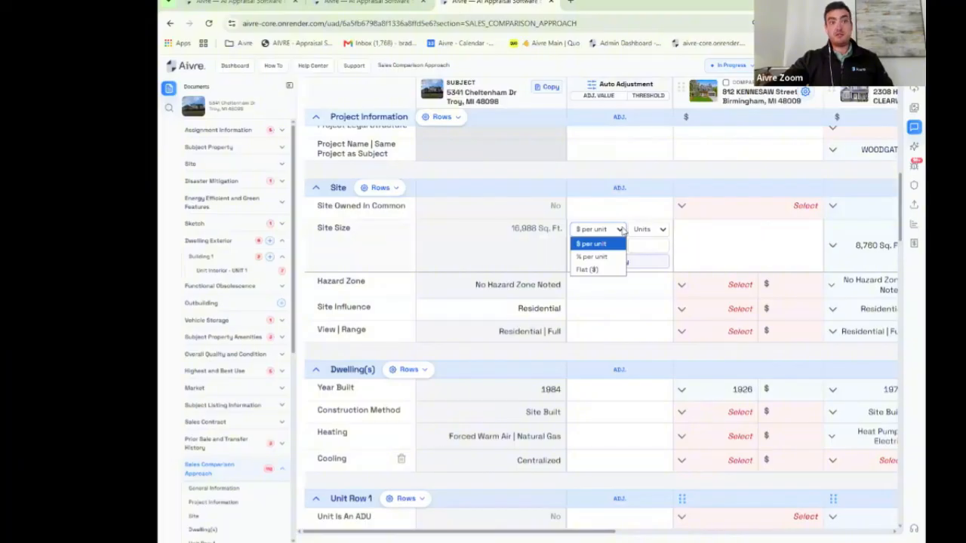
left_click(621, 231)
left_click(649, 230)
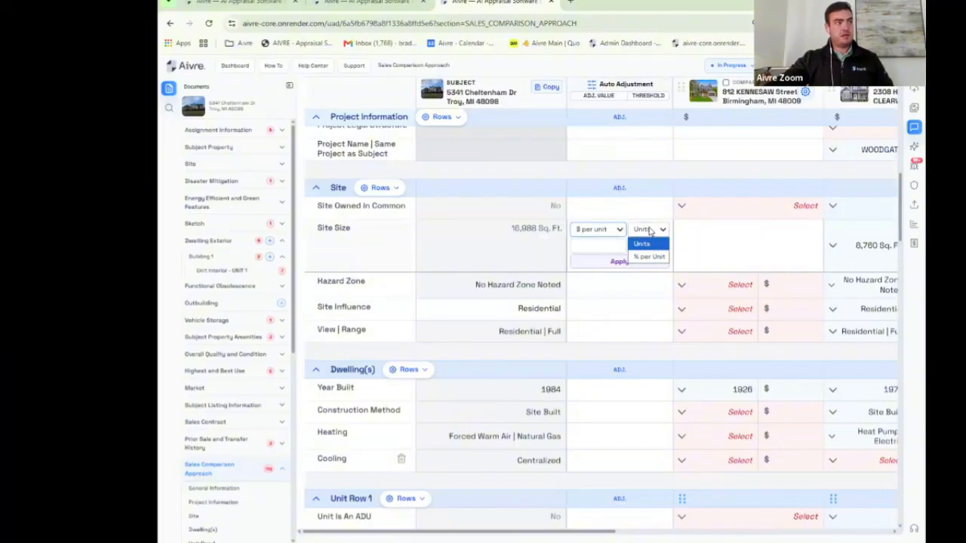
left_click(649, 231)
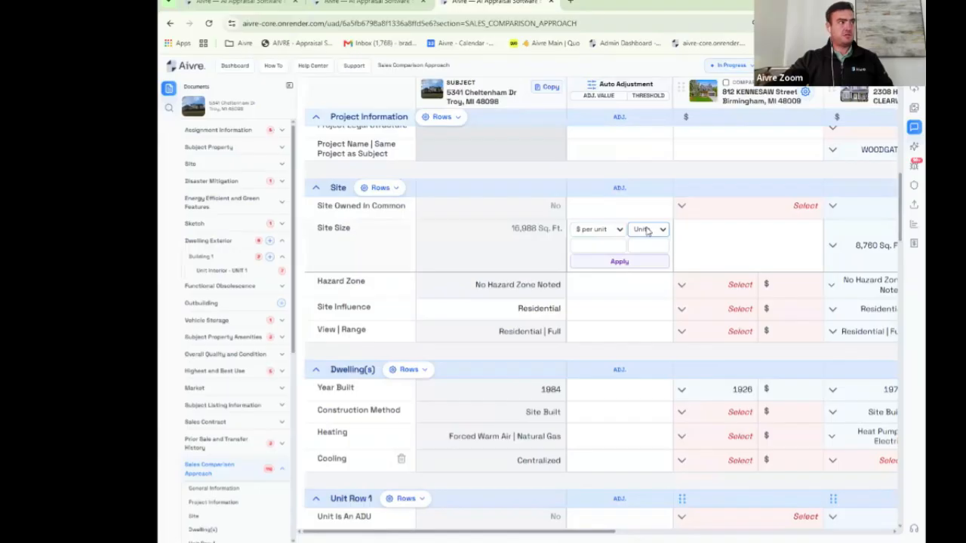
left_click(595, 244)
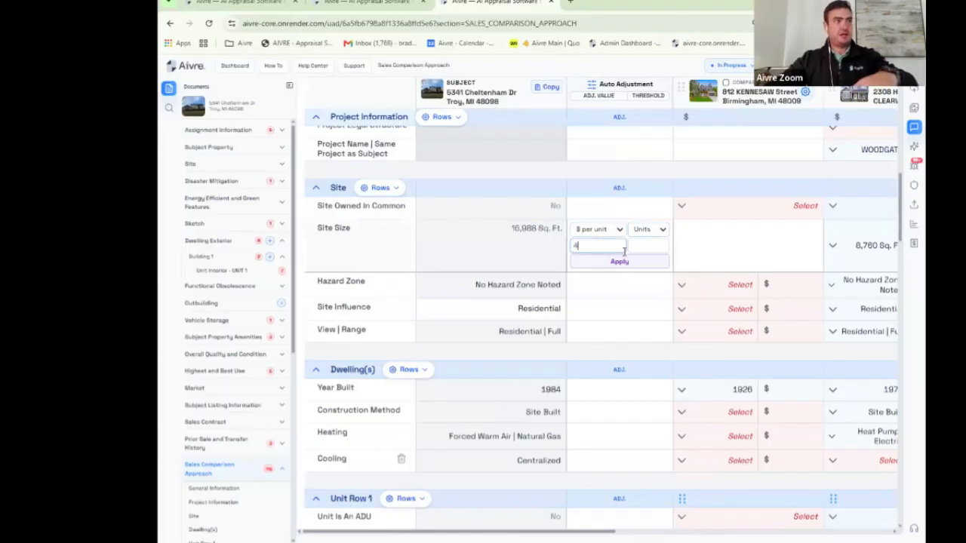
left_click_drag(608, 531, 698, 531)
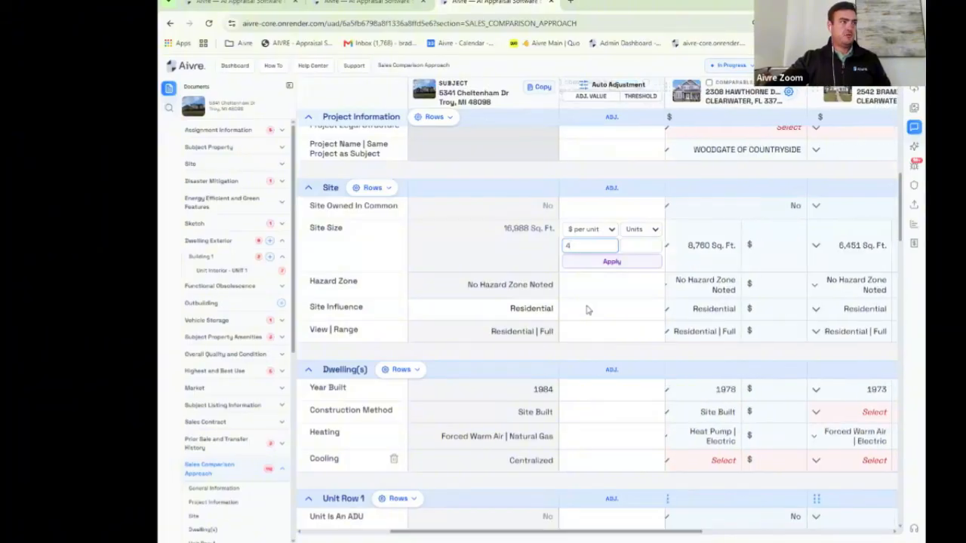
left_click(609, 263)
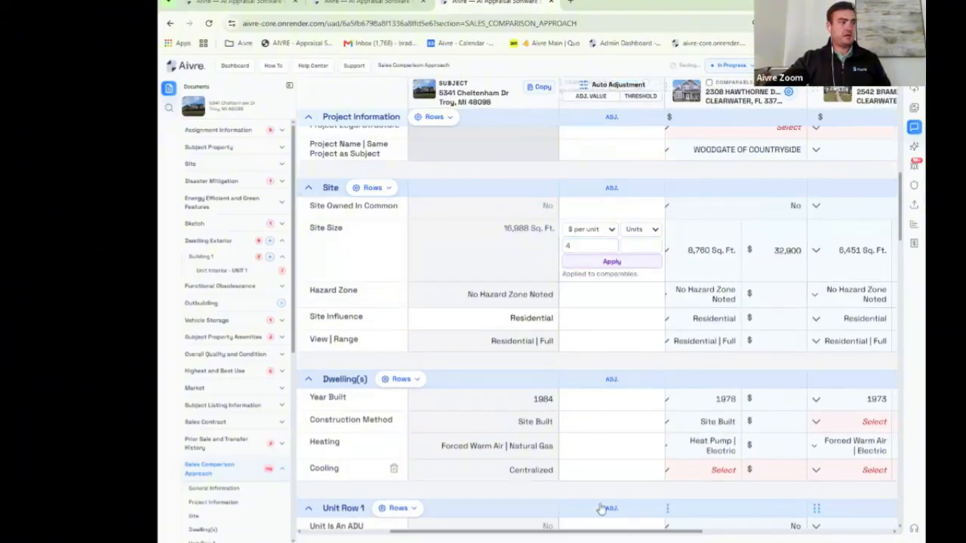
left_click_drag(611, 534, 472, 514)
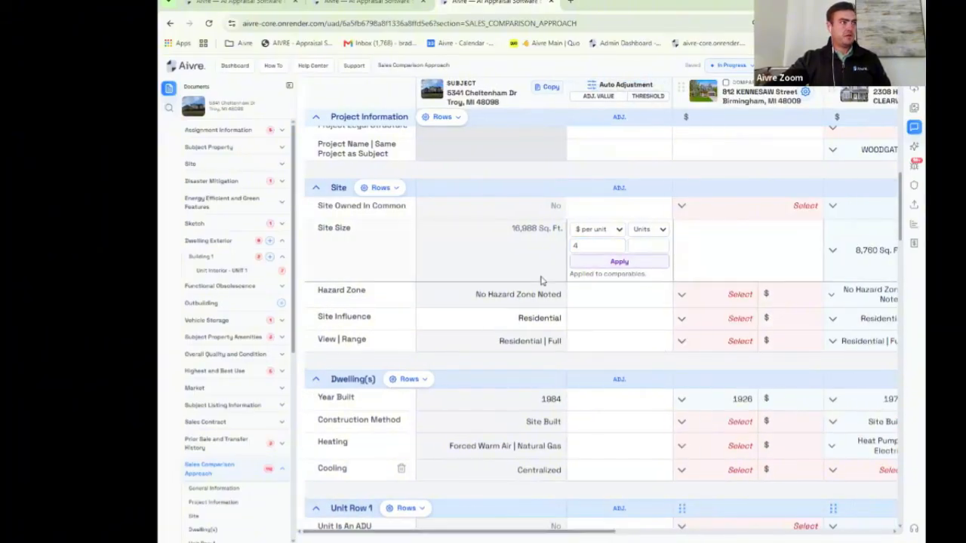
scroll(559, 277, "down", 5)
scroll(559, 277, "down", 15)
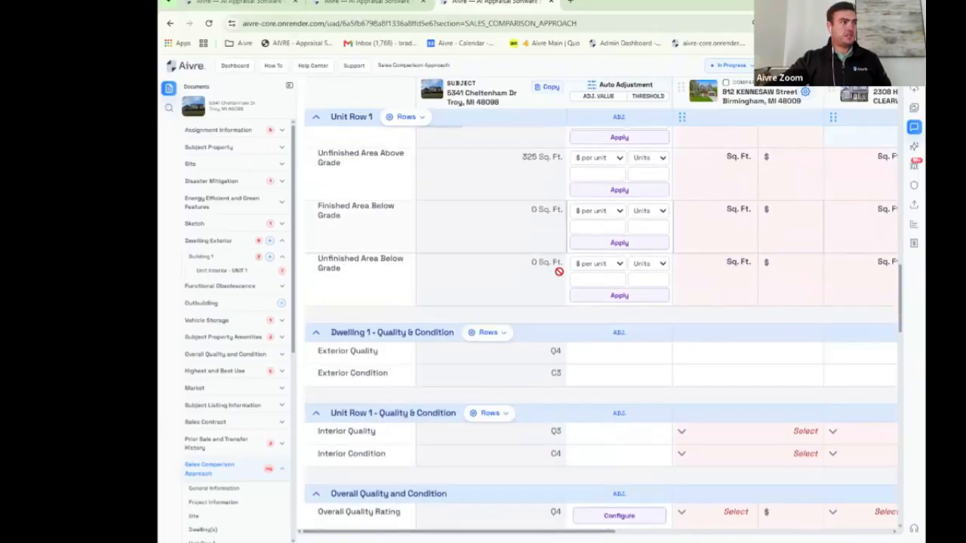
scroll(560, 272, "down", 6)
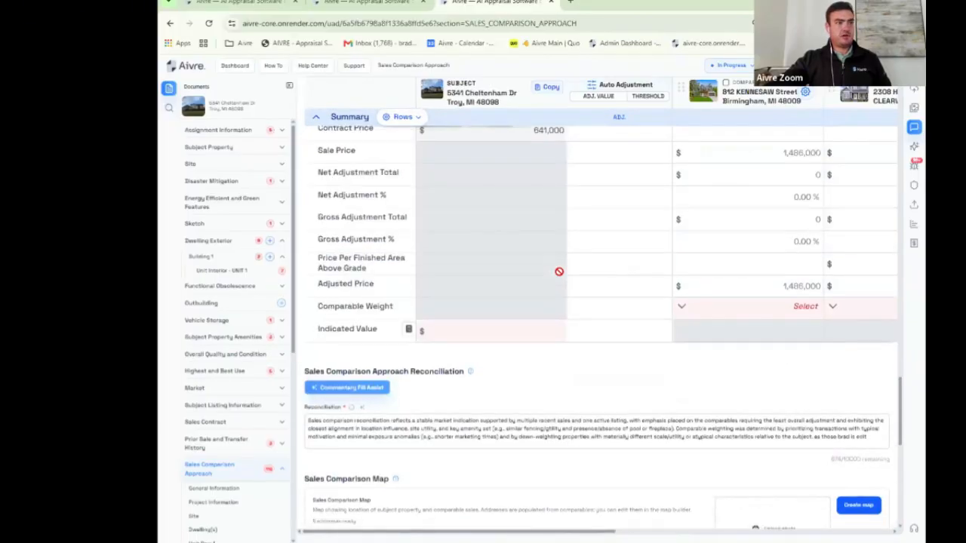
scroll(425, 252, "up", 2)
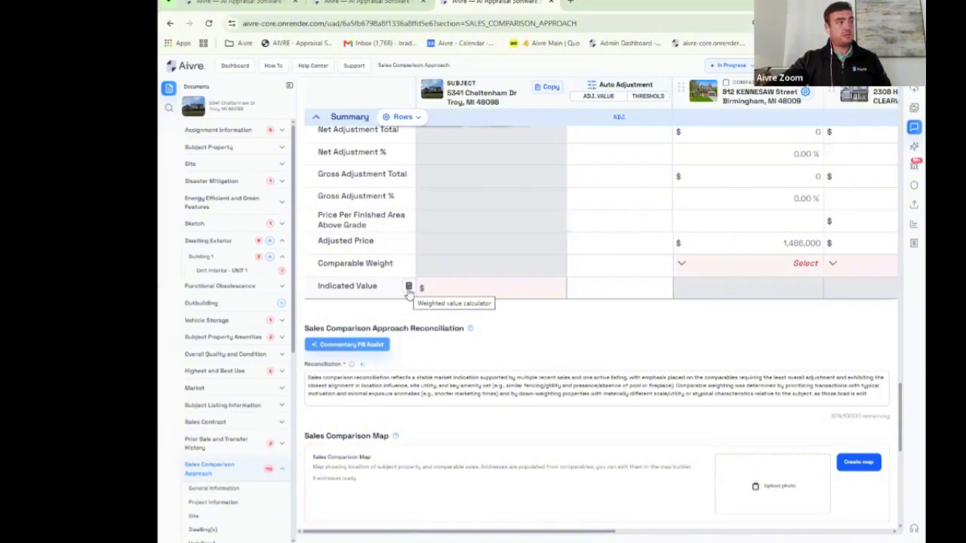
left_click(409, 288)
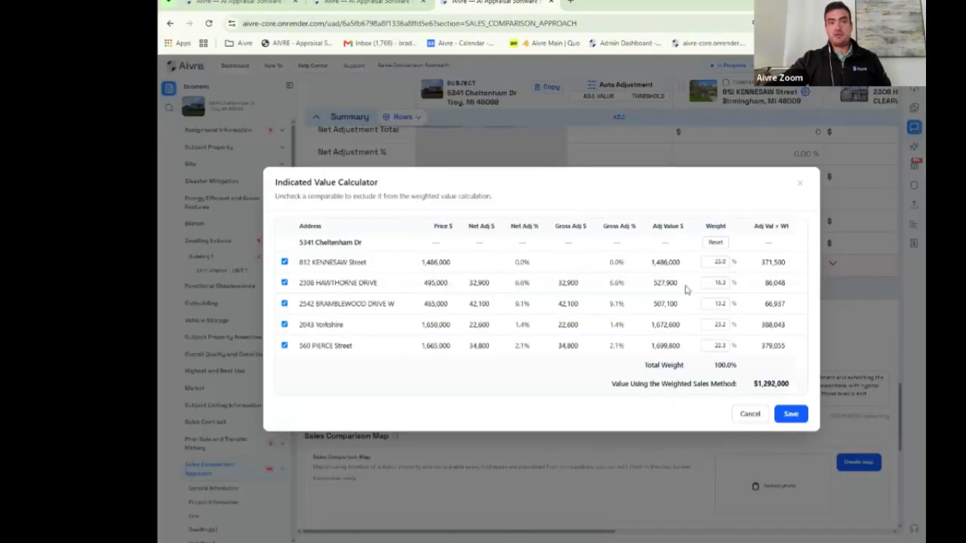
double_click(719, 262)
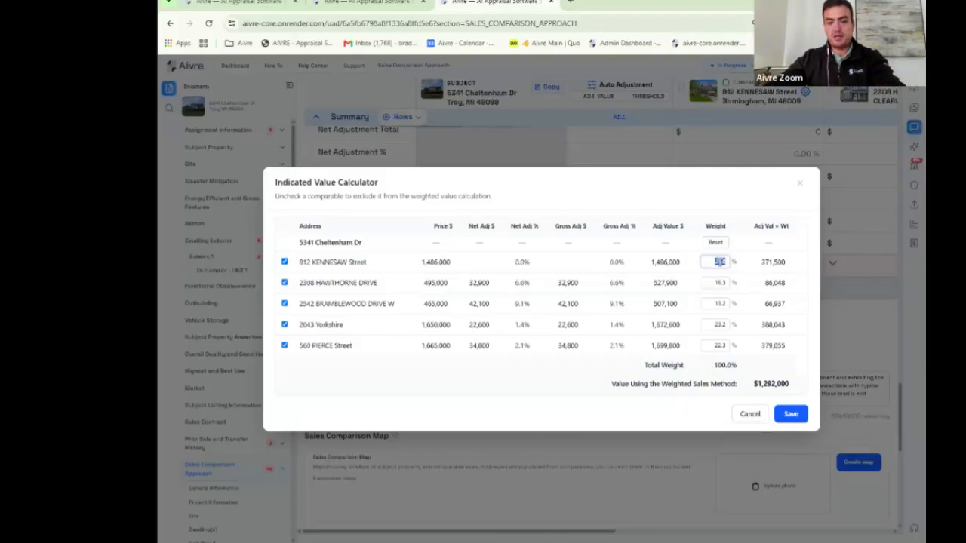
type("30")
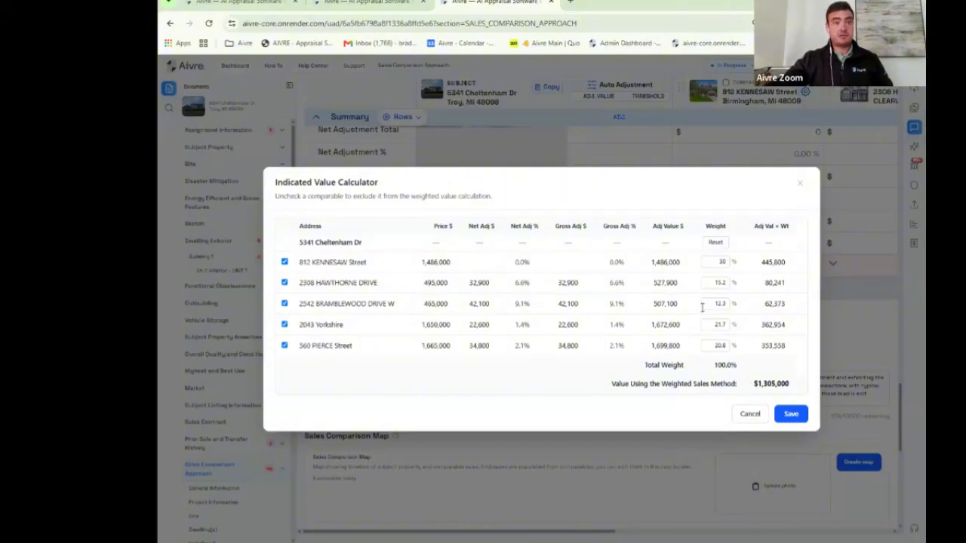
left_click(801, 188)
scroll(634, 225, "down", 3)
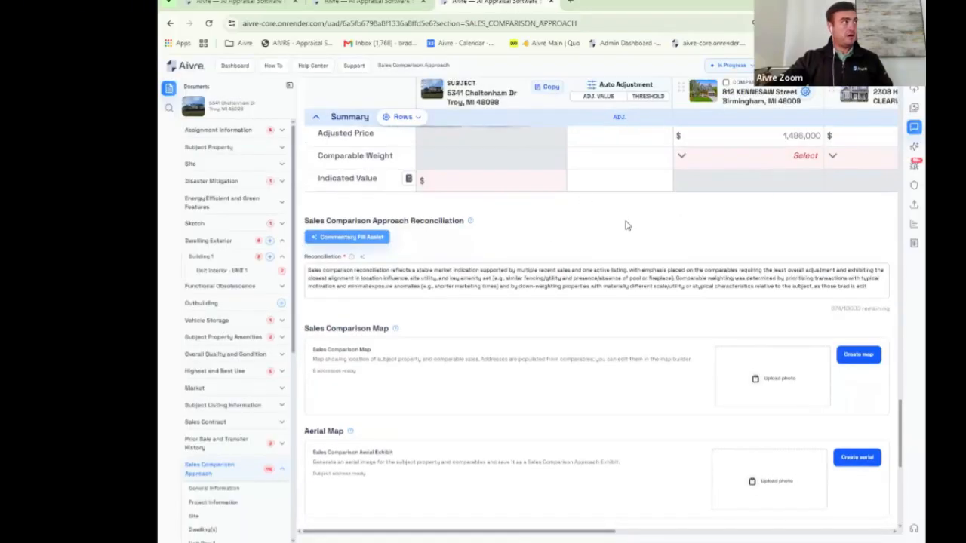
left_click(375, 4)
left_click(266, 4)
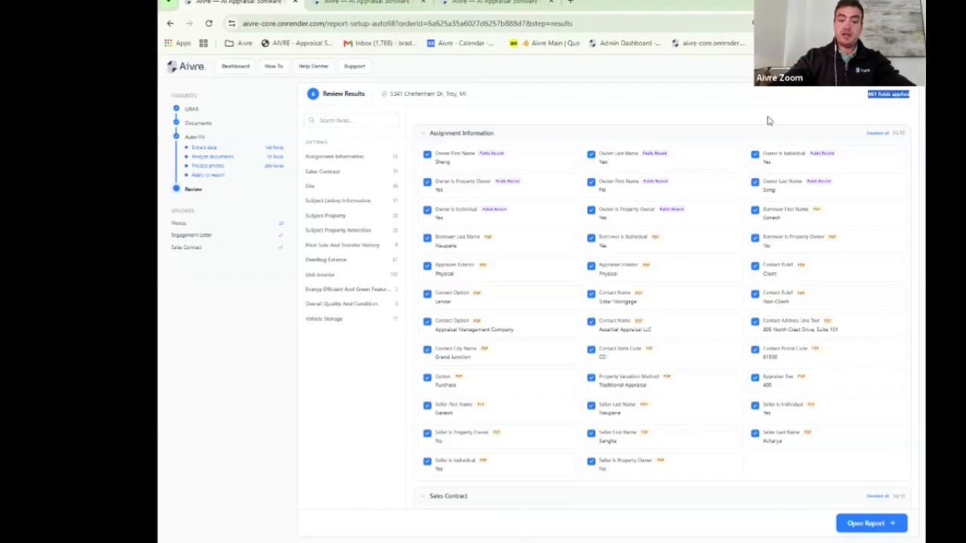
key("ctrl+plus")
key("ctrl+plus")
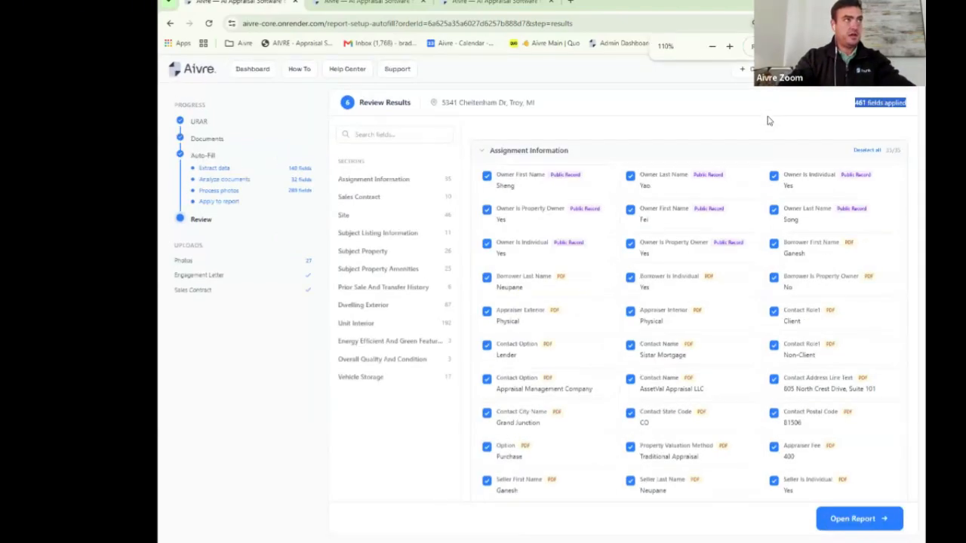
key("ctrl+minus")
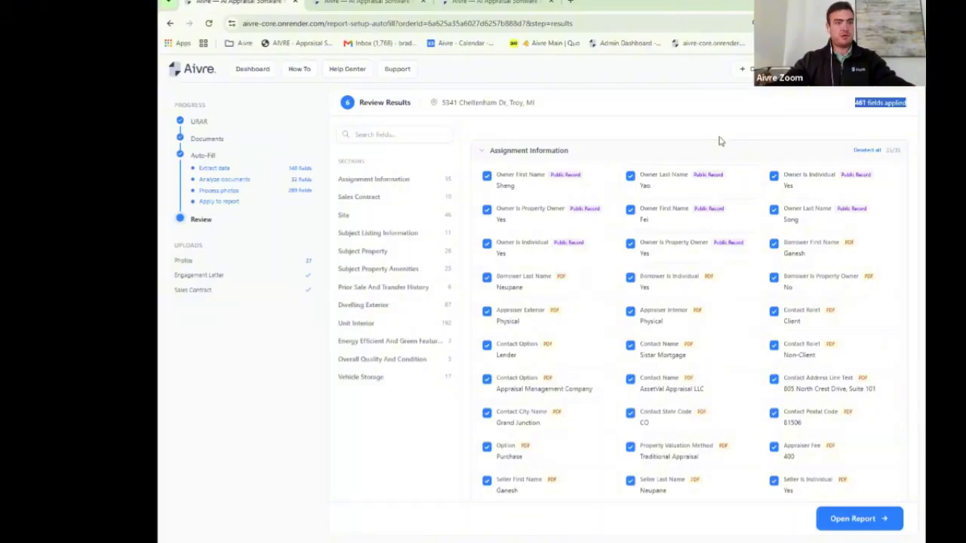
double_click(560, 276)
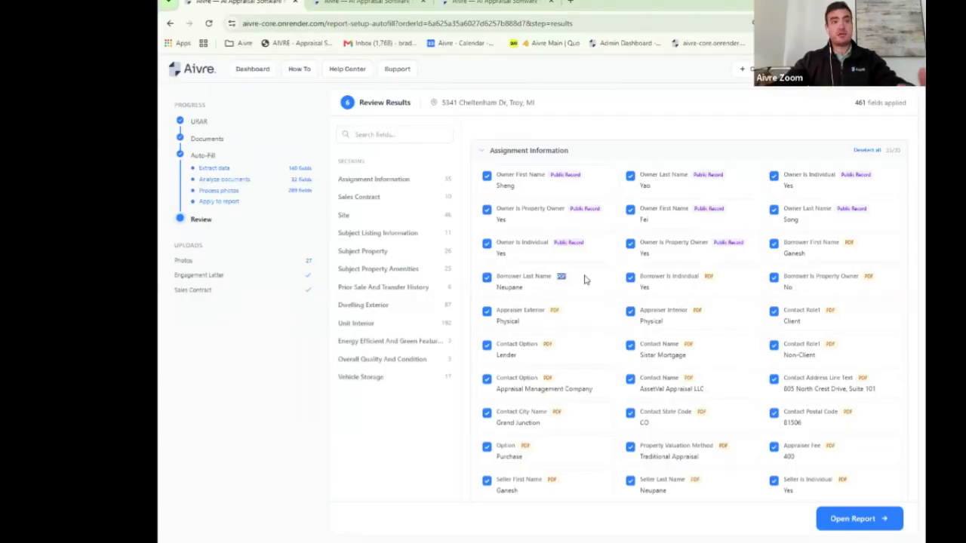
Step: Review the autofilled Unit Interior fields, marking the Image source tag on Condition Status
scroll(596, 197, "down", 15)
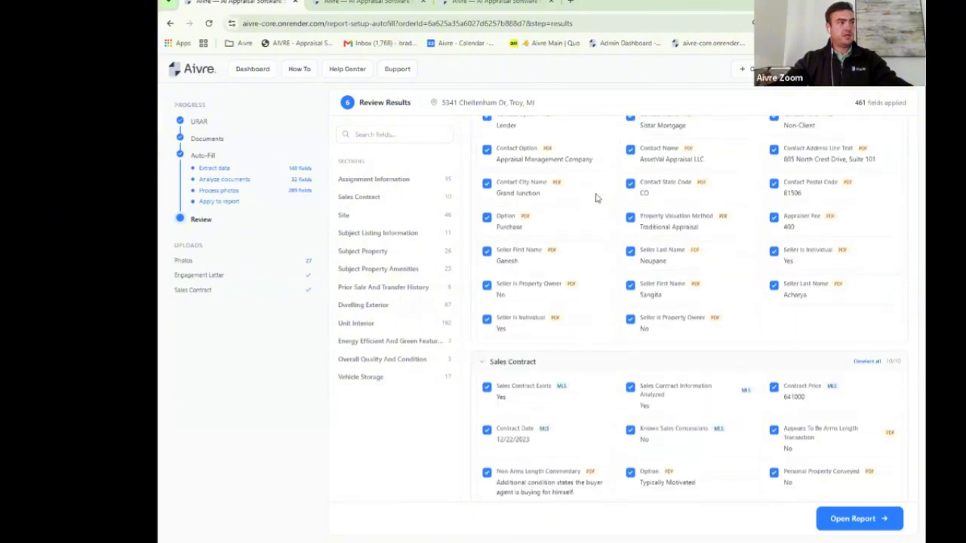
left_click(369, 323)
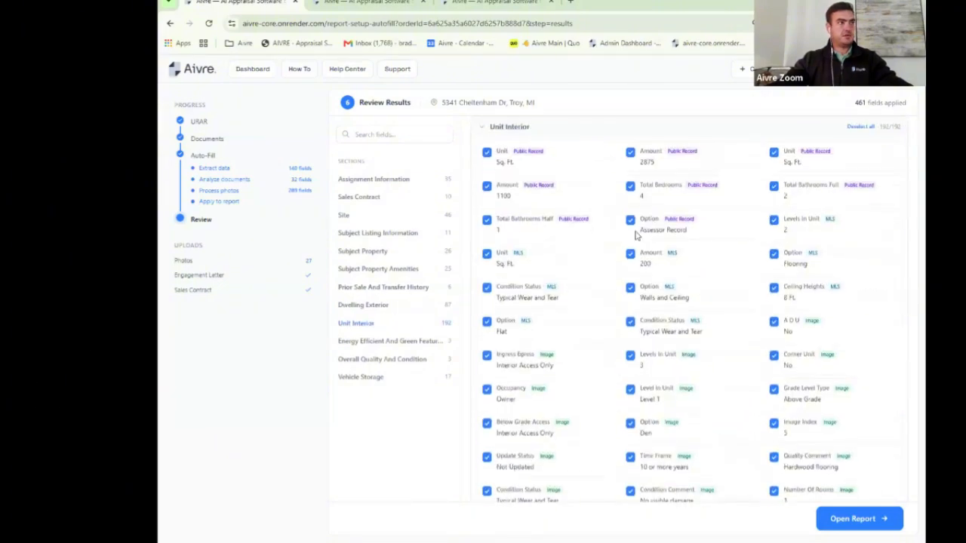
scroll(644, 219, "down", 3)
scroll(644, 219, "down", 4)
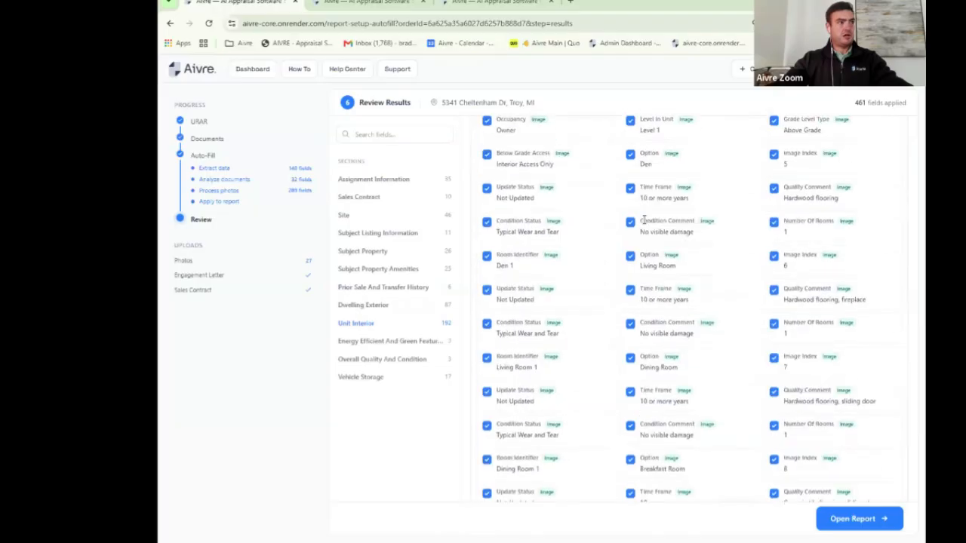
scroll(640, 222, "up", 5)
scroll(634, 227, "up", 5)
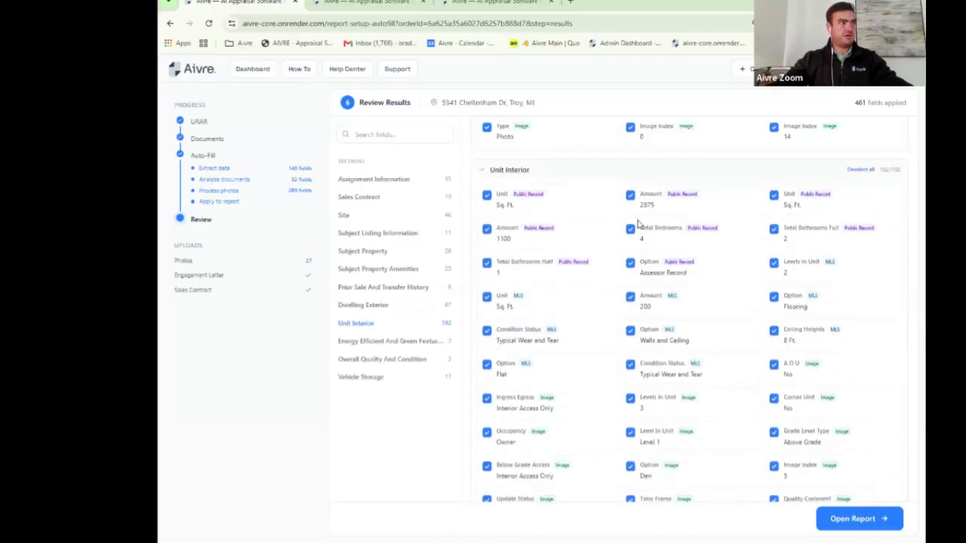
scroll(619, 238, "down", 7)
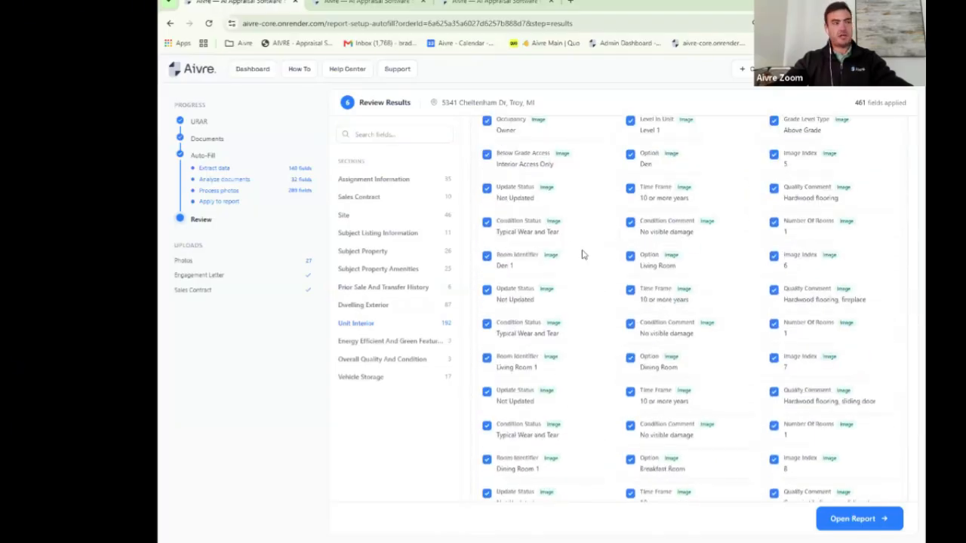
left_click_drag(547, 223, 579, 228)
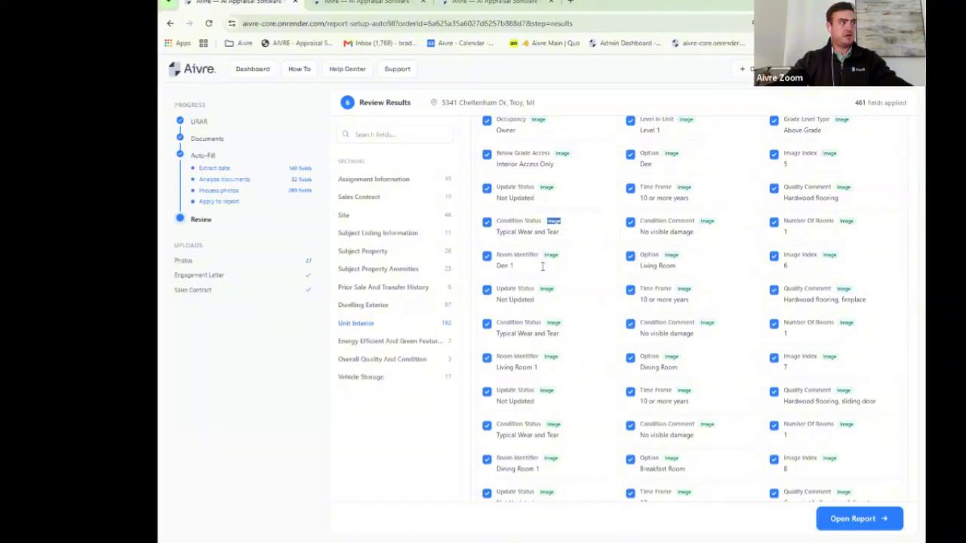
Step: Bring up the Dwelling Exterior fields with photo-derived Q4 quality and C3 condition
left_click(381, 308)
scroll(671, 240, "down", 3)
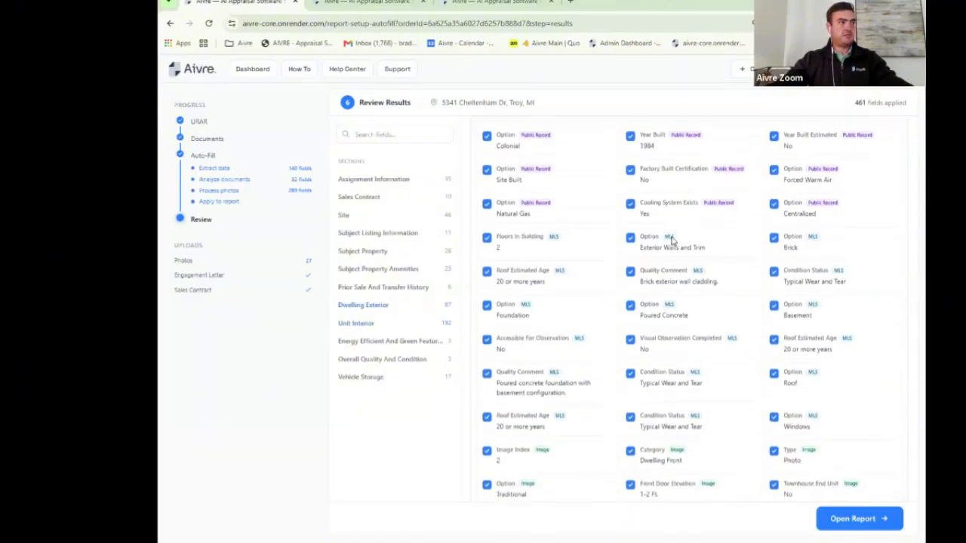
scroll(671, 240, "down", 5)
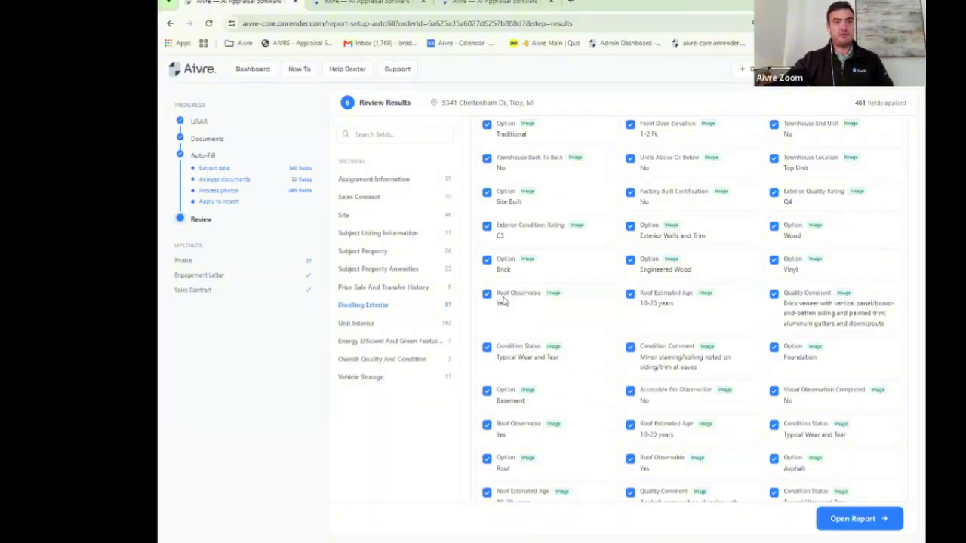
Step: Open the report, leave the review page, and dismiss the Export successful message on the map tab
left_click(861, 518)
left_click(589, 91)
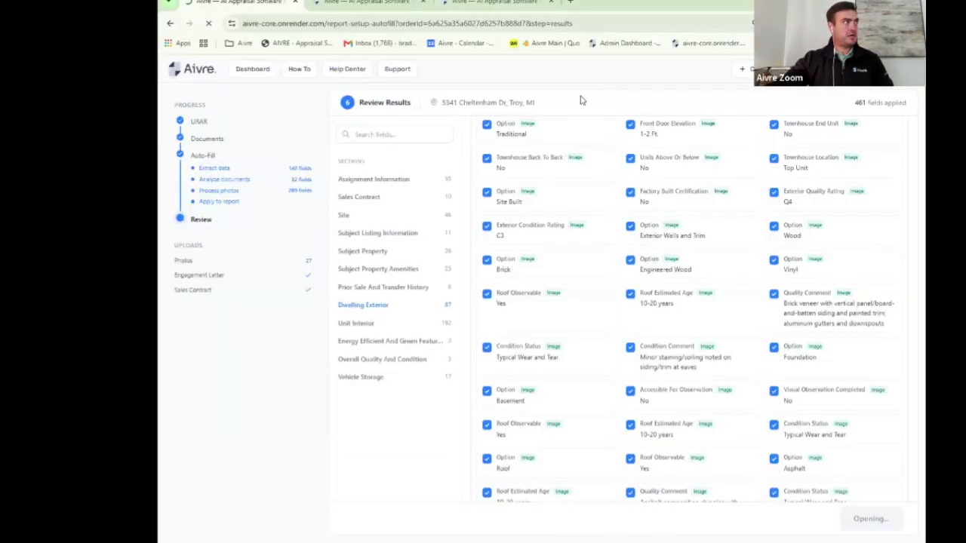
left_click(383, 5)
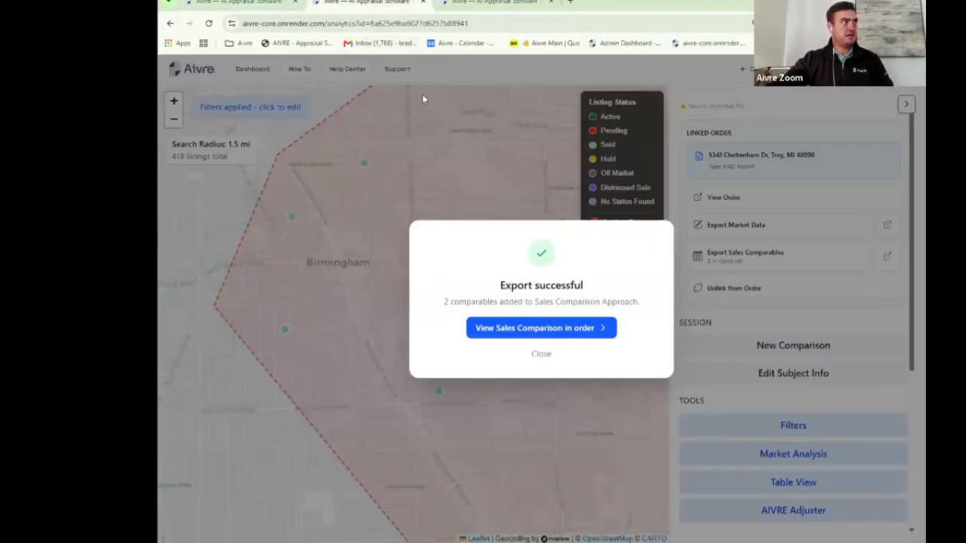
left_click(542, 354)
Step: Go to the dashboard and scroll down to page 2 of the 23-project list
left_click(270, 72)
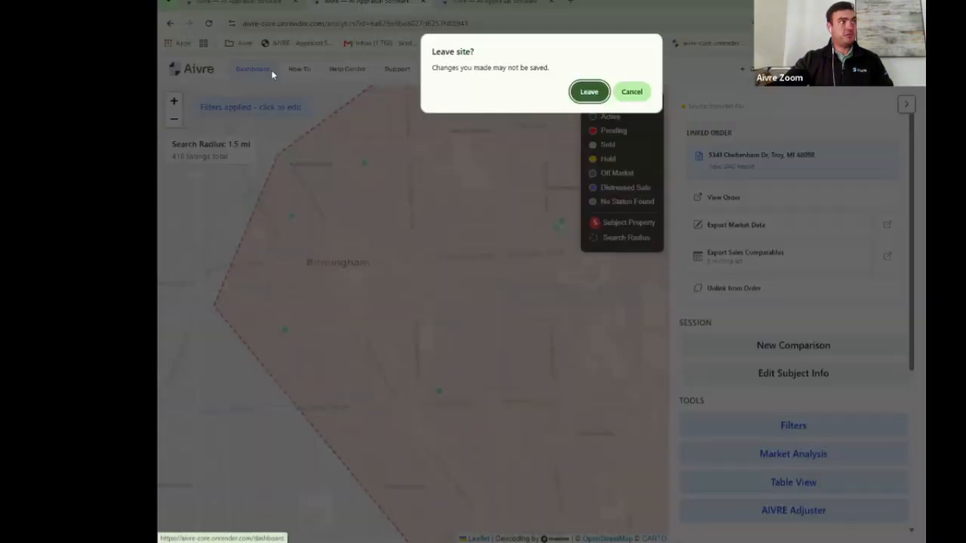
left_click(588, 91)
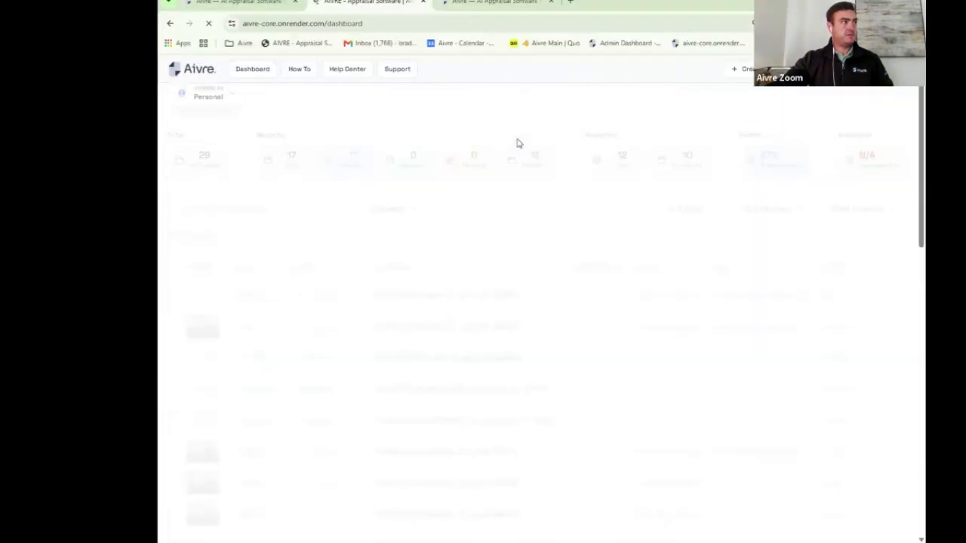
scroll(487, 218, "down", 5)
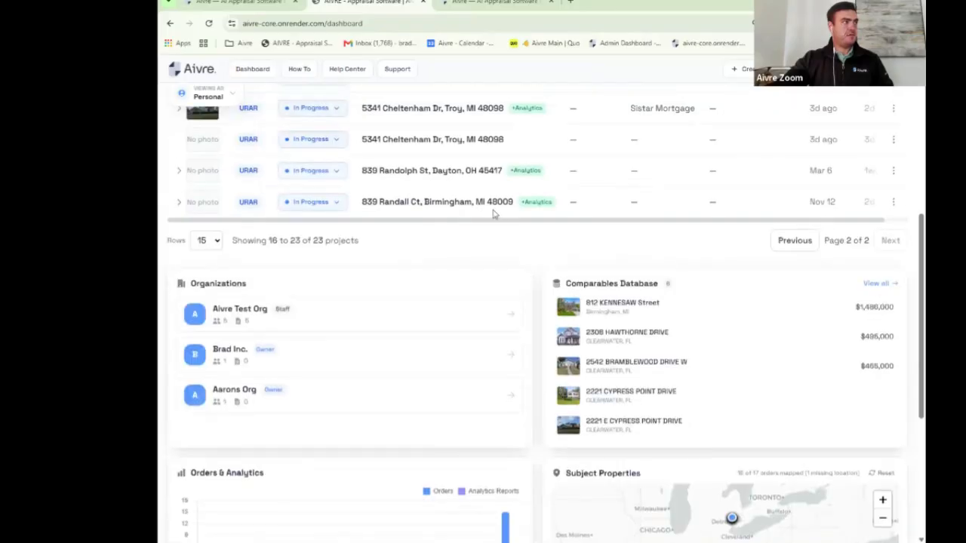
left_click(458, 214)
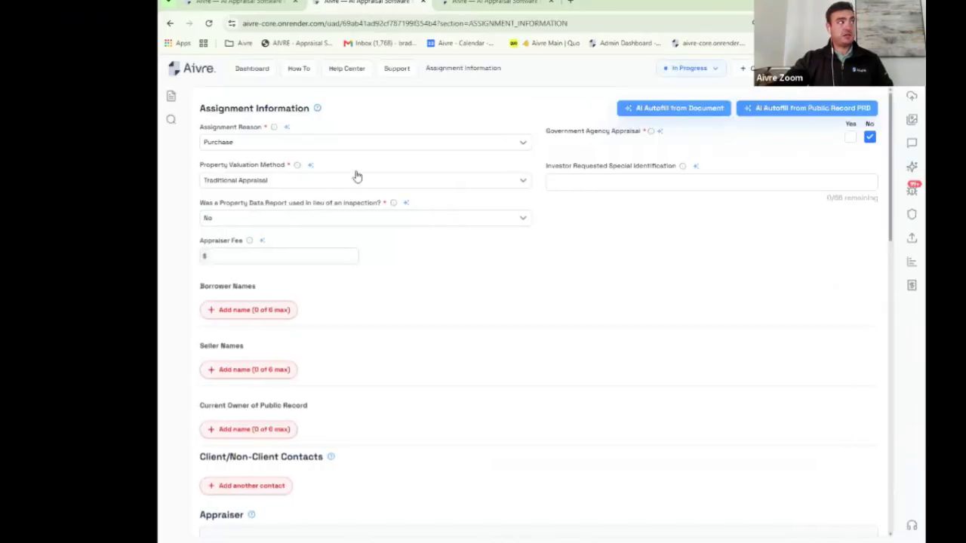
left_click(178, 99)
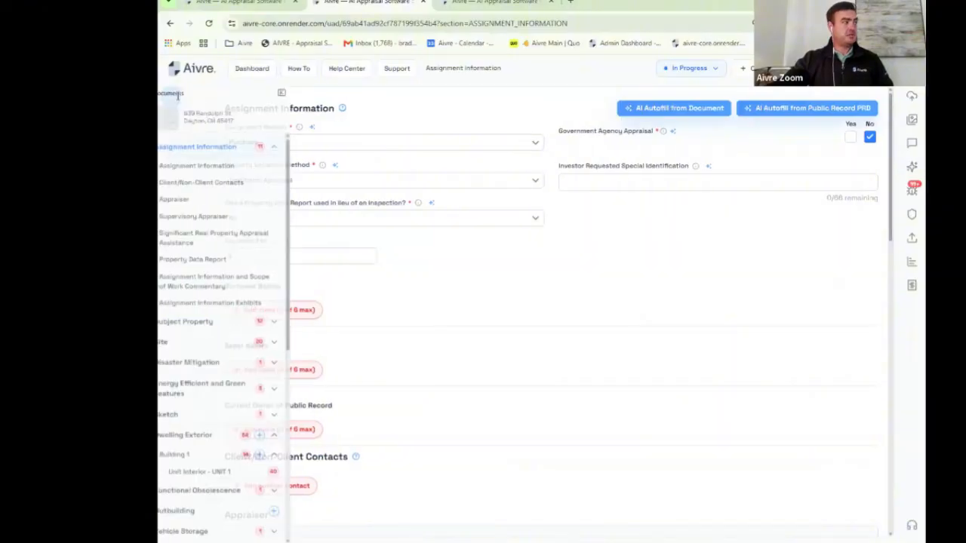
scroll(238, 257, "down", 3)
left_click(255, 257)
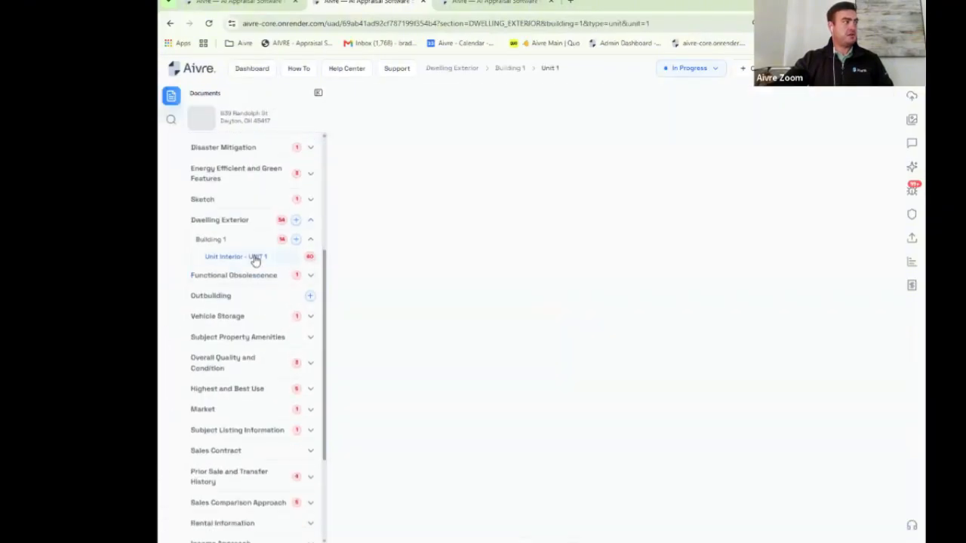
left_click(318, 93)
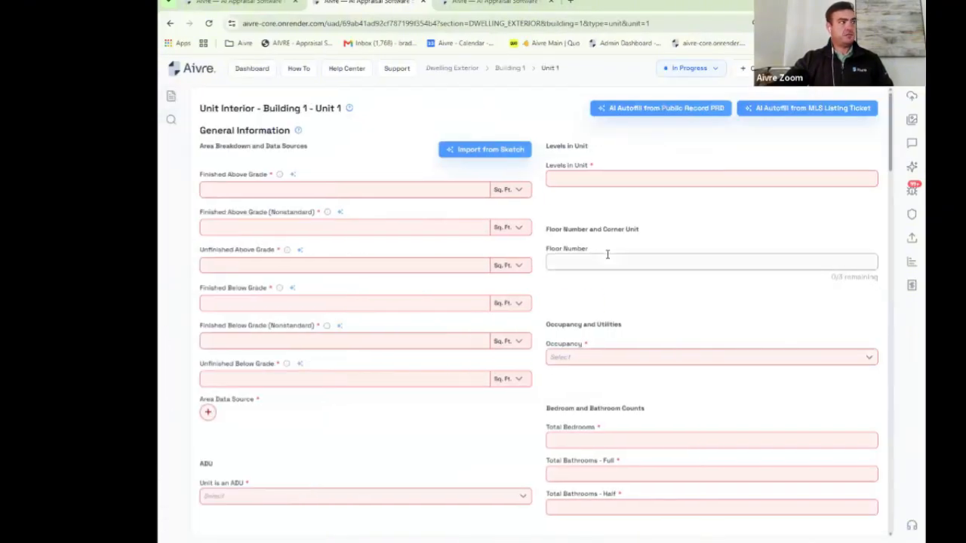
Step: Scroll through the blank Unit 1 interior form, then return to the other order's tab
scroll(625, 244, "down", 10)
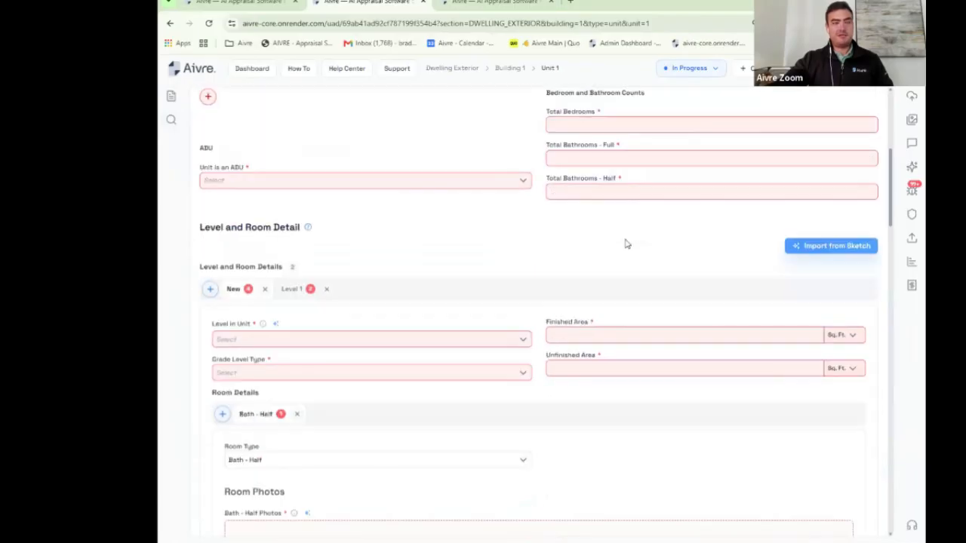
scroll(625, 244, "down", 8)
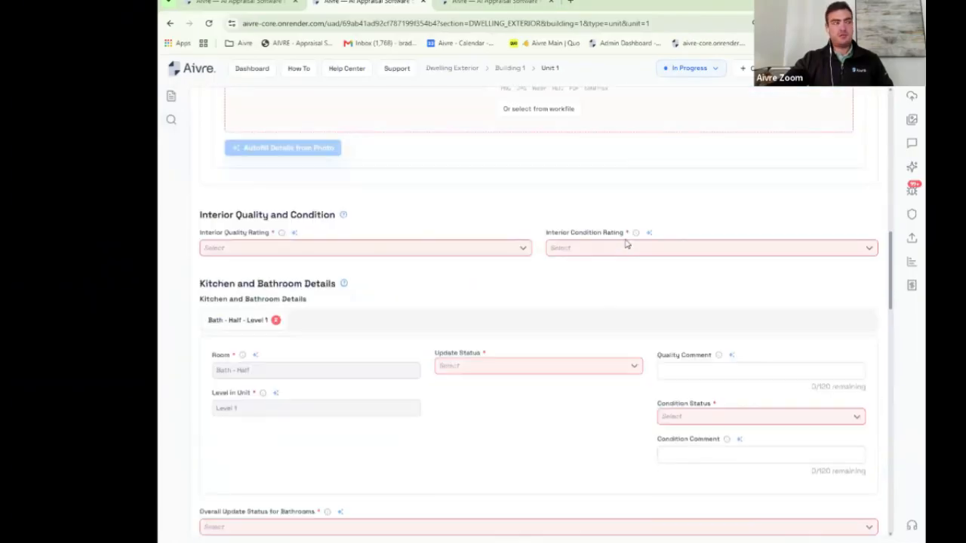
scroll(625, 244, "down", 8)
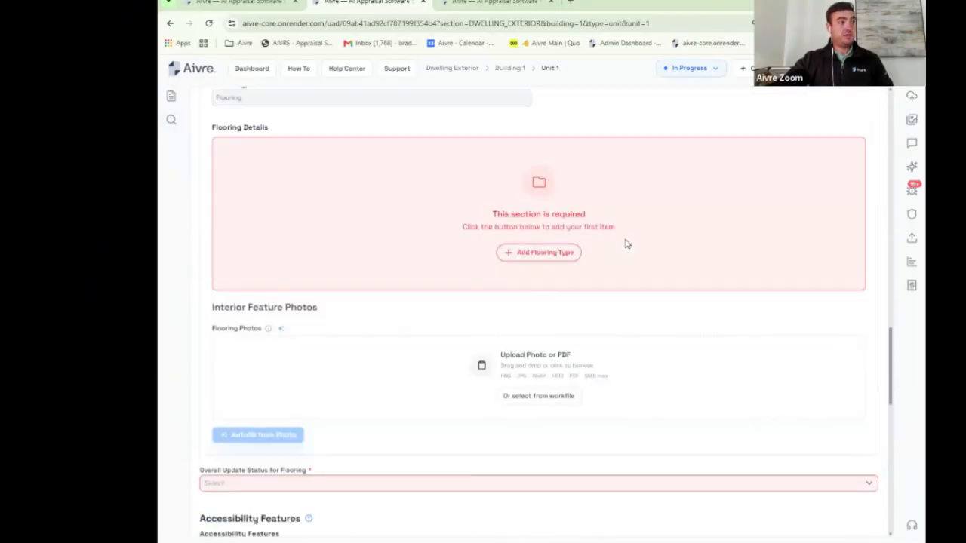
scroll(625, 244, "down", 2)
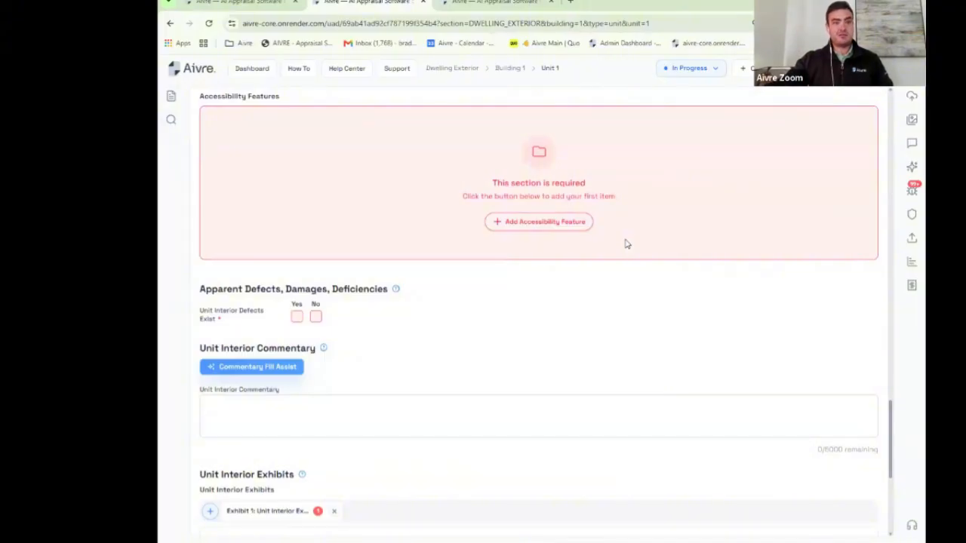
scroll(639, 282, "down", 2)
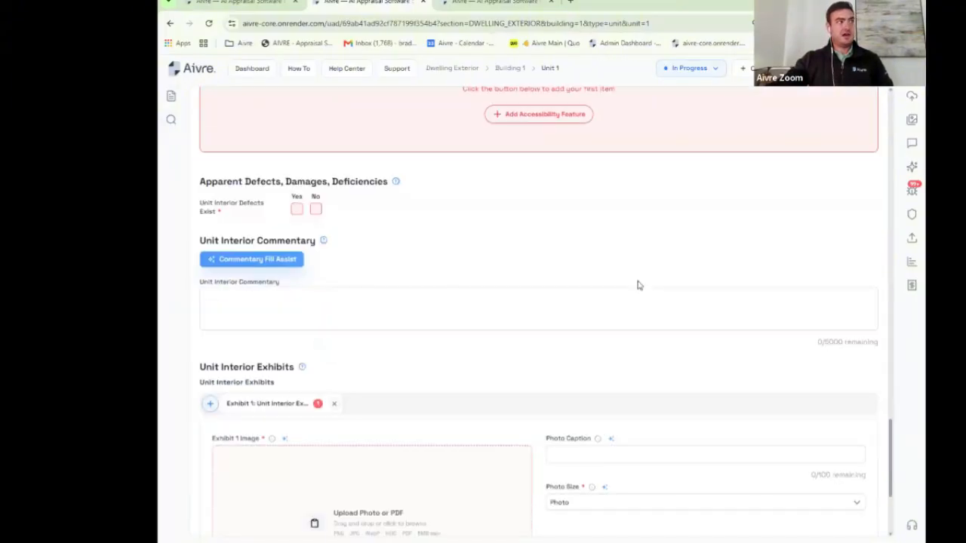
scroll(638, 282, "up", 5)
scroll(638, 285, "up", 10)
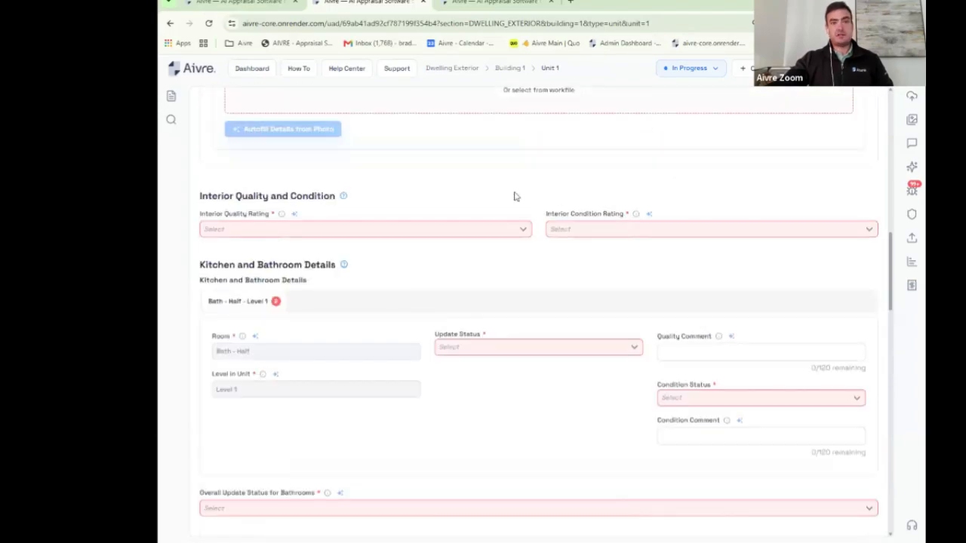
left_click(262, 3)
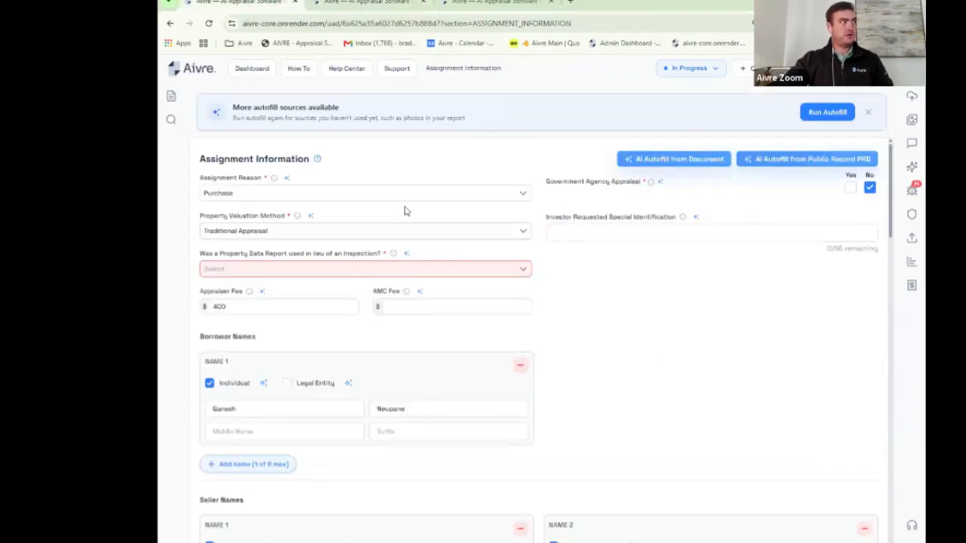
Step: Open the Unit Interior - Unit 1 form full-width and dismiss the 'More autofill sources' banner
left_click(170, 96)
scroll(249, 305, "down", 2)
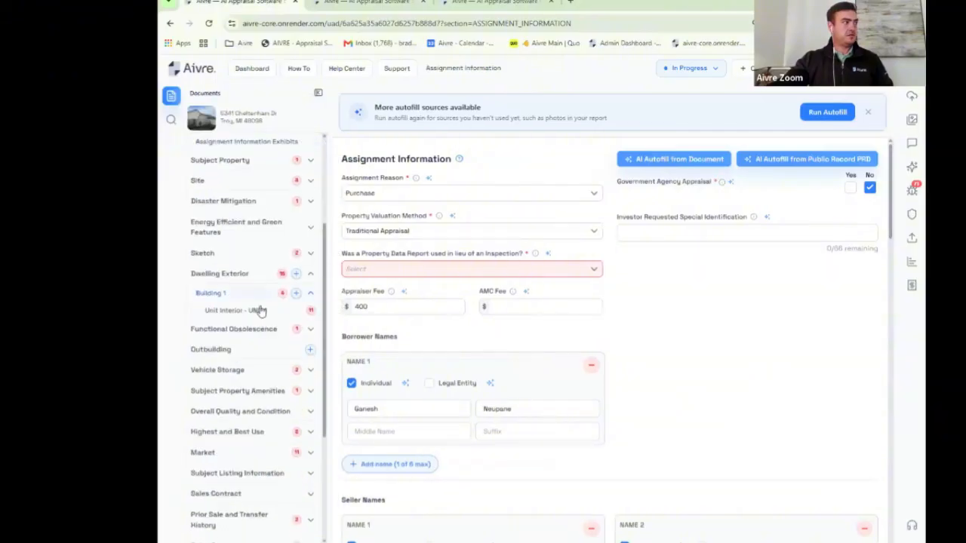
left_click(253, 310)
left_click(318, 94)
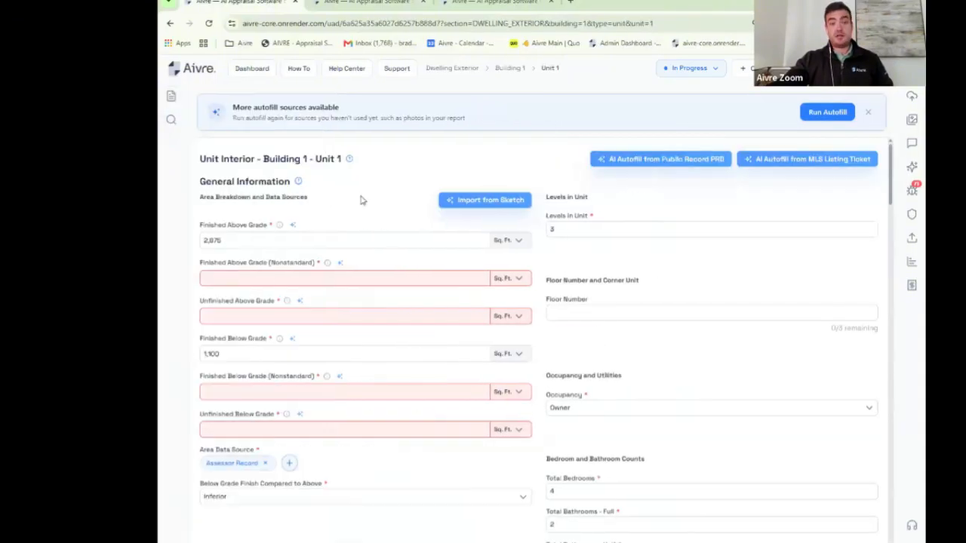
left_click(868, 111)
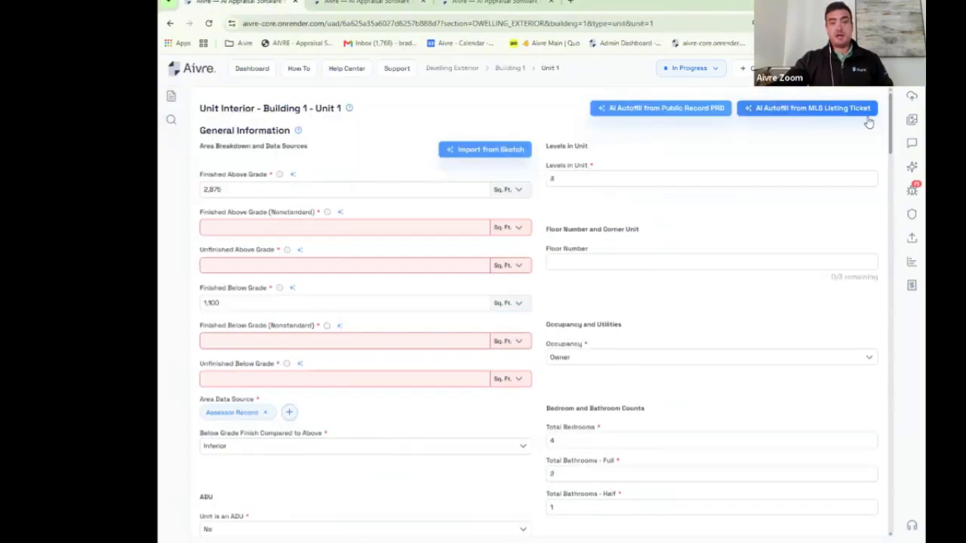
Step: Review the Level 1 Living Room, Dining Room, Breakfast Room and Kitchen photos
scroll(627, 253, "down", 1)
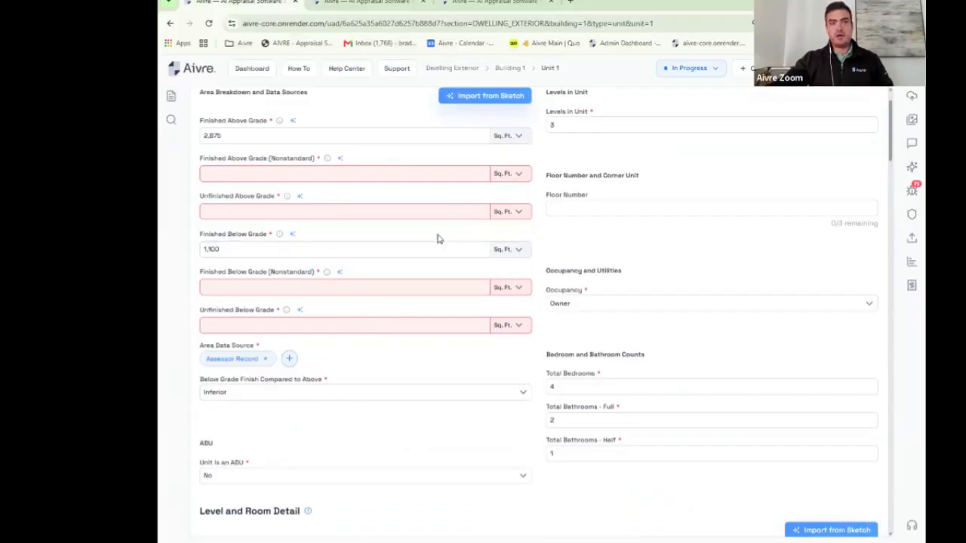
scroll(444, 238, "up", 1)
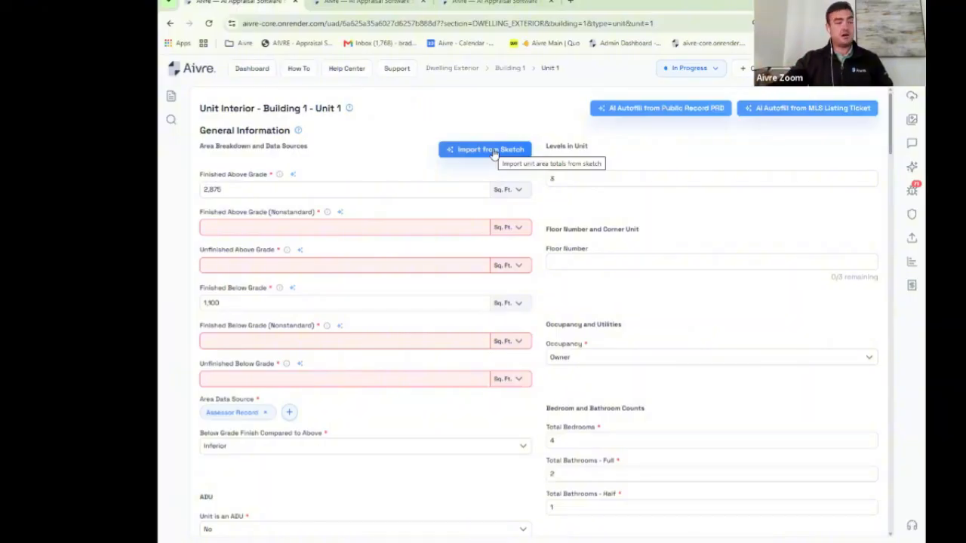
scroll(478, 304, "down", 6)
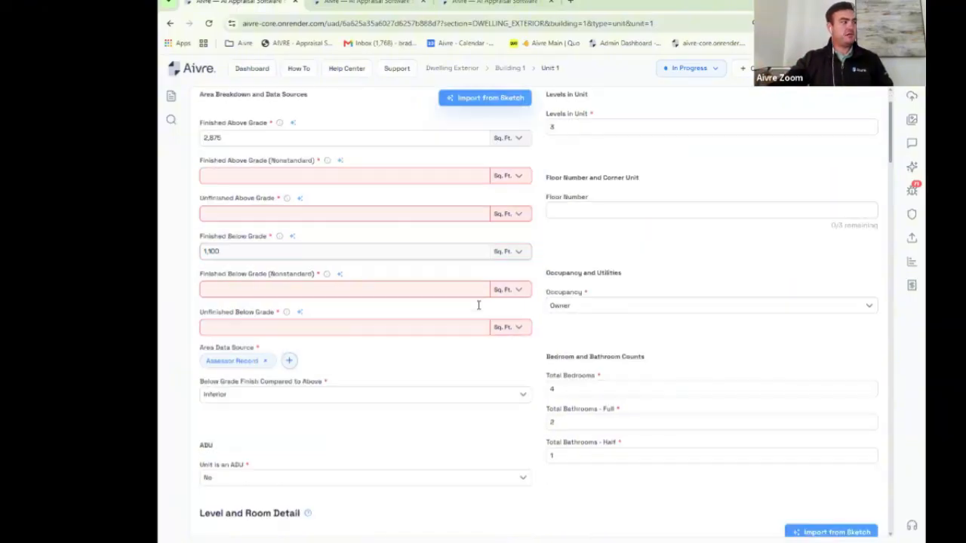
scroll(435, 303, "down", 1)
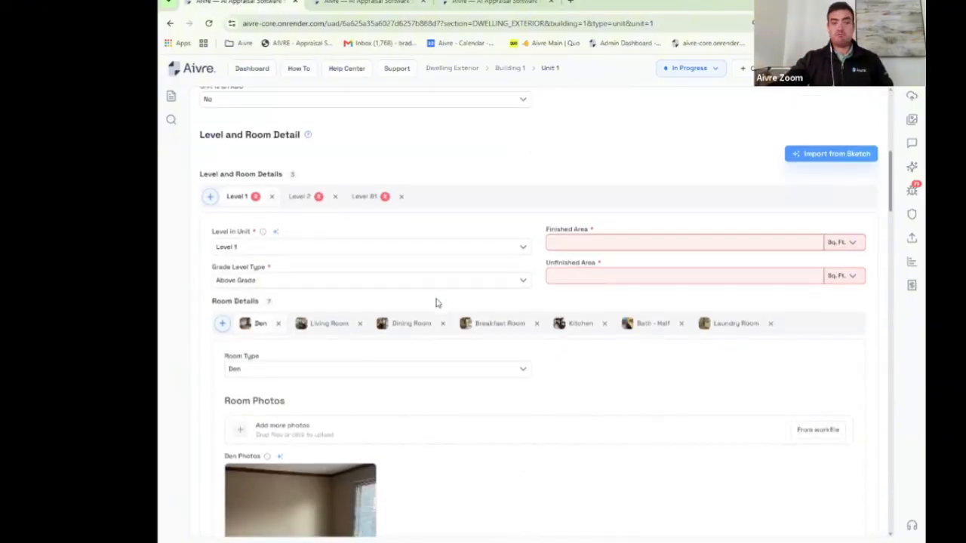
scroll(437, 303, "down", 3)
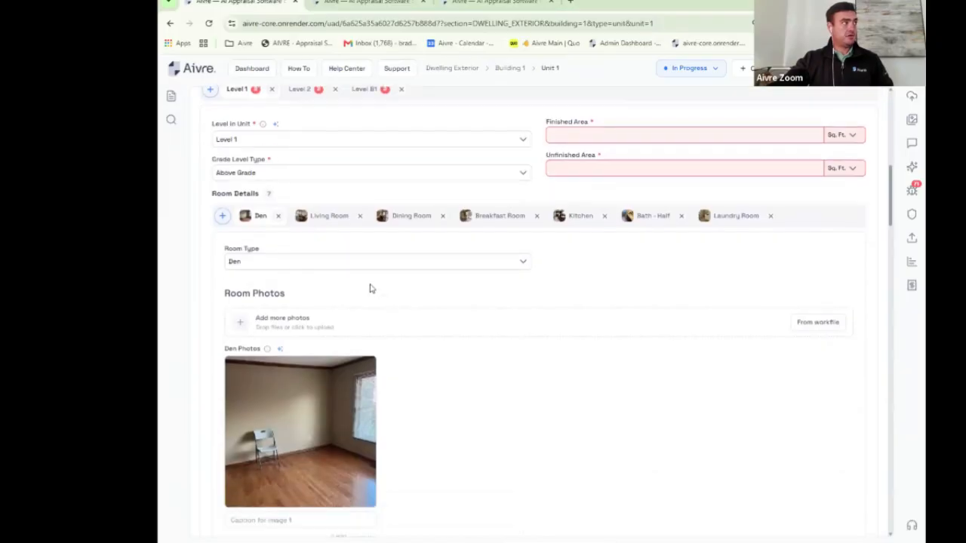
scroll(242, 206, "down", 2)
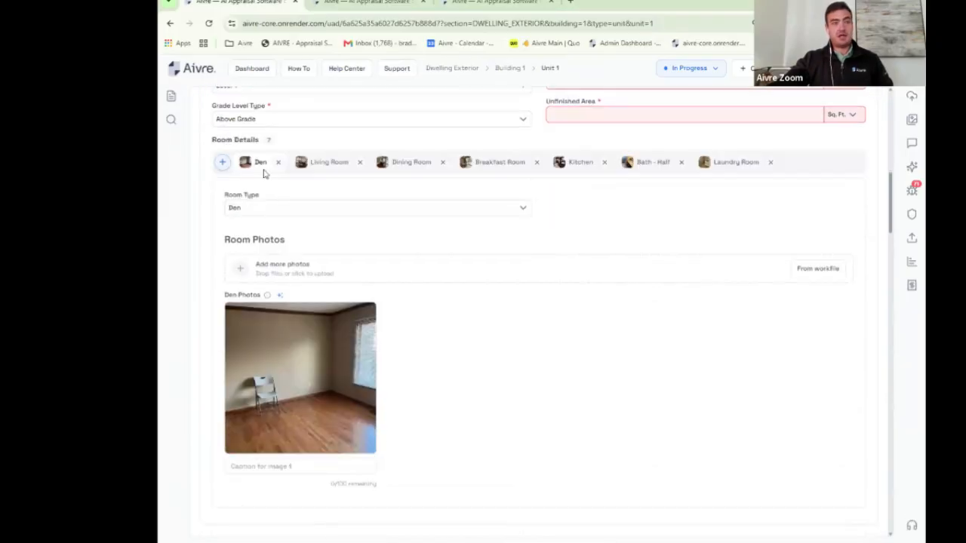
left_click(326, 165)
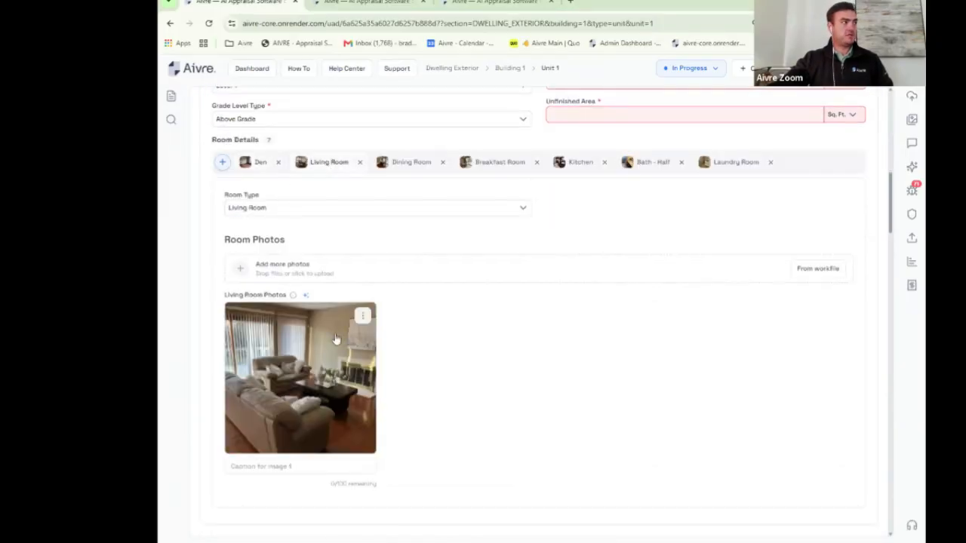
left_click(416, 166)
left_click(496, 165)
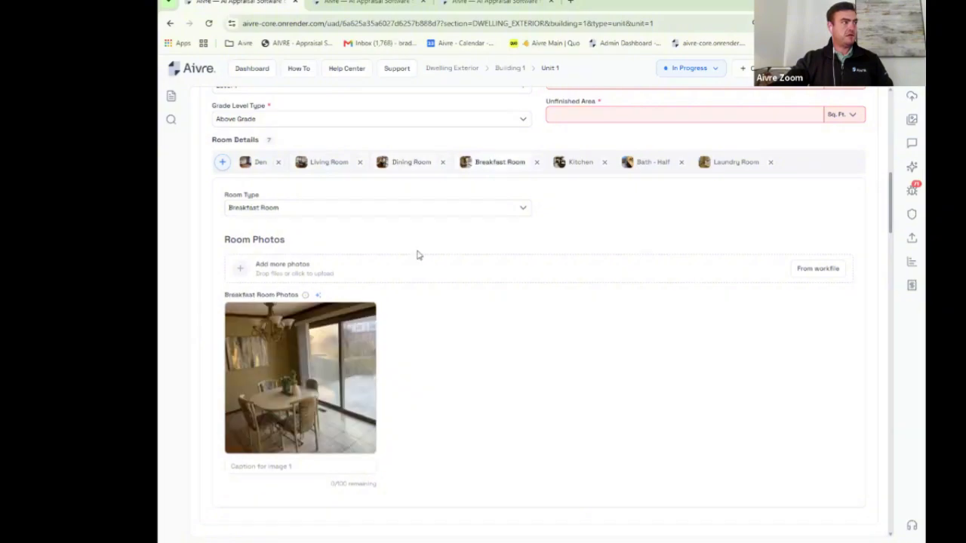
left_click(581, 162)
Step: Review the Level B1 Utility Room, Wet Bar 1 and Recreation Room photos
scroll(546, 269, "up", 5)
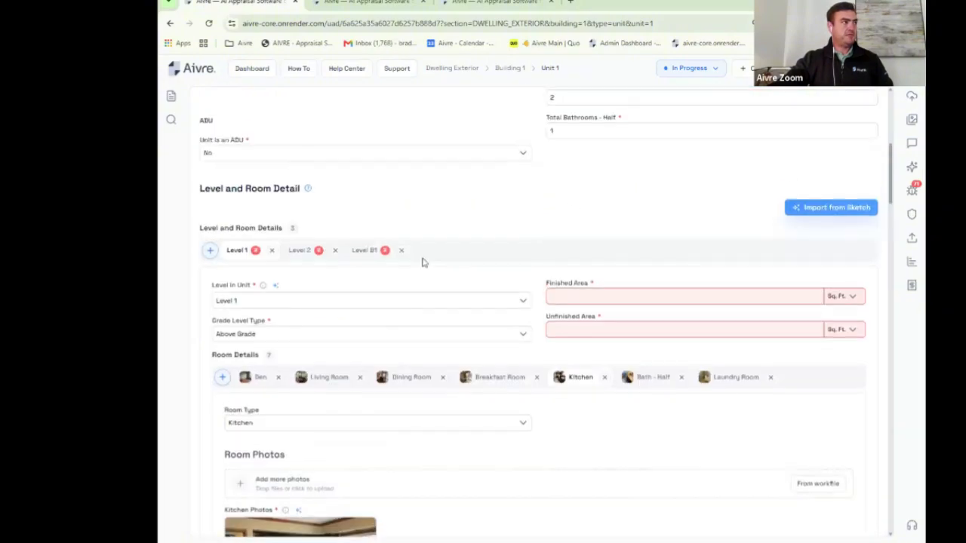
left_click(373, 250)
scroll(557, 214, "down", 5)
scroll(557, 214, "down", 3)
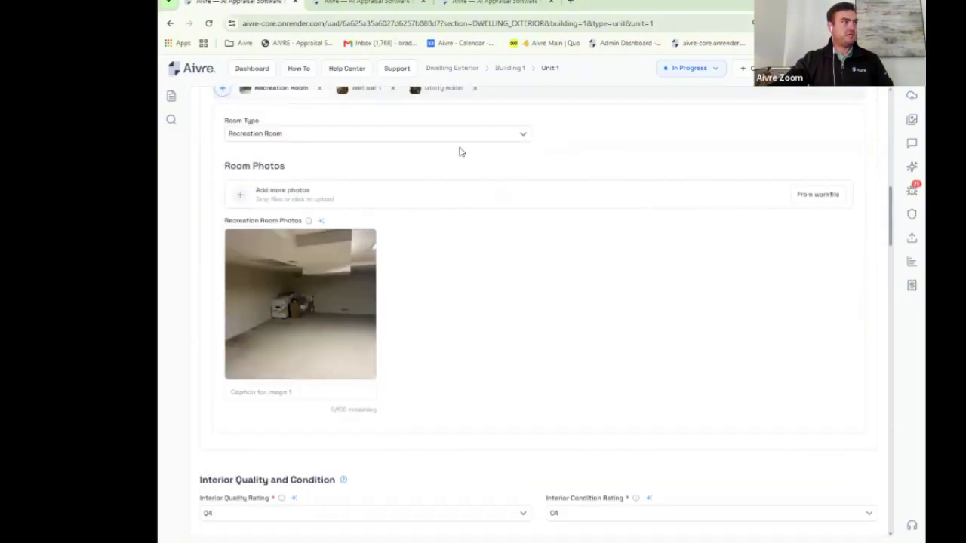
scroll(450, 207, "up", 2)
left_click(445, 142)
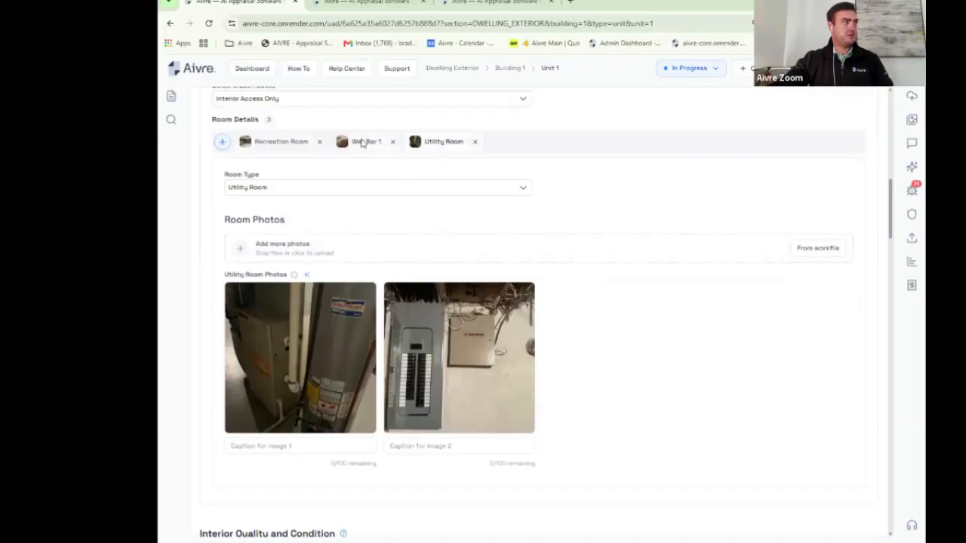
left_click(361, 144)
left_click(286, 148)
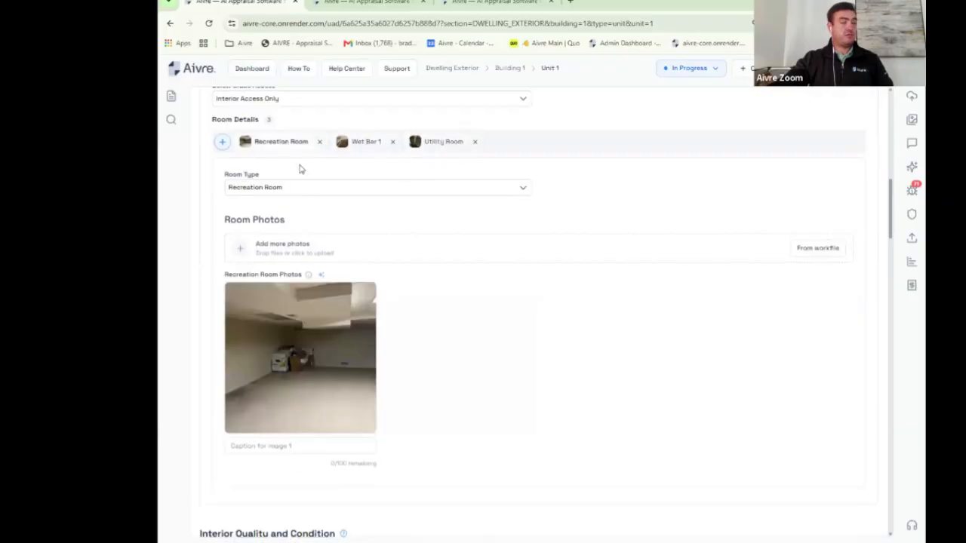
mouse_move(321, 339)
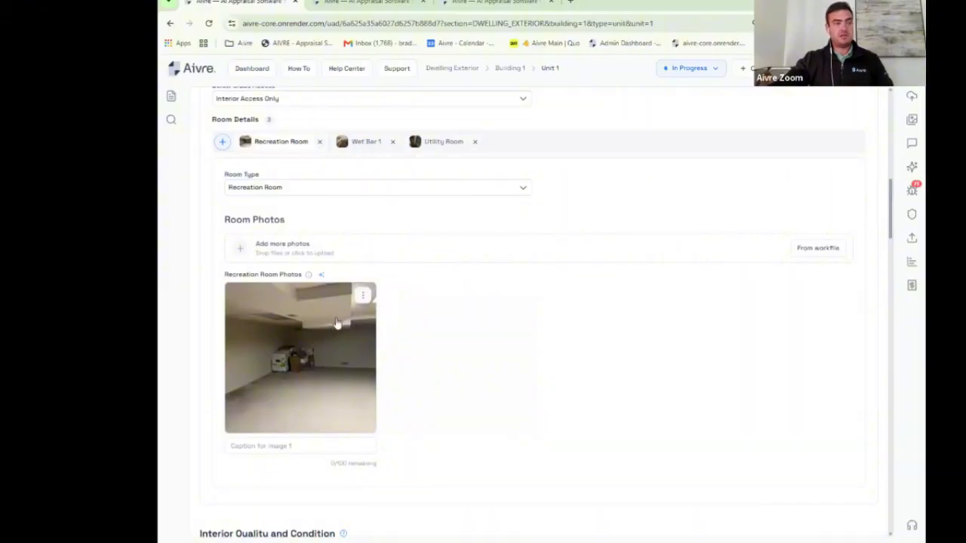
scroll(485, 289, "down", 4)
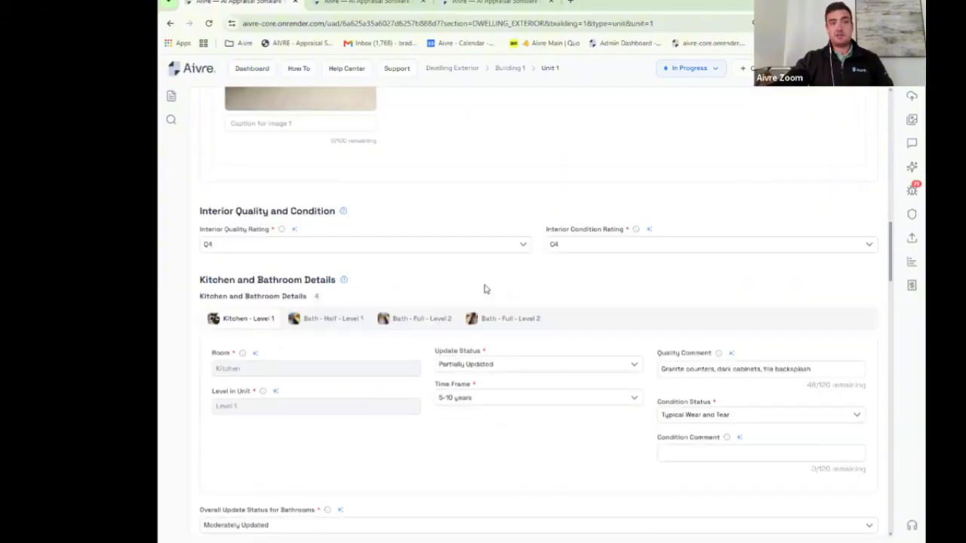
Step: Set the interior quality rating to Q3 and the interior condition rating to C3
left_click(523, 254)
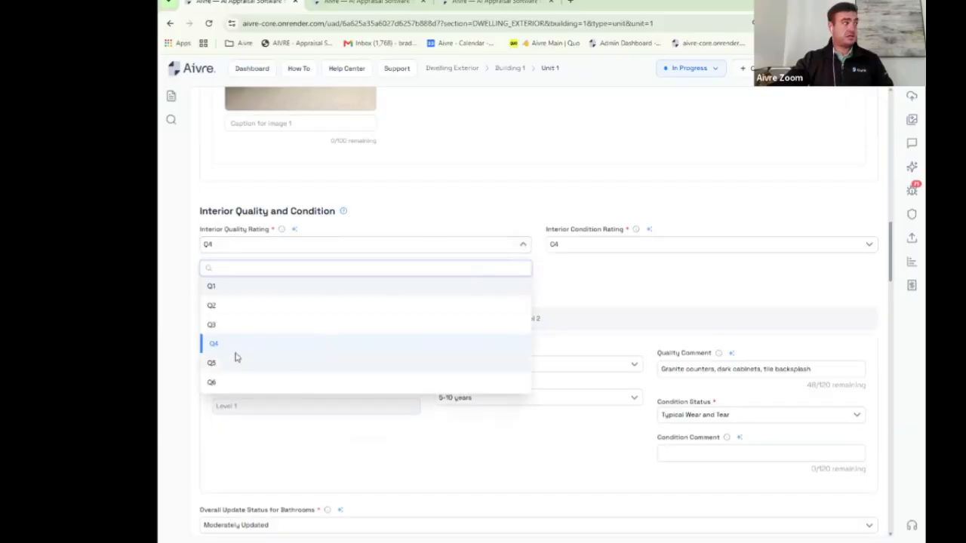
left_click(211, 325)
left_click(625, 251)
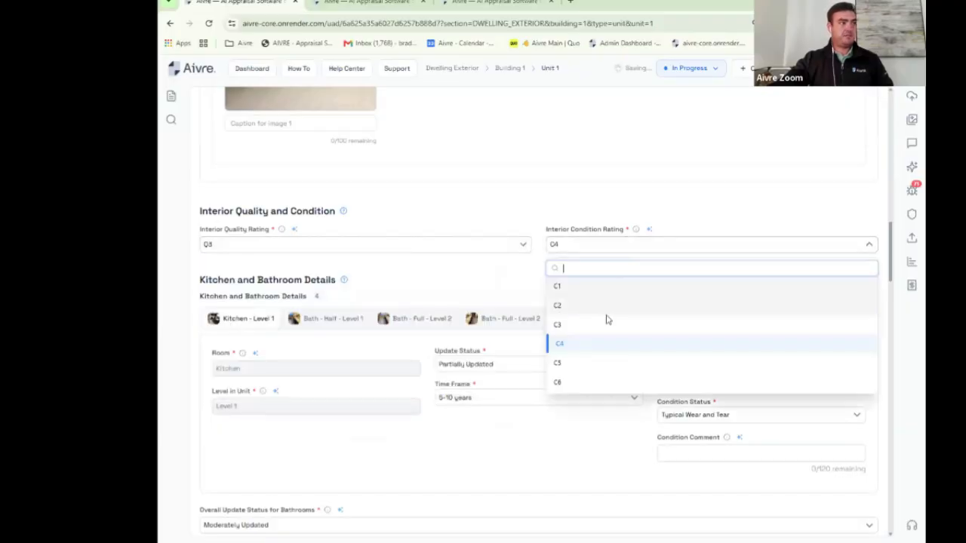
left_click(557, 324)
Step: Highlight the kitchen quality comment text, then clear the highlight
scroll(704, 363, "down", 3)
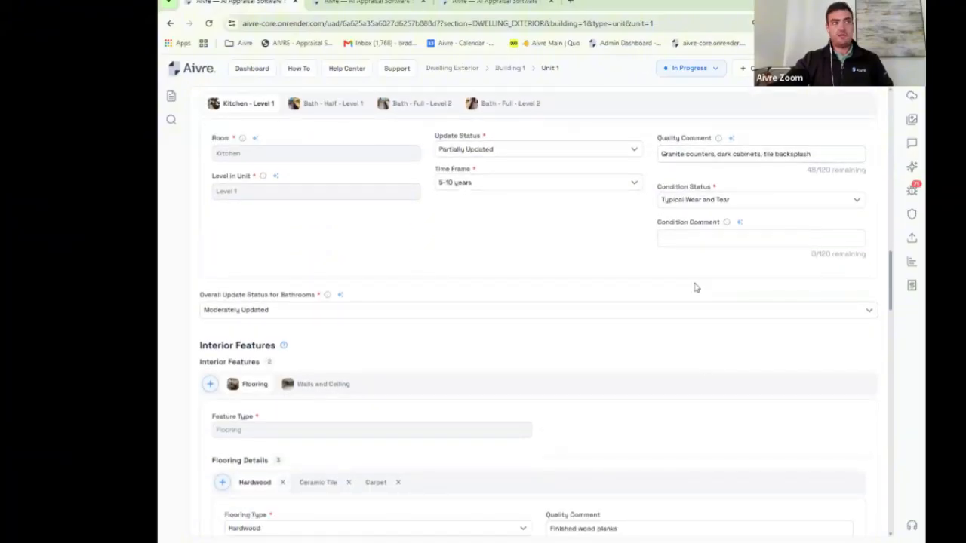
left_click_drag(670, 157, 815, 154)
scroll(792, 210, "down", 1)
left_click(701, 220)
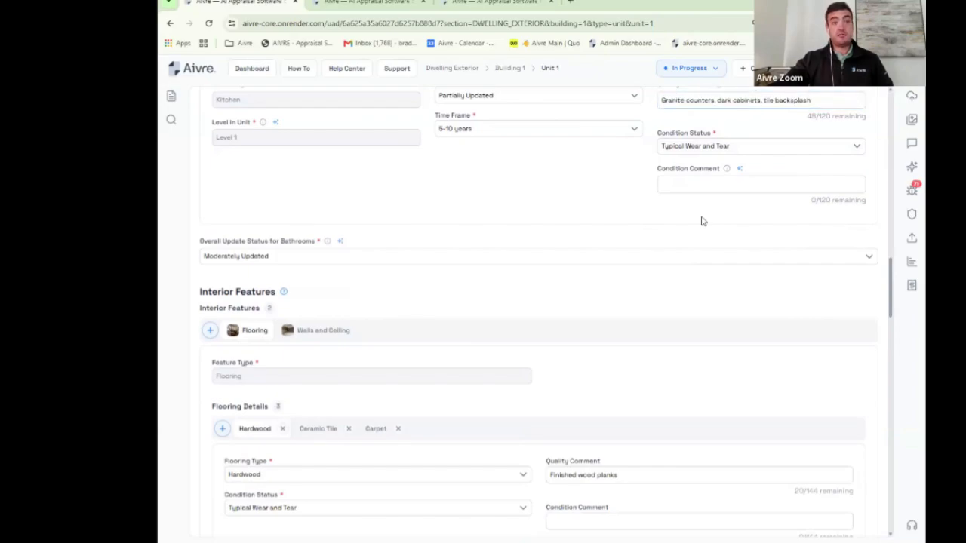
Step: Review the Ceramic Tile and Carpet flooring chips and the Walls and Ceiling details
scroll(415, 230, "down", 3)
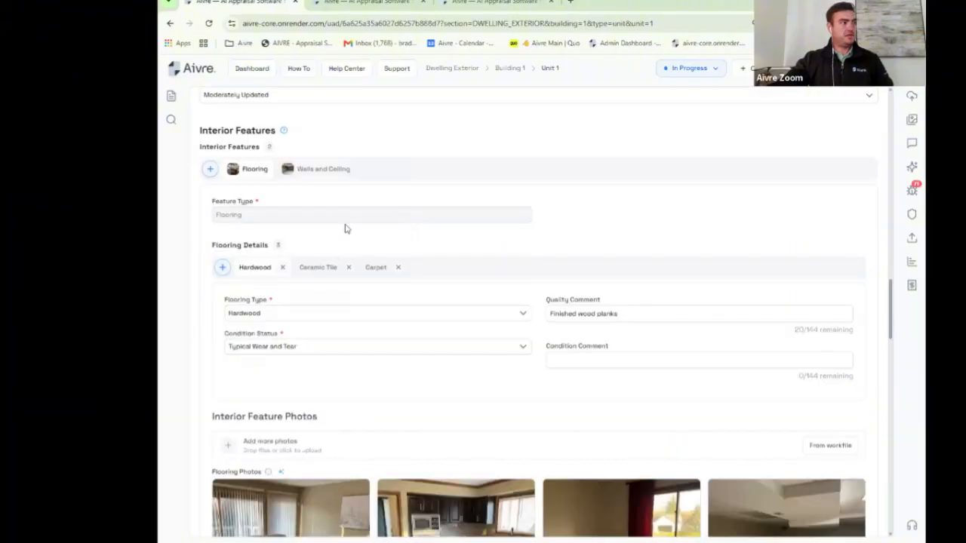
left_click(320, 270)
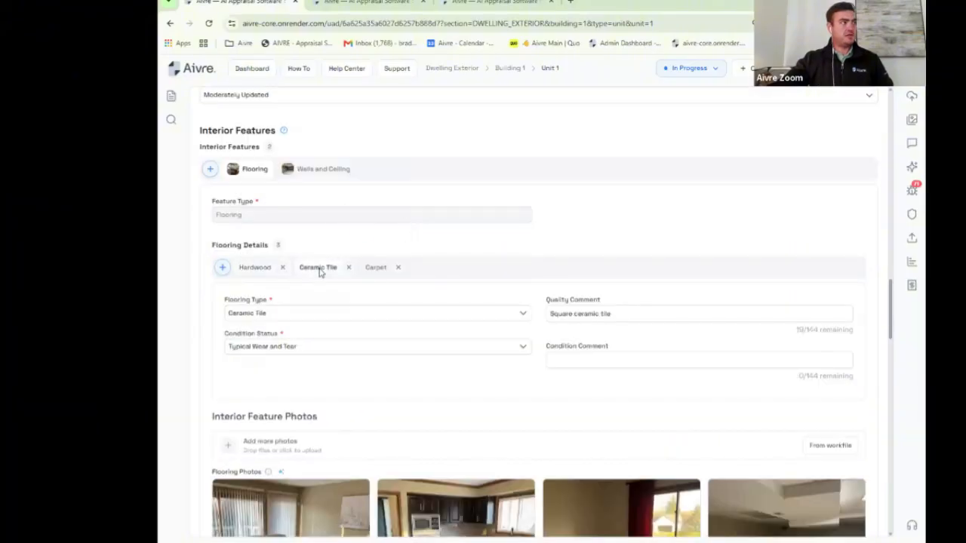
left_click(374, 270)
scroll(468, 275, "down", 3)
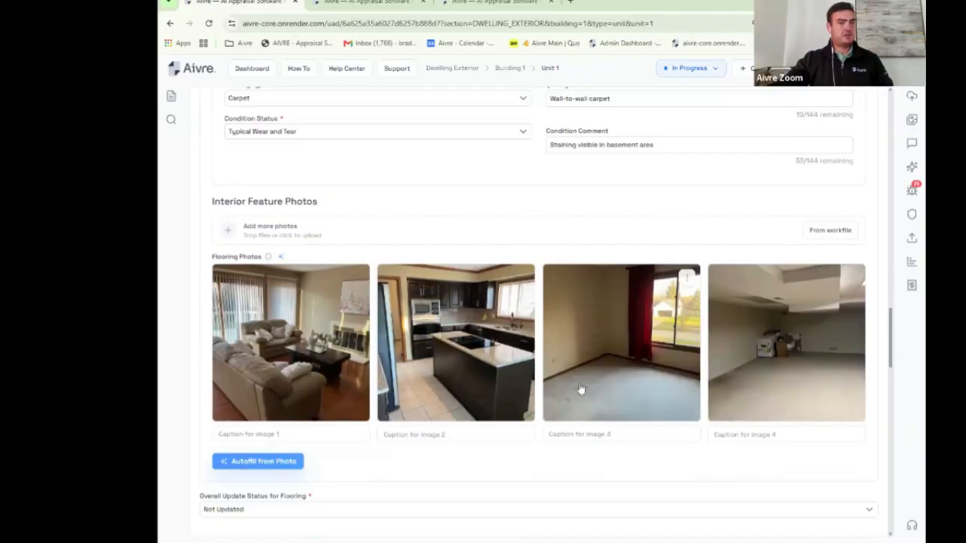
scroll(505, 259, "up", 3)
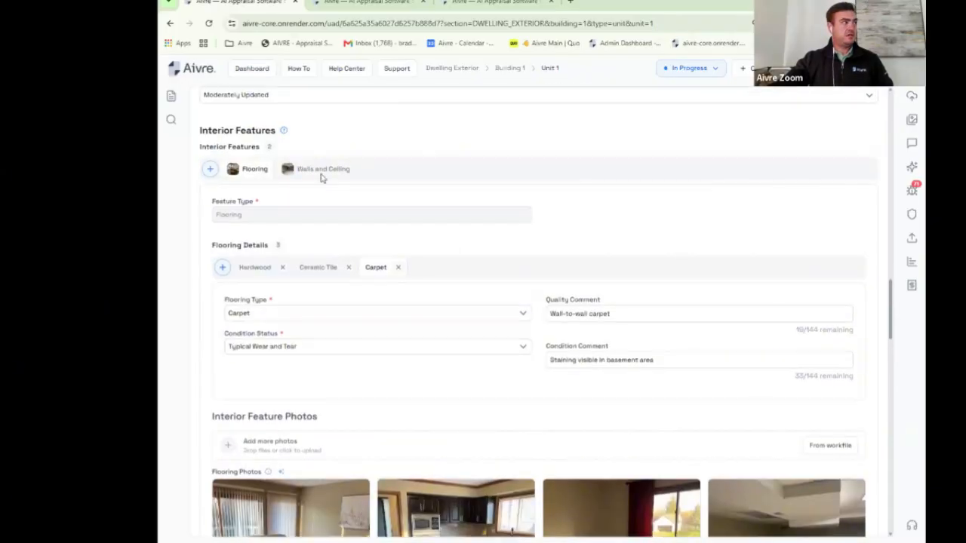
left_click(321, 173)
scroll(389, 183, "down", 2)
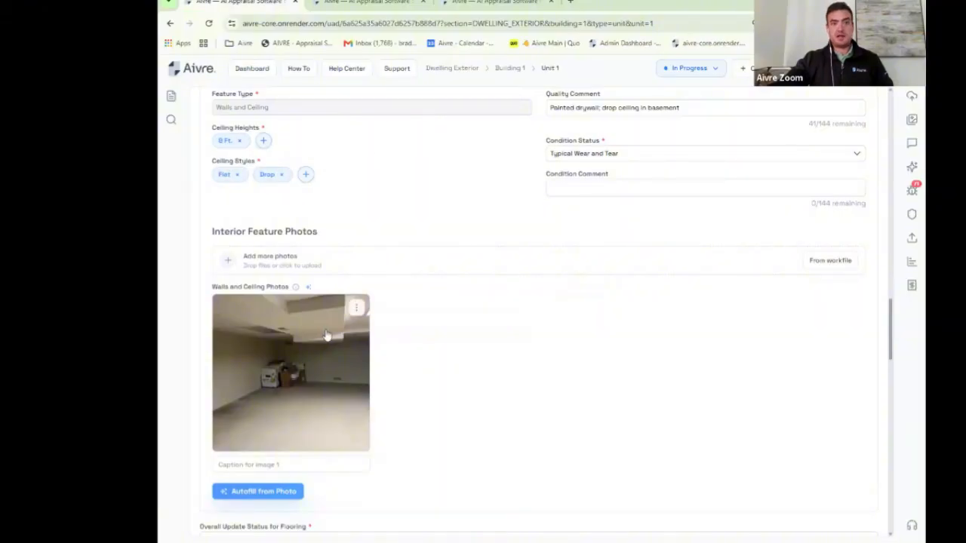
scroll(347, 331, "down", 3)
scroll(363, 323, "up", 5)
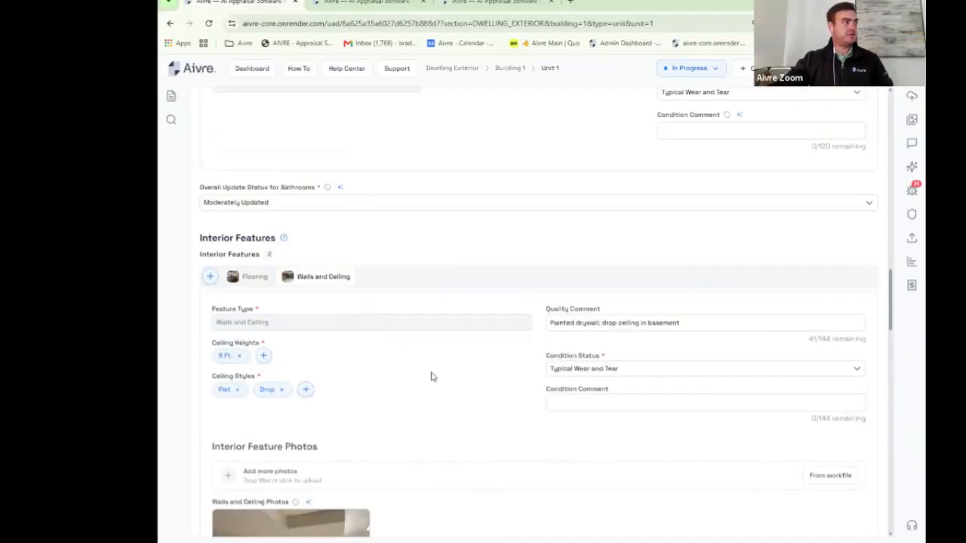
scroll(434, 397, "up", 1)
scroll(434, 402, "up", 15)
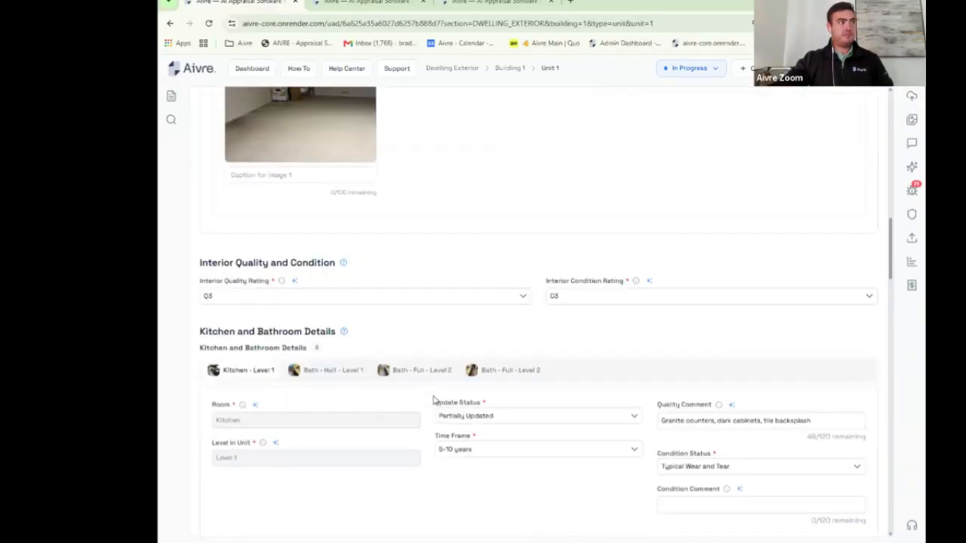
scroll(434, 400, "up", 12)
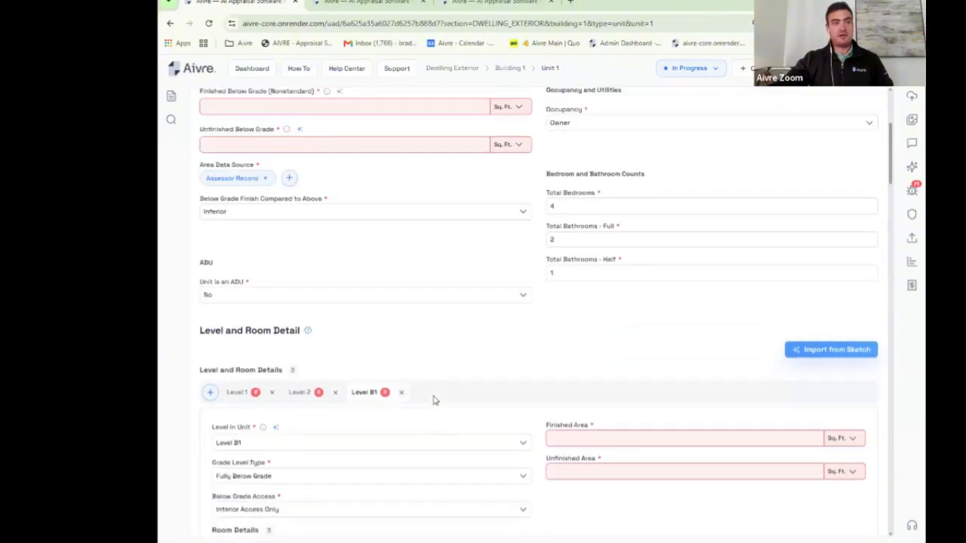
scroll(434, 401, "down", 2)
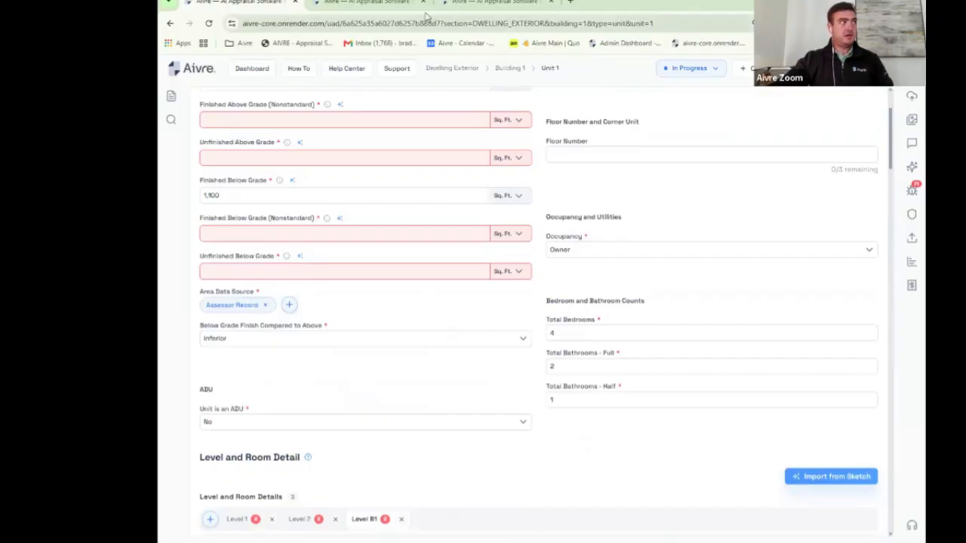
left_click(389, 3)
scroll(628, 213, "down", 10)
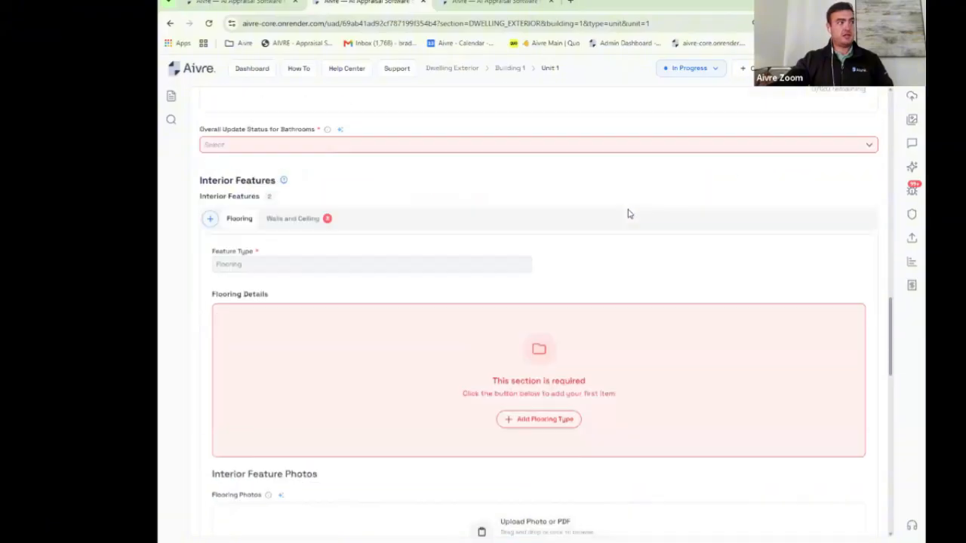
scroll(627, 214, "down", 5)
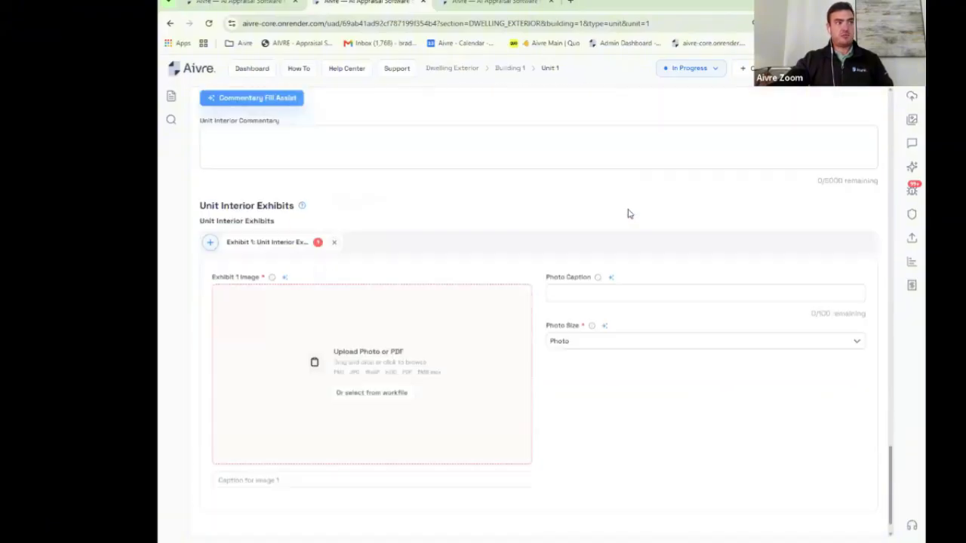
scroll(627, 214, "up", 7)
scroll(628, 213, "up", 10)
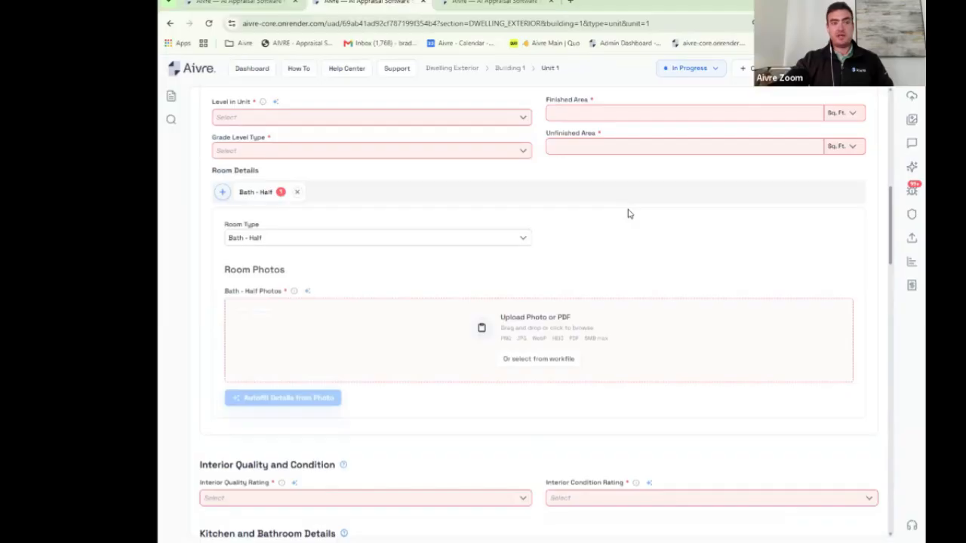
scroll(628, 213, "up", 5)
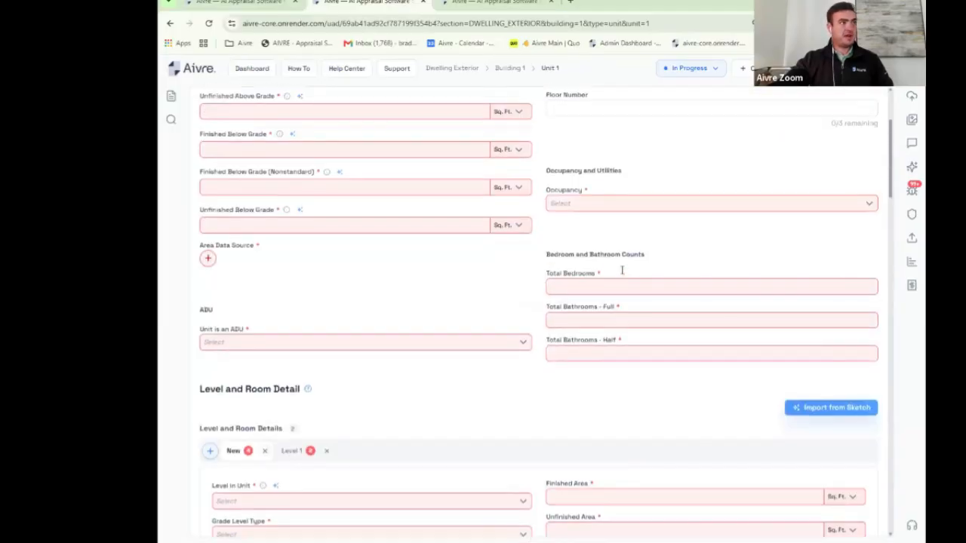
scroll(622, 270, "up", 2)
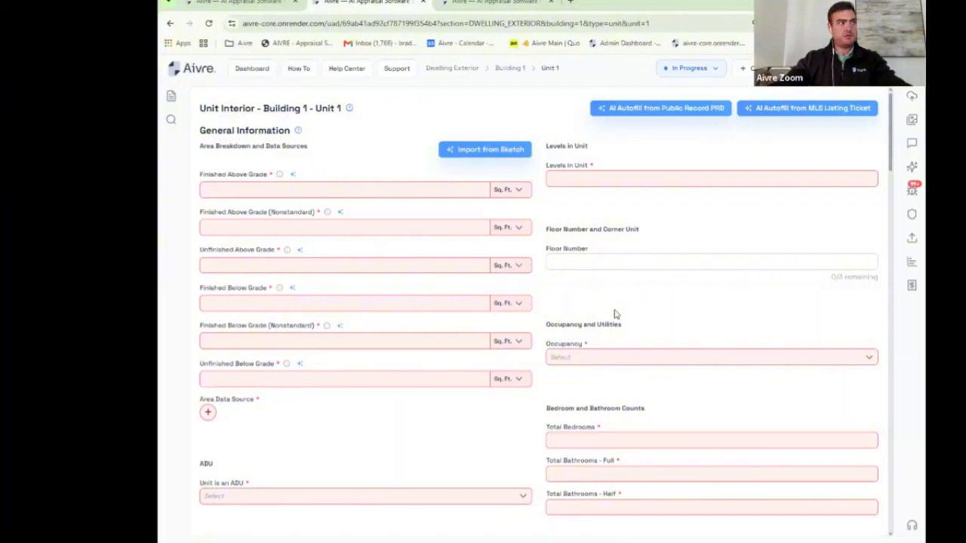
Step: Move between the dashboard project list and the unit interior form tab
left_click(256, 74)
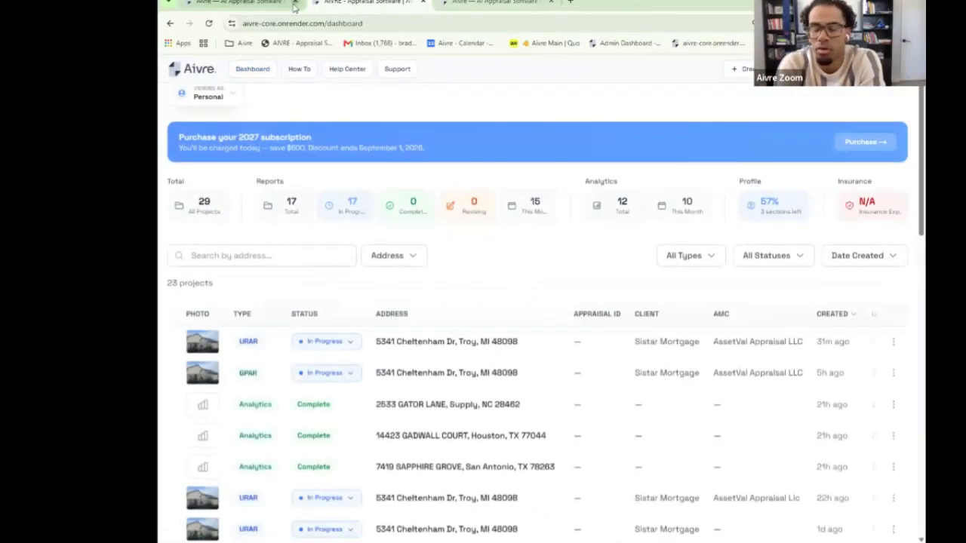
left_click(289, 6)
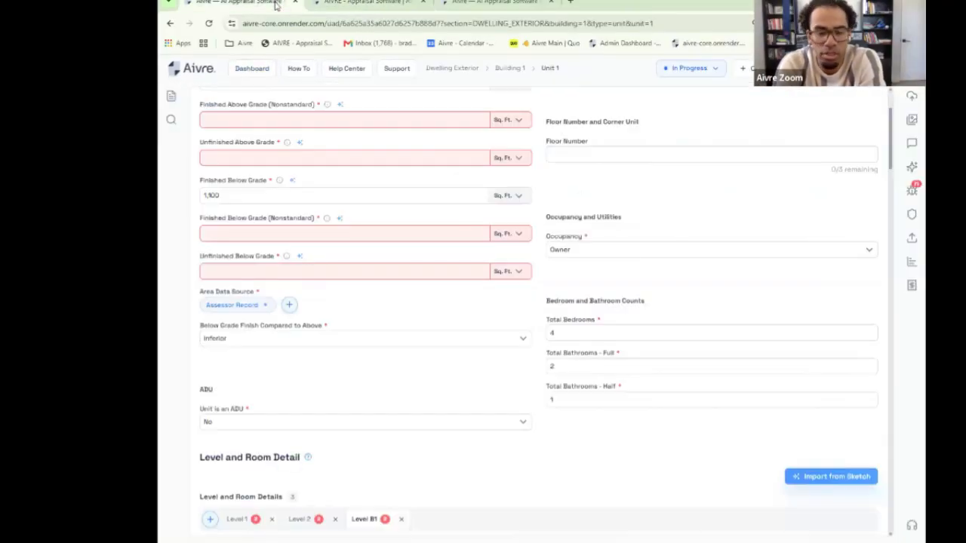
left_click(264, 75)
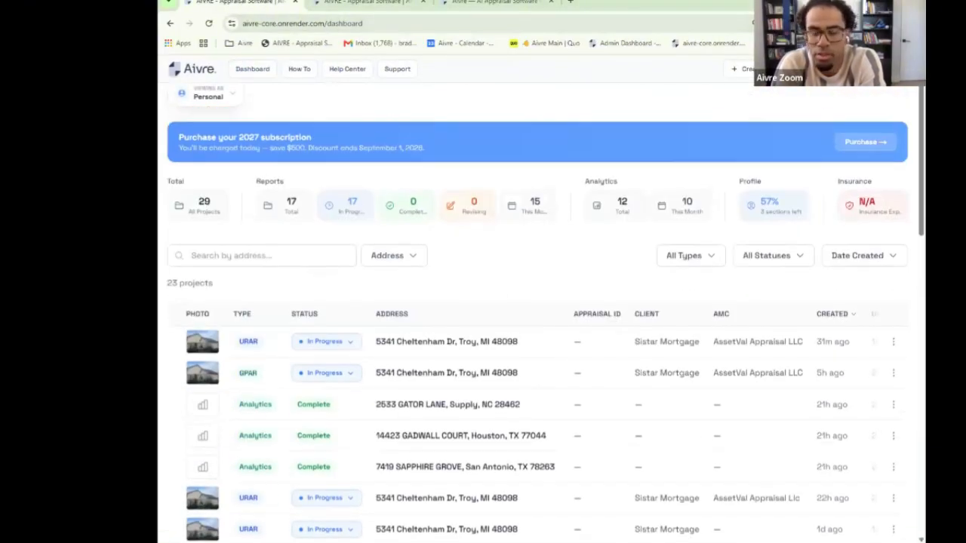
Step: Bring up the Sales Comparison Approach grid, scroll to its top, and zoom out two steps
left_click(483, 5)
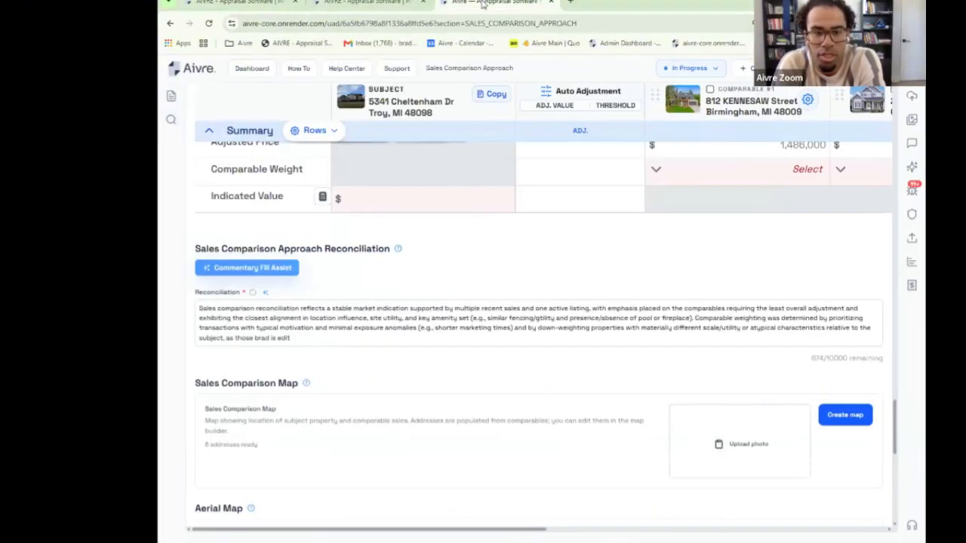
left_click_drag(483, 4, 226, 6)
scroll(518, 295, "up", 3)
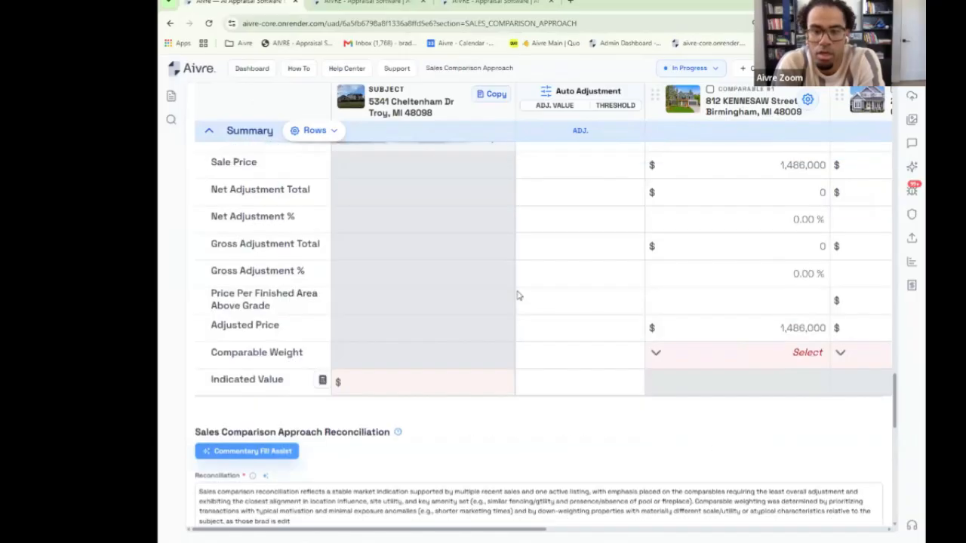
scroll(518, 295, "up", 15)
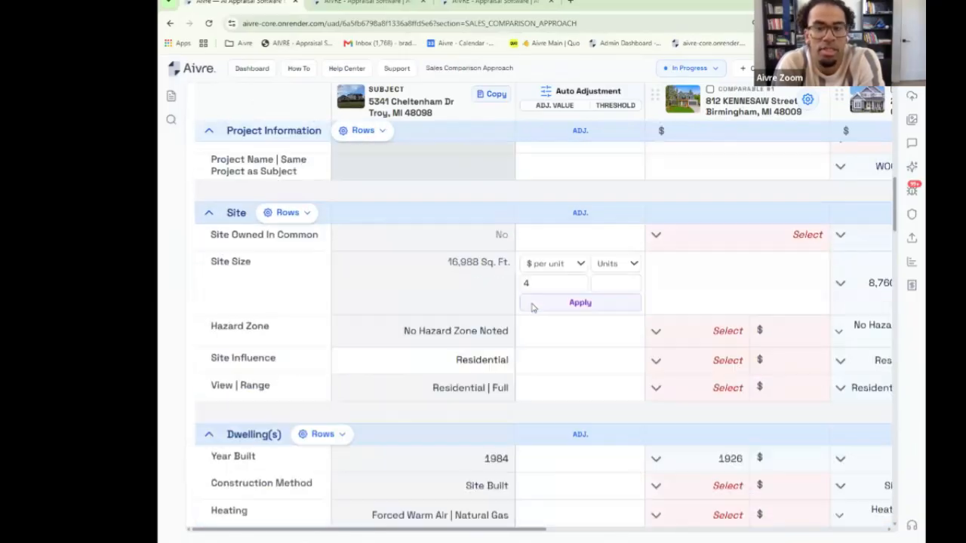
scroll(532, 307, "up", 10)
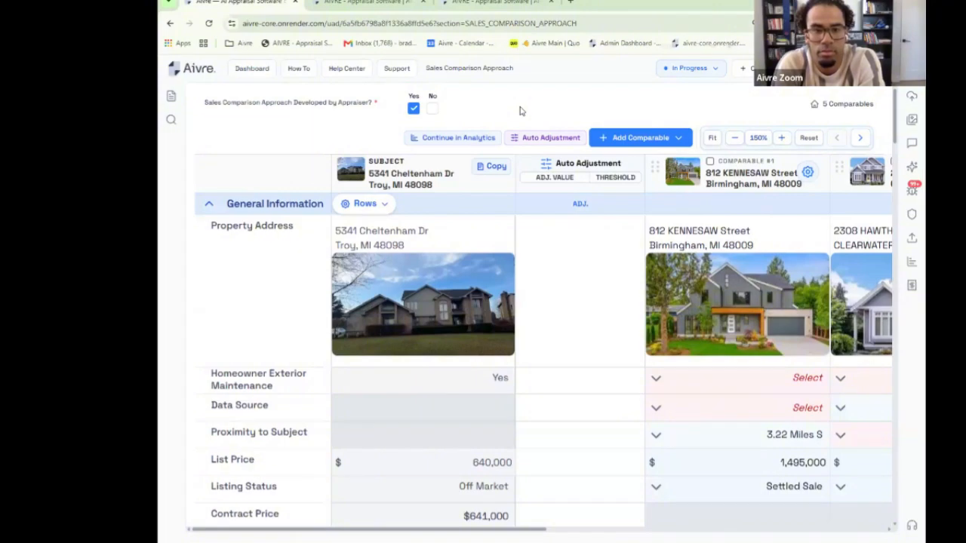
key("ctrl+minus")
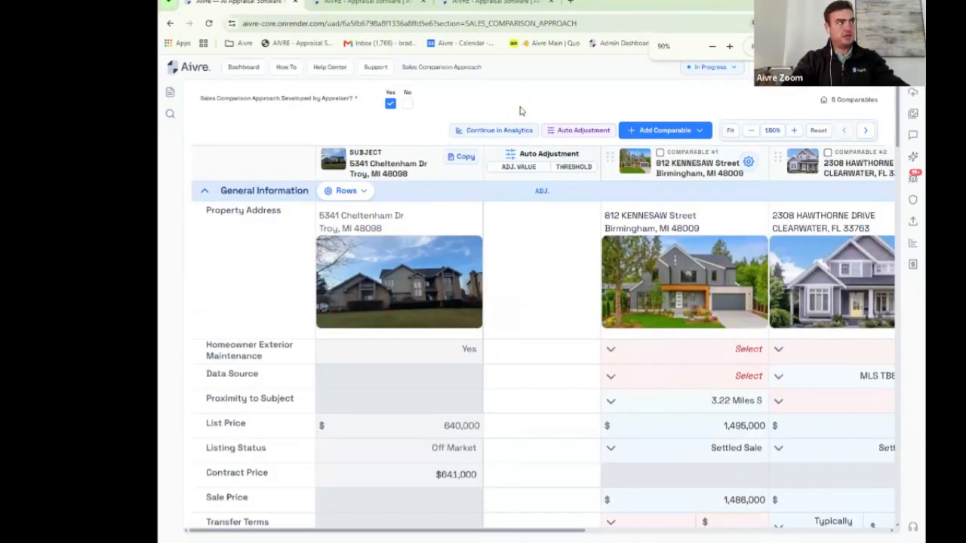
key("ctrl+minus")
key("ctrl+minus")
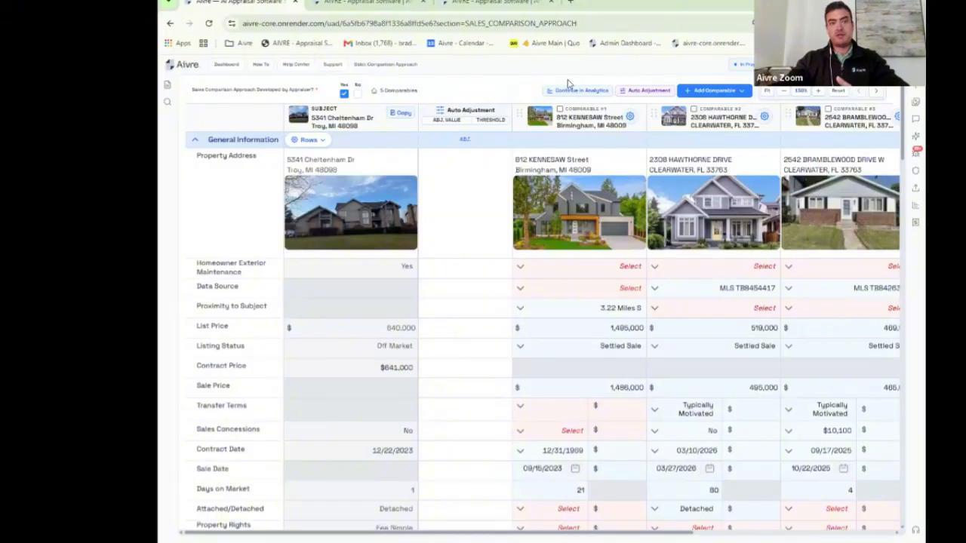
left_click(915, 120)
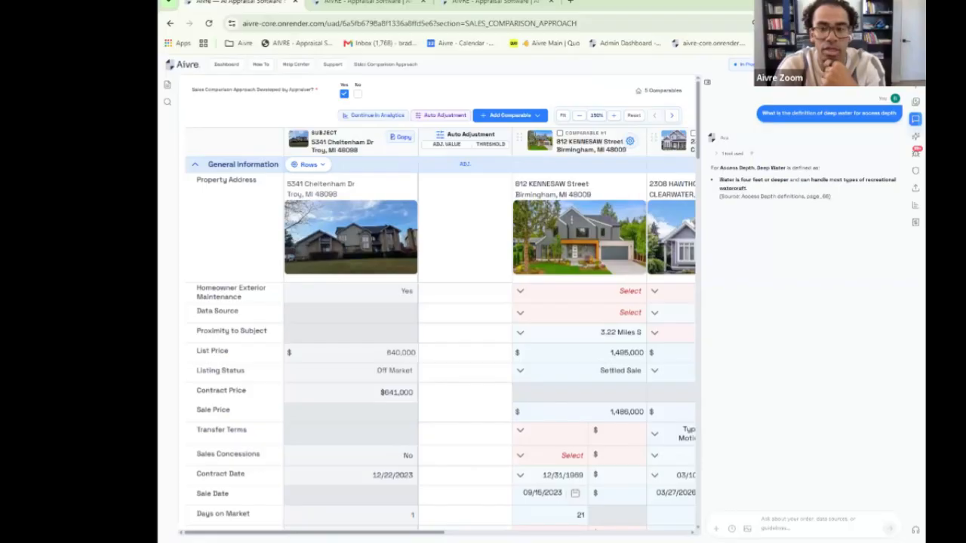
left_click(707, 82)
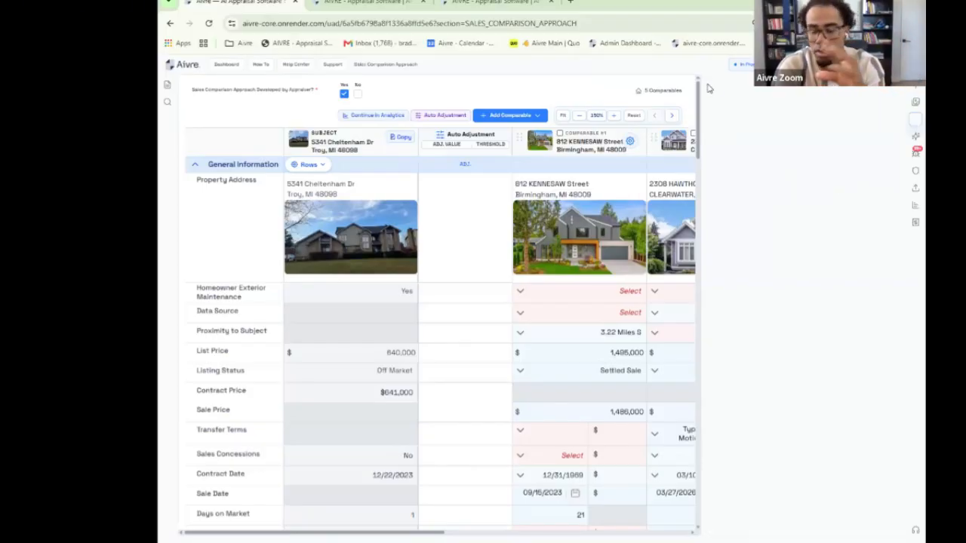
left_click(167, 86)
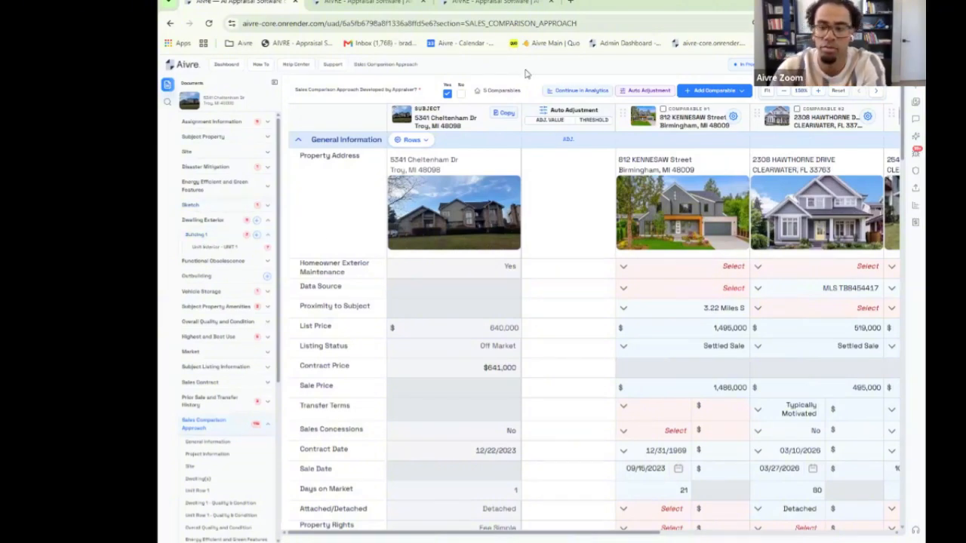
key("ctrl+plus")
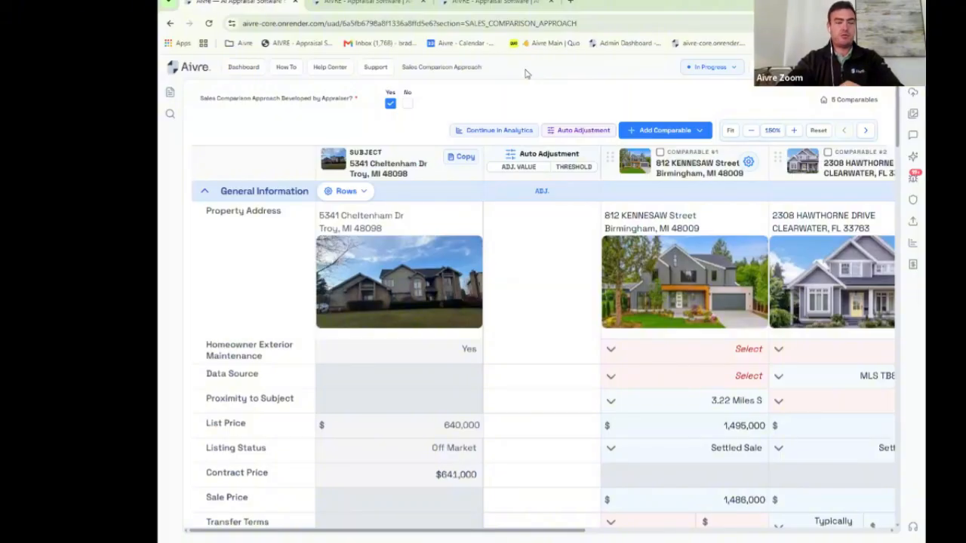
Step: From the dashboard's Viewing As list, open the owned organization's settings overview and member list
left_click(243, 70)
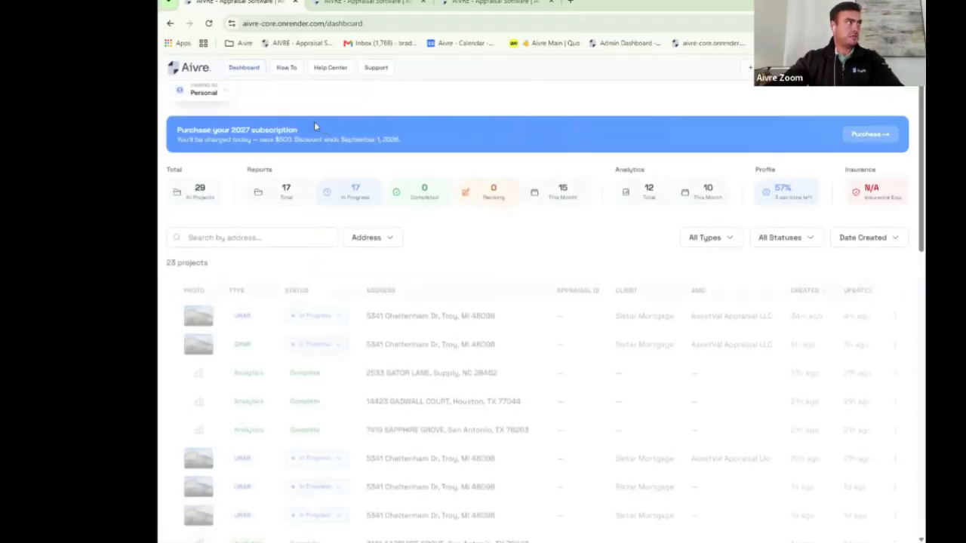
left_click(225, 94)
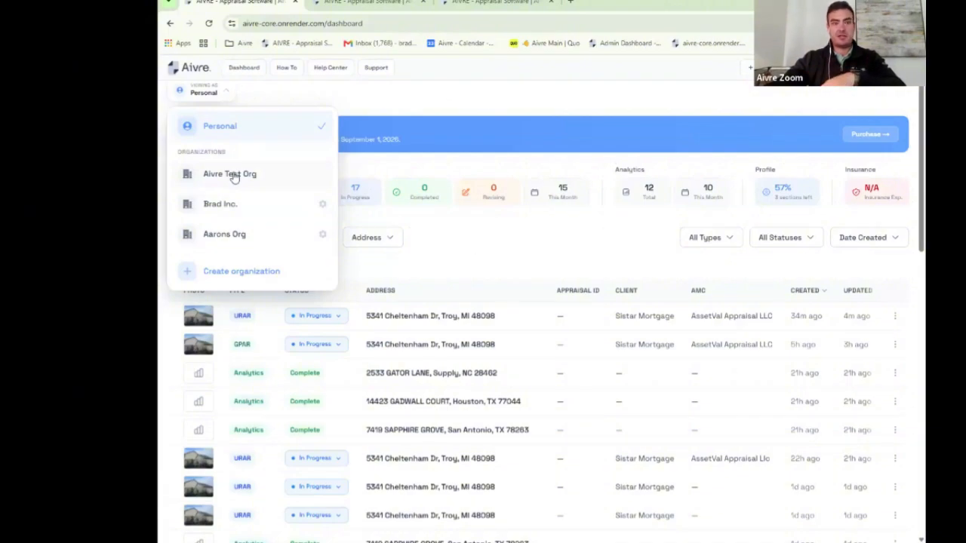
left_click(323, 204)
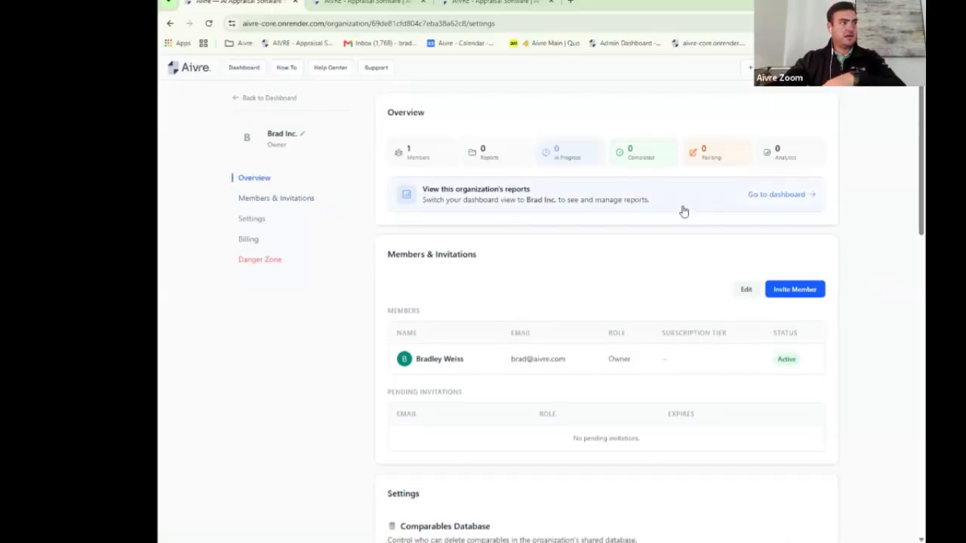
scroll(684, 212, "down", 1)
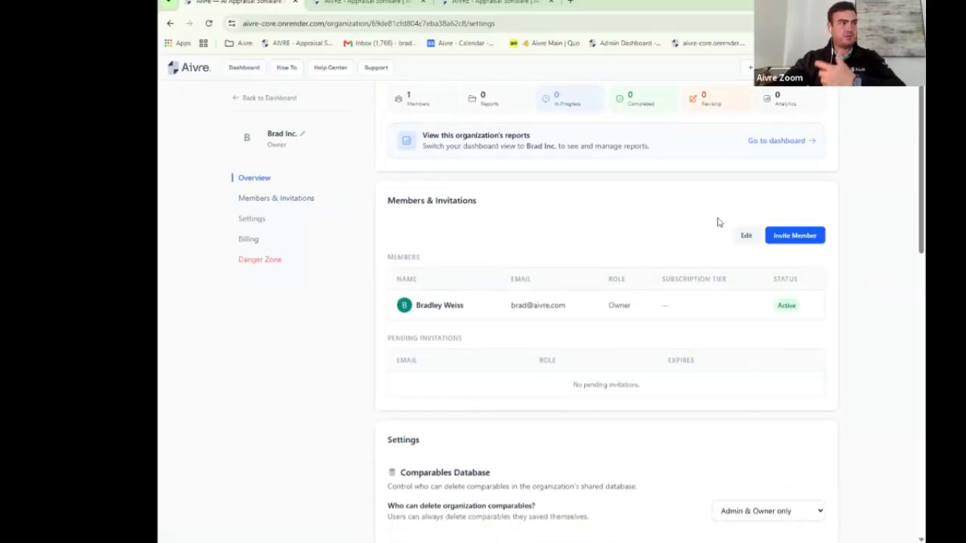
left_click(812, 239)
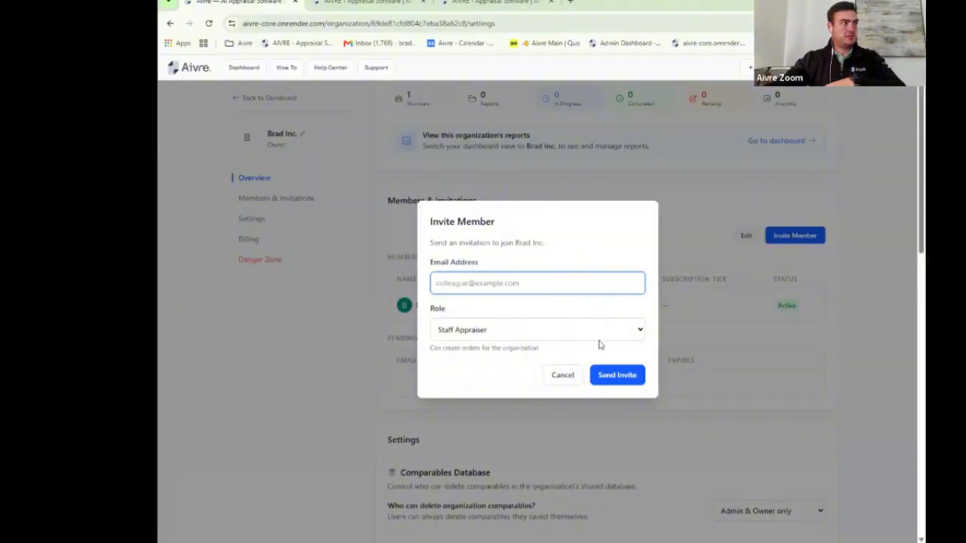
left_click(617, 332)
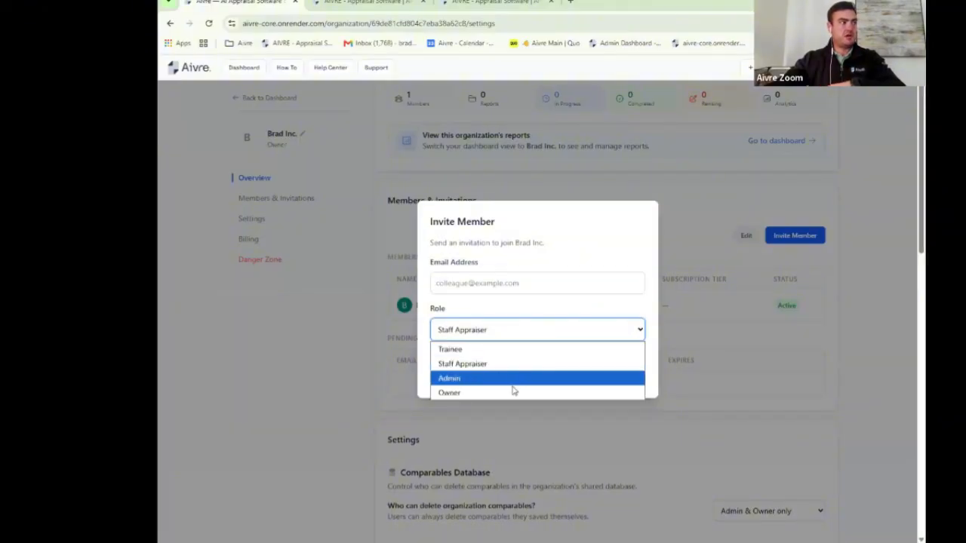
left_click(581, 236)
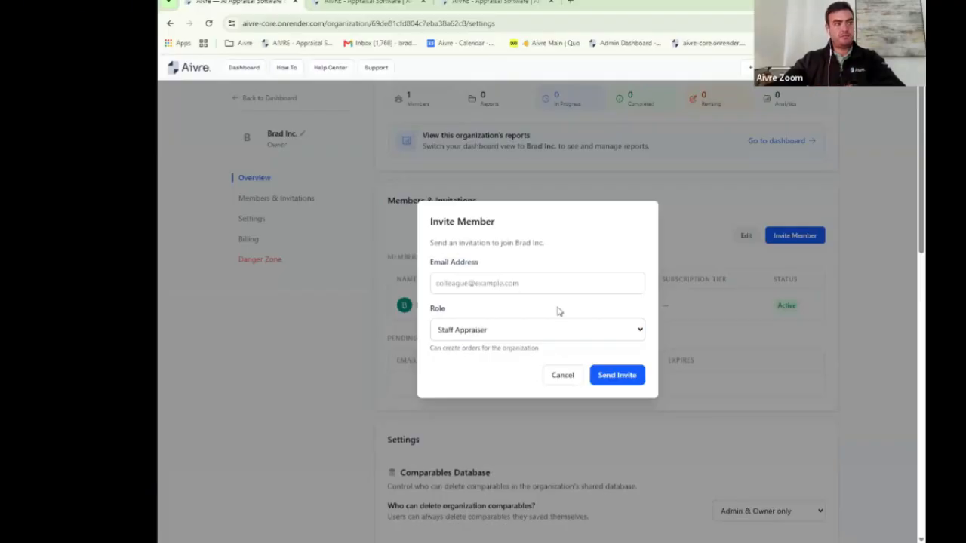
left_click(578, 375)
scroll(633, 317, "down", 8)
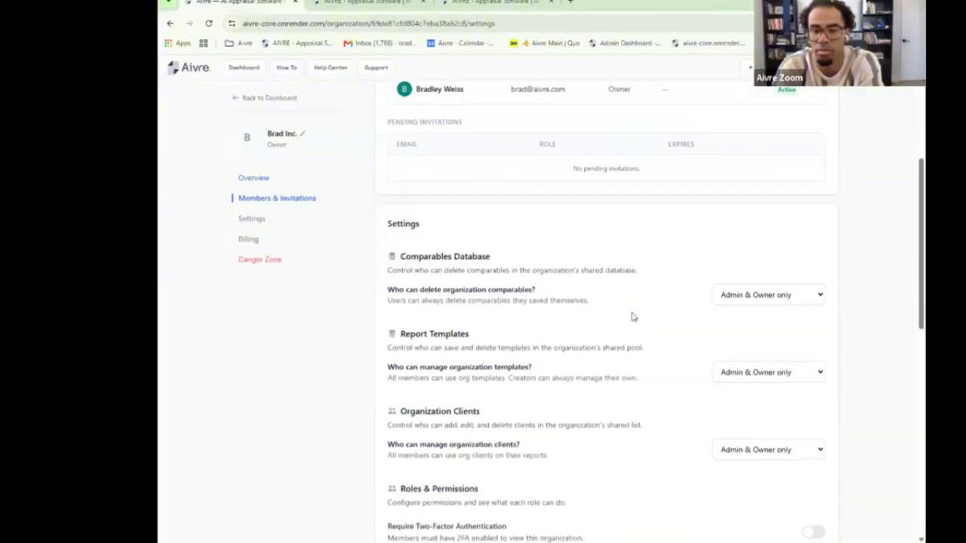
scroll(632, 317, "down", 2)
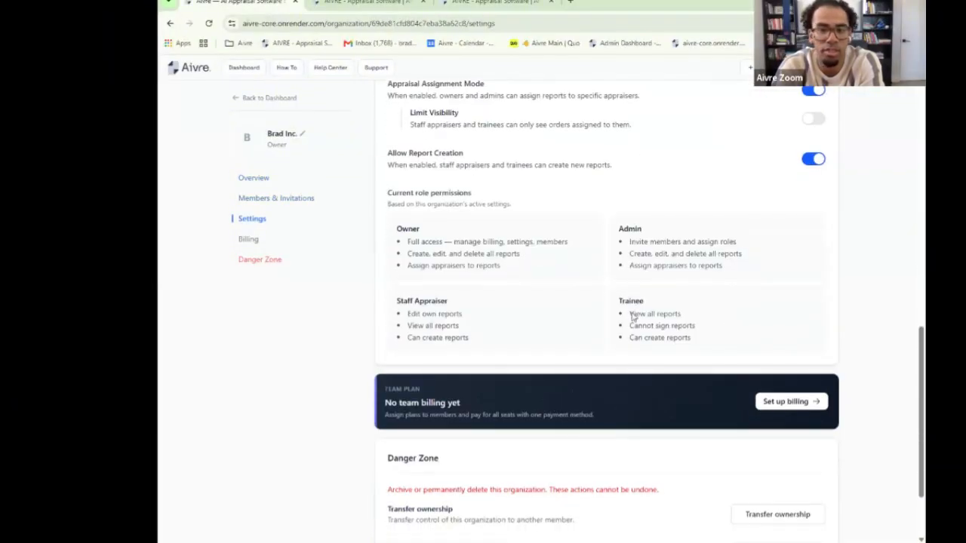
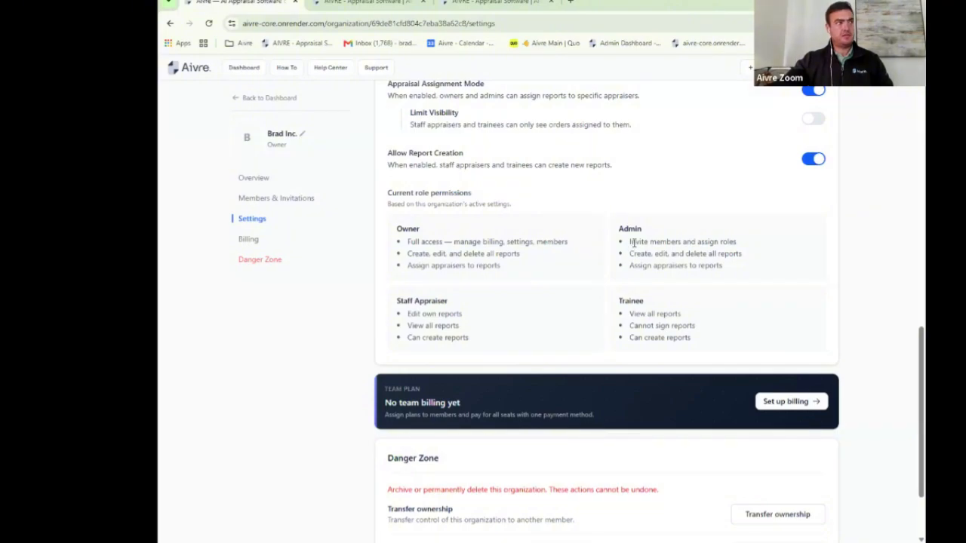
Step: Scroll through the organization settings page to review its options
scroll(642, 226, "up", 3)
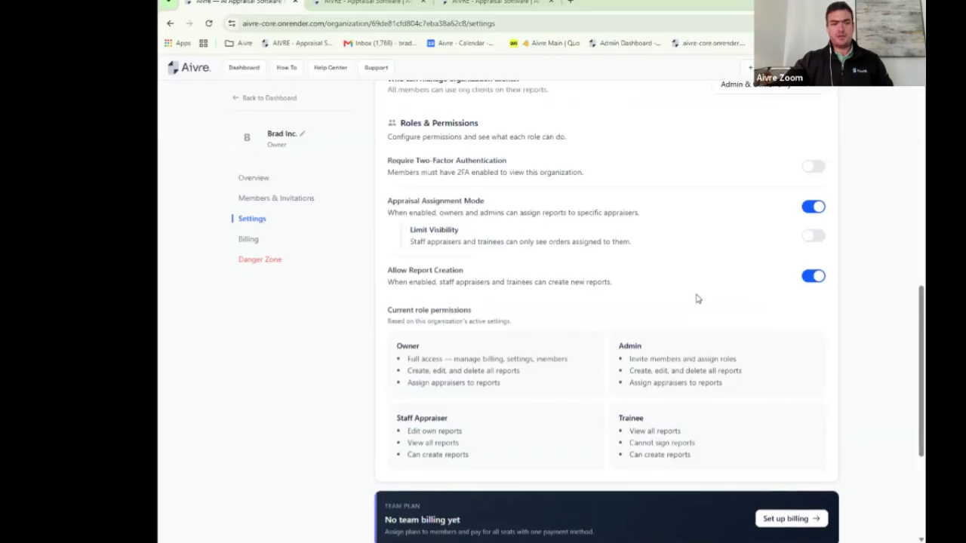
scroll(698, 299, "up", 1)
scroll(697, 299, "down", 2)
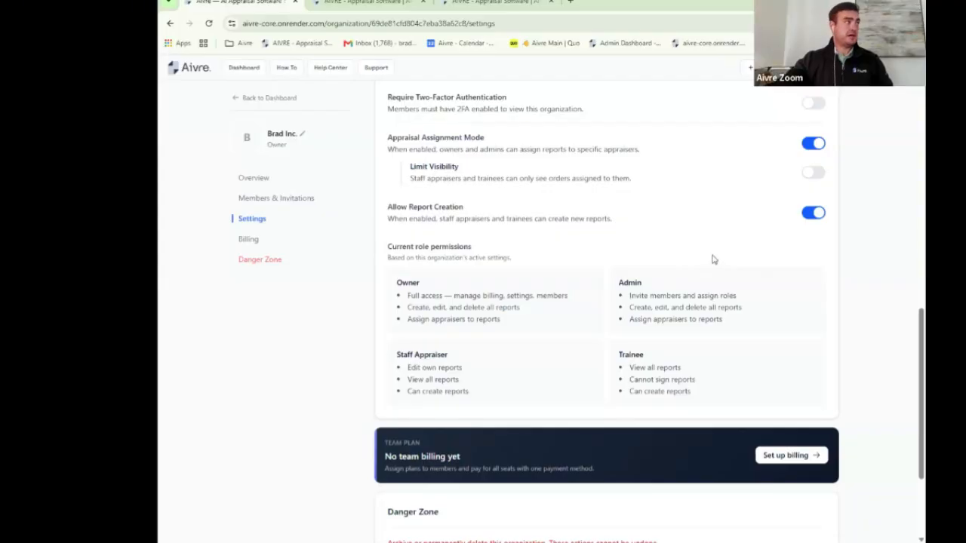
Step: Open the most recent project's report at its Dwelling Exterior section, with the section list hidden
left_click(364, 7)
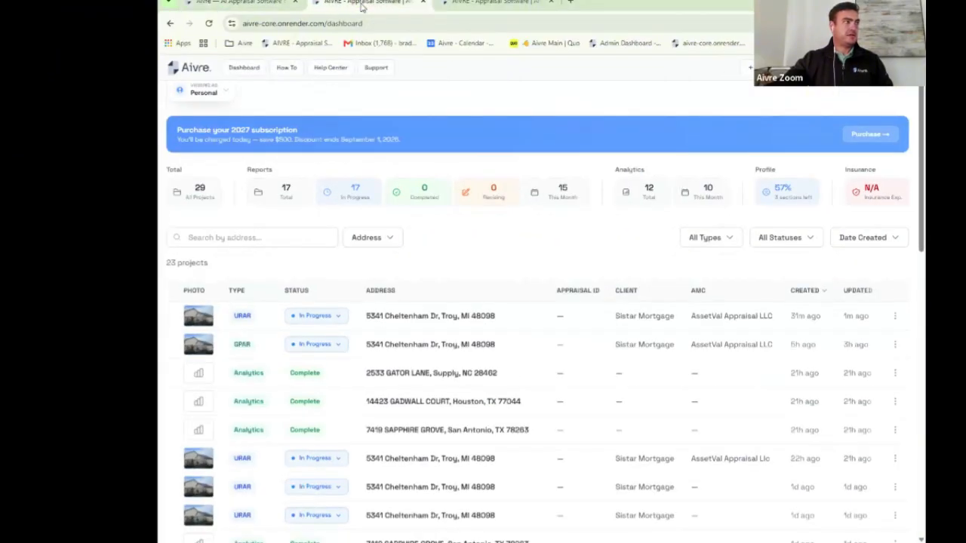
scroll(536, 302, "down", 1)
scroll(536, 302, "down", 2)
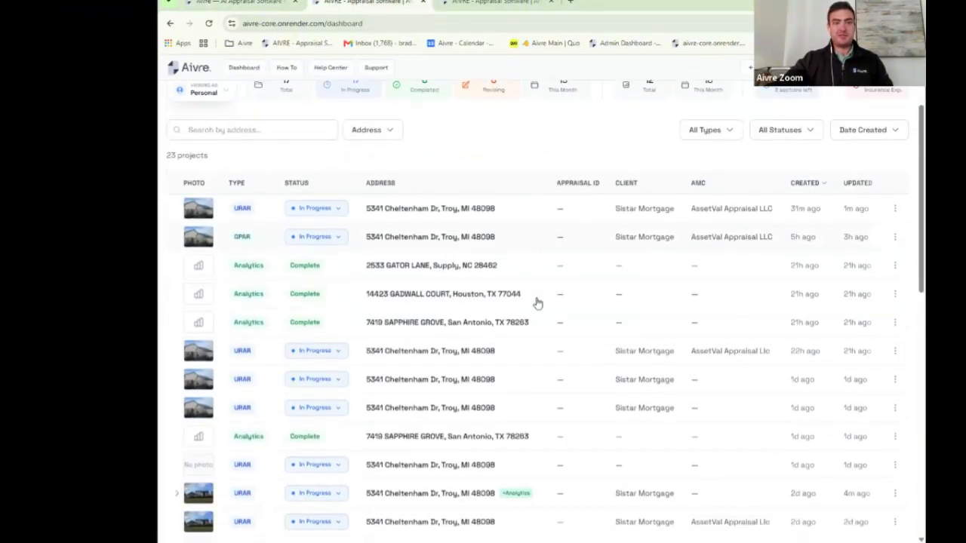
scroll(447, 356, "down", 3)
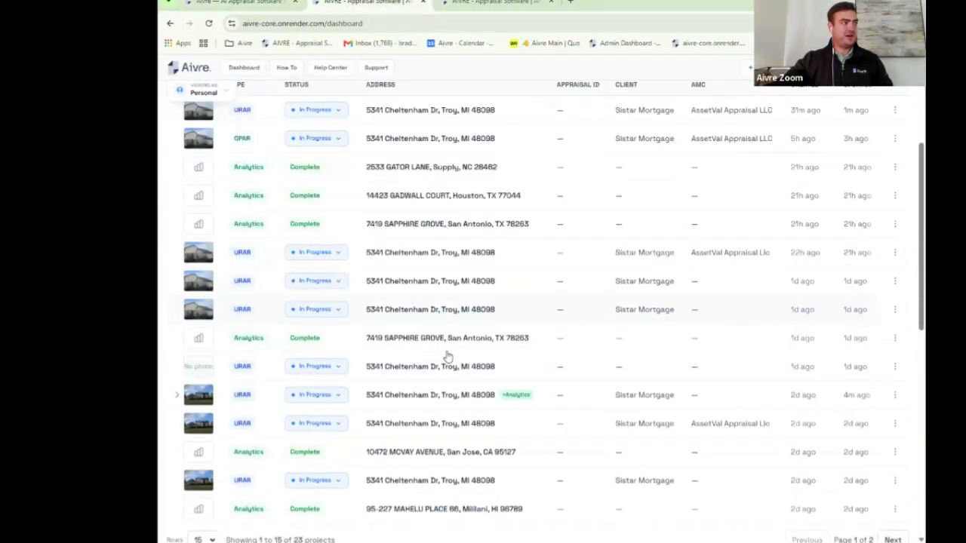
left_click(466, 308)
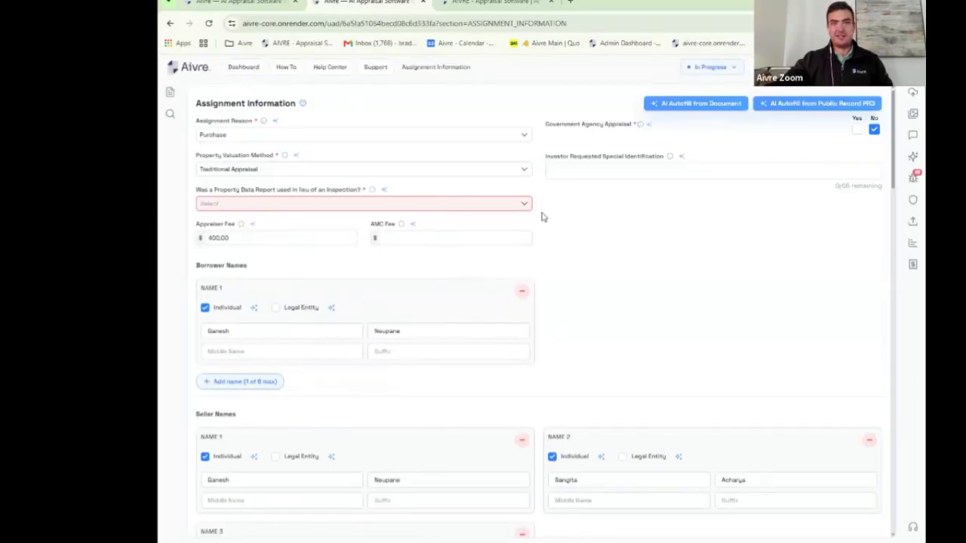
left_click(170, 92)
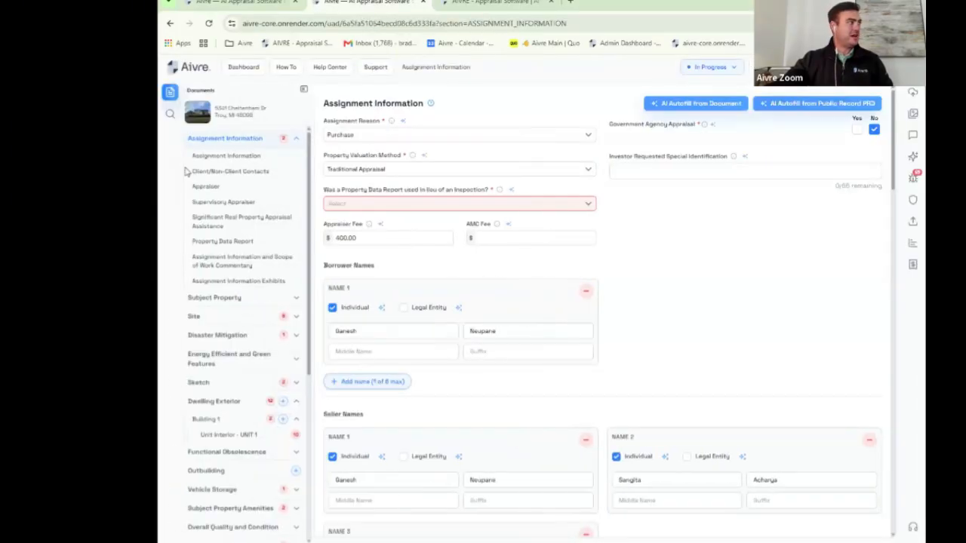
scroll(225, 194, "down", 3)
scroll(225, 194, "up", 2)
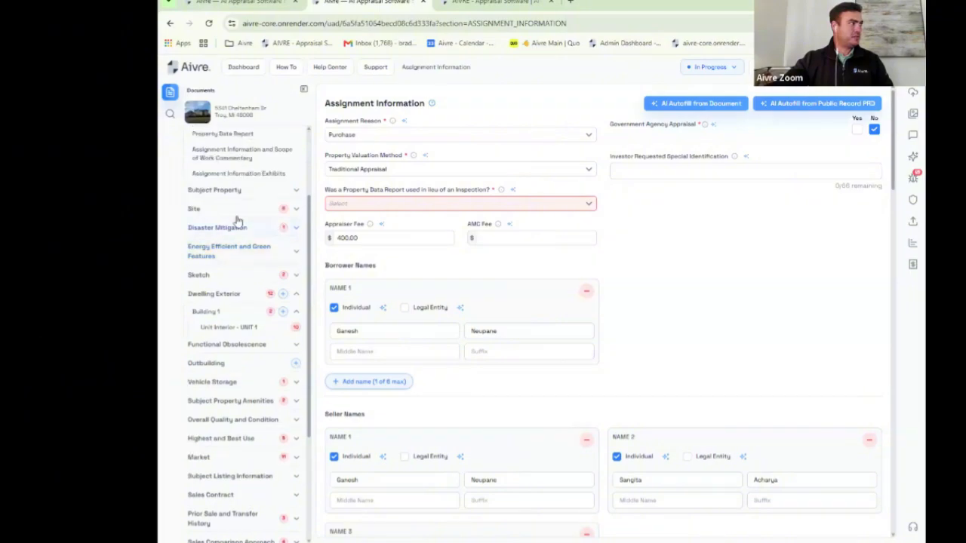
scroll(233, 222, "down", 3)
left_click(238, 187)
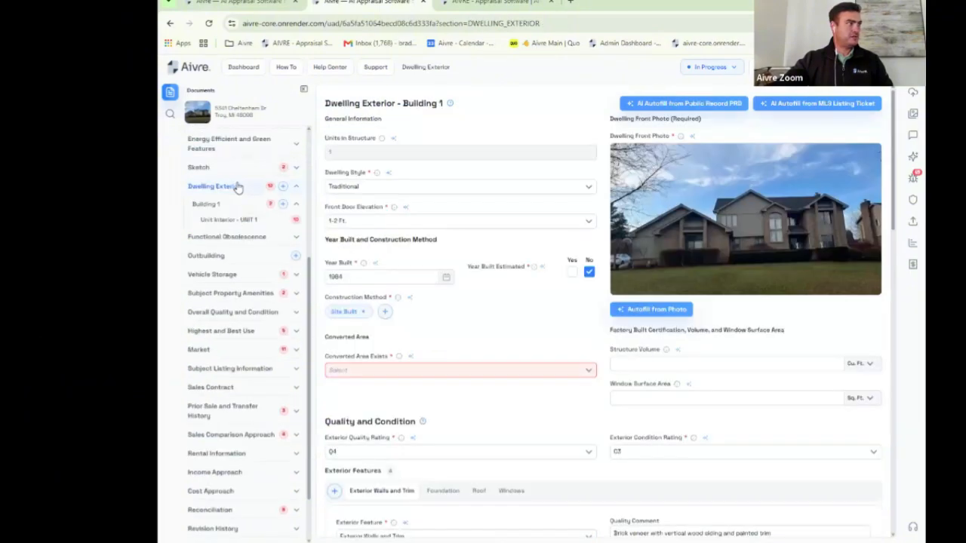
left_click(303, 89)
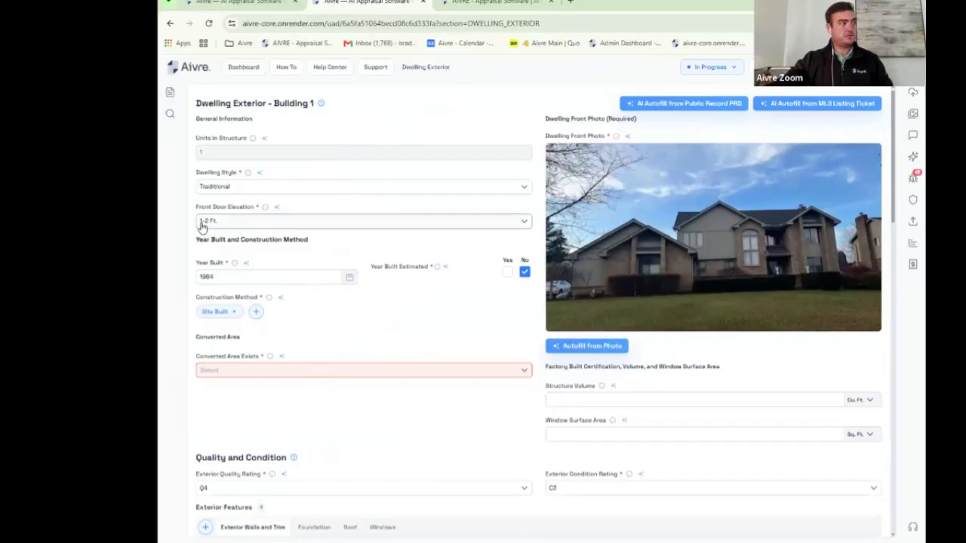
Step: Set Converted Area Exists to No
left_click(422, 372)
left_click(332, 397)
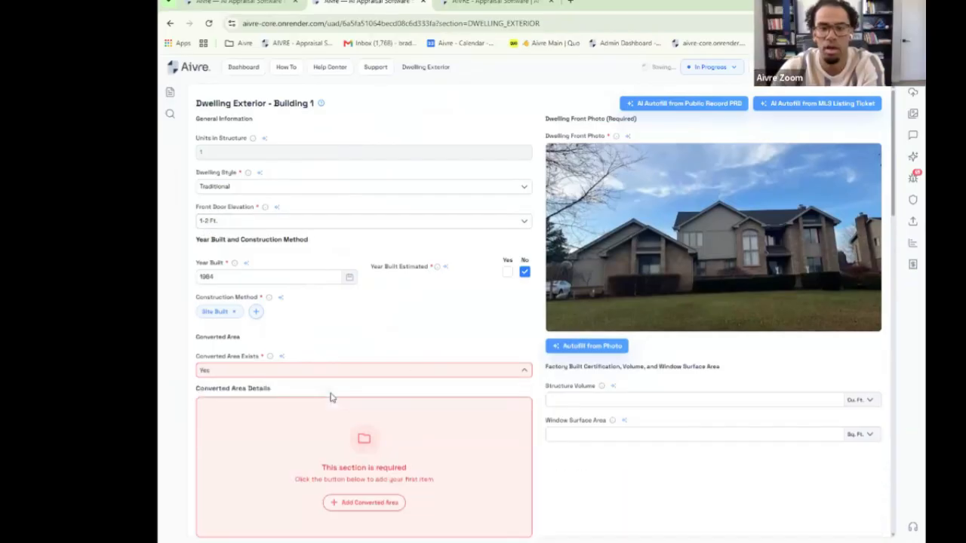
left_click(352, 371)
left_click(294, 412)
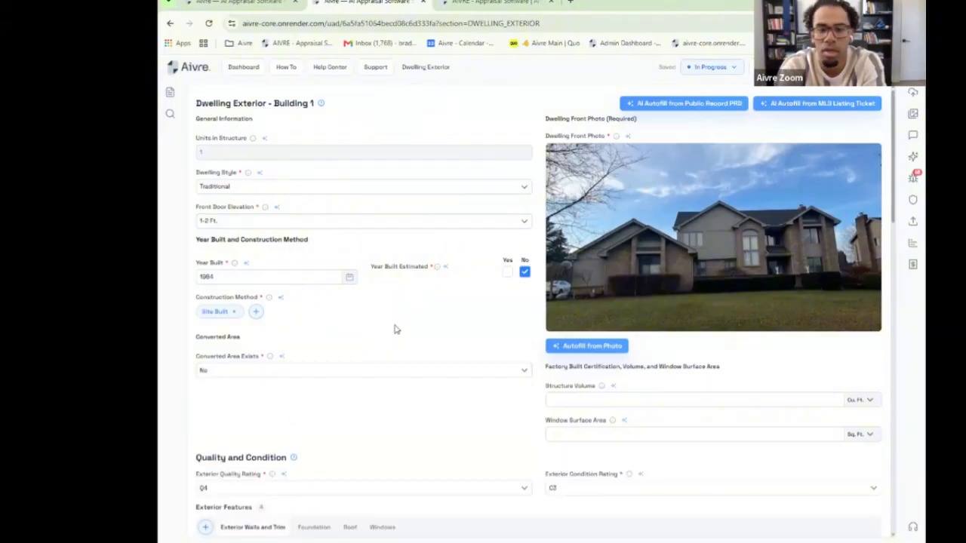
Step: Leave the report for the dashboard, reopen its Sketch section, then go to the how-to videos page
left_click(245, 67)
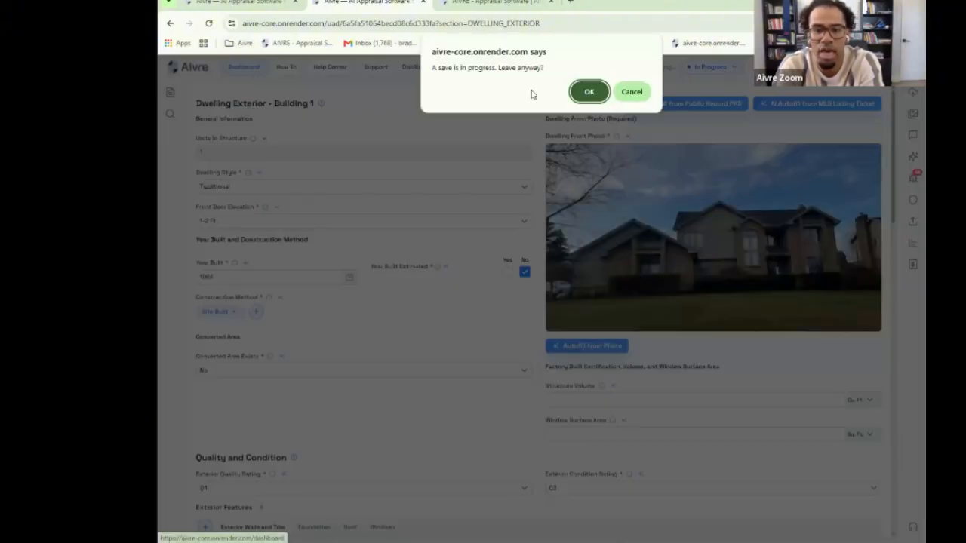
left_click(581, 97)
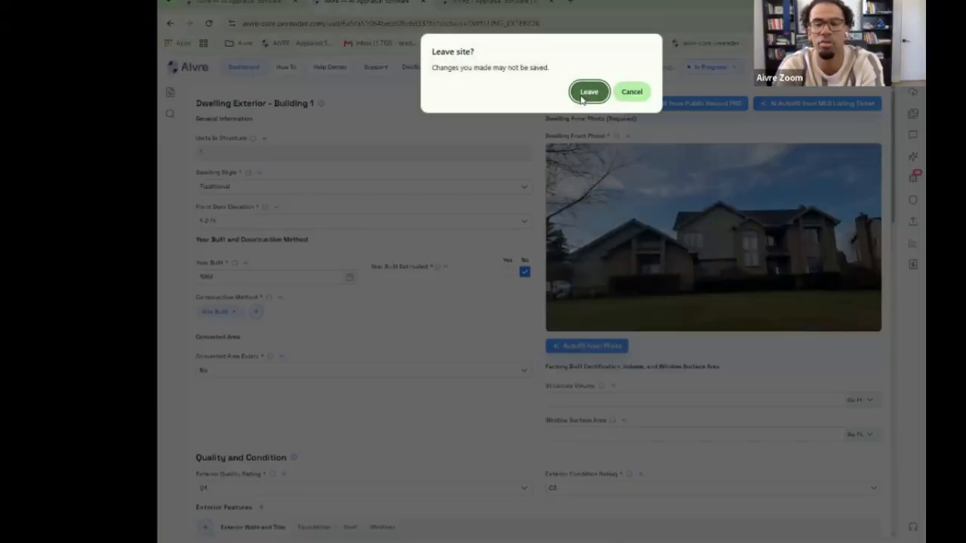
left_click(582, 97)
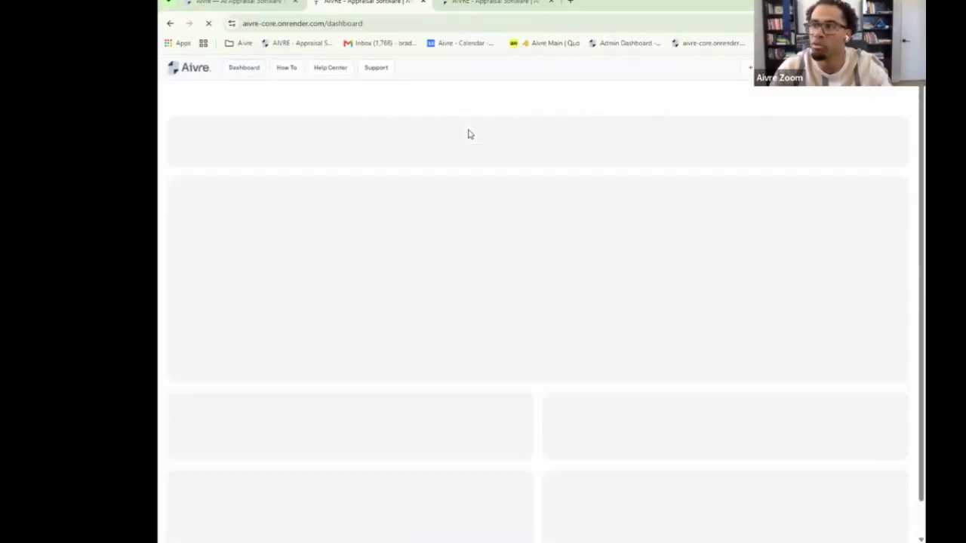
scroll(469, 181, "down", 2)
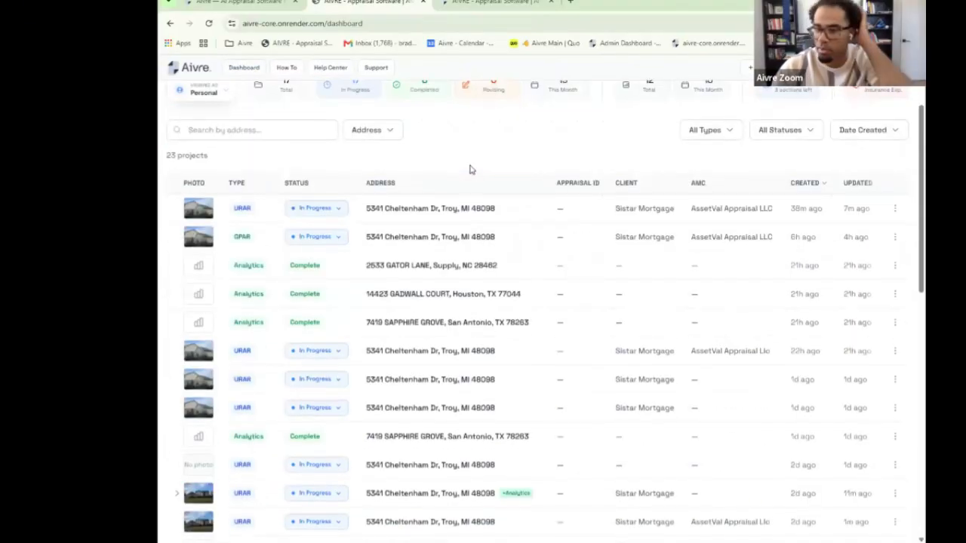
scroll(468, 207, "down", 5)
left_click(434, 309)
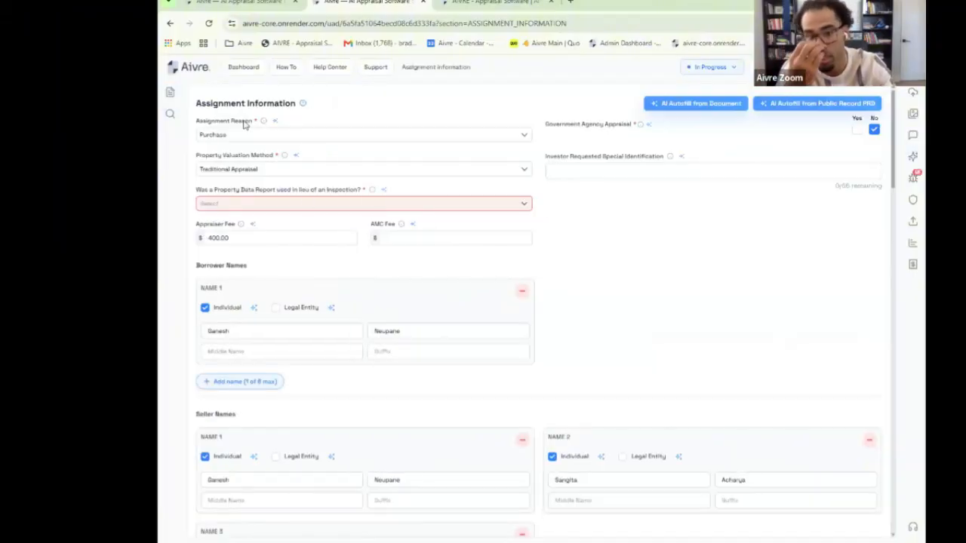
left_click(171, 96)
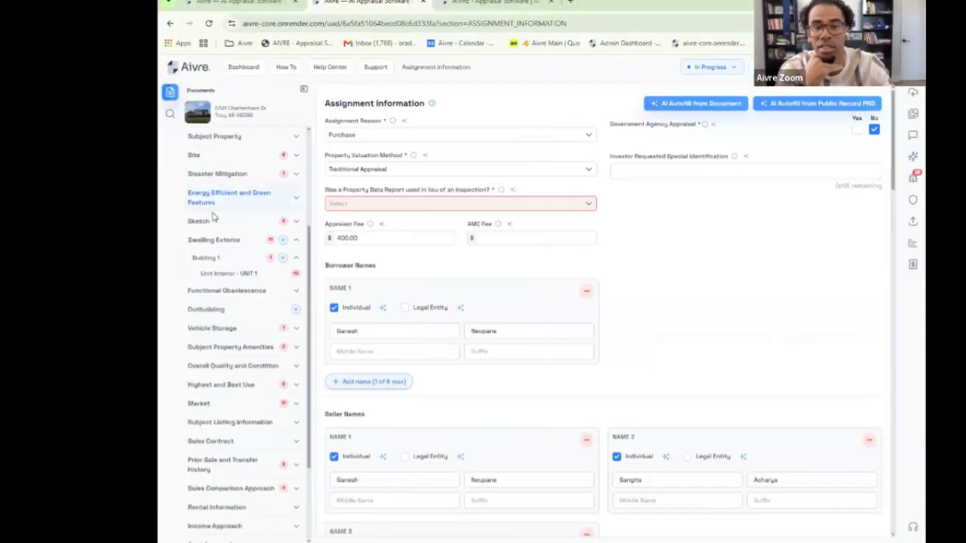
left_click(202, 223)
left_click(305, 94)
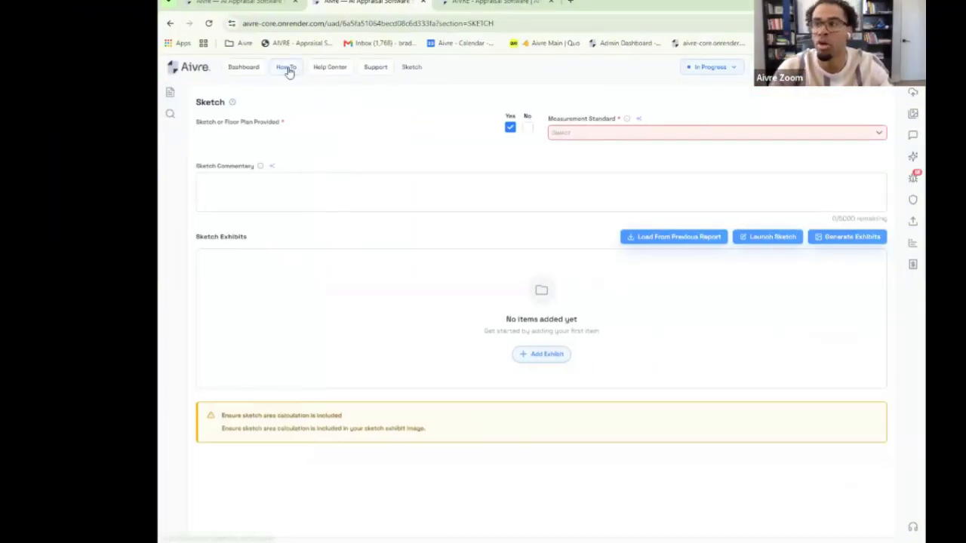
left_click(287, 69)
scroll(423, 189, "down", 3)
left_click(438, 179)
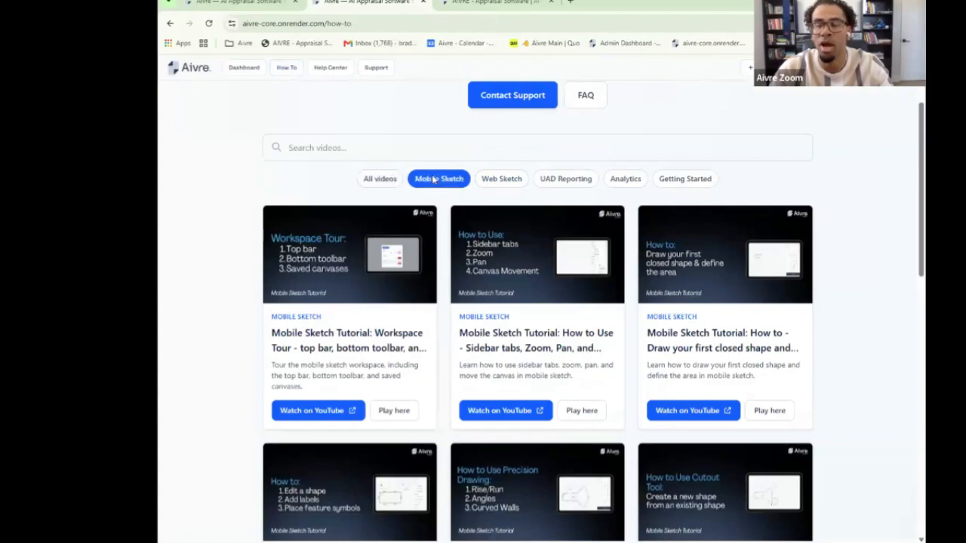
scroll(655, 311, "down", 5)
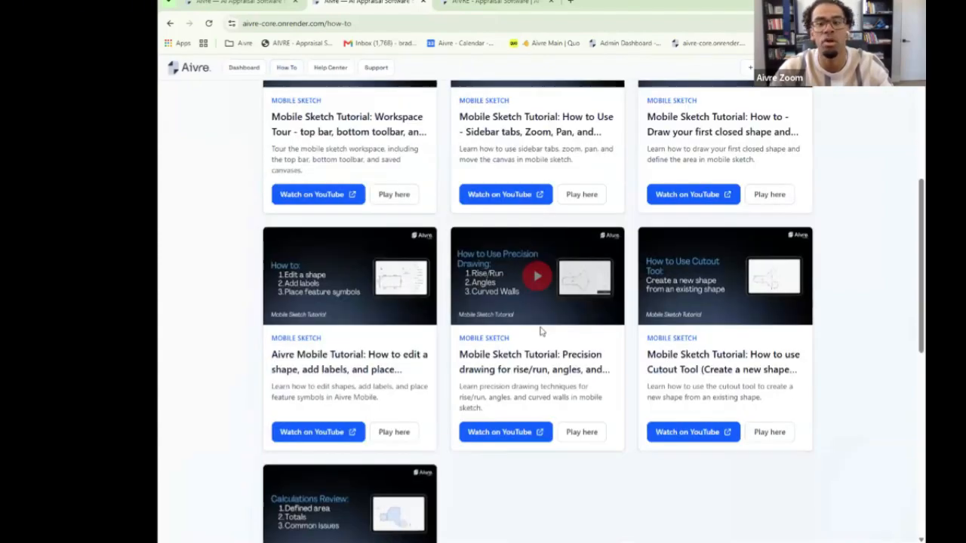
scroll(608, 299, "up", 3)
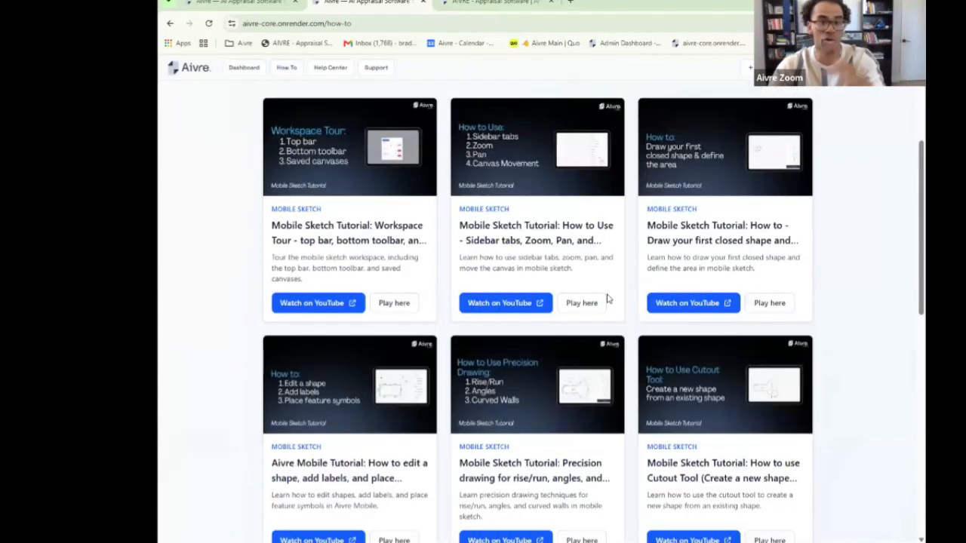
scroll(608, 300, "up", 2)
scroll(606, 305, "down", 5)
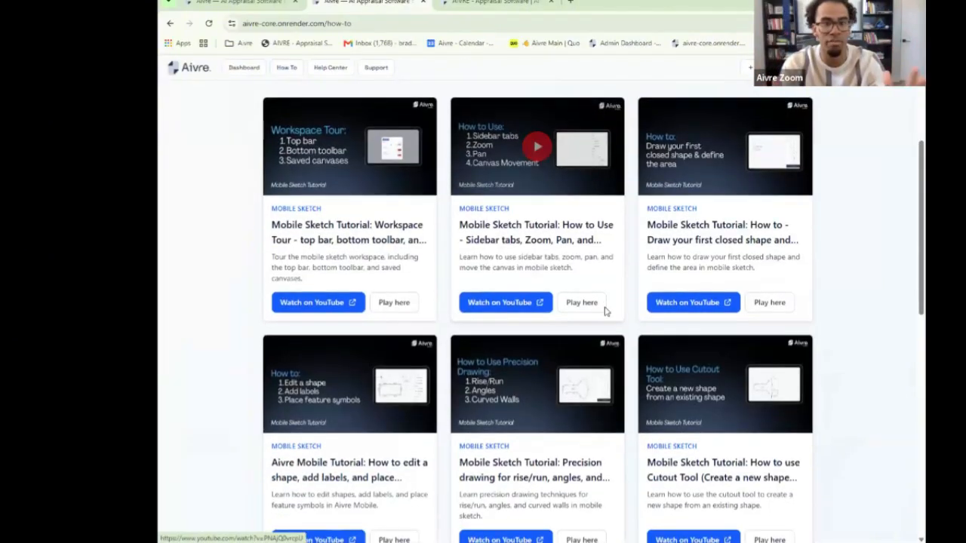
scroll(606, 312, "down", 2)
scroll(606, 311, "up", 5)
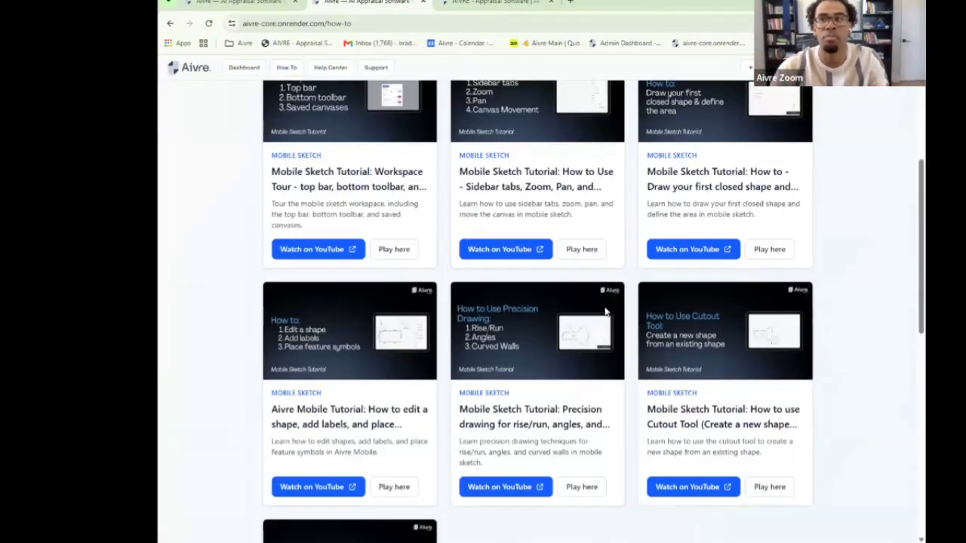
scroll(605, 312, "up", 2)
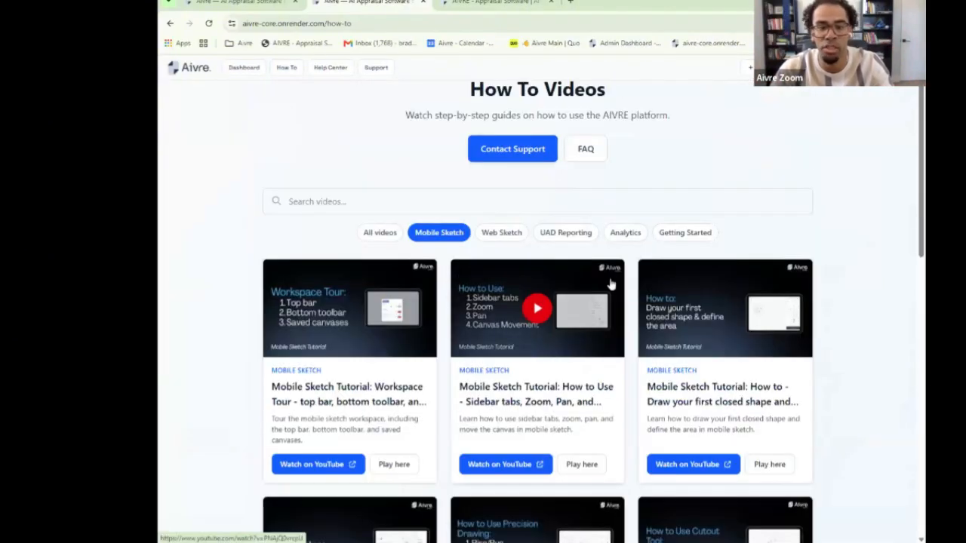
left_click(501, 233)
scroll(502, 238, "down", 1)
left_click(439, 185)
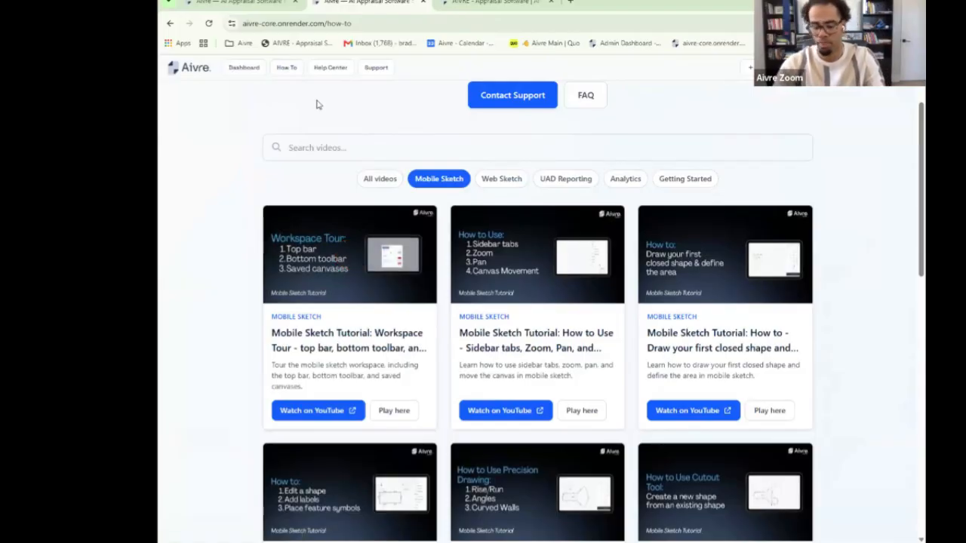
left_click(243, 68)
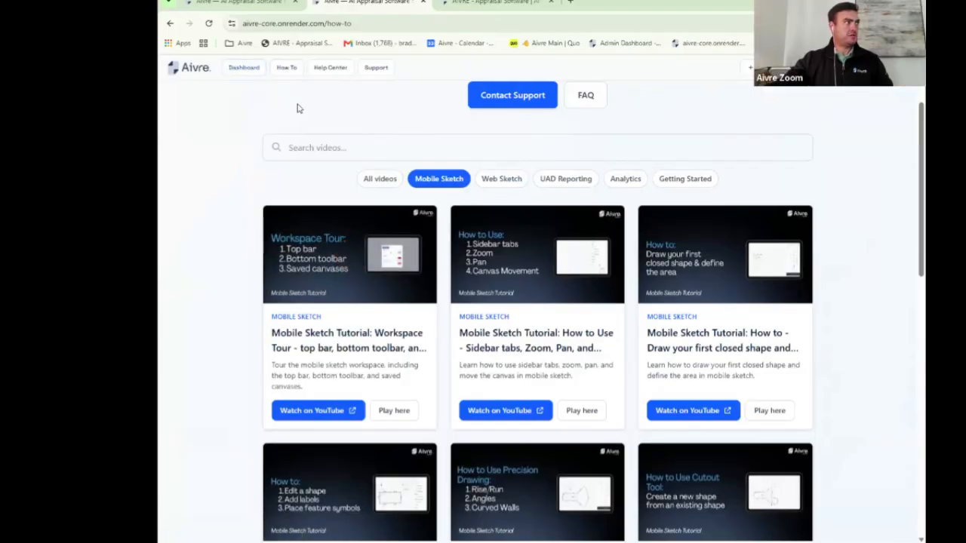
Step: Open the Troy property's appraisal report at its Sketch section
scroll(415, 339, "down", 5)
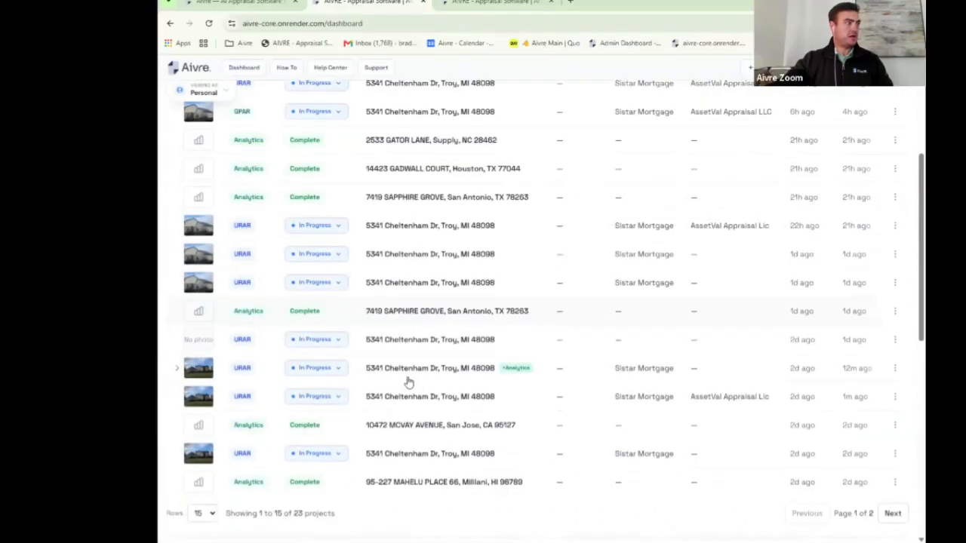
left_click(412, 362)
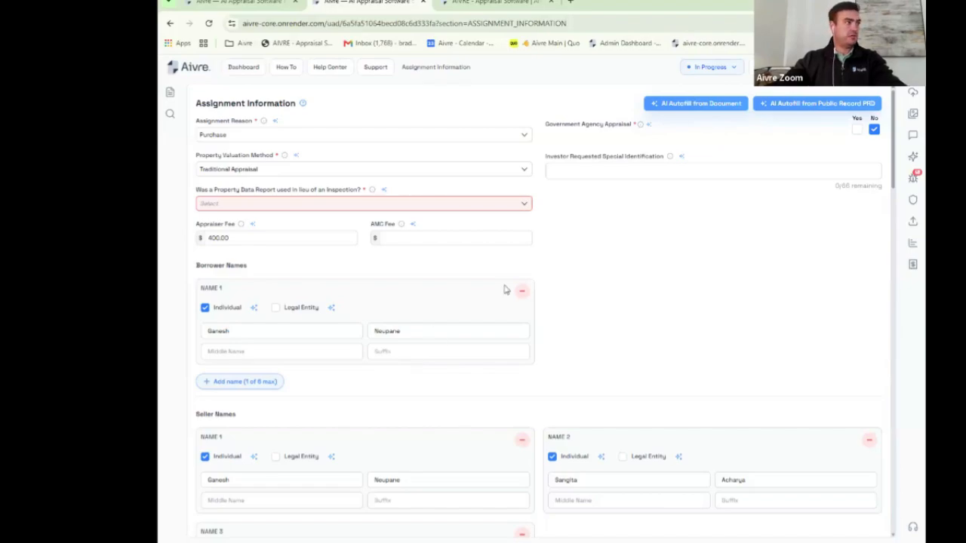
left_click(170, 93)
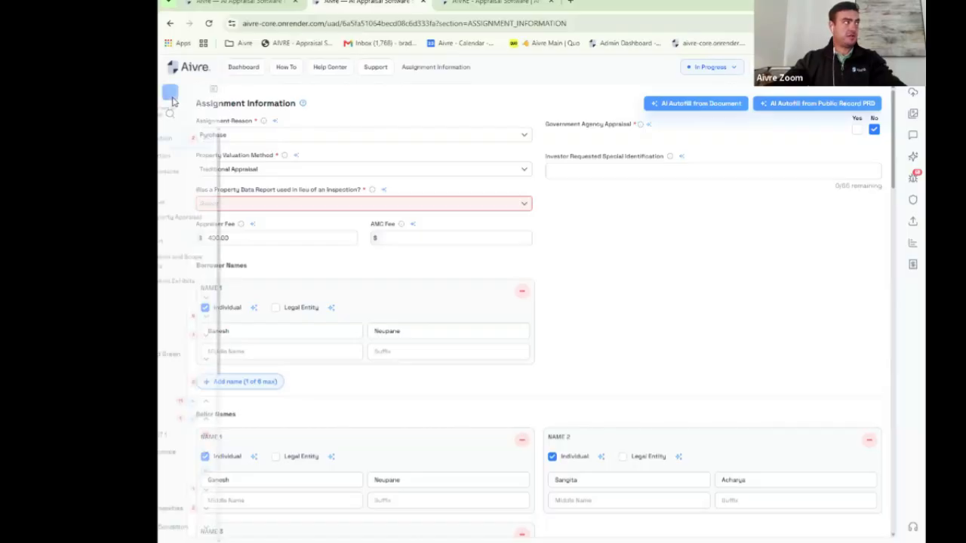
scroll(219, 313, "down", 3)
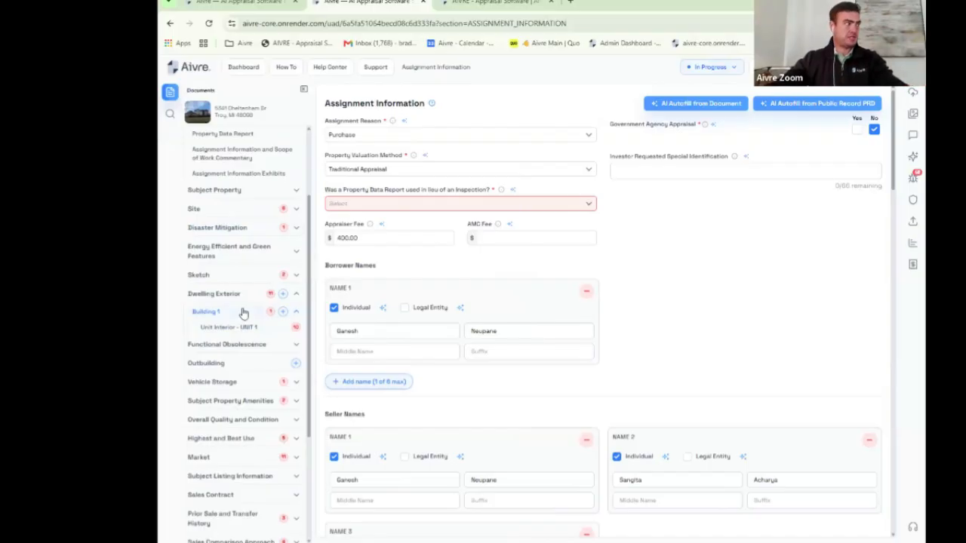
scroll(243, 313, "down", 1)
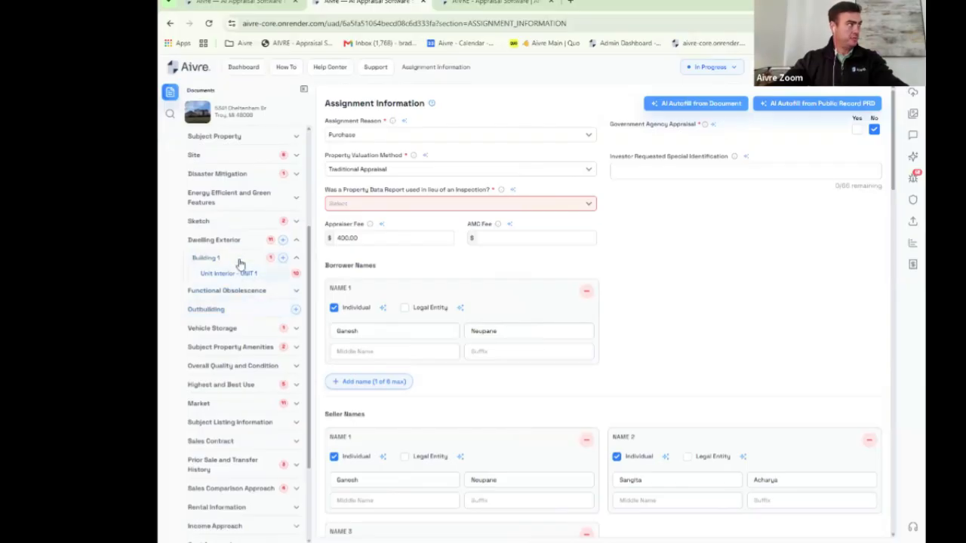
left_click(198, 222)
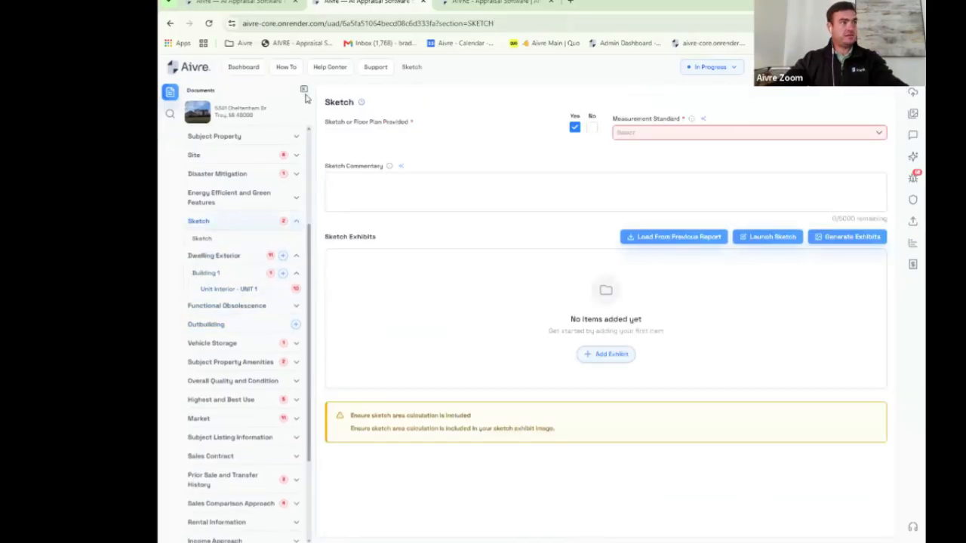
Step: Launch the sketch editor, retry the refused connection twice, then close the failed tab
left_click(762, 238)
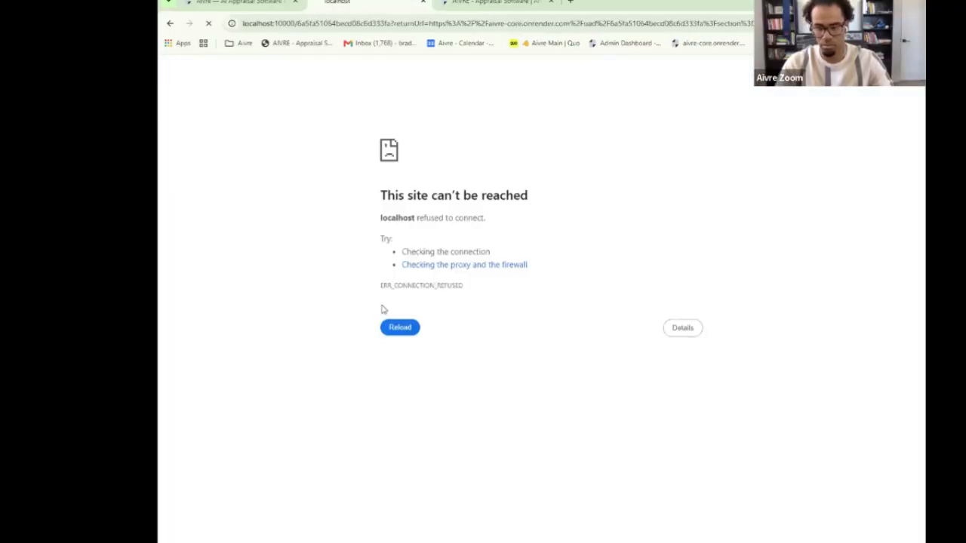
left_click(400, 332)
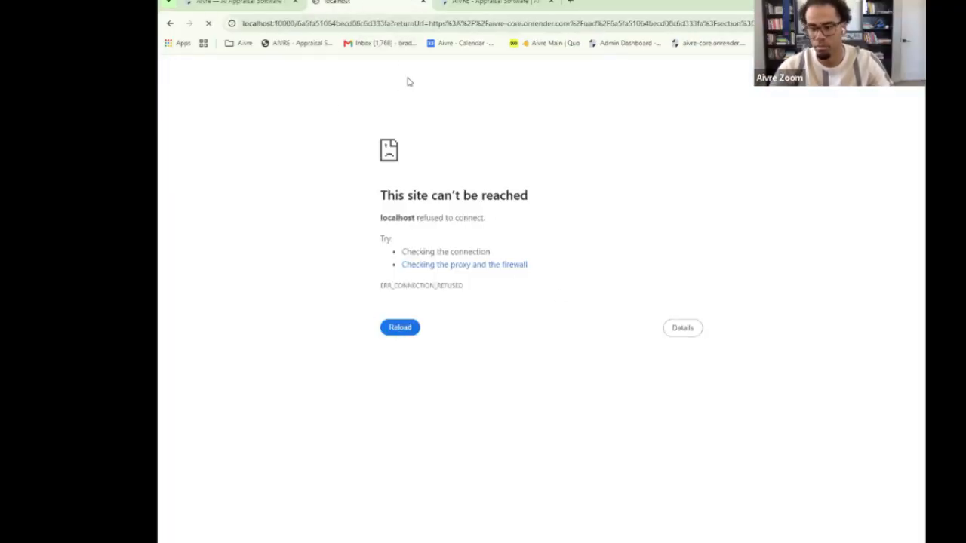
left_click(398, 336)
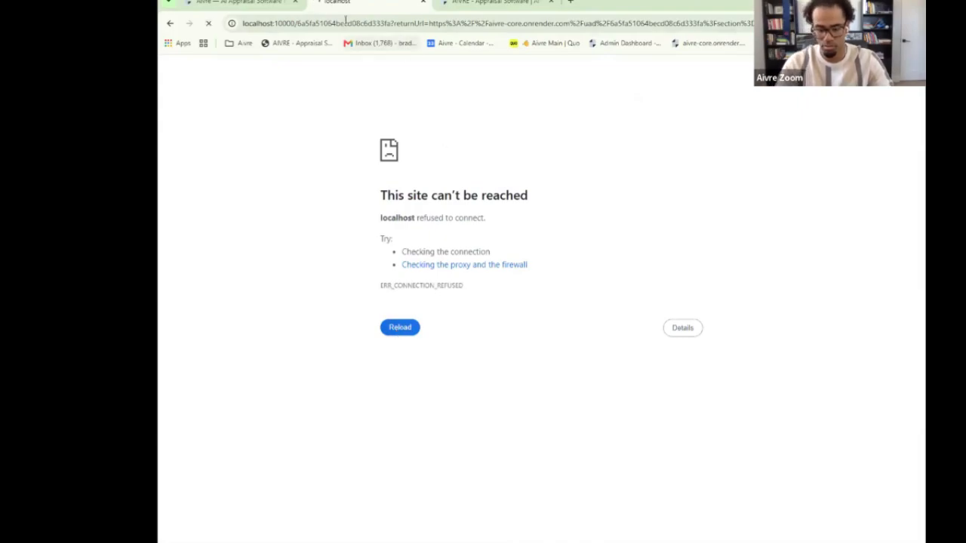
left_click(423, 3)
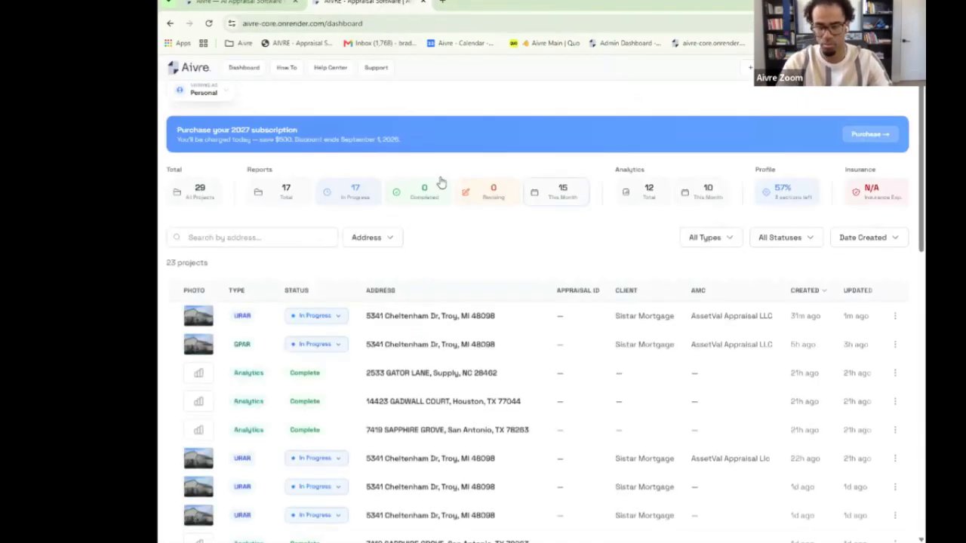
Step: Return to the dashboard and reopen the Troy report's Sketch section
left_click(234, 2)
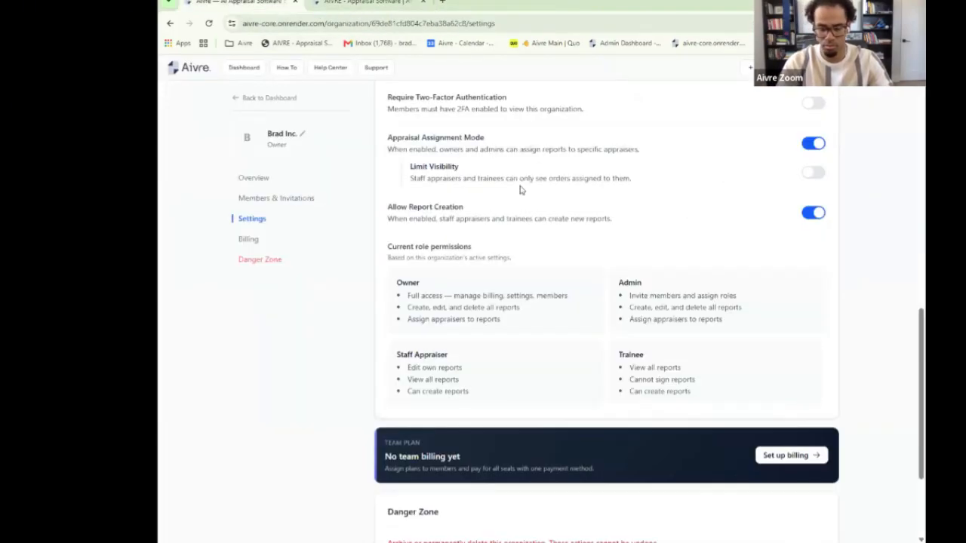
left_click(244, 68)
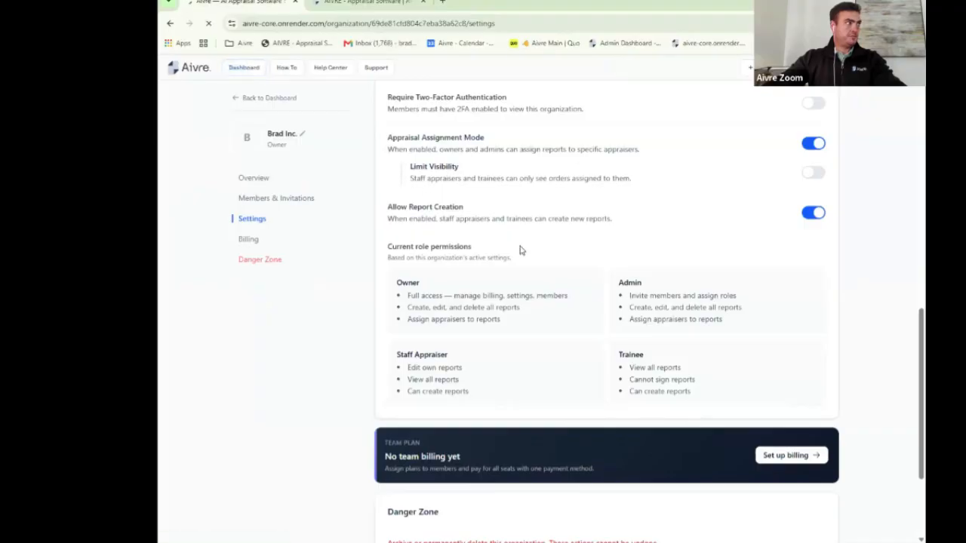
scroll(427, 377, "down", 5)
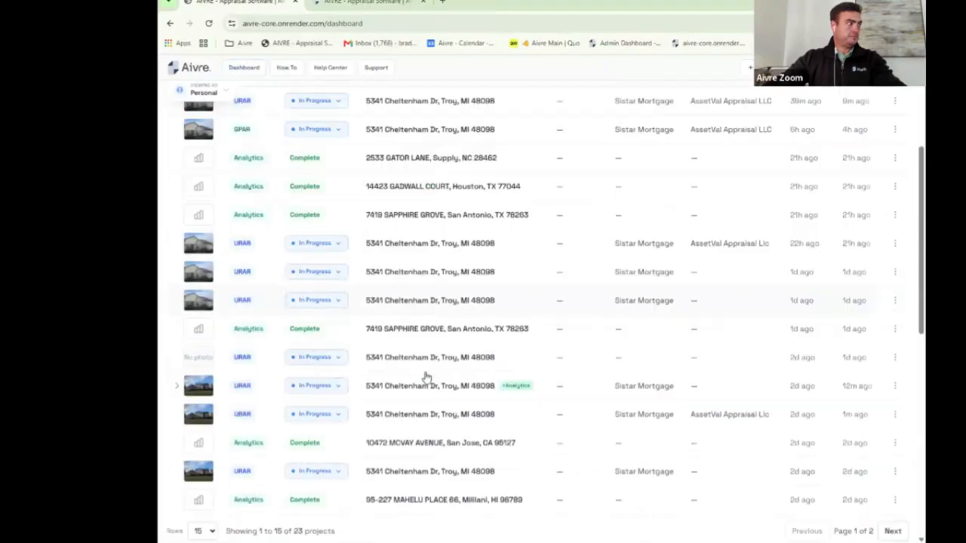
left_click(425, 415)
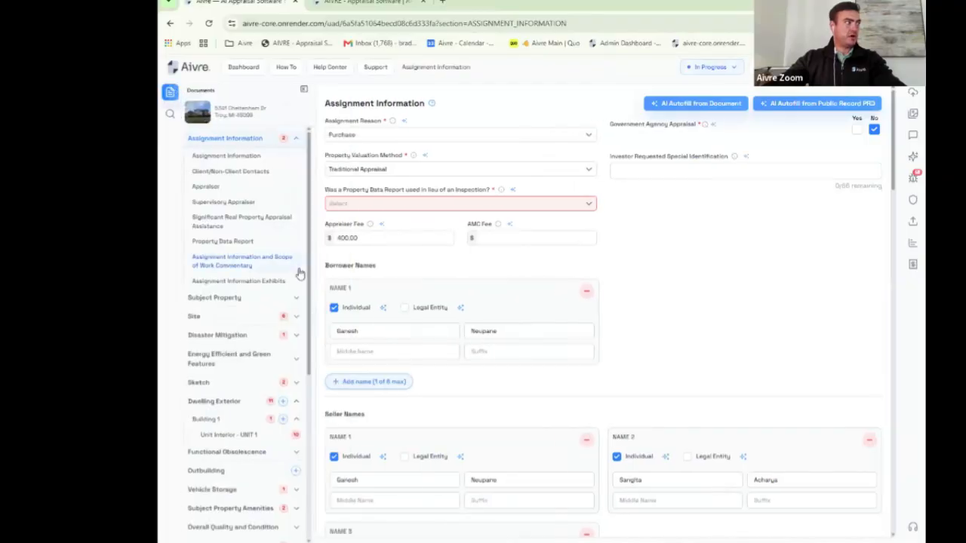
scroll(299, 273, "down", 3)
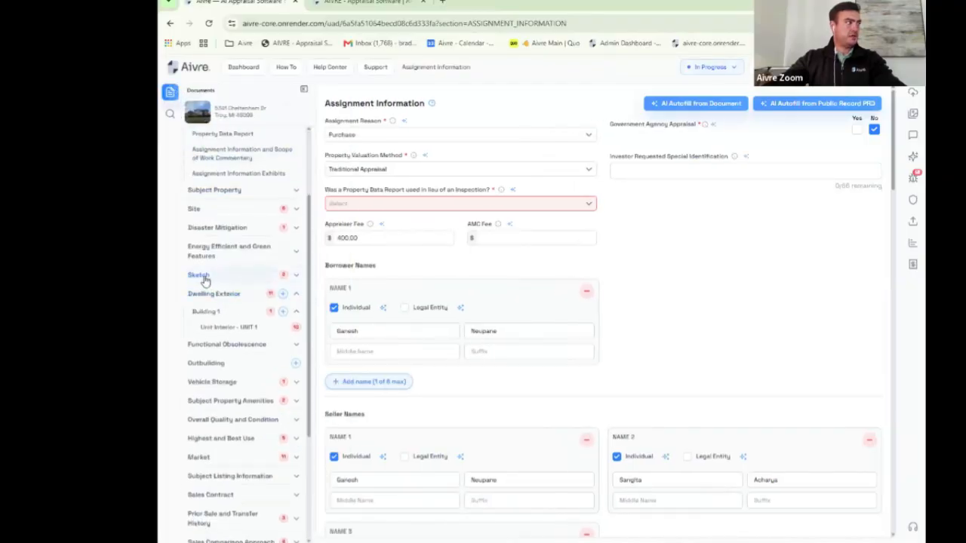
left_click(200, 276)
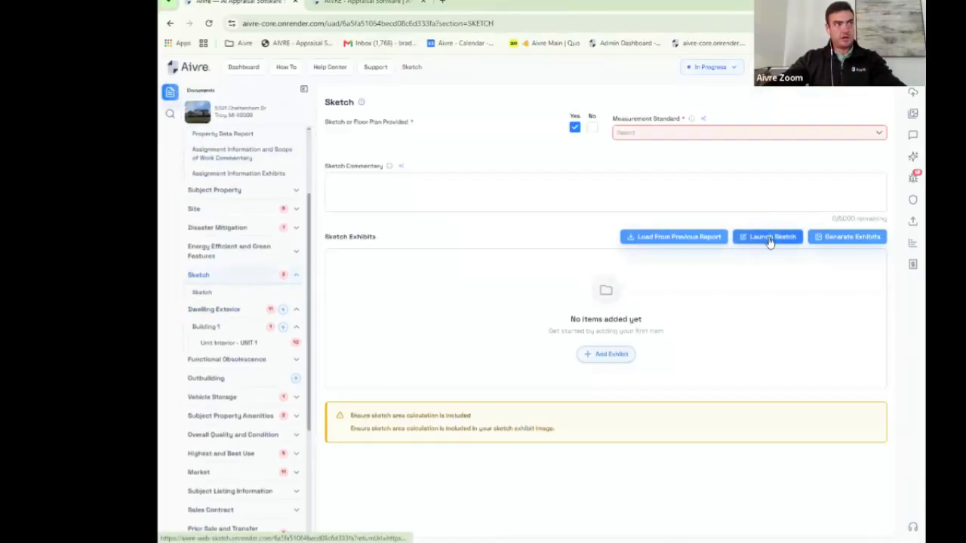
Step: Relaunch the sketch editor twice, then start a new browser tab
left_click(772, 244)
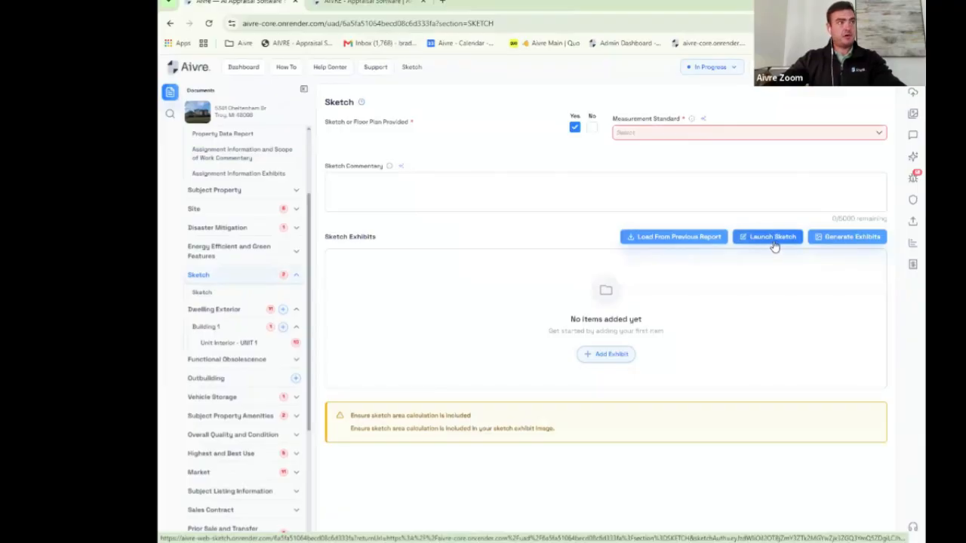
left_click(774, 246)
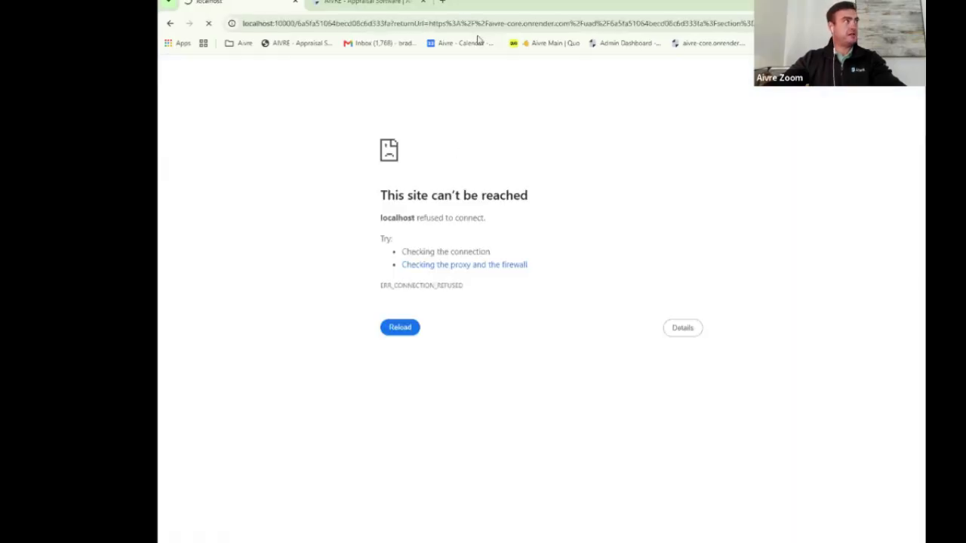
left_click(442, 2)
Step: Load the aivre.com homepage in the new tab
left_click(417, 23)
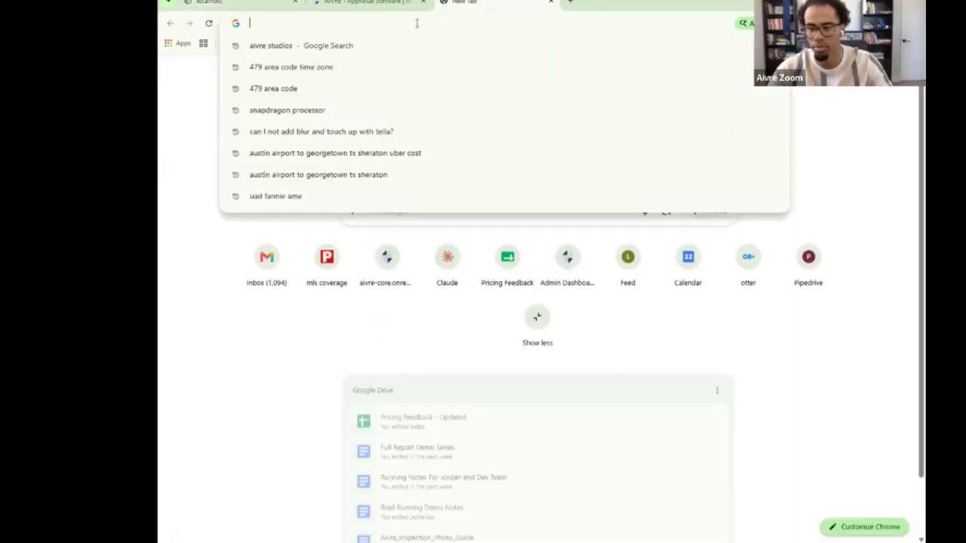
type("aivre.com")
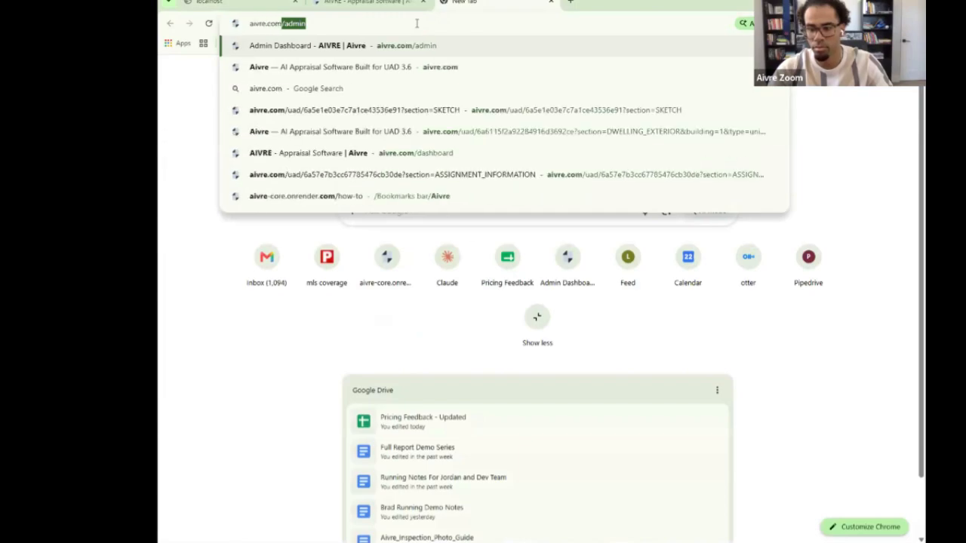
key("Delete")
key("Return")
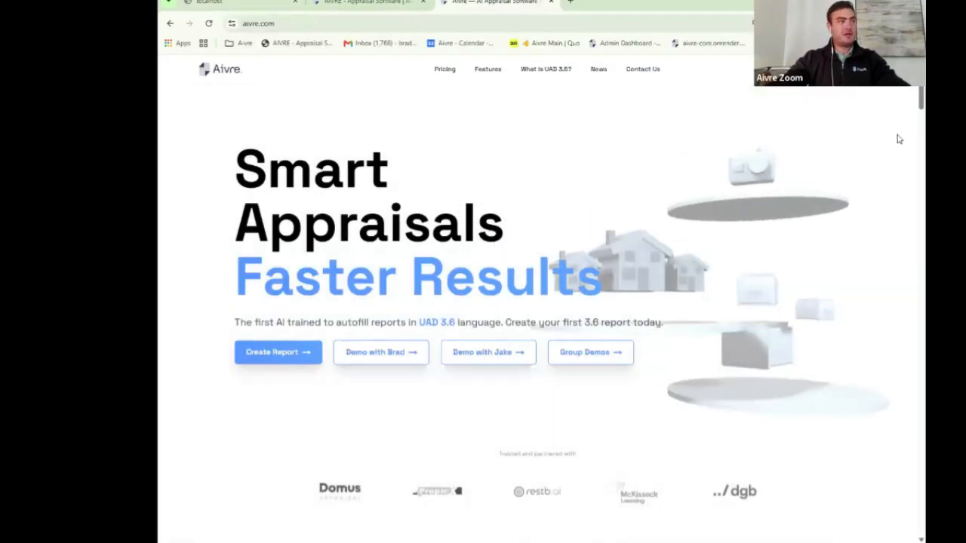
Step: Open the Troy report's Sketch section and set Sketch or Floor Plan Provided to No
left_click(868, 68)
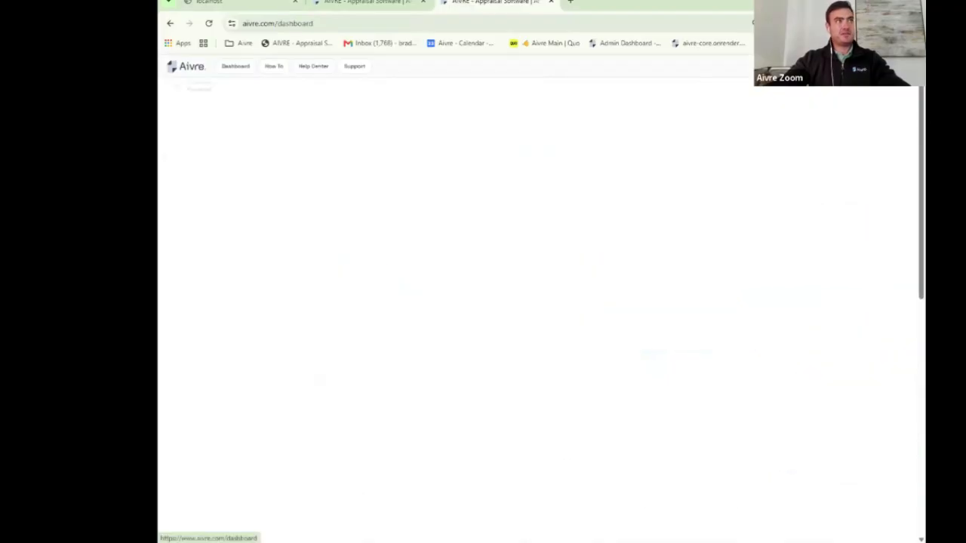
scroll(498, 157, "down", 3)
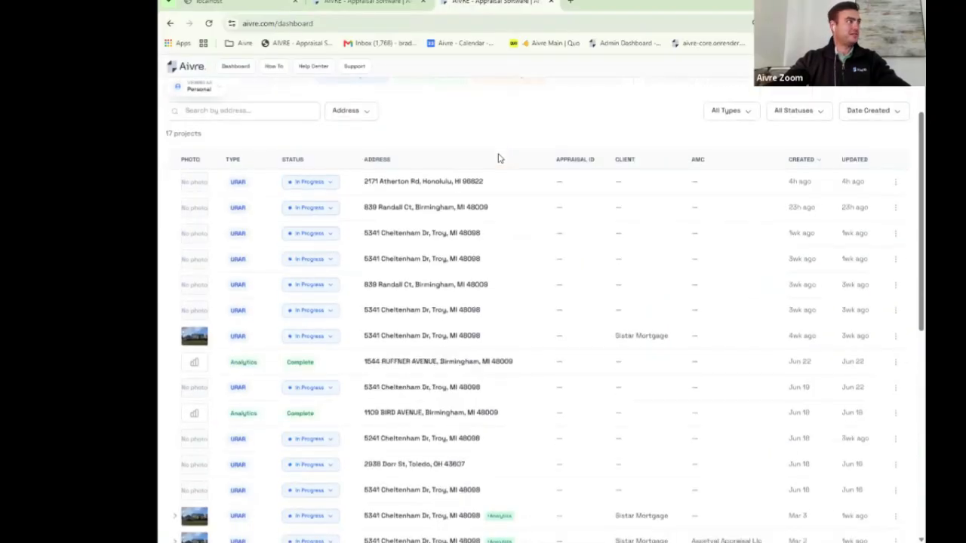
scroll(499, 157, "up", 3)
scroll(475, 263, "down", 2)
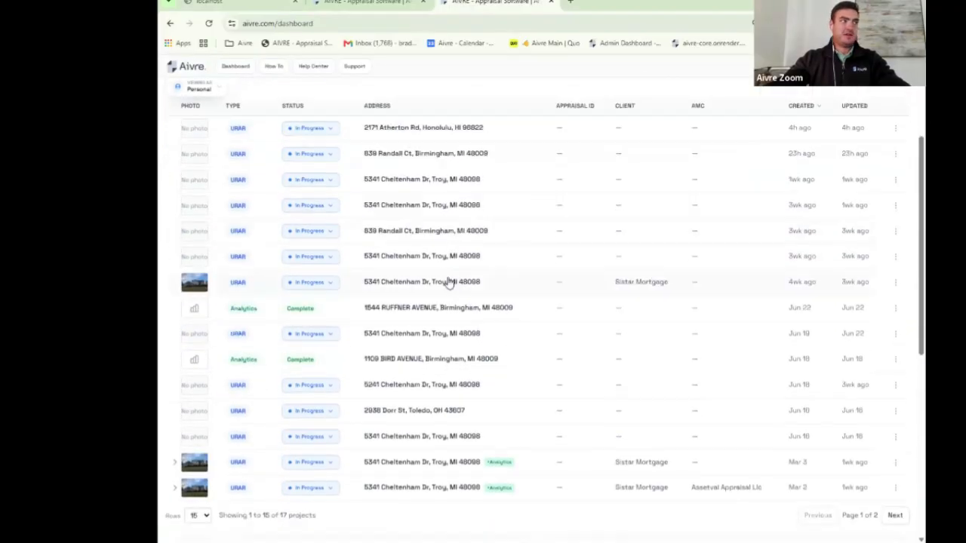
left_click(449, 283)
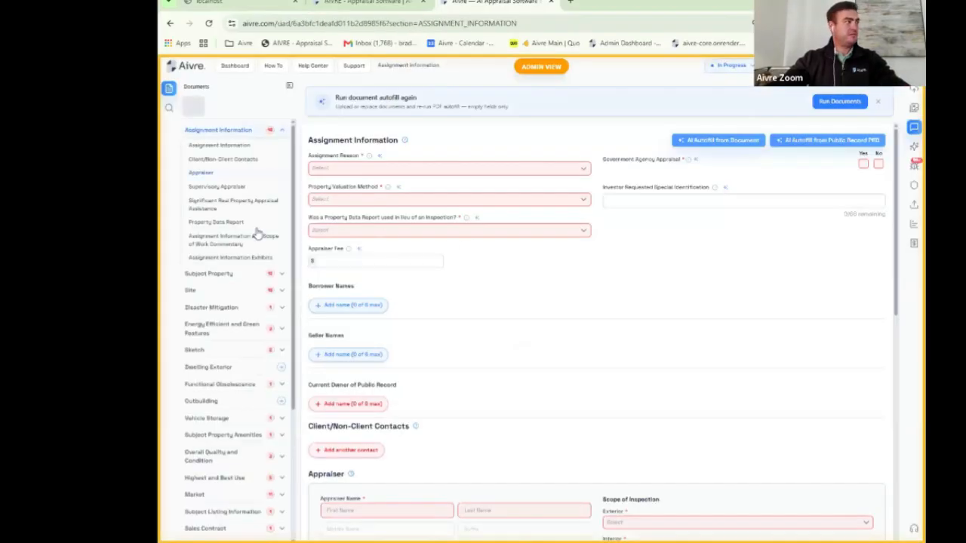
scroll(239, 243, "down", 2)
scroll(216, 172, "down", 1)
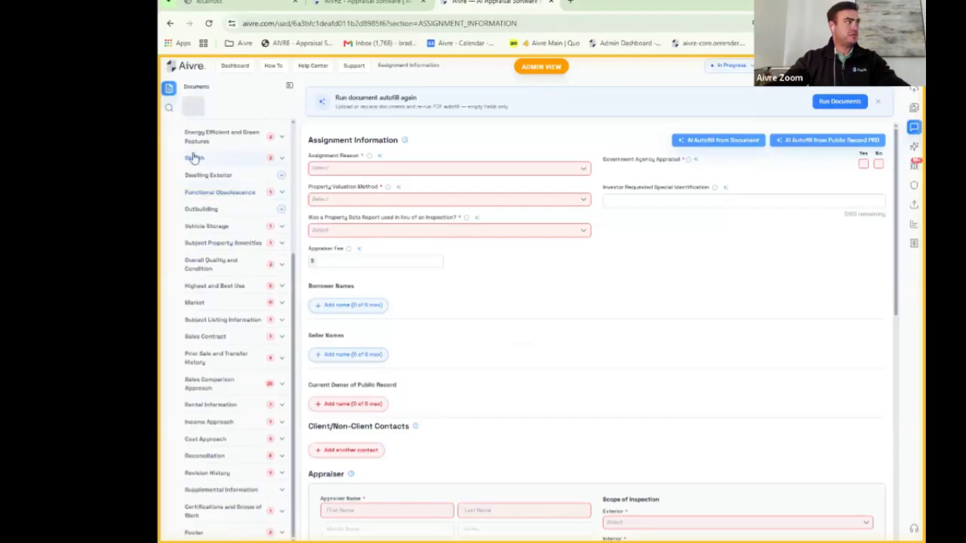
left_click(193, 157)
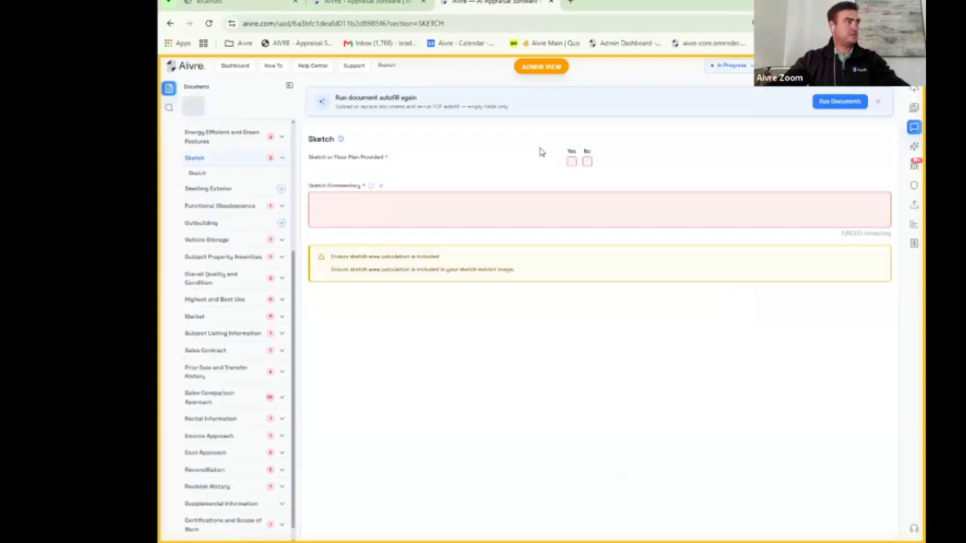
left_click(587, 162)
Step: Open a different project's report from the dashboard at its Sketch section
scroll(255, 143, "up", 5)
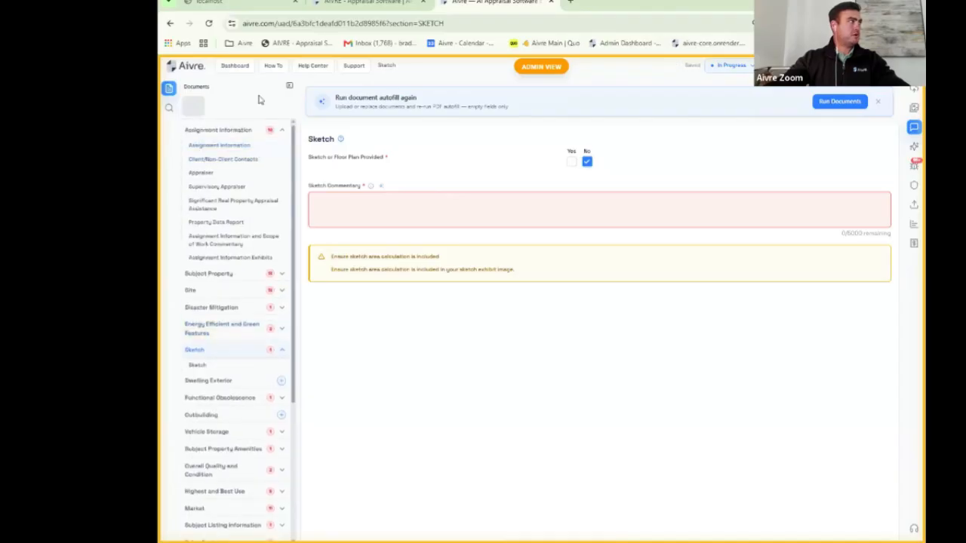
left_click(243, 69)
scroll(467, 241, "down", 3)
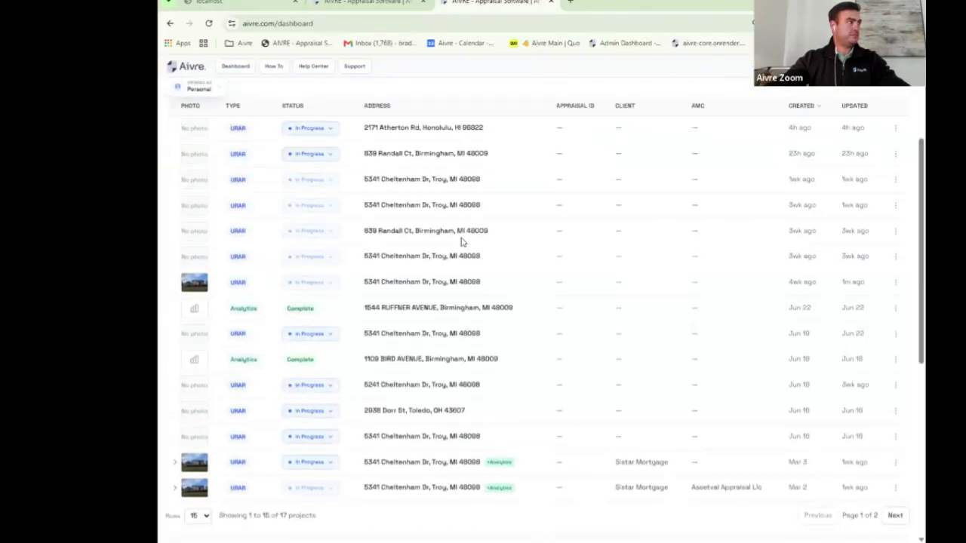
scroll(461, 242, "down", 2)
left_click(432, 335)
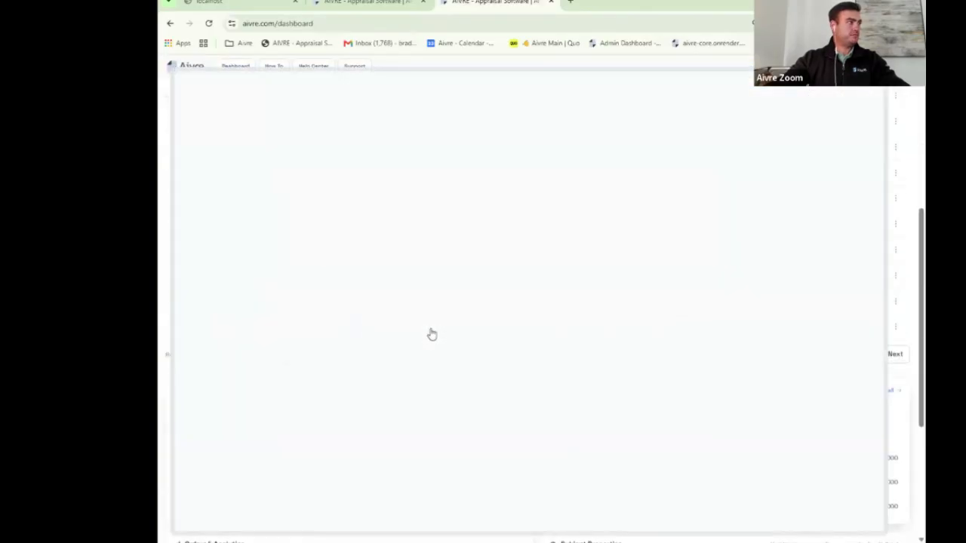
scroll(227, 173, "down", 1)
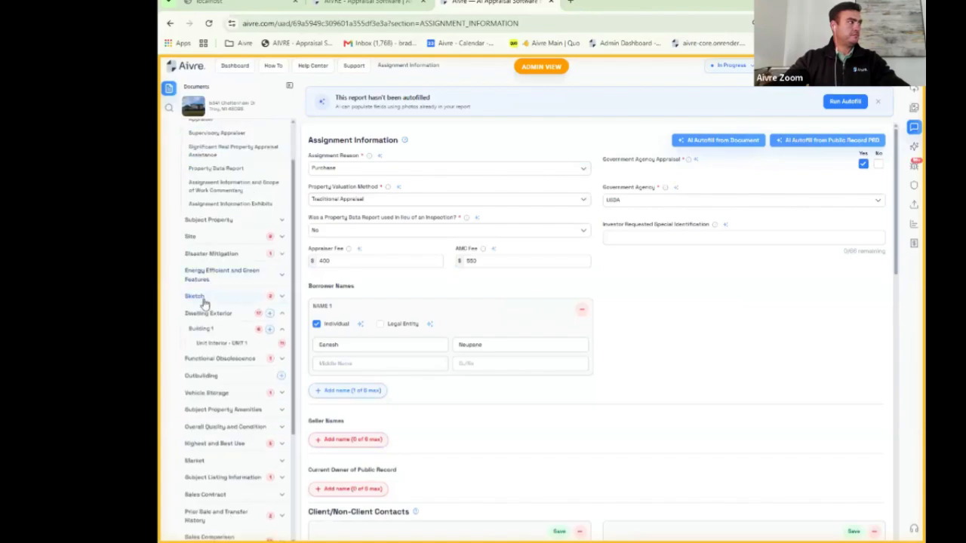
left_click(204, 301)
Step: Launch Aivre Sketch on the property's blank canvas and zoom around it
left_click(782, 262)
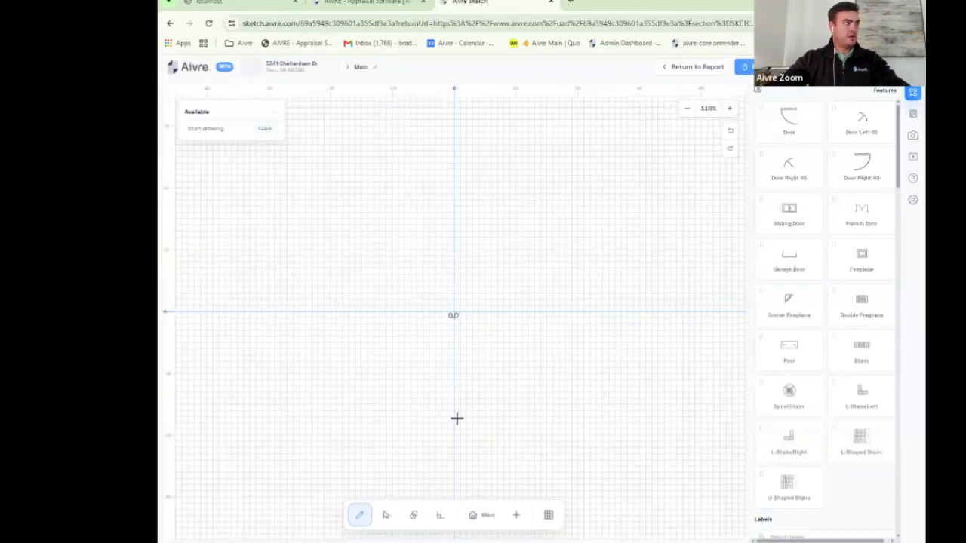
scroll(494, 305, "down", 5)
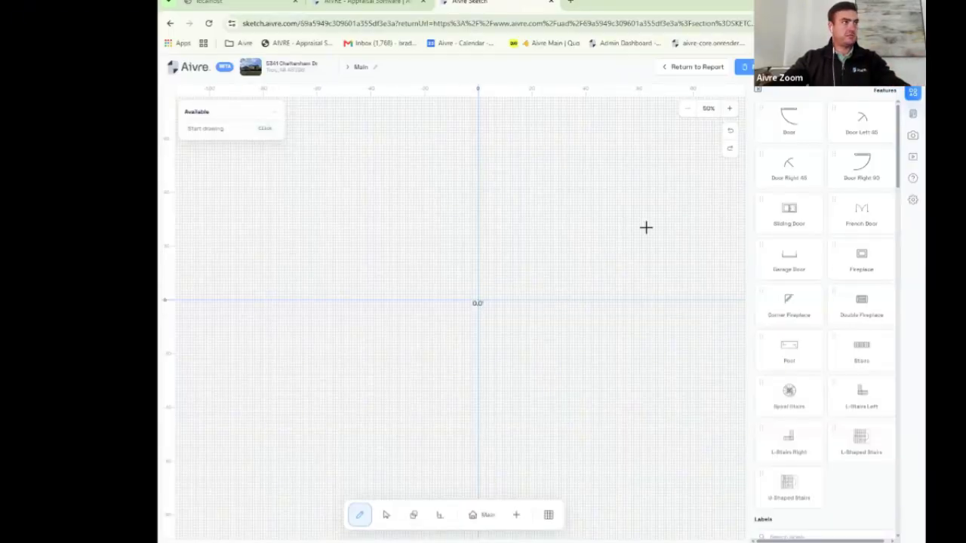
scroll(611, 311, "up", 1)
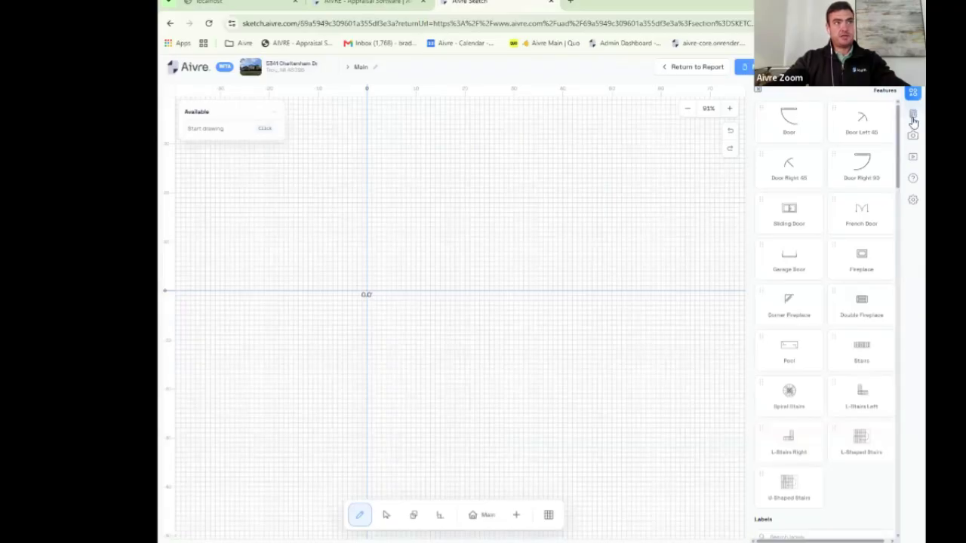
Step: Show the Help guide of drawing and editing shortcuts and scroll through it
left_click(913, 179)
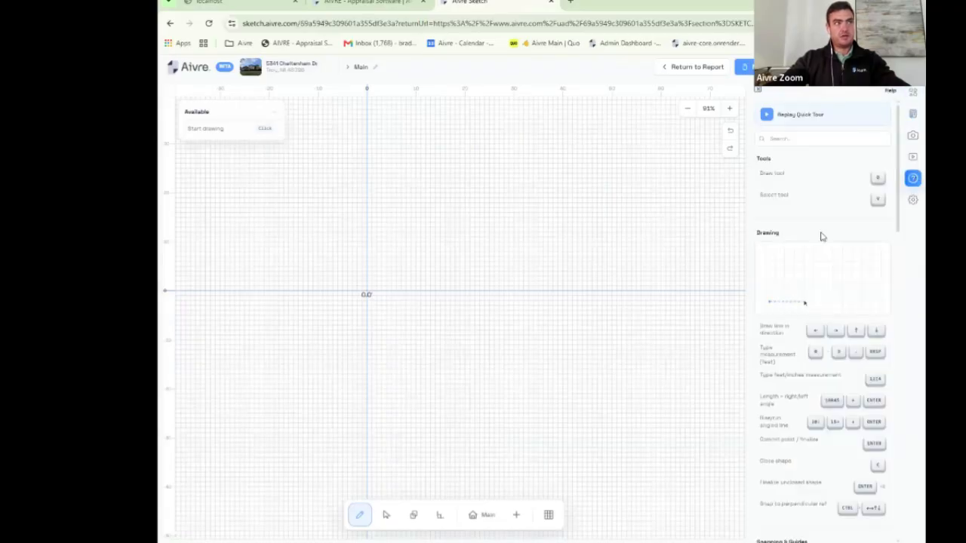
scroll(821, 237, "down", 3)
scroll(863, 291, "down", 8)
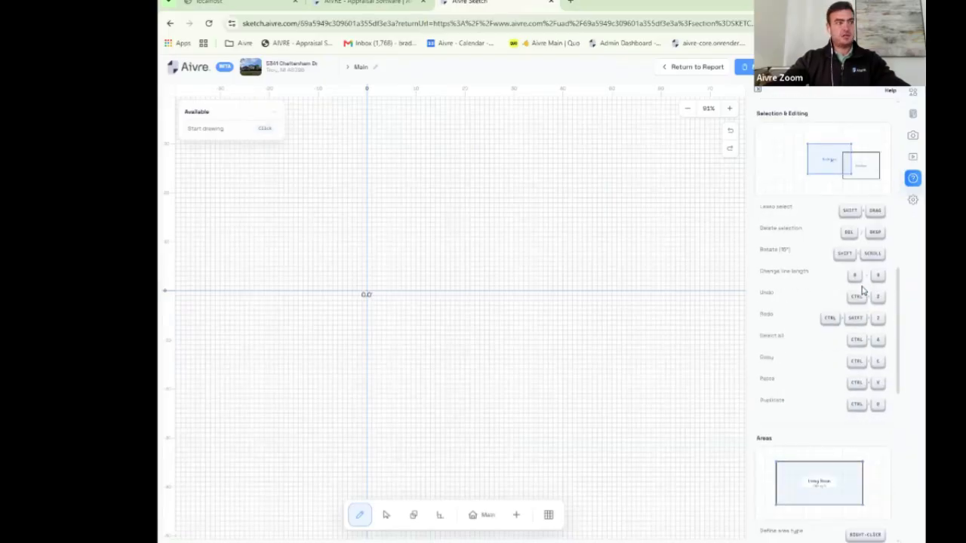
scroll(863, 291, "up", 8)
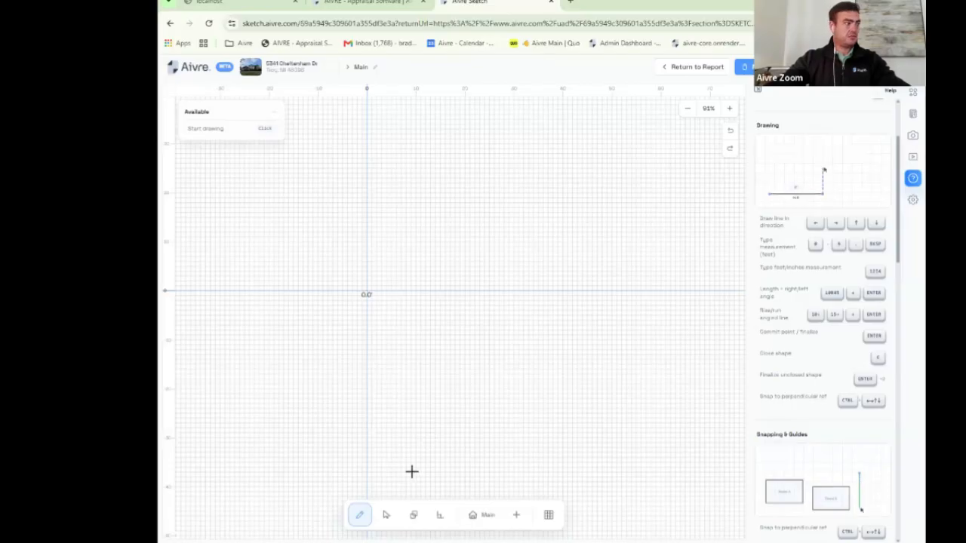
Step: Draw a 15 × 12 ft rectangle as an Above Grade, Unit 1, Level 1 Finished area
left_click(430, 199)
left_click(431, 254)
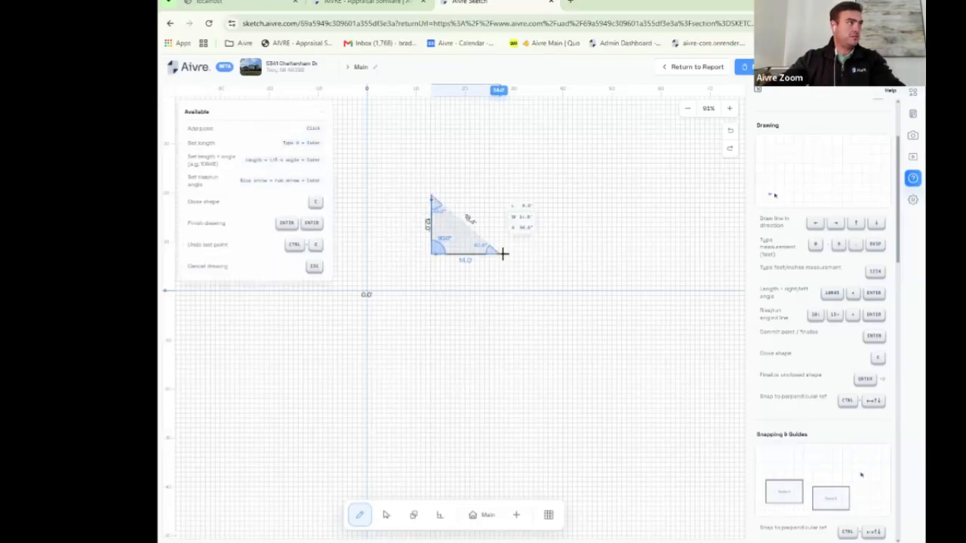
left_click(504, 254)
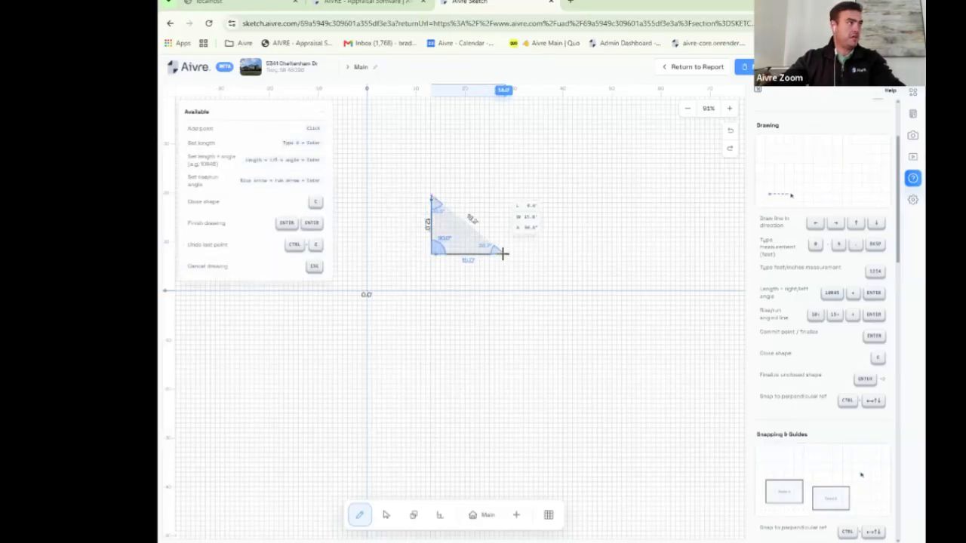
left_click(505, 199)
key("c")
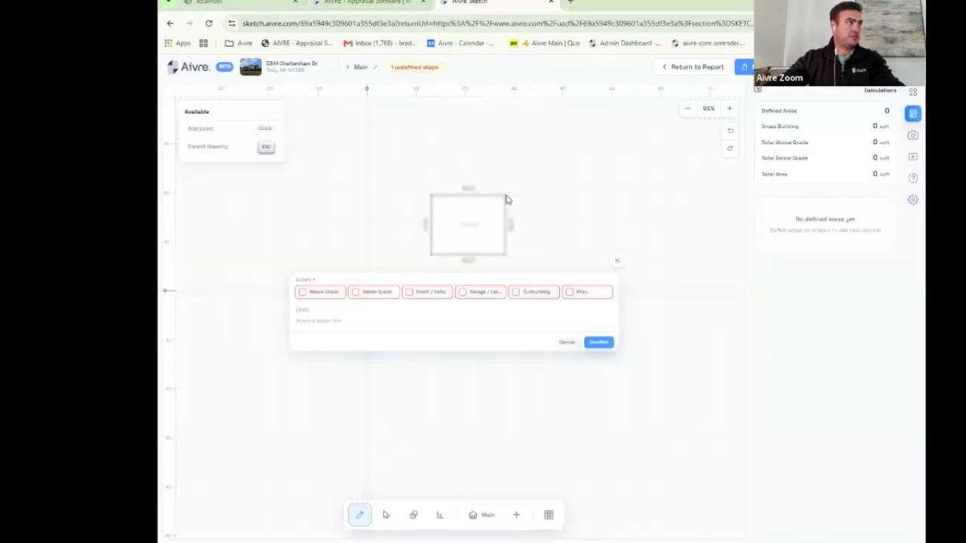
left_click(322, 291)
left_click(337, 275)
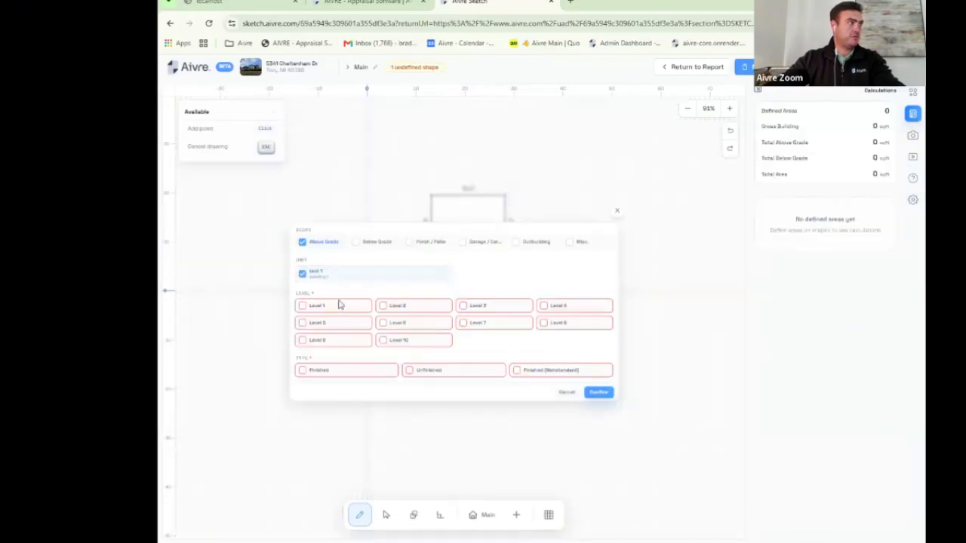
left_click(331, 308)
left_click(347, 372)
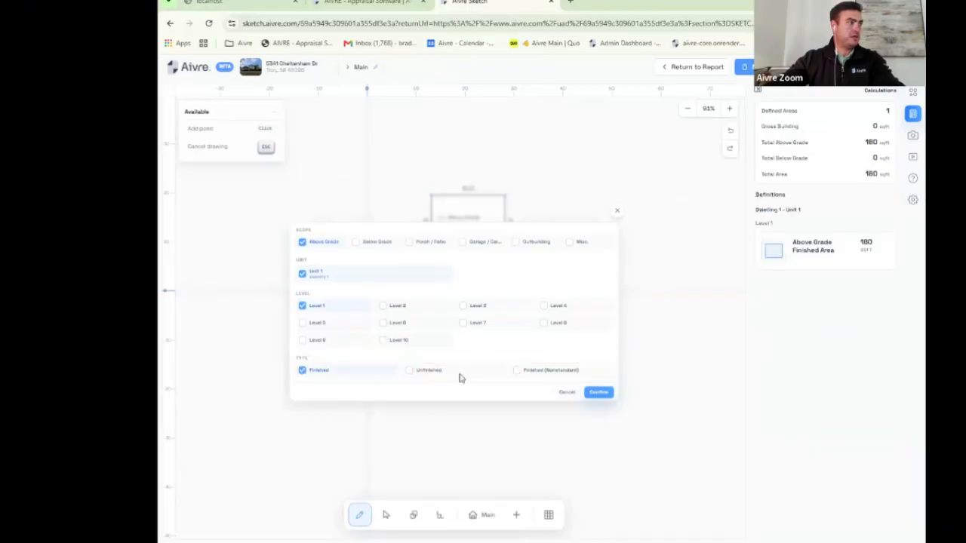
left_click(598, 393)
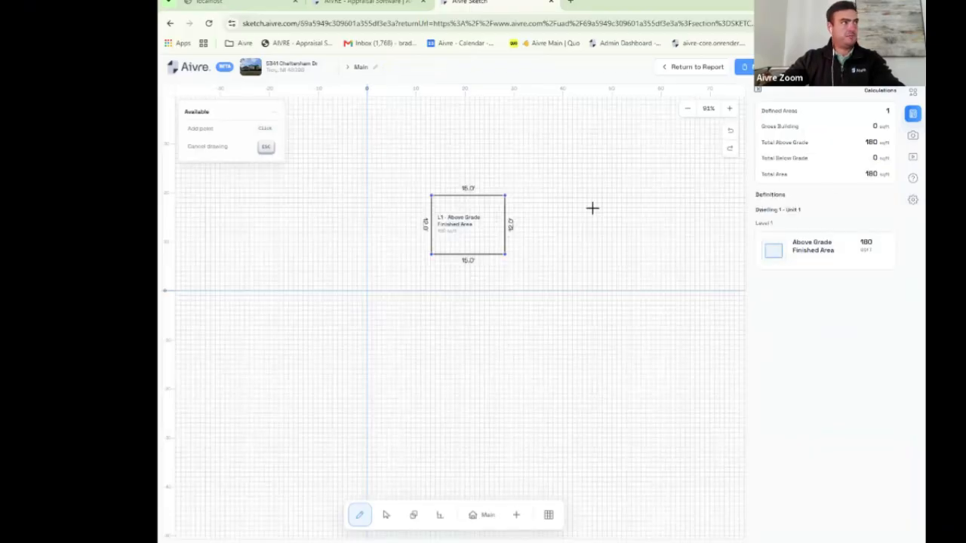
Step: Draw the adjoining 19 ft wide rectangle as an Above Grade Level 1 Unfinished area
left_click(505, 195)
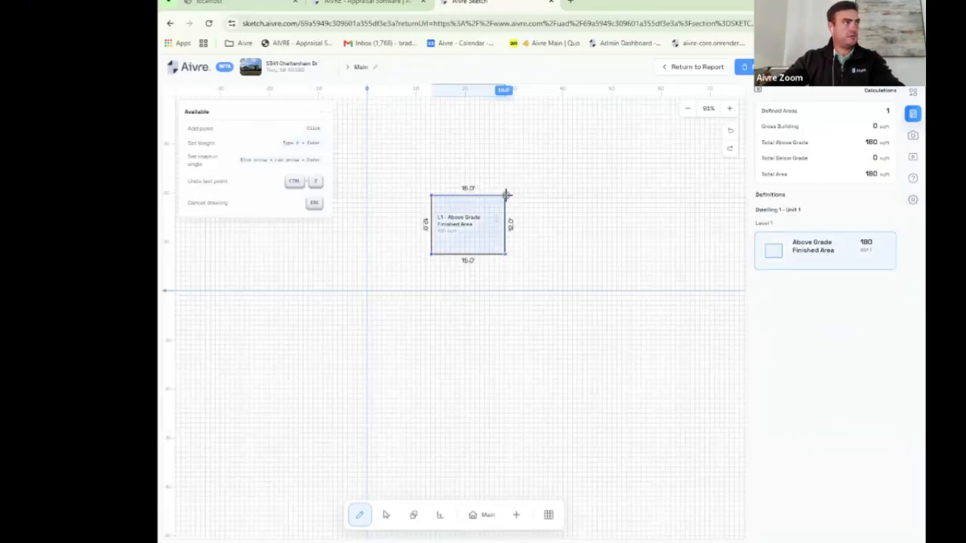
left_click(599, 197)
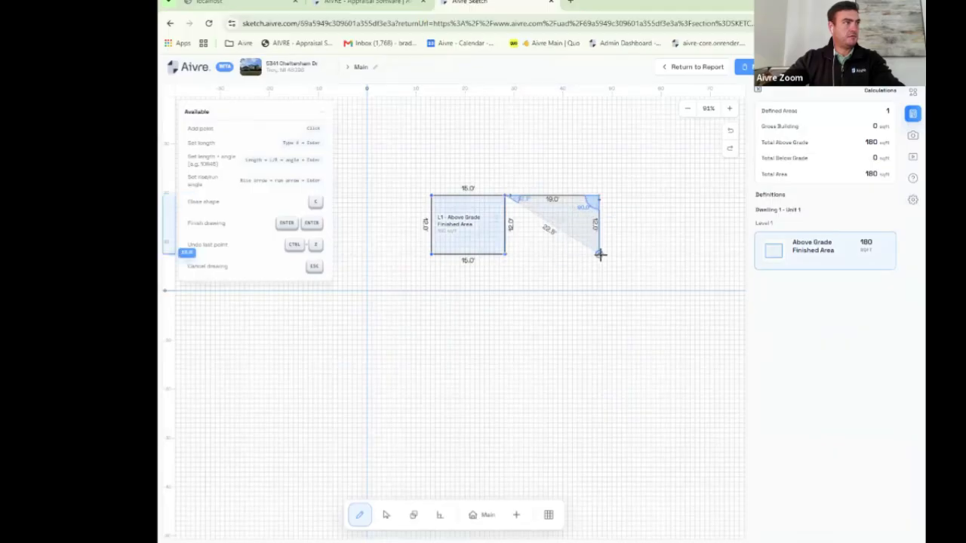
left_click(599, 254)
left_click(505, 255)
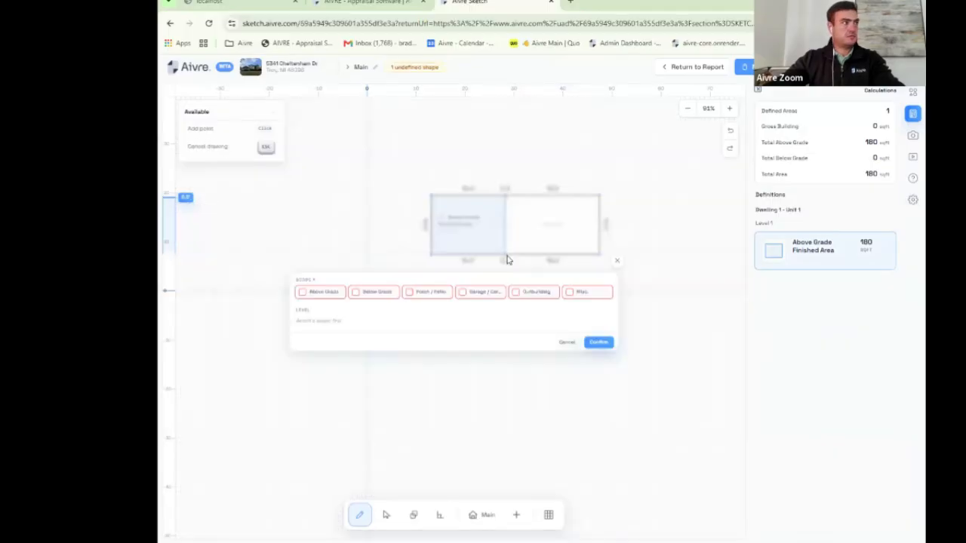
left_click(334, 293)
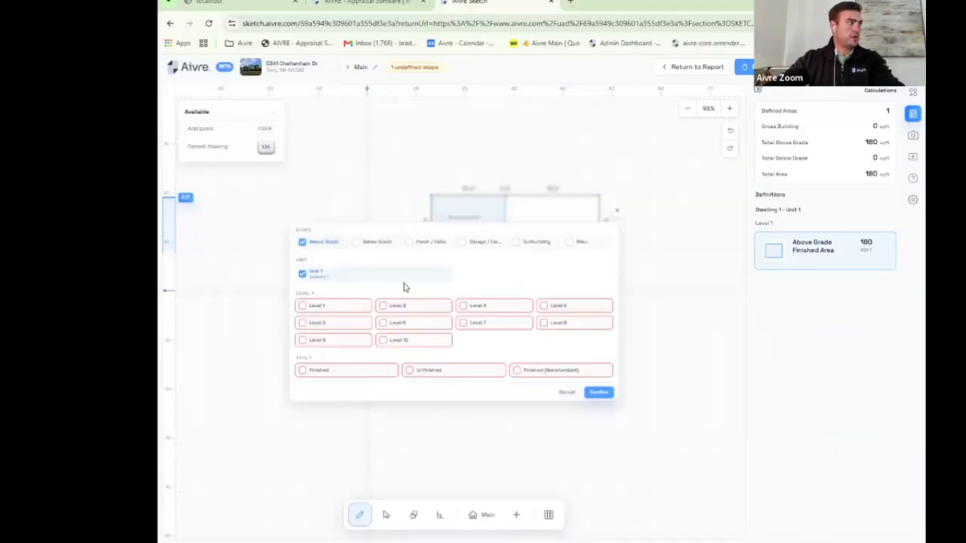
left_click(336, 308)
left_click(450, 374)
left_click(601, 393)
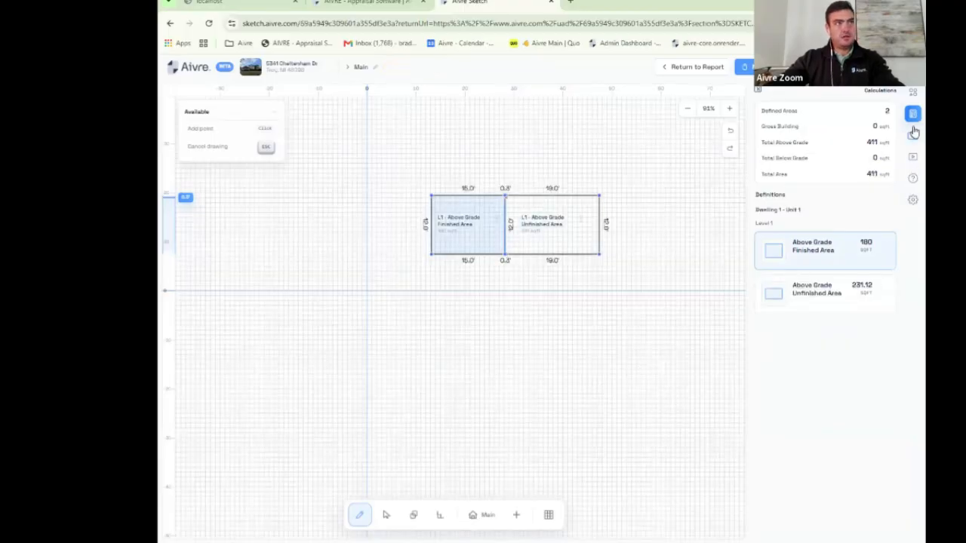
left_click(913, 91)
Step: Place a door just above the floor plan from the features catalogue
scroll(860, 173, "down", 2)
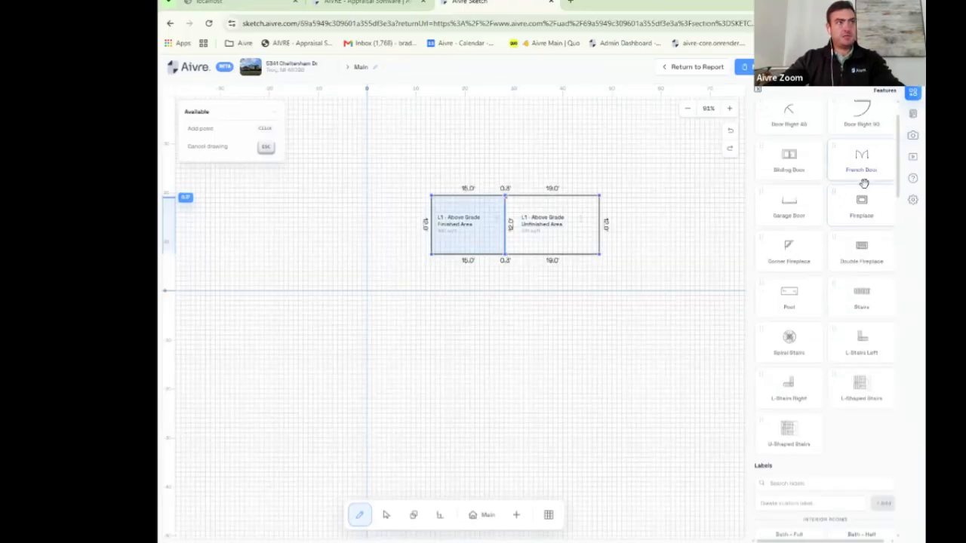
scroll(807, 278, "up", 2)
left_click_drag(787, 118, 597, 166)
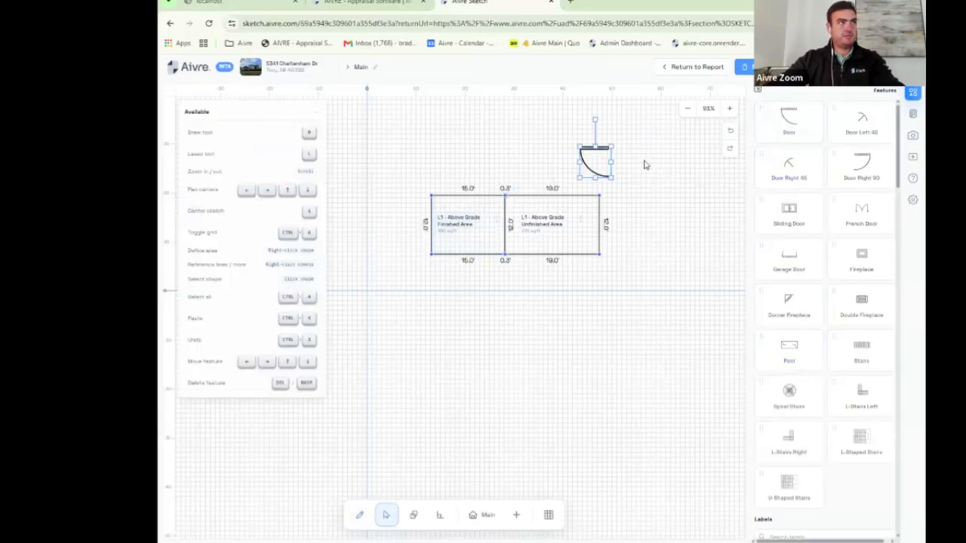
scroll(834, 206, "down", 10)
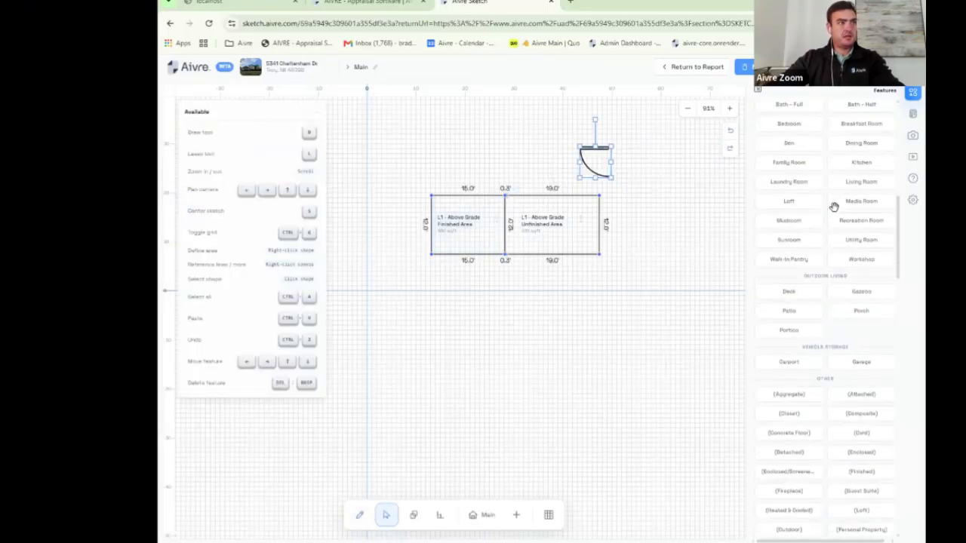
scroll(833, 205, "up", 2)
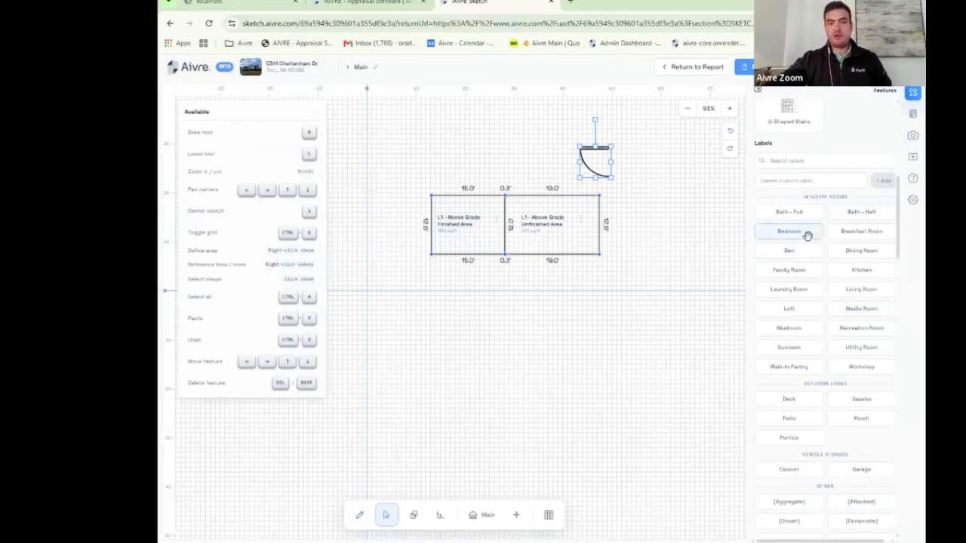
Step: Label the left room Bedroom and the right room Garage
left_click(800, 230)
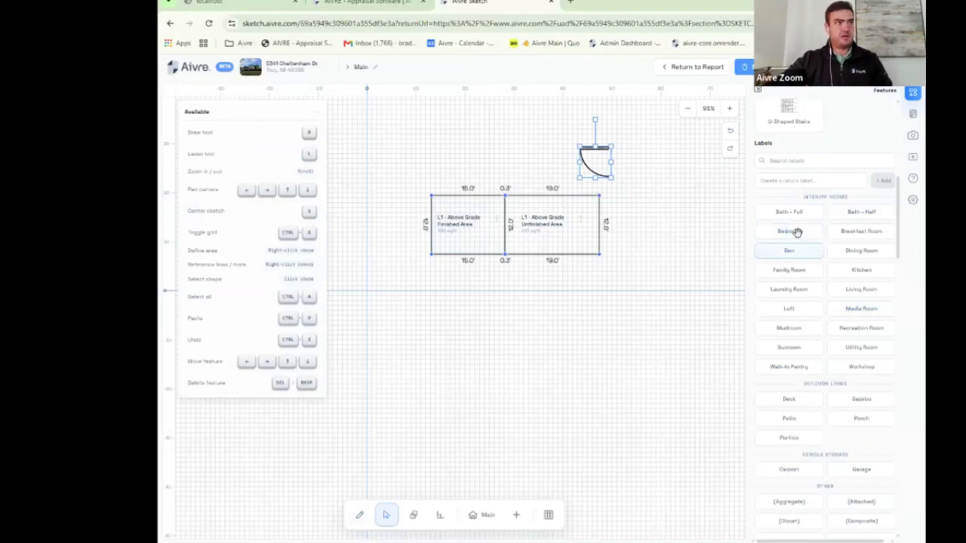
left_click(477, 241)
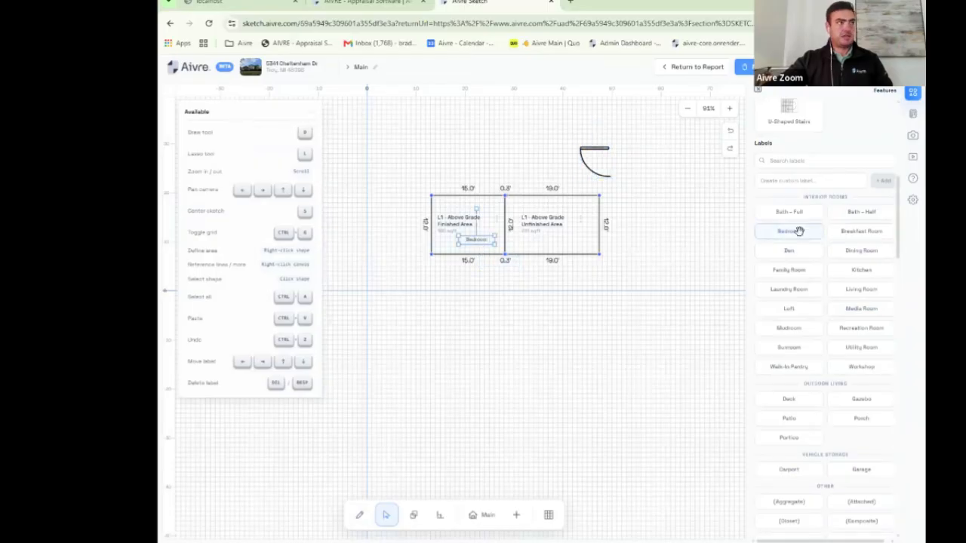
scroll(848, 285, "down", 2)
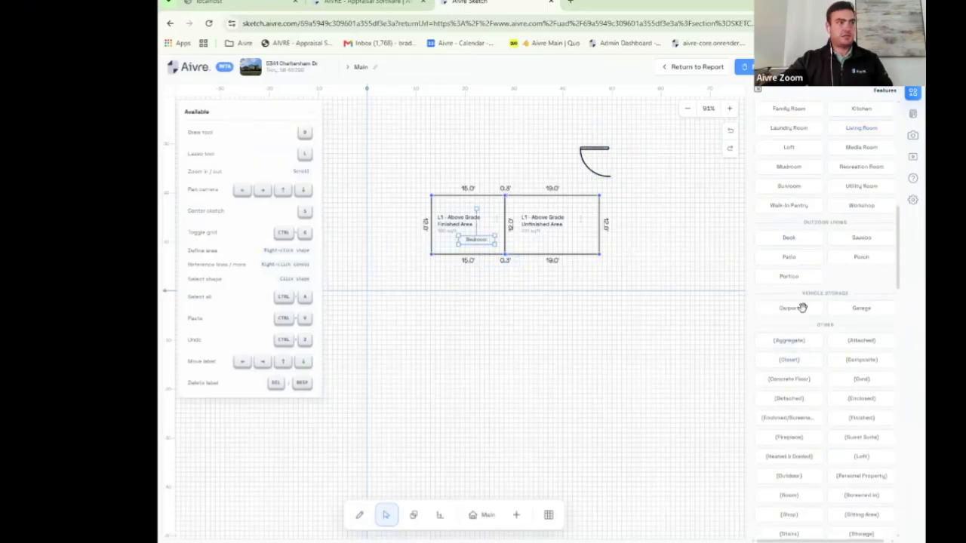
left_click(870, 308)
left_click(573, 240)
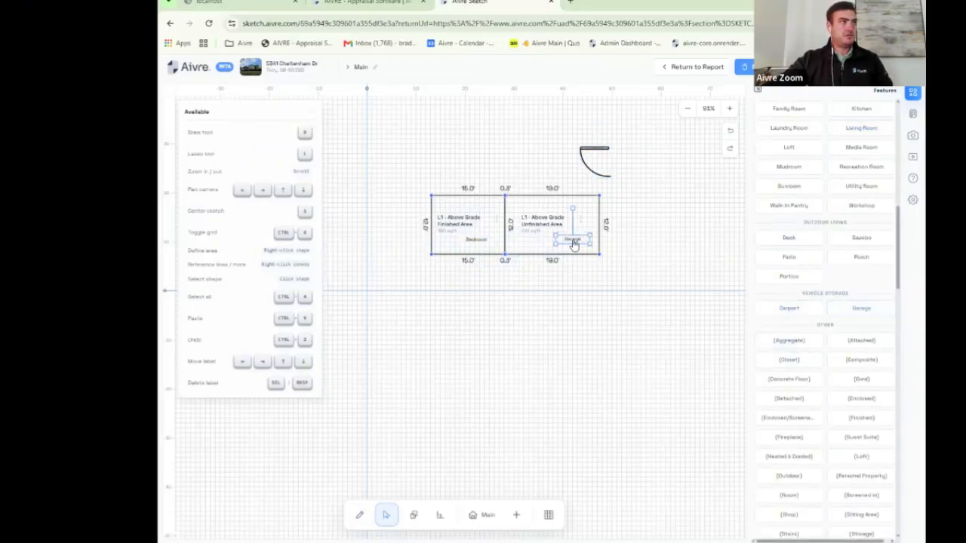
Step: Save the floor plan with Ctrl+S using Save & Generate Exhibits, then return to the report
key("ctrl+s")
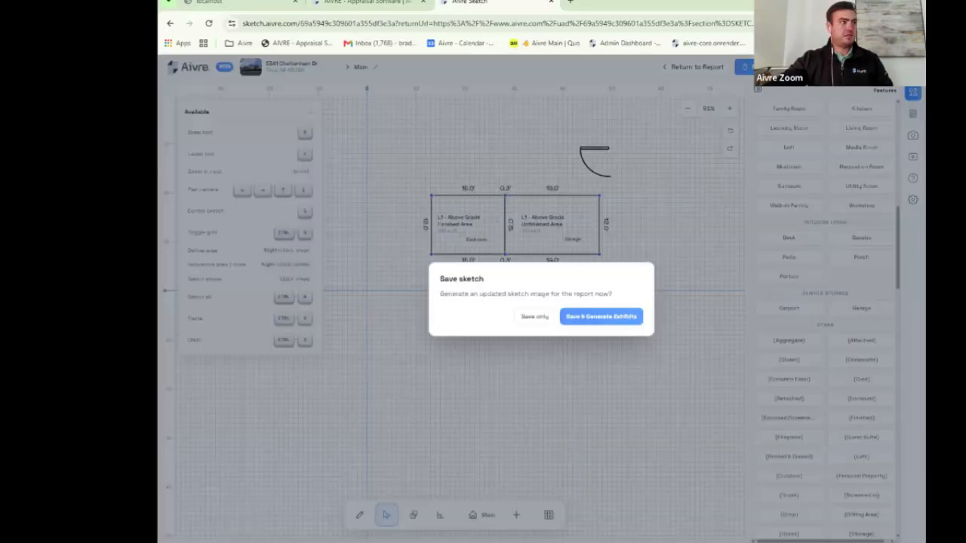
left_click(613, 317)
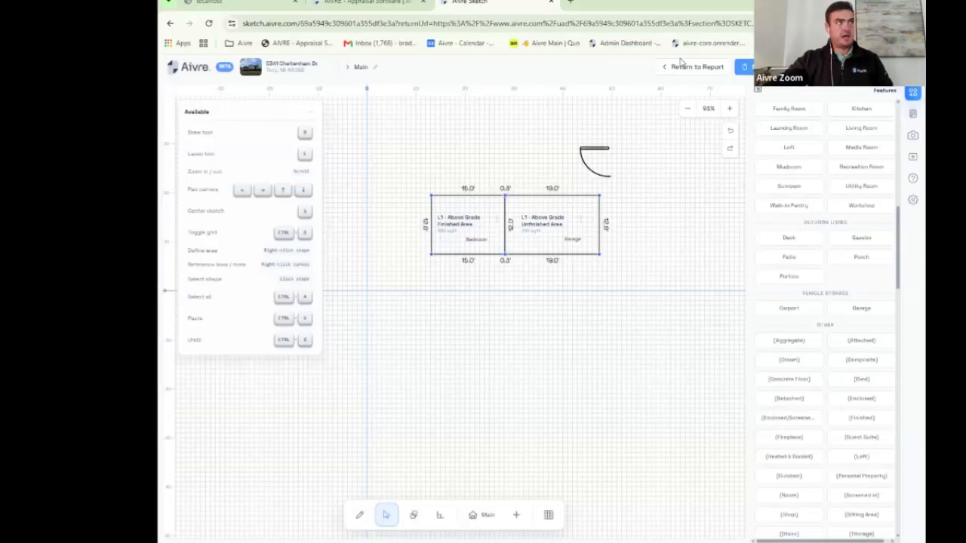
left_click(687, 68)
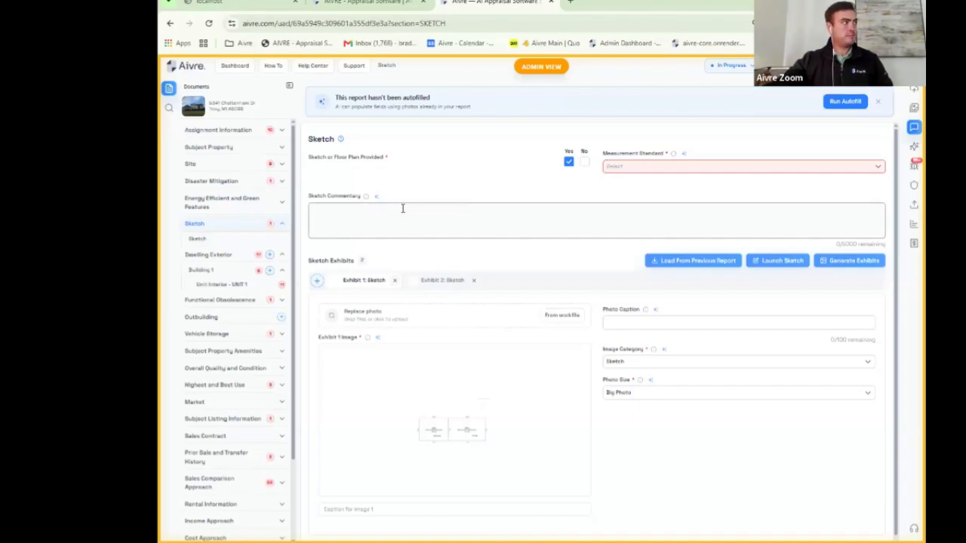
Step: On the aivre-core tab's dashboard, page to projects 16–23 of 23
left_click(235, 67)
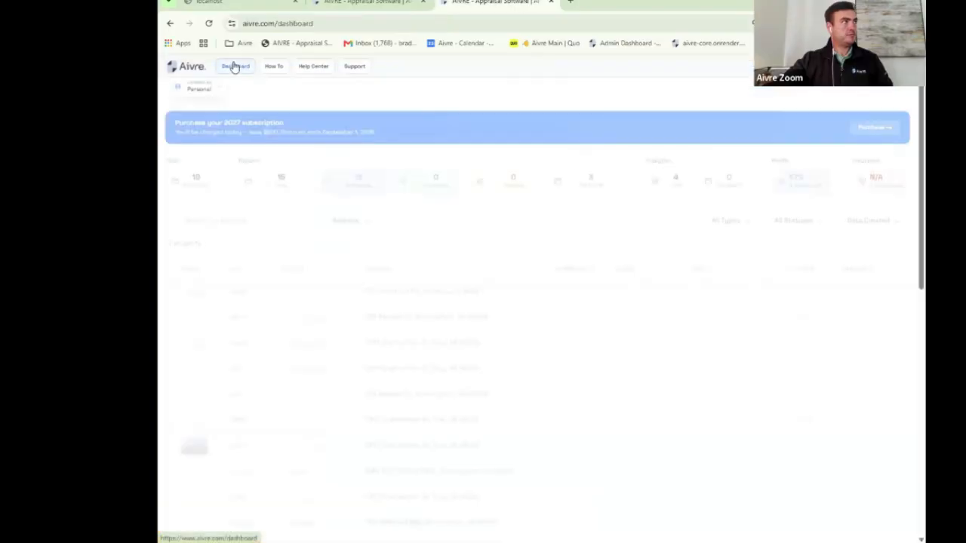
scroll(556, 198, "down", 3)
scroll(557, 198, "up", 2)
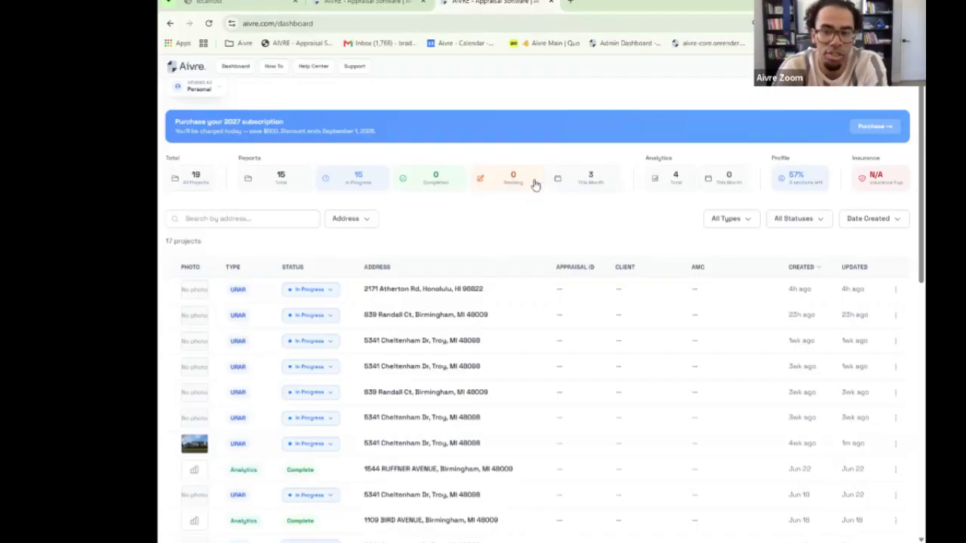
left_click(370, 3)
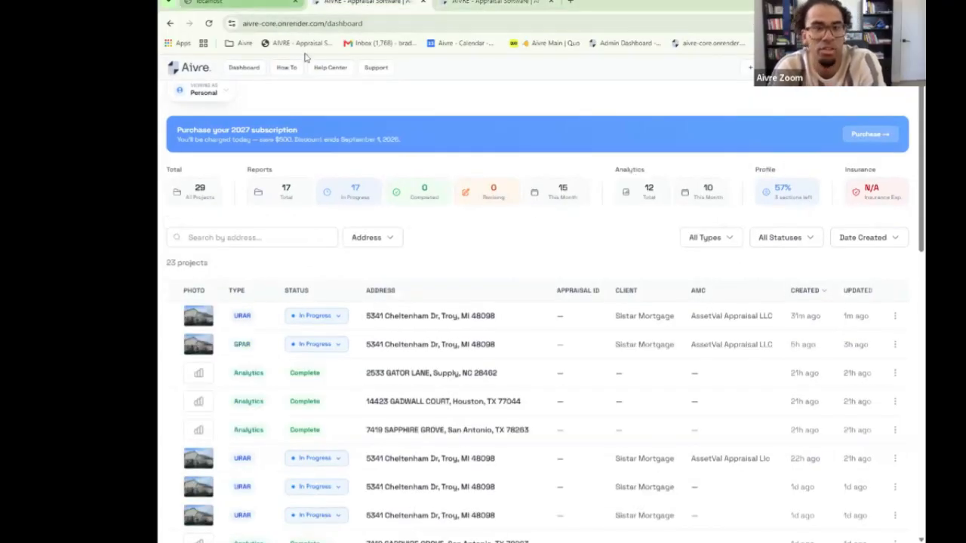
scroll(434, 220, "down", 4)
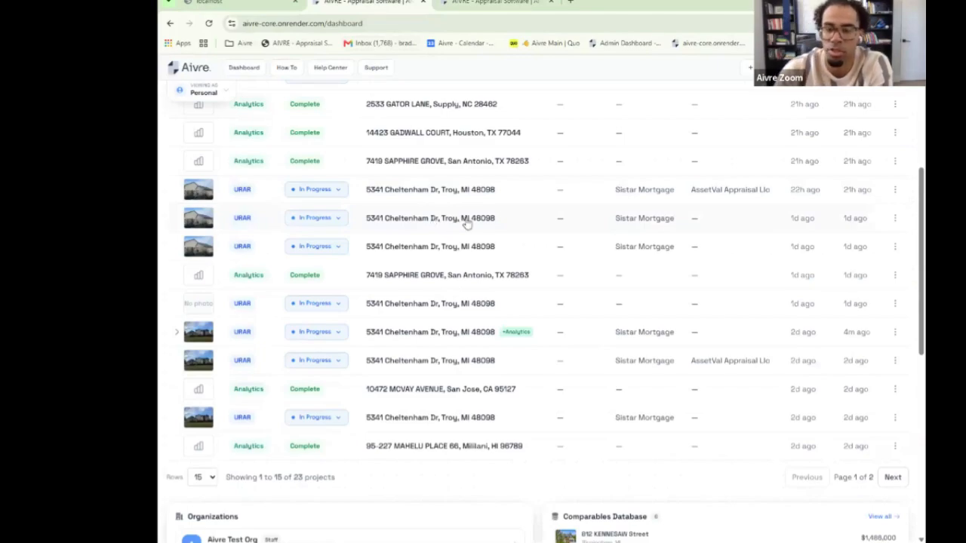
scroll(471, 220, "down", 2)
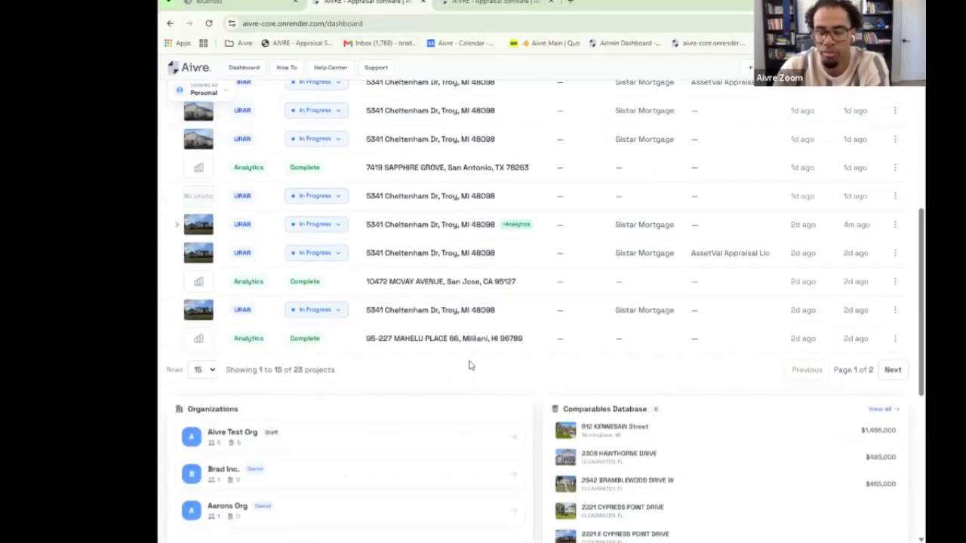
left_click(898, 375)
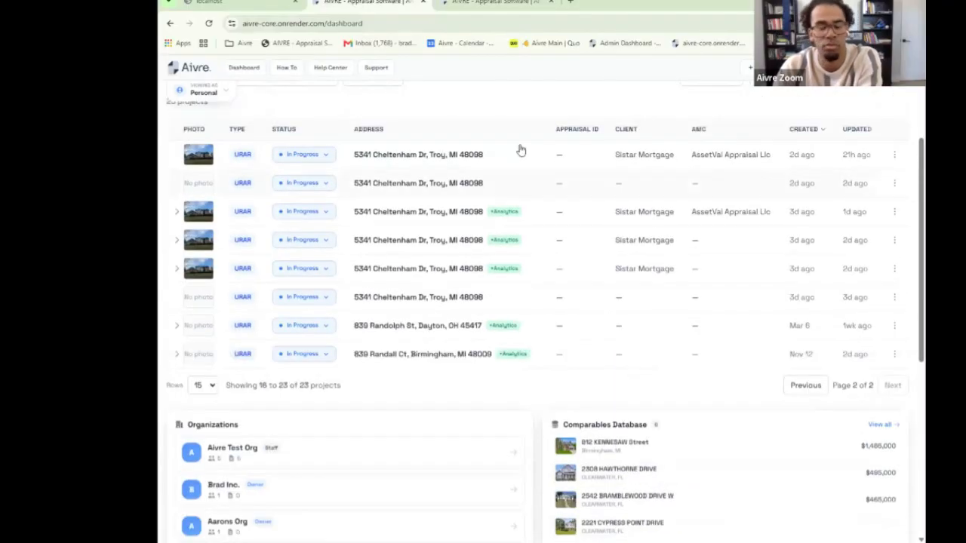
left_click(432, 162)
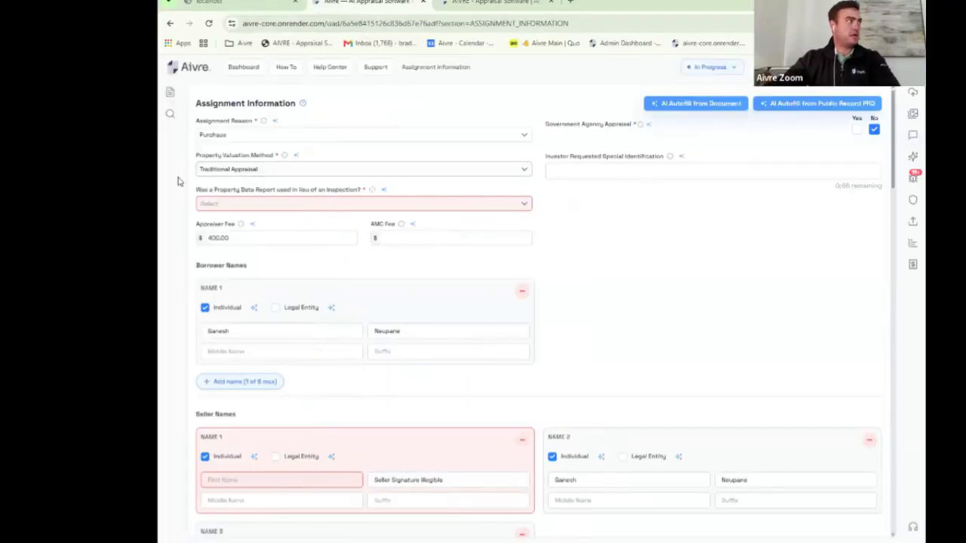
left_click(170, 92)
scroll(225, 209, "down", 4)
left_click(200, 220)
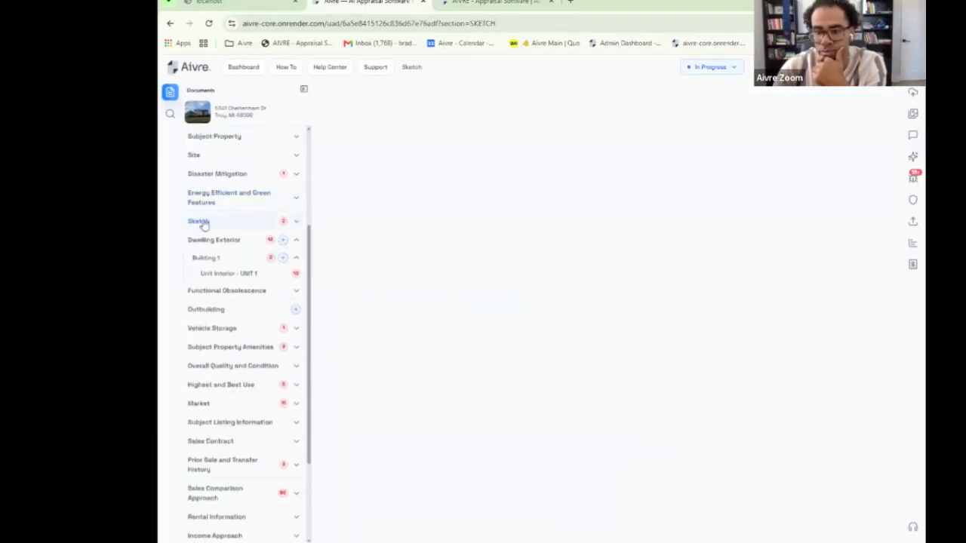
left_click(303, 89)
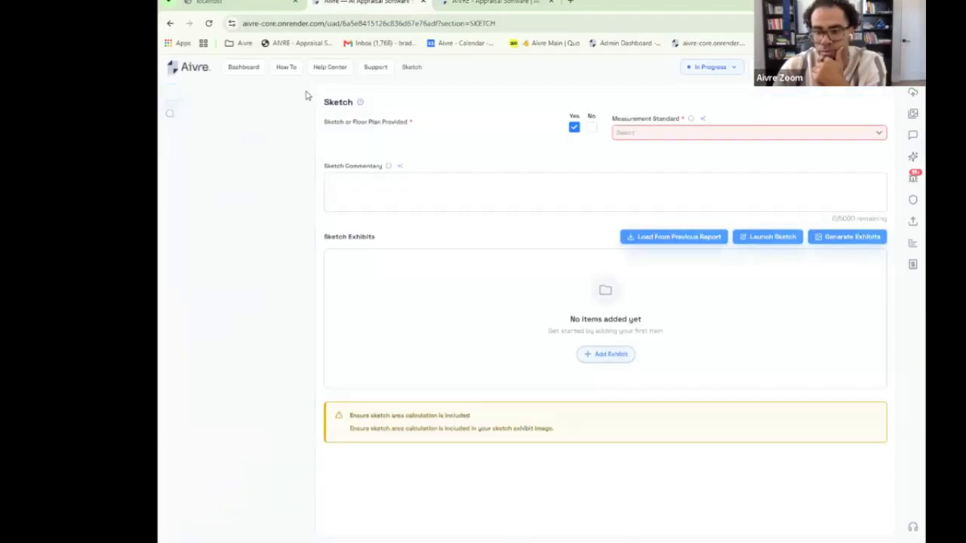
left_click(635, 138)
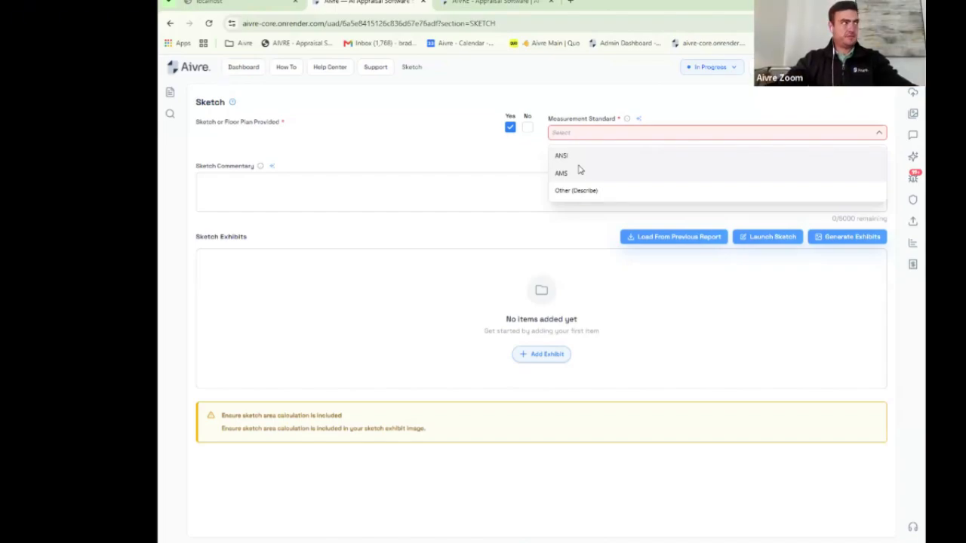
left_click(424, 157)
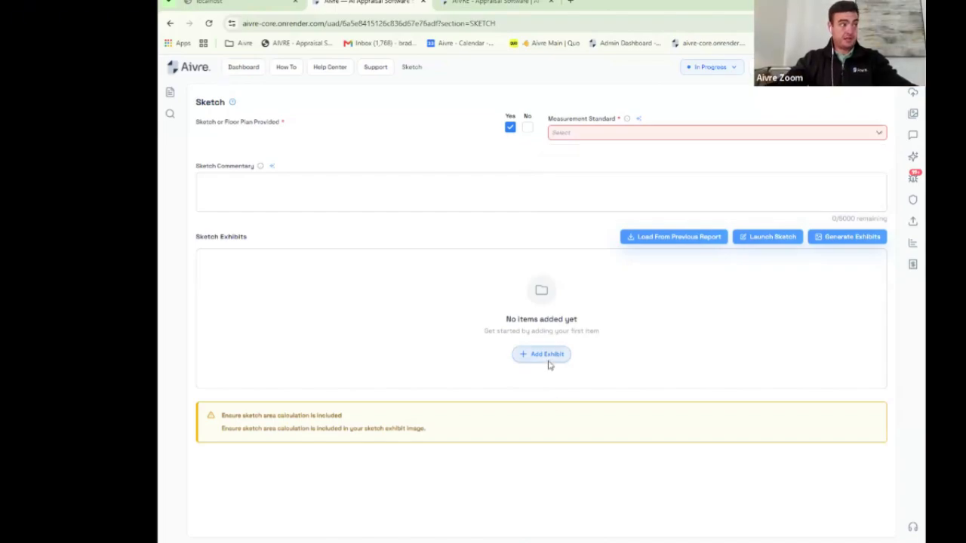
Step: Add Exhibit 1 under Sketch Exhibits, with Image Category Sketch and Big Photo size
left_click(549, 365)
scroll(477, 354, "down", 2)
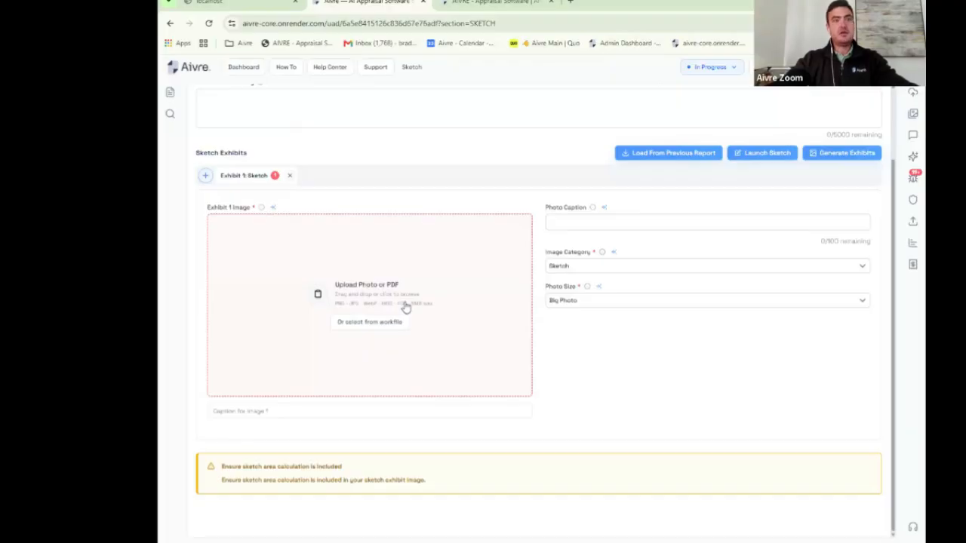
scroll(513, 164, "up", 1)
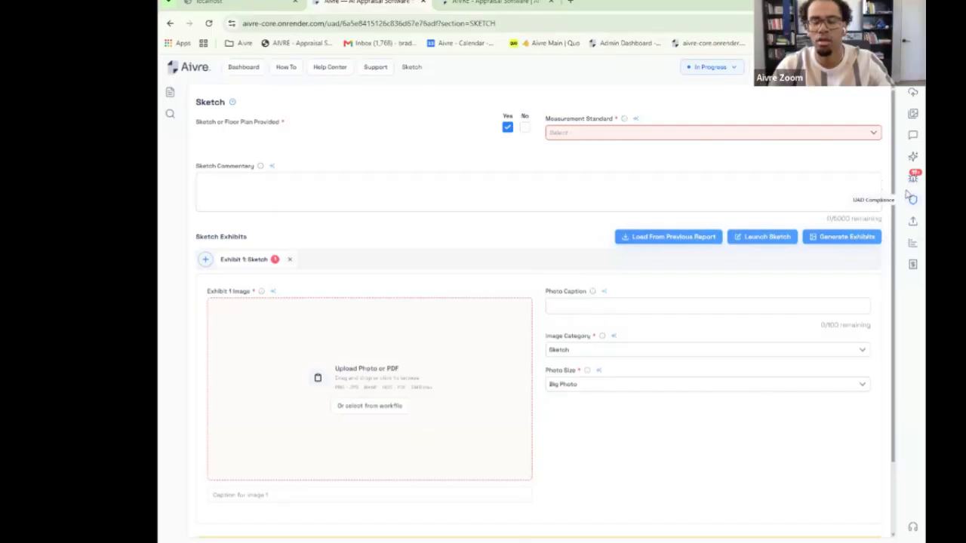
Step: Ask the Ava assistant 'Usable and unusable areas? 3.6 are these terms used'
left_click(912, 136)
left_click(762, 515)
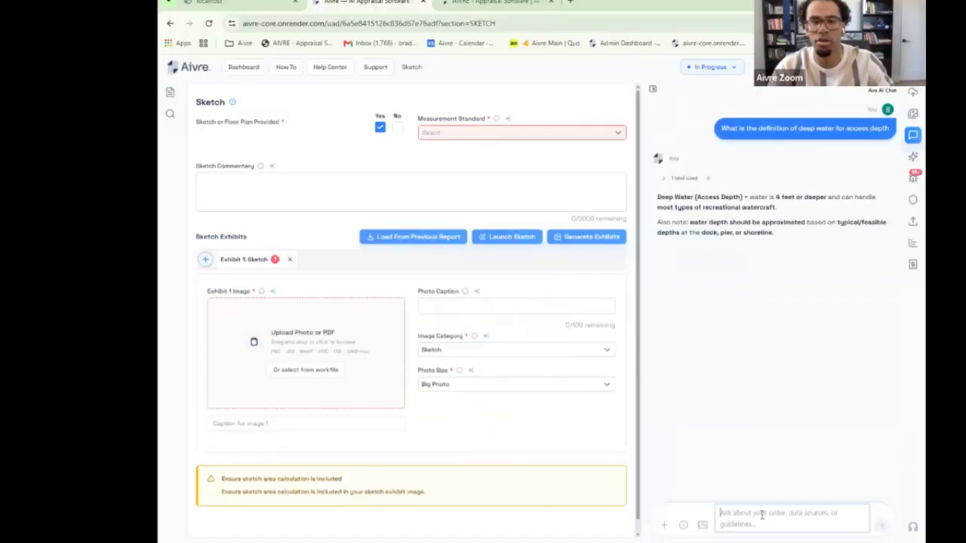
type("Usable ")
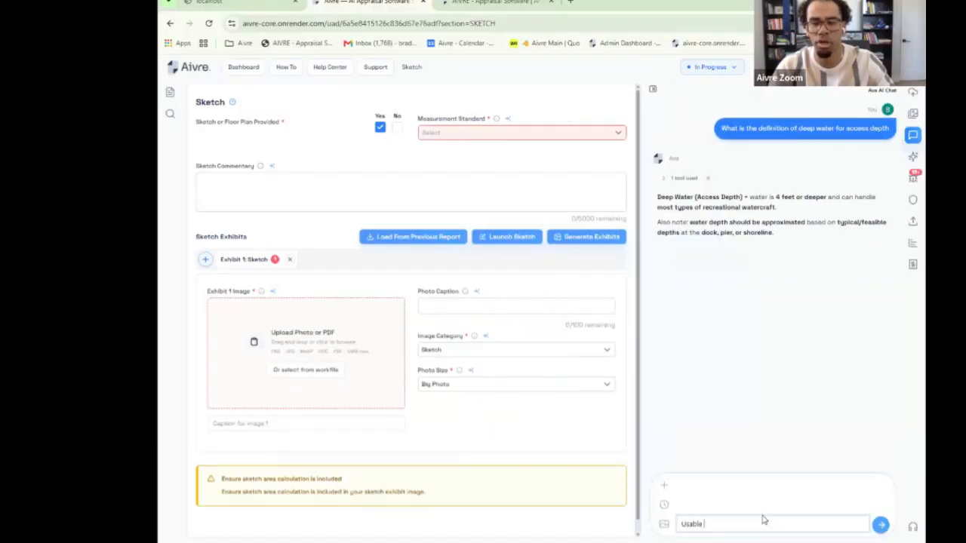
type("and unusable")
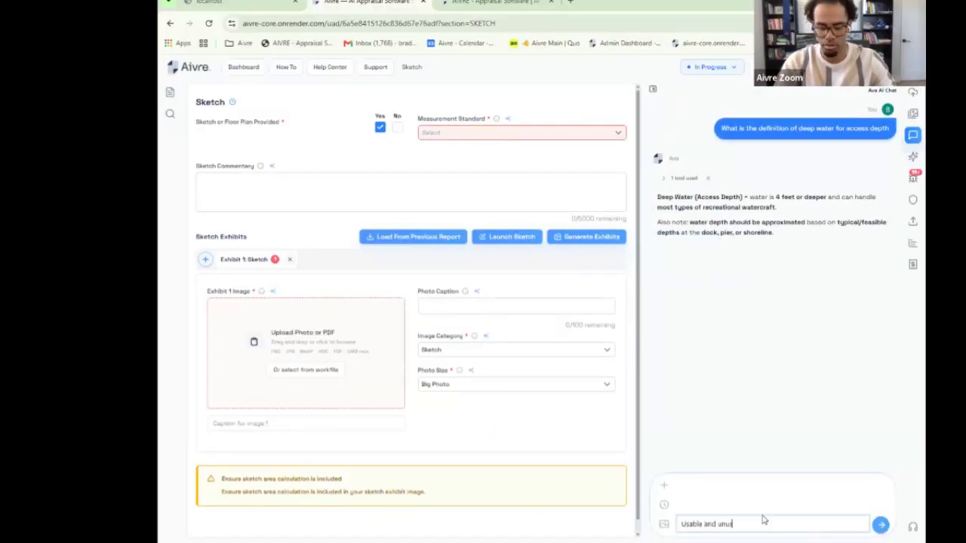
type(" areas?")
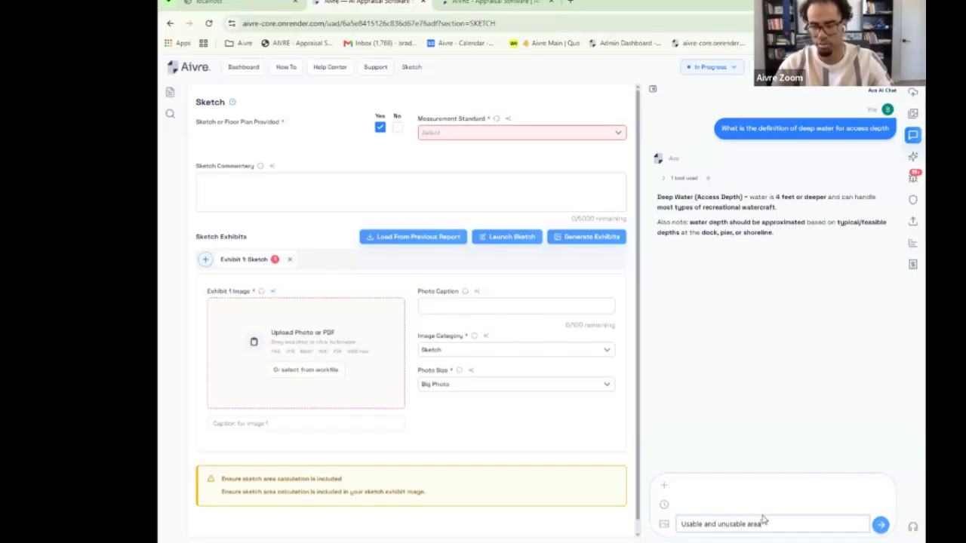
type(" 3.6/")
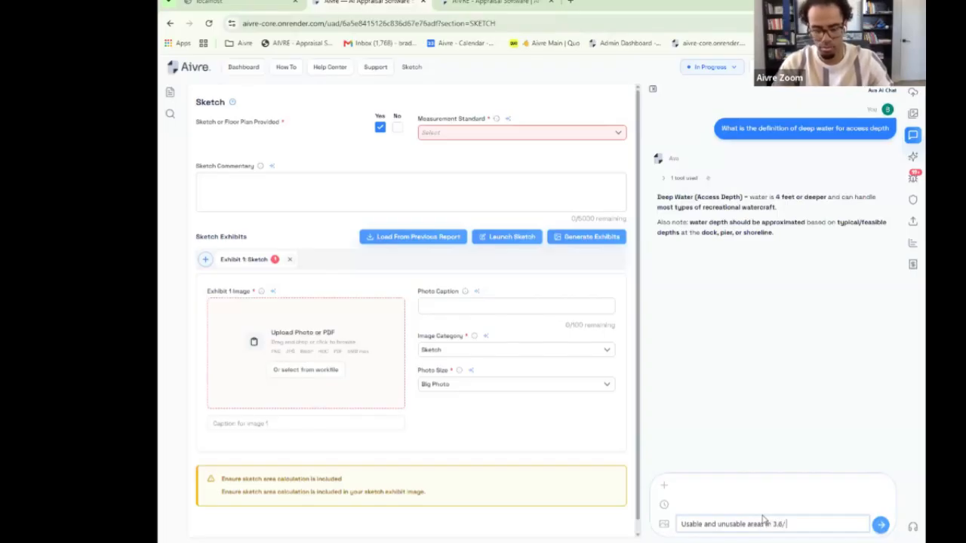
key("BackSpace")
type("are these te")
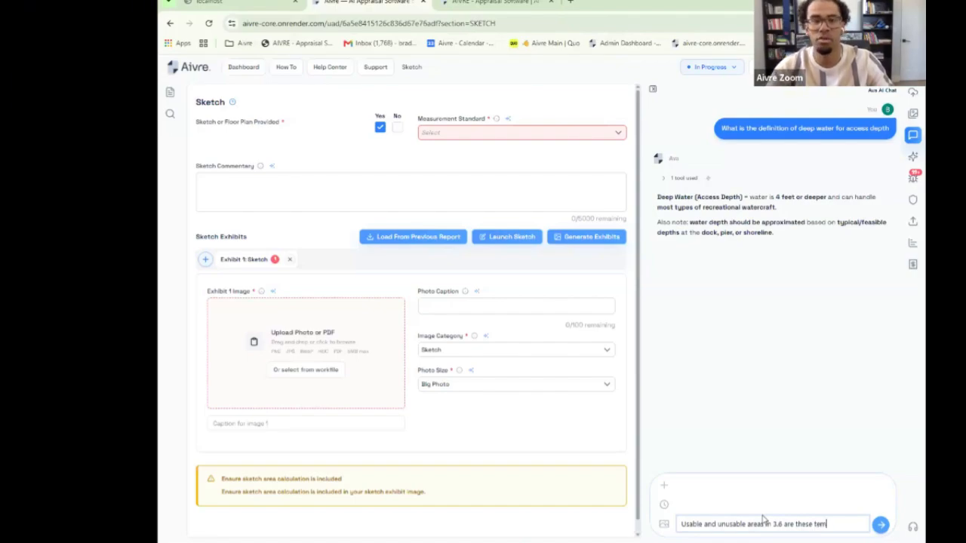
type("rms used")
key("Return")
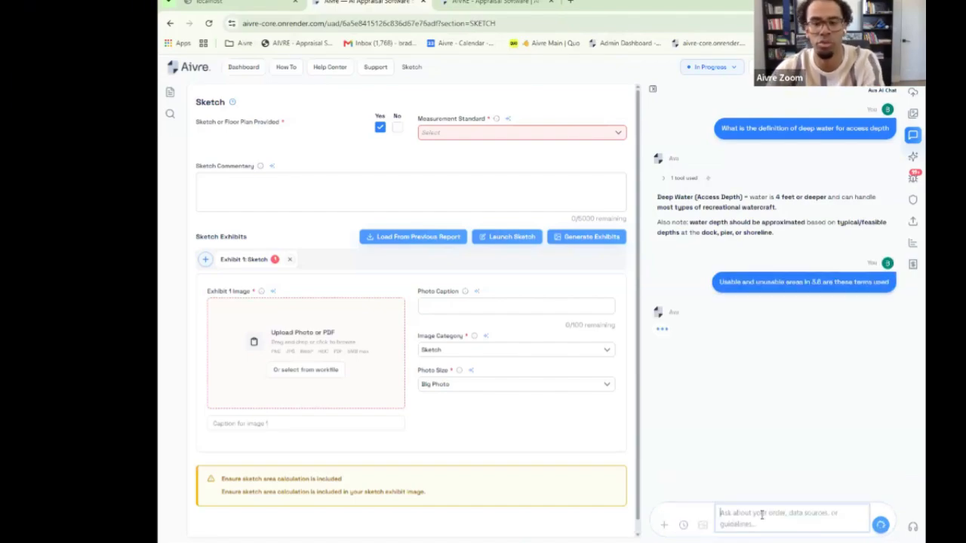
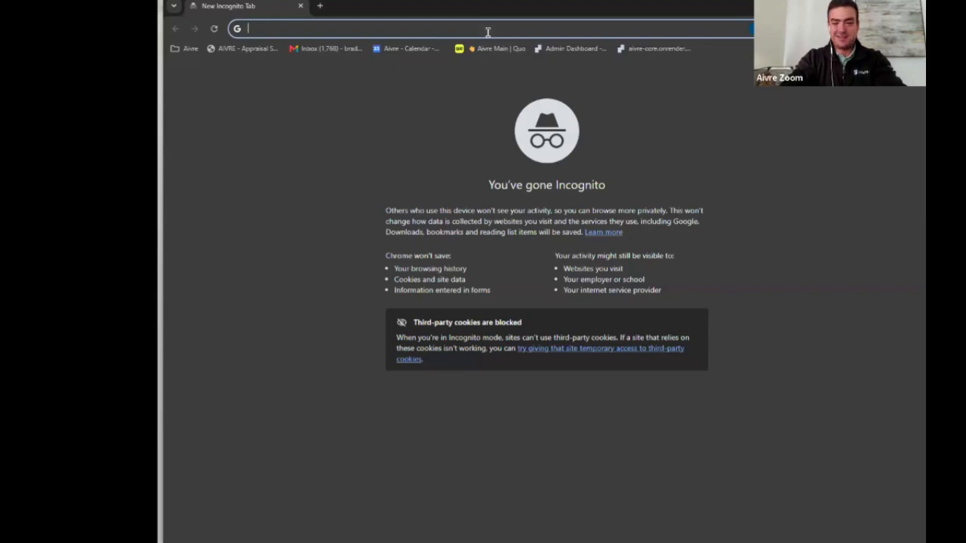
Step: Load aivre.com in Chrome and go to the site's Log In page
type("aivre.c")
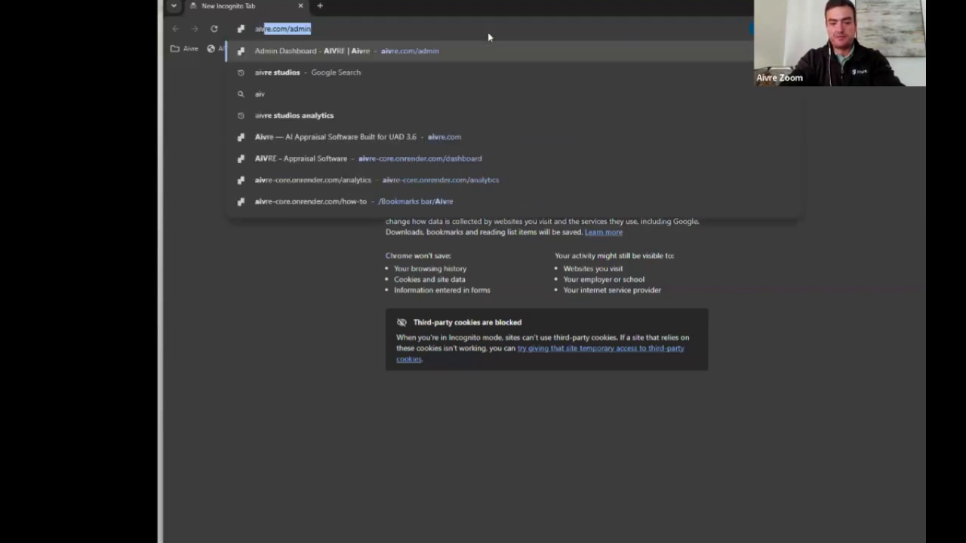
type("om")
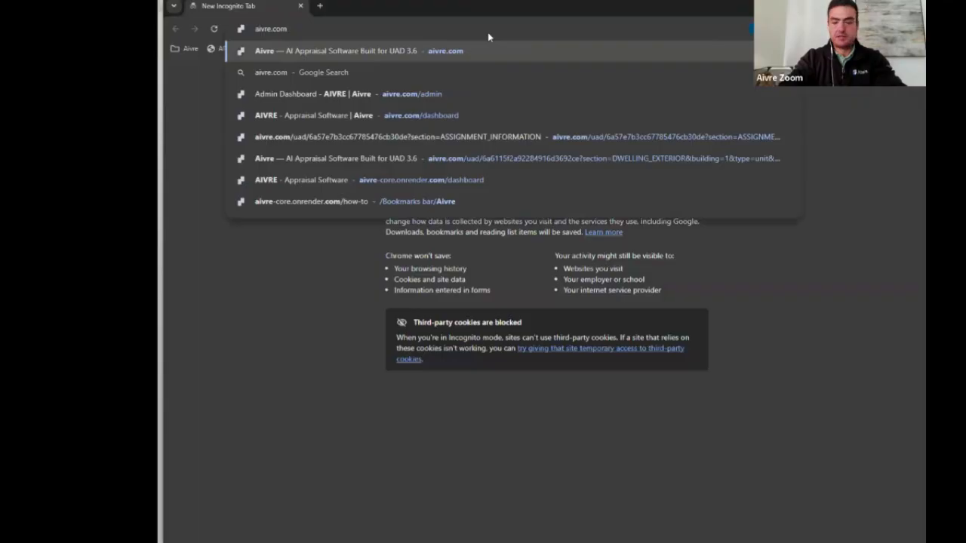
key("Return")
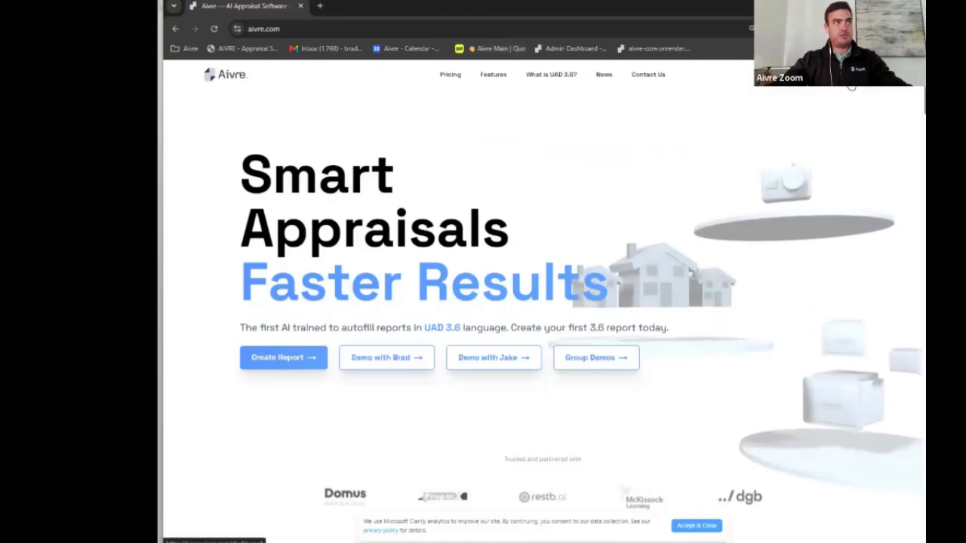
left_click(824, 75)
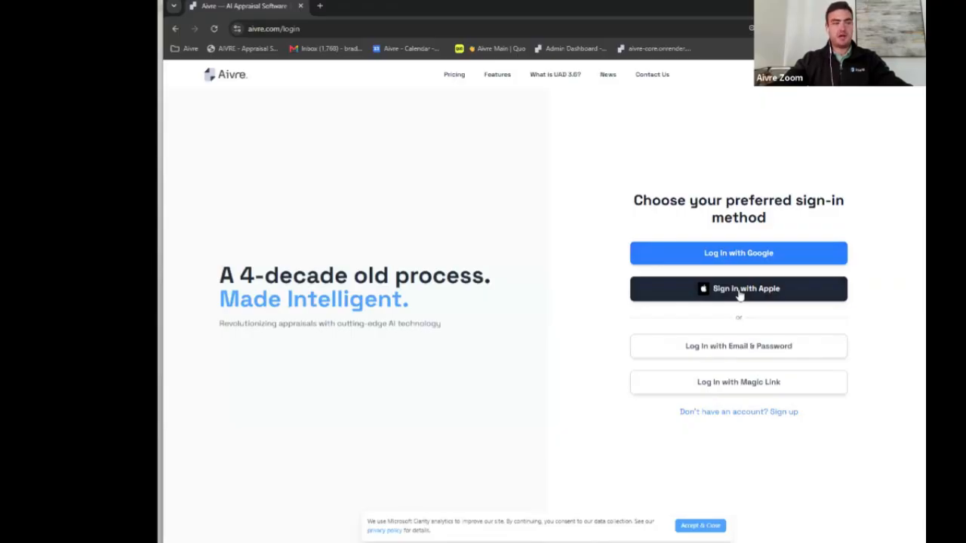
Step: Log in with Google using the account's email and password, then continue to the Aivre dashboard
left_click(742, 256)
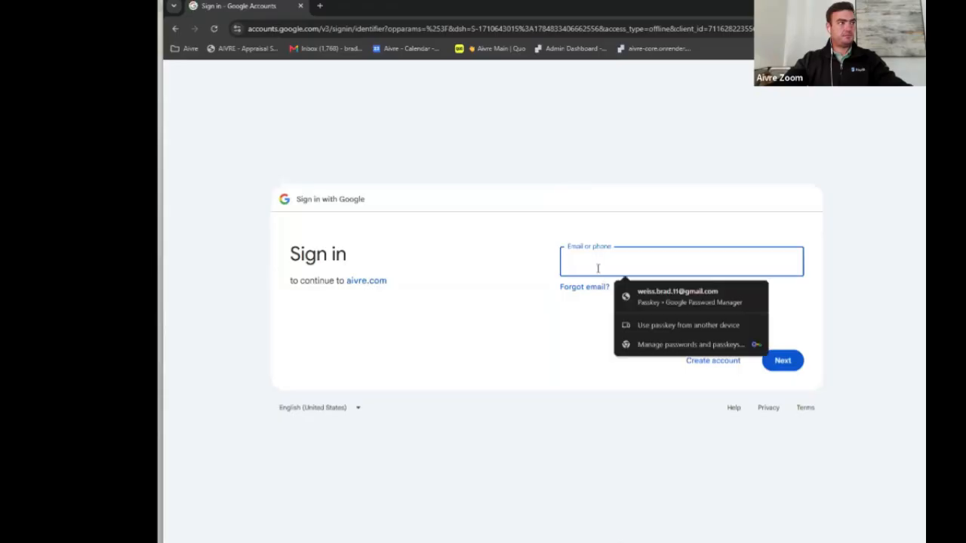
left_click(582, 201)
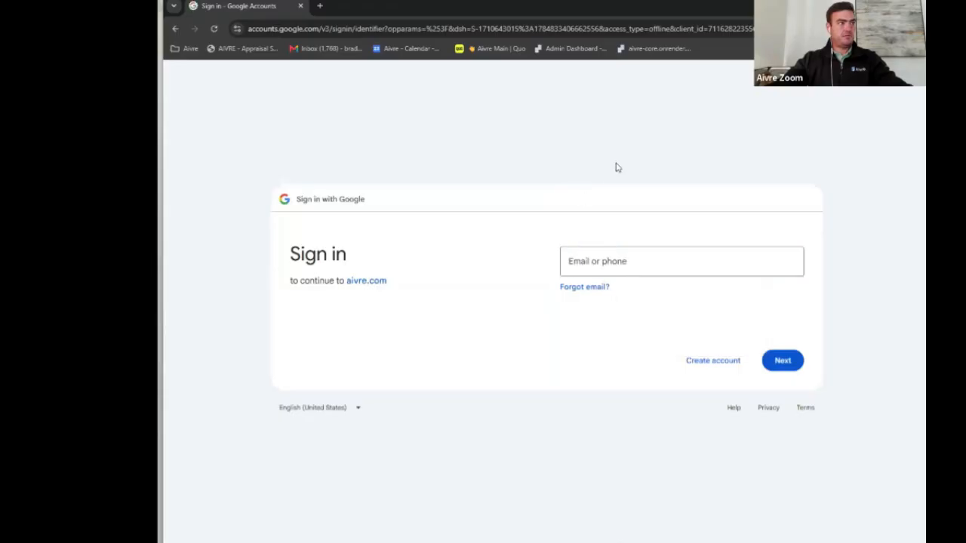
left_click(613, 259)
key("Return")
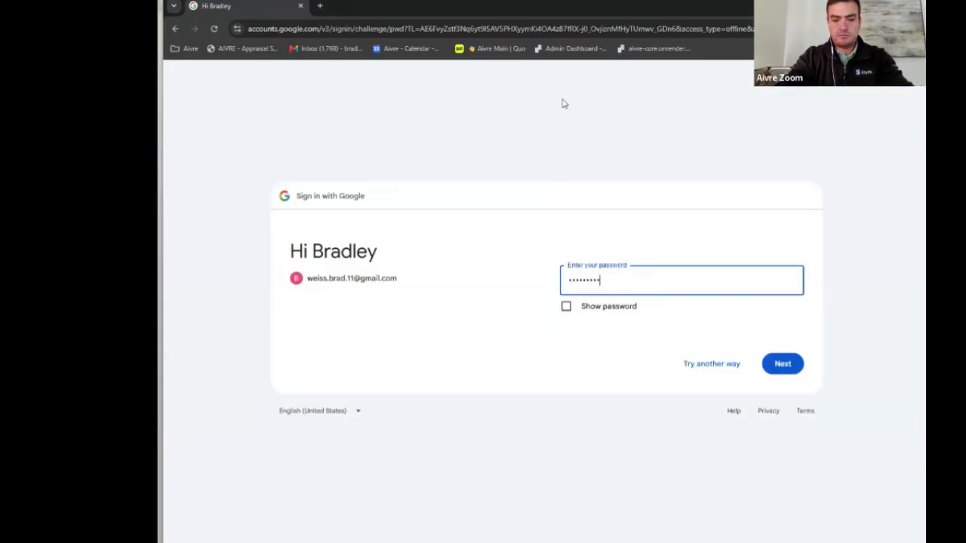
type("•")
key("Return")
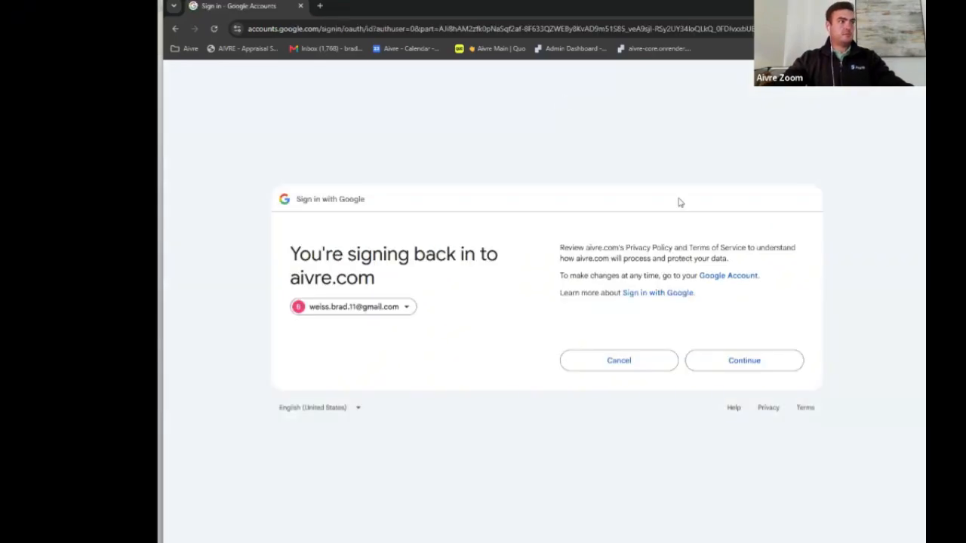
left_click(772, 370)
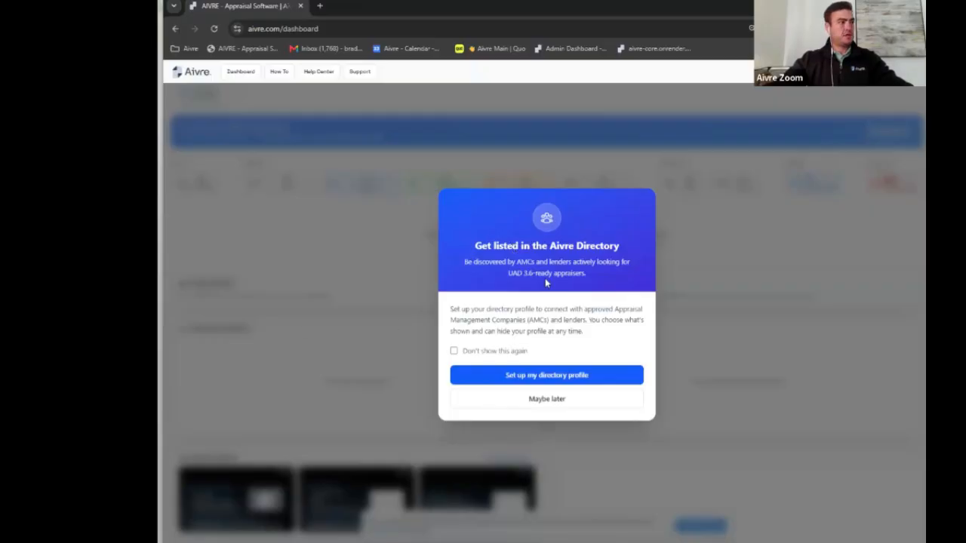
Step: Choose Maybe later on the directory popup and open Your Profile from the avatar menu
left_click(556, 401)
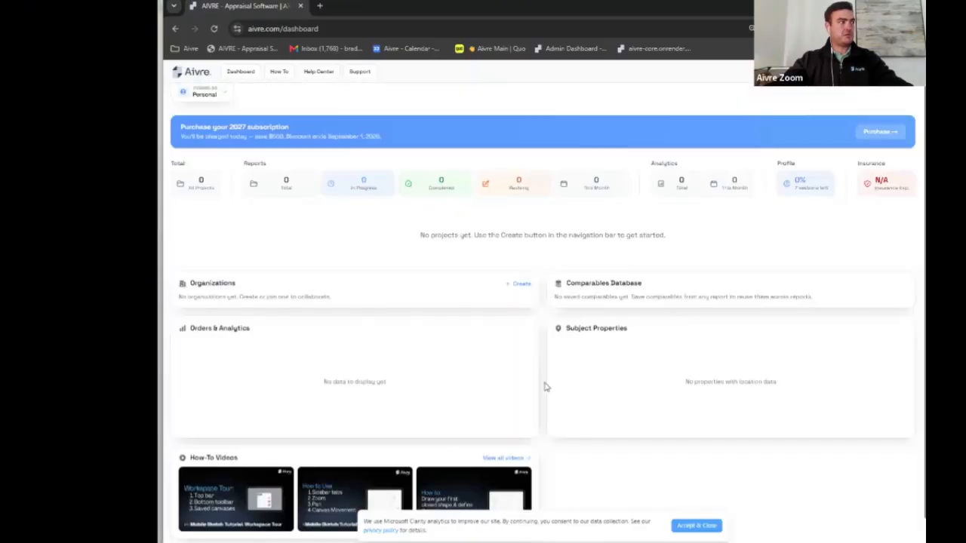
left_click(911, 87)
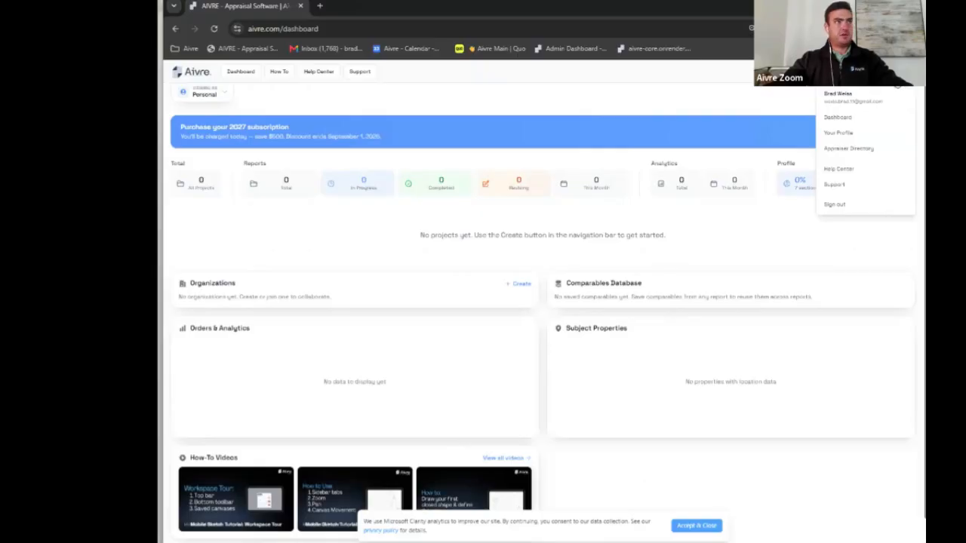
left_click(845, 134)
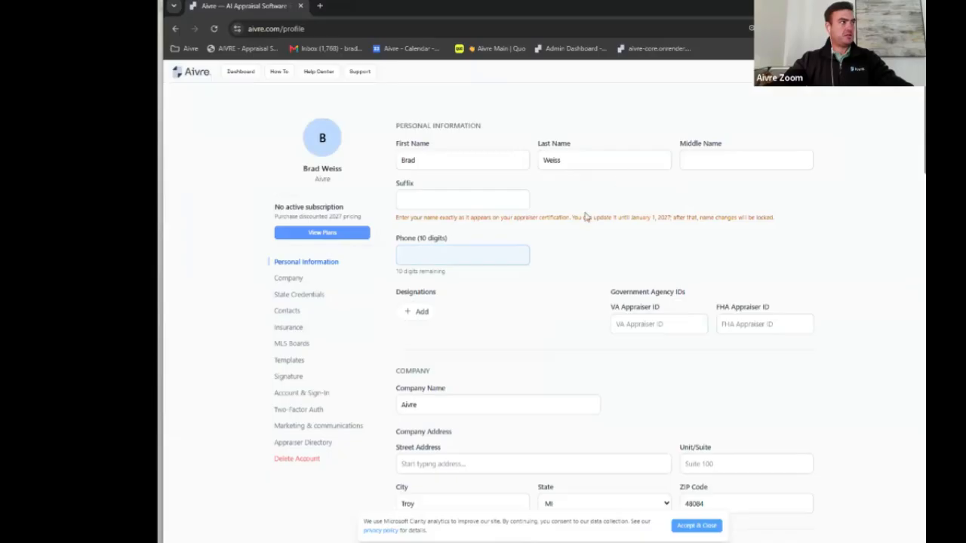
Step: Look over the profile's First Name, VA Appraiser ID and FHA Appraiser ID fields
scroll(575, 241, "down", 1)
scroll(574, 241, "up", 1)
left_click(510, 161)
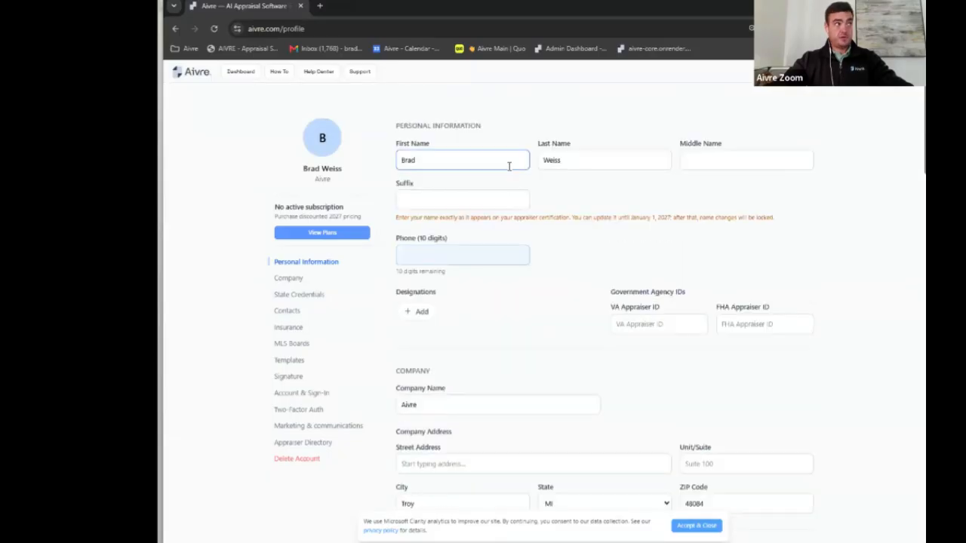
scroll(510, 164, "down", 1)
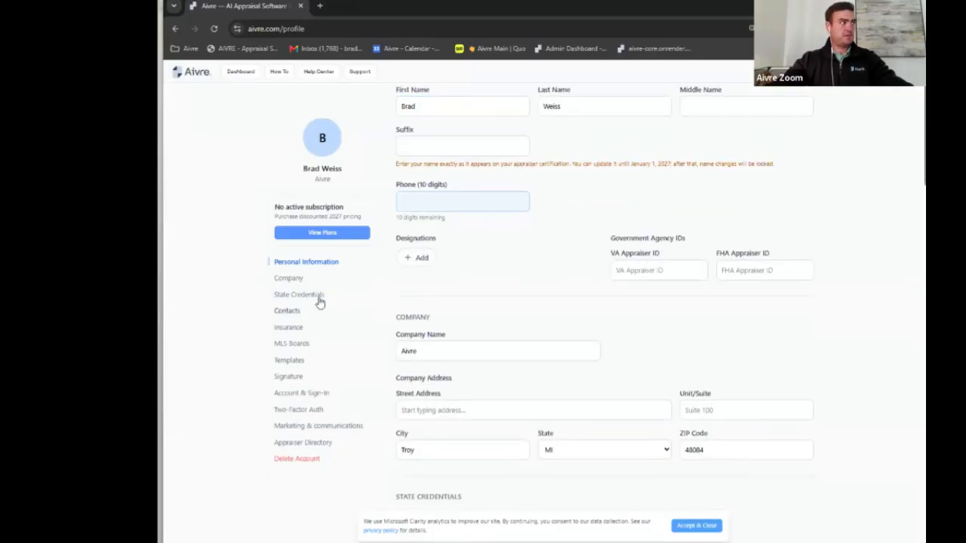
scroll(524, 270, "down", 1)
left_click(657, 219)
left_click(753, 218)
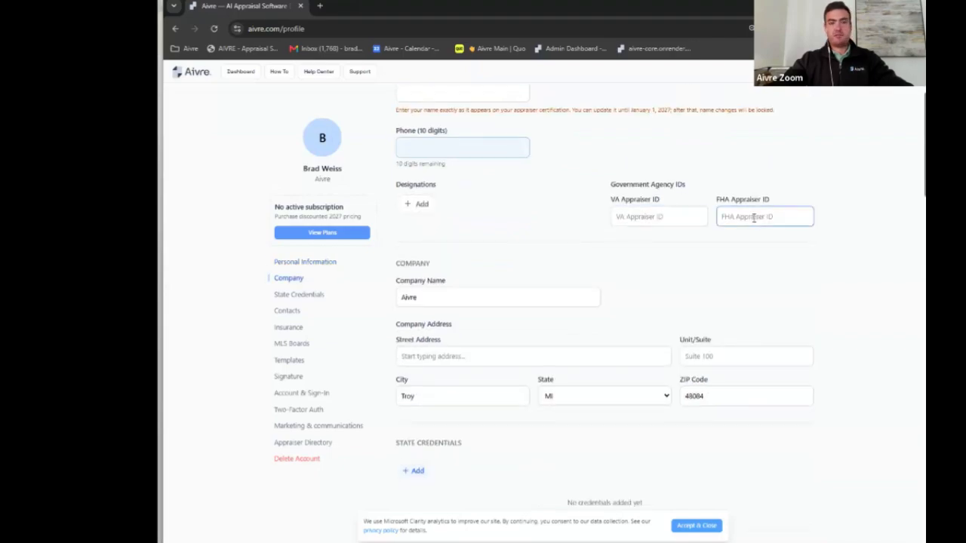
left_click(617, 216)
left_click(487, 236)
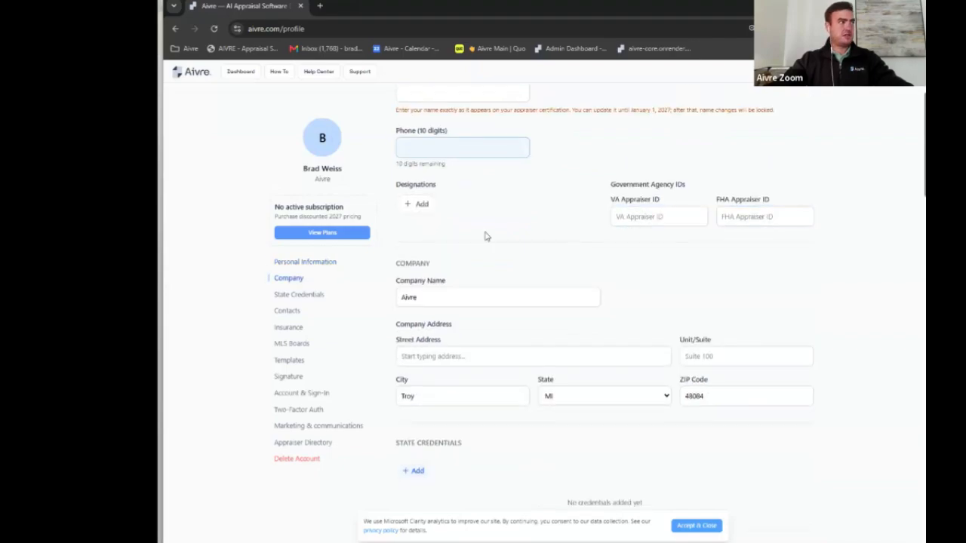
Step: Add IFA under Designations, then move down to State Credentials
left_click(414, 207)
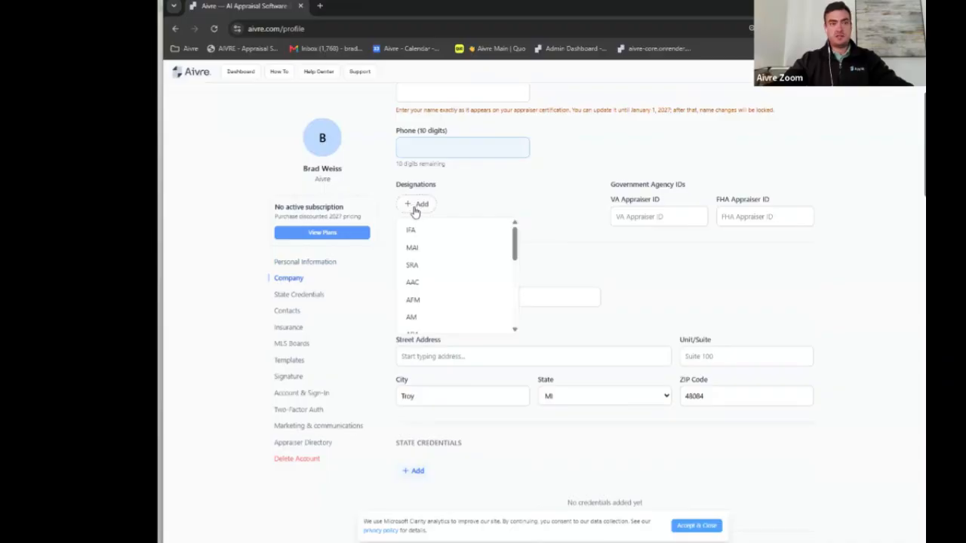
left_click_drag(513, 237, 509, 300)
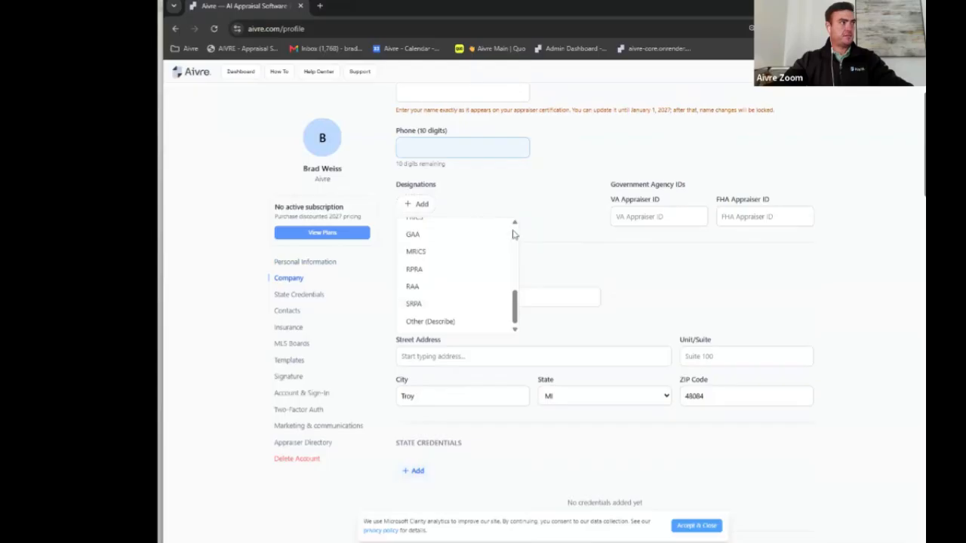
left_click(570, 350)
scroll(571, 349, "down", 3)
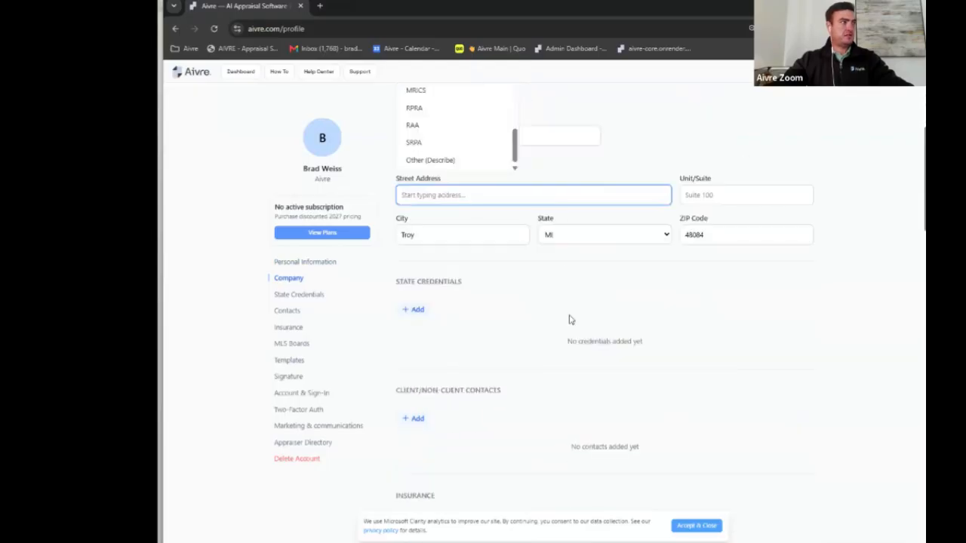
scroll(569, 319, "up", 2)
left_click(581, 243)
scroll(490, 198, "up", 5)
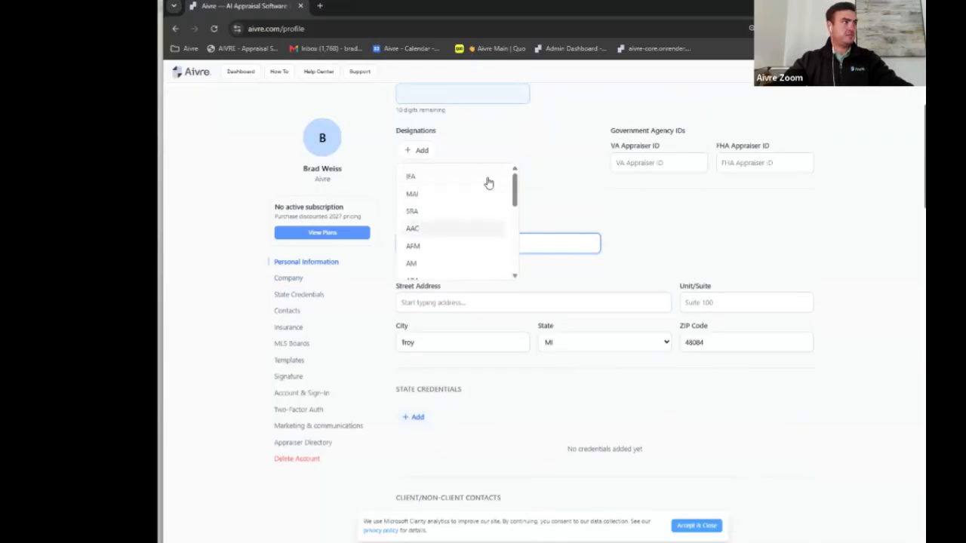
left_click(446, 181)
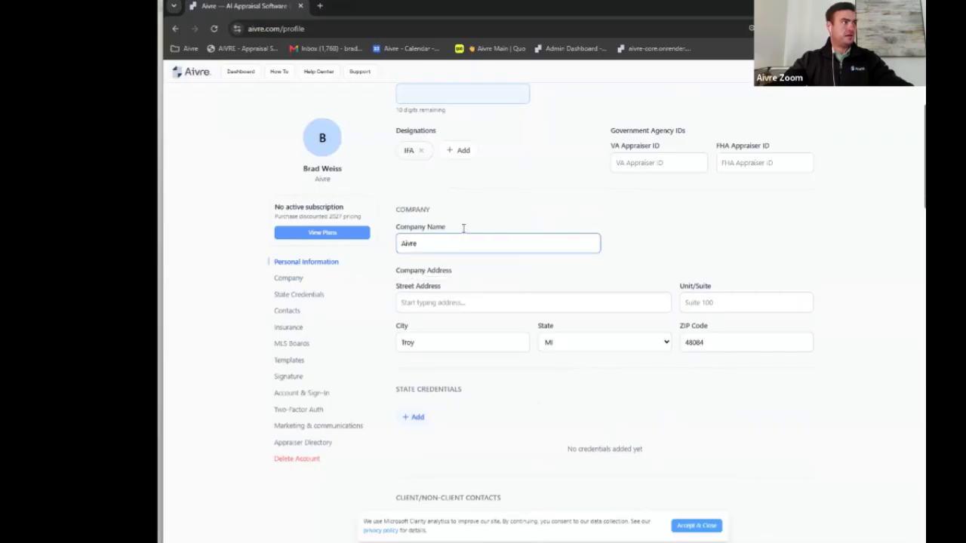
scroll(493, 231, "down", 3)
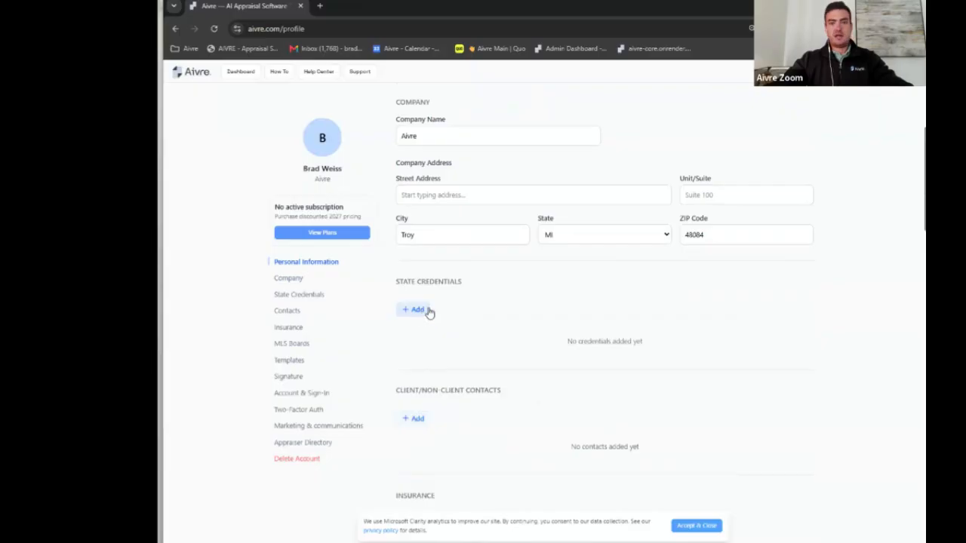
scroll(539, 280, "down", 2)
Step: Open Add State Credential, view the Level options and ASC Identifier, then cancel without adding
left_click(419, 260)
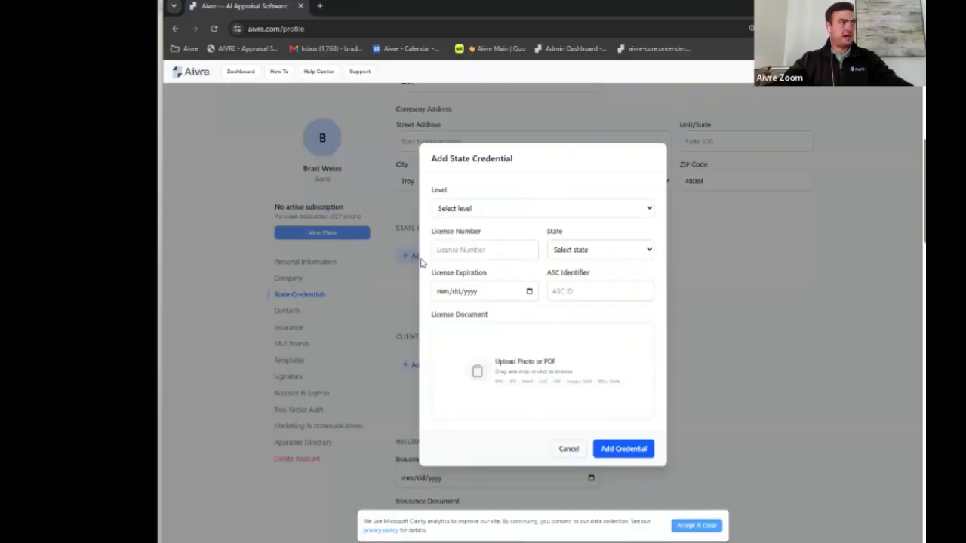
left_click(603, 208)
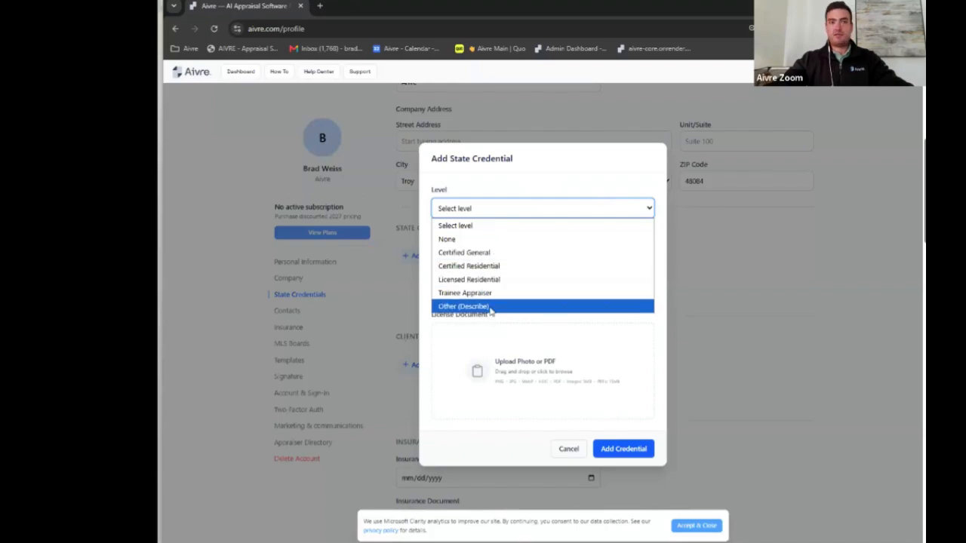
left_click(566, 189)
left_click(566, 290)
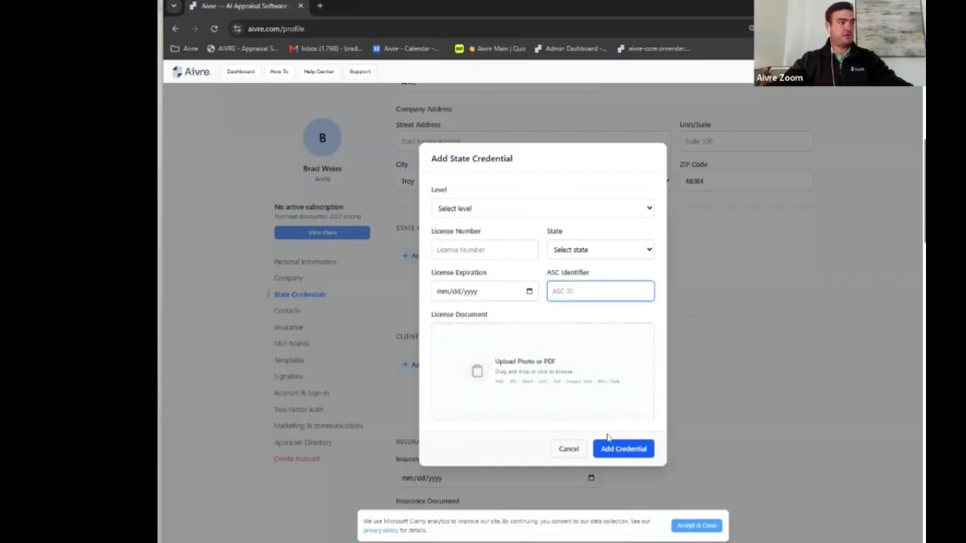
left_click(574, 449)
scroll(522, 278, "down", 2)
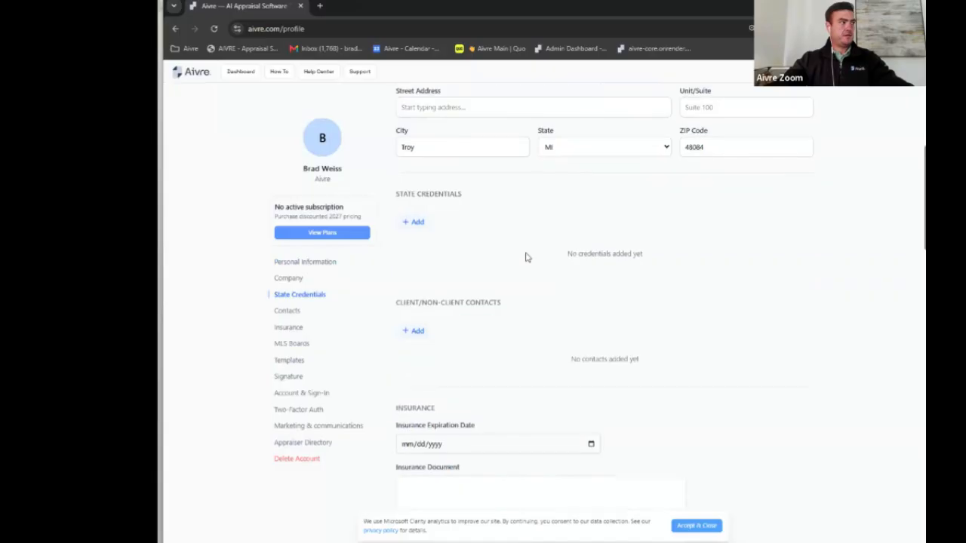
left_click(421, 206)
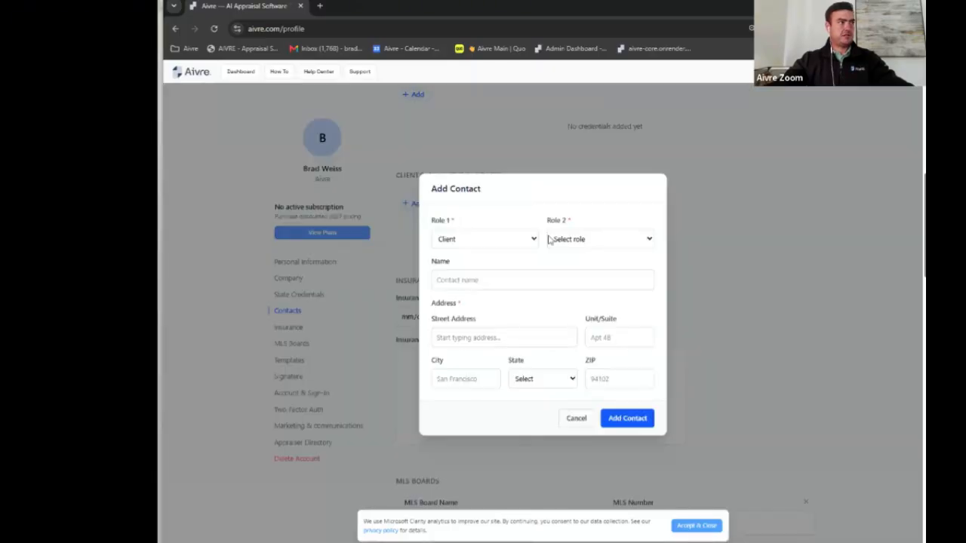
left_click(620, 248)
left_click(510, 242)
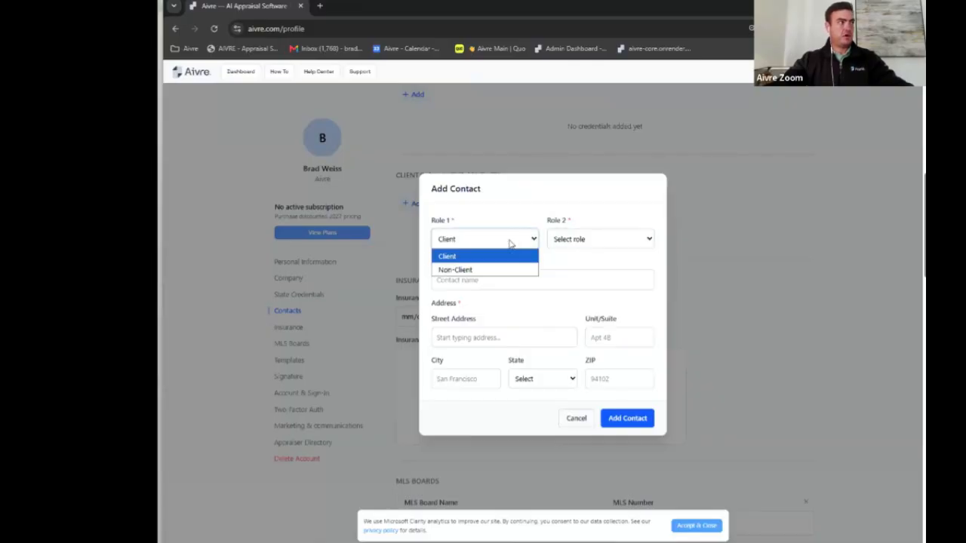
left_click(642, 242)
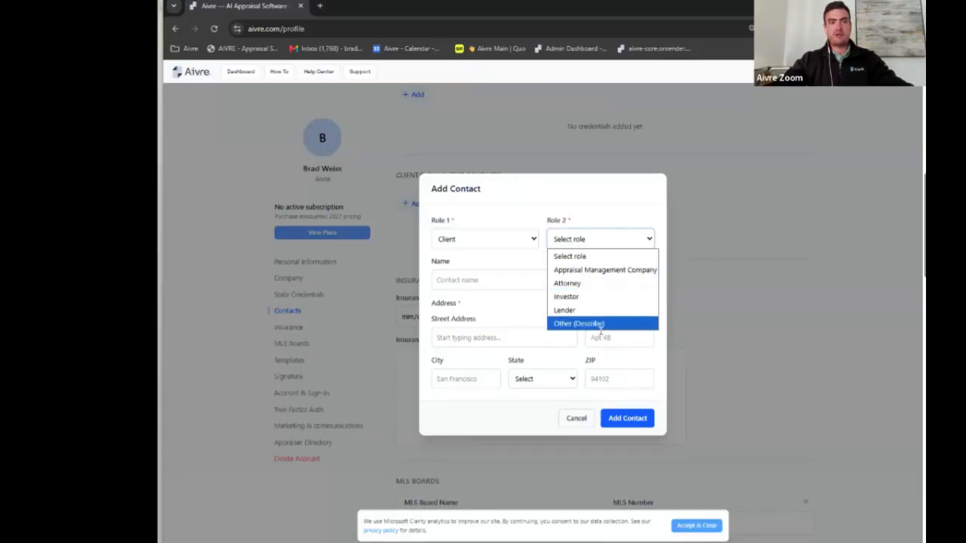
left_click(565, 210)
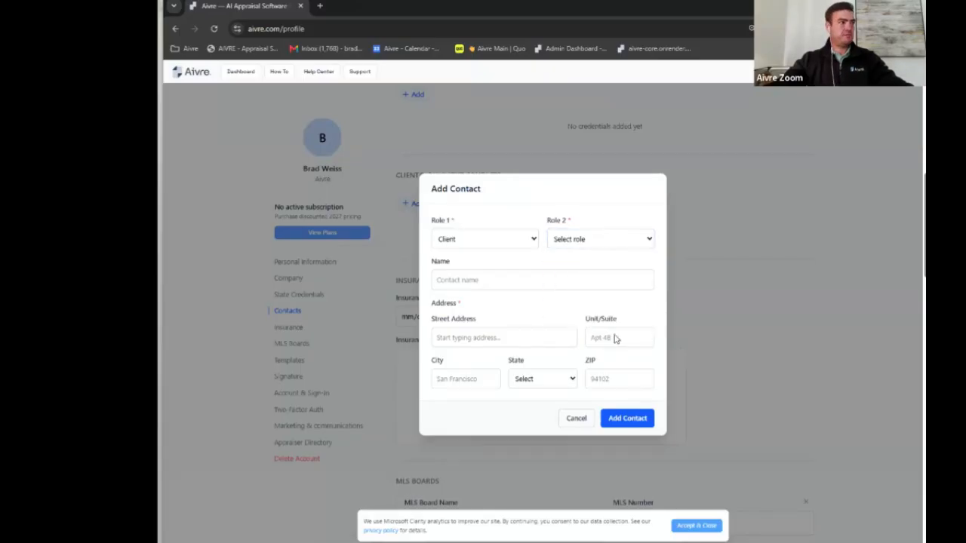
left_click(587, 420)
scroll(432, 248, "down", 1)
scroll(440, 242, "up", 2)
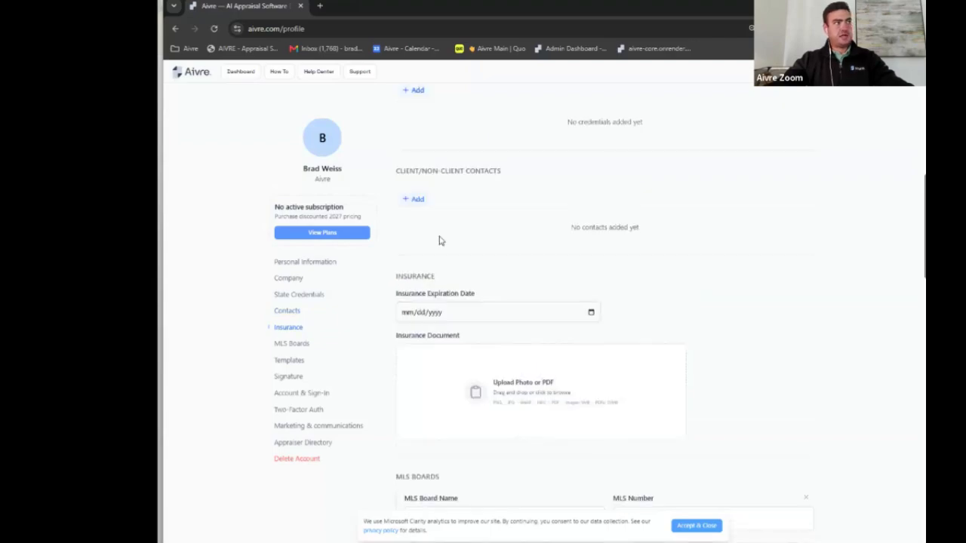
scroll(468, 242, "down", 1)
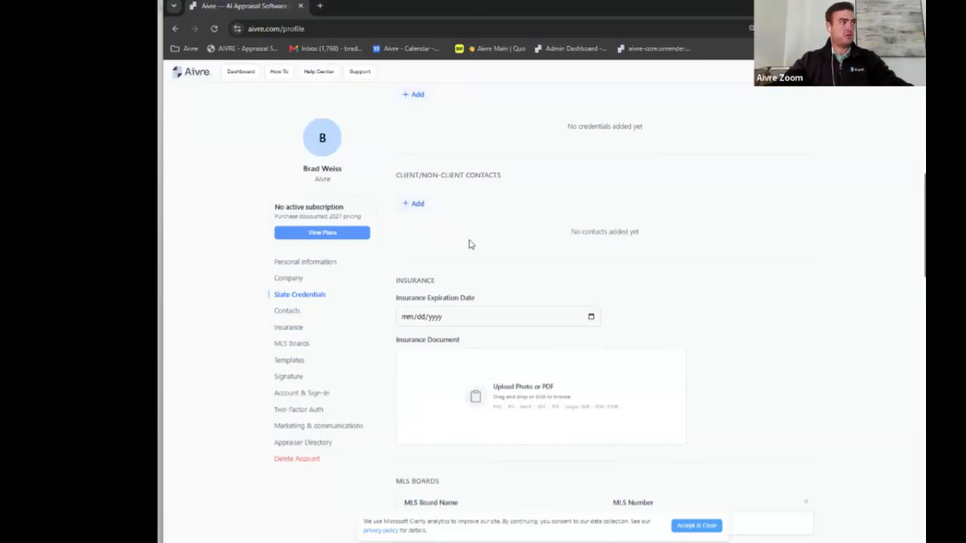
scroll(480, 233, "down", 2)
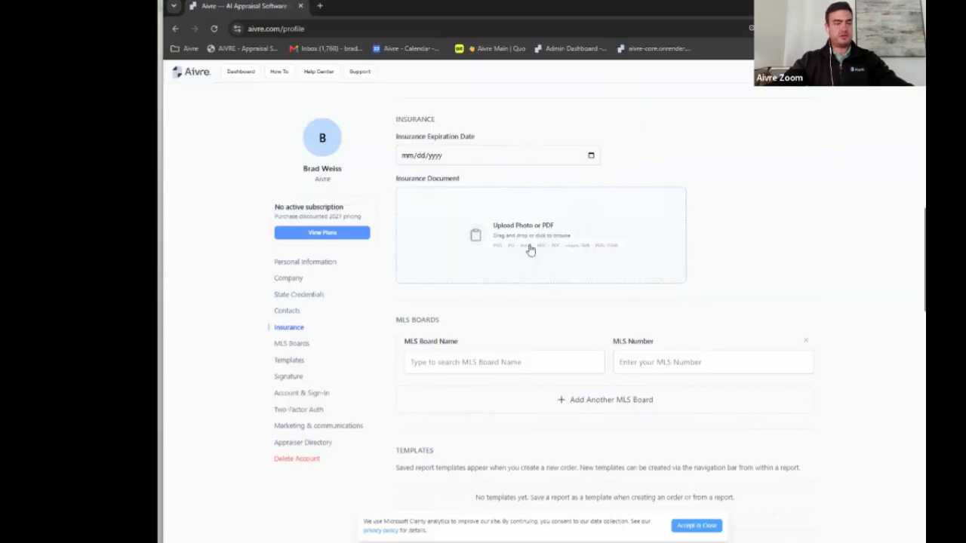
scroll(530, 250, "down", 2)
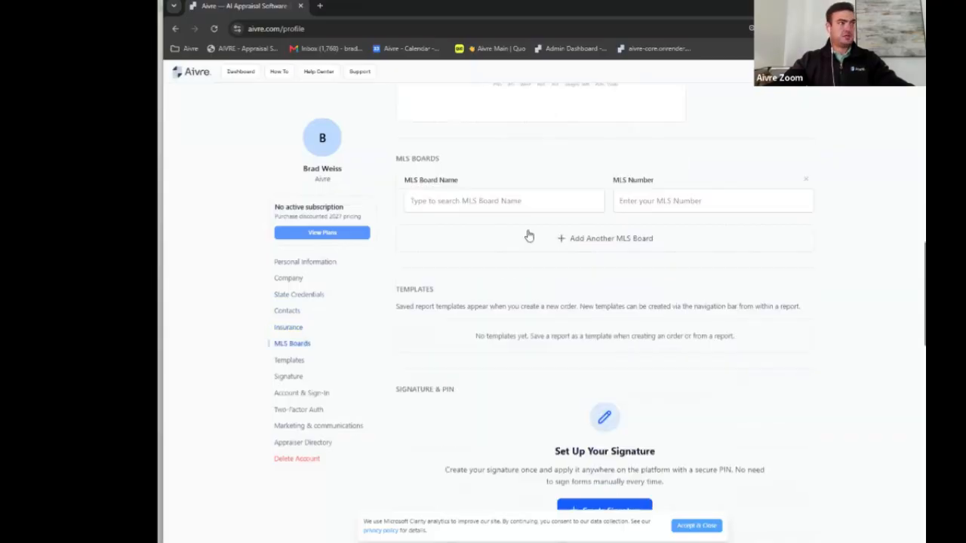
left_click(500, 205)
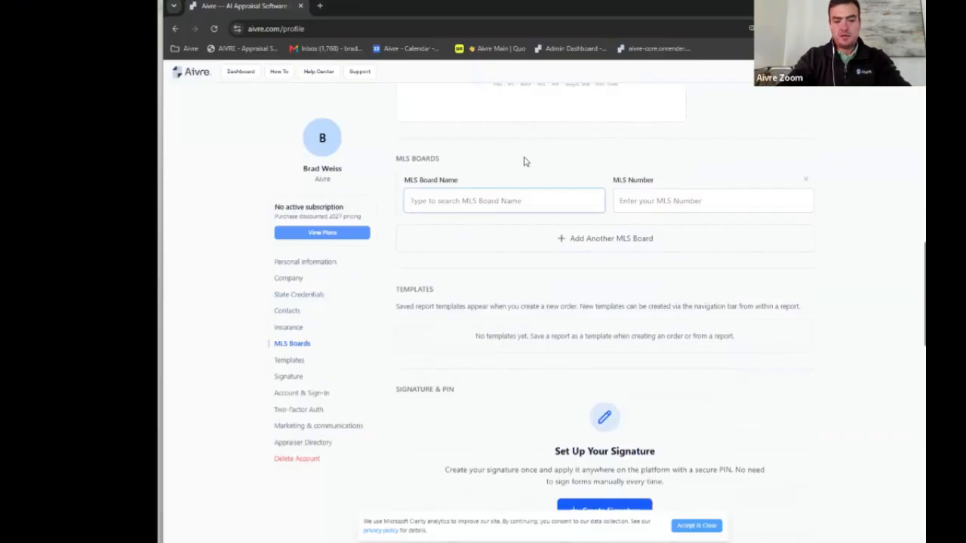
Step: Search 'realco' in MLS Board Name and select Realcomp II MLS (RCOMP)
type("real co")
key("BackSpace")
key("BackSpace")
key("BackSpace")
type("co")
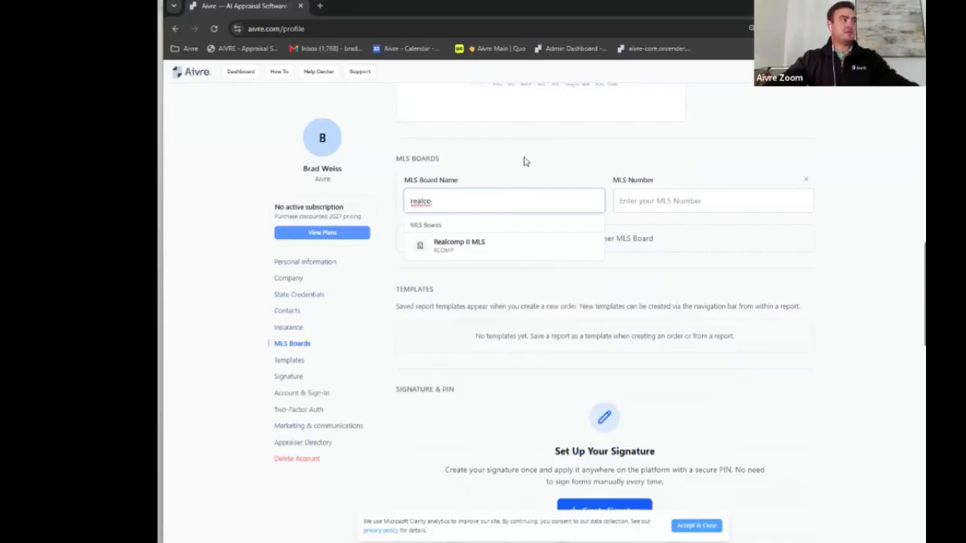
left_click(461, 245)
left_click(671, 191)
scroll(672, 196, "down", 1)
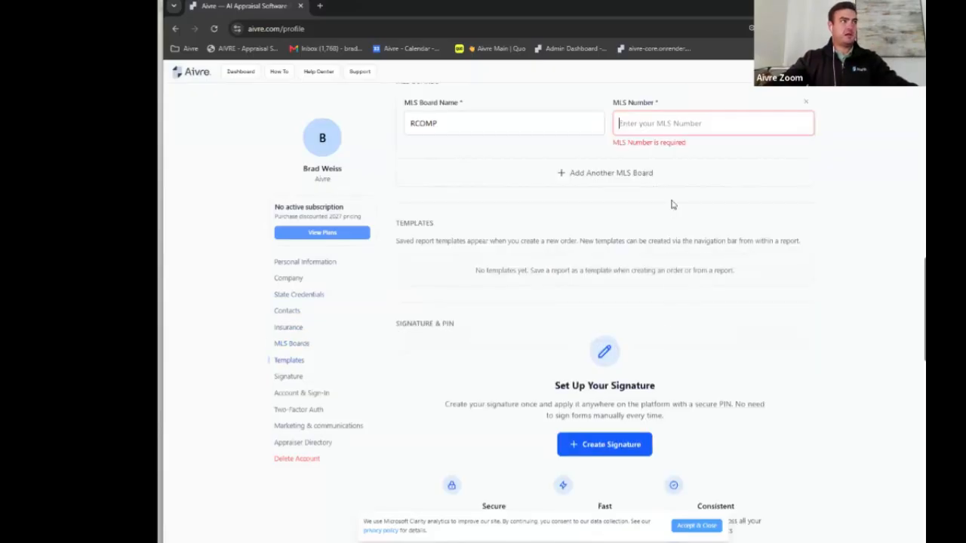
scroll(642, 310, "up", 1)
Step: Open and cancel Add Another MLS Board, then return to the dashboard
left_click(586, 280)
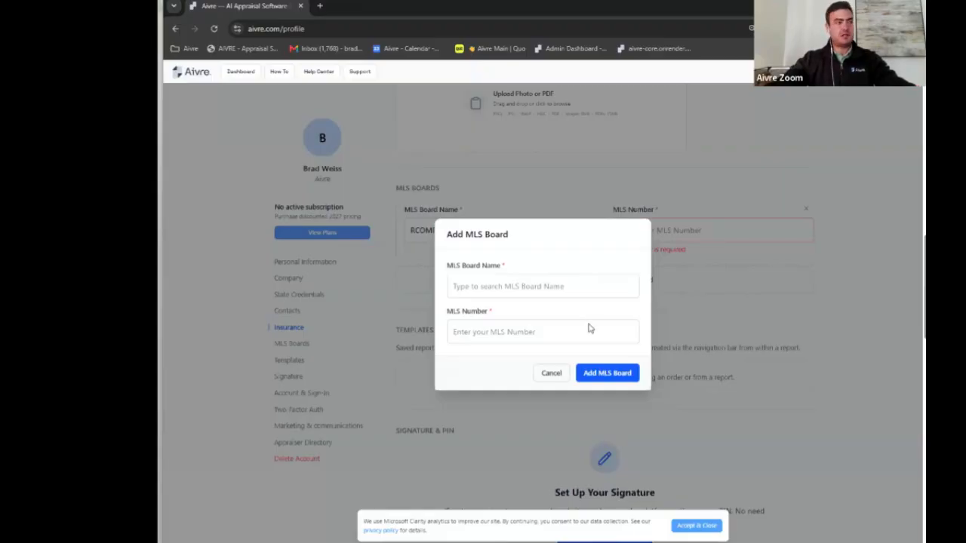
left_click(549, 381)
scroll(531, 295, "down", 3)
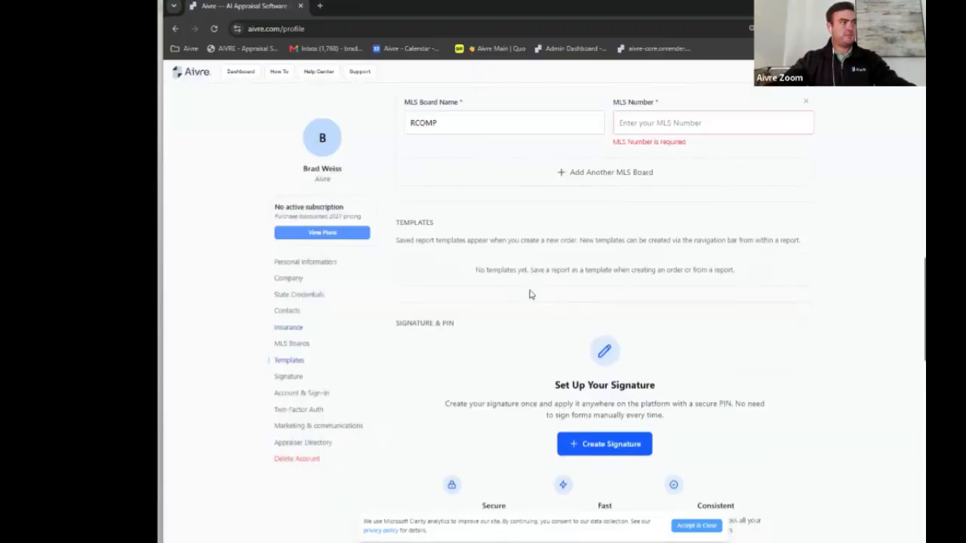
scroll(476, 160, "up", 1)
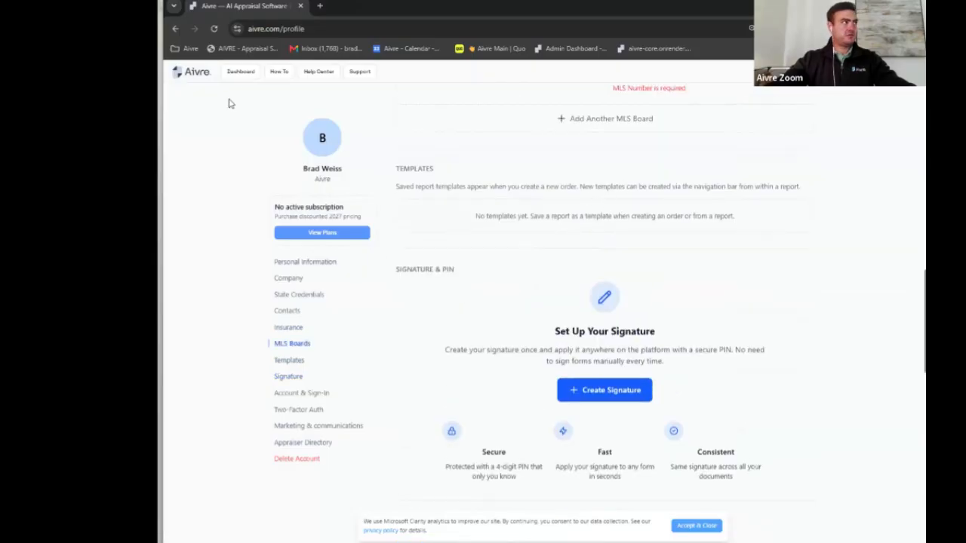
left_click(242, 74)
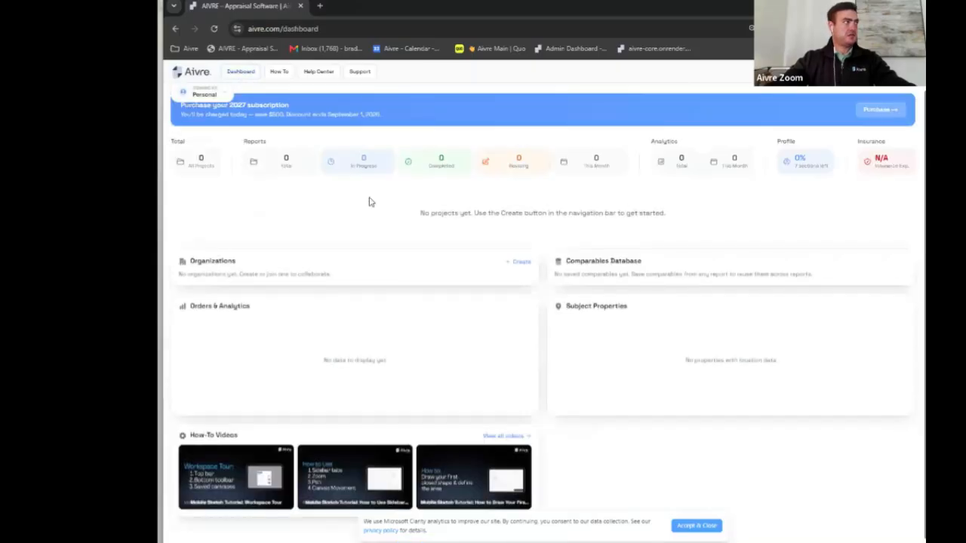
Step: Bring the other Aivre window forward and open an existing project's Assignment Information
left_click_drag(489, 8, 439, 211)
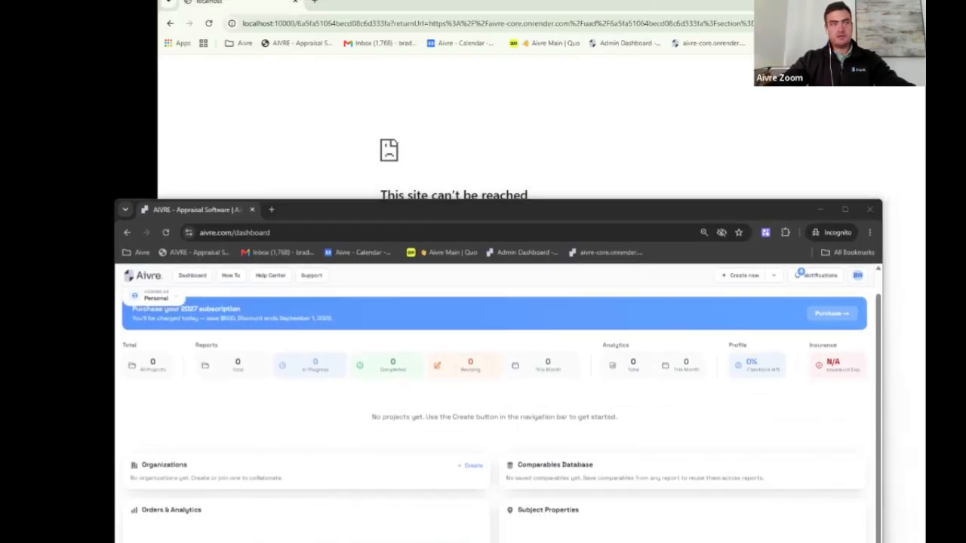
left_click(161, 75)
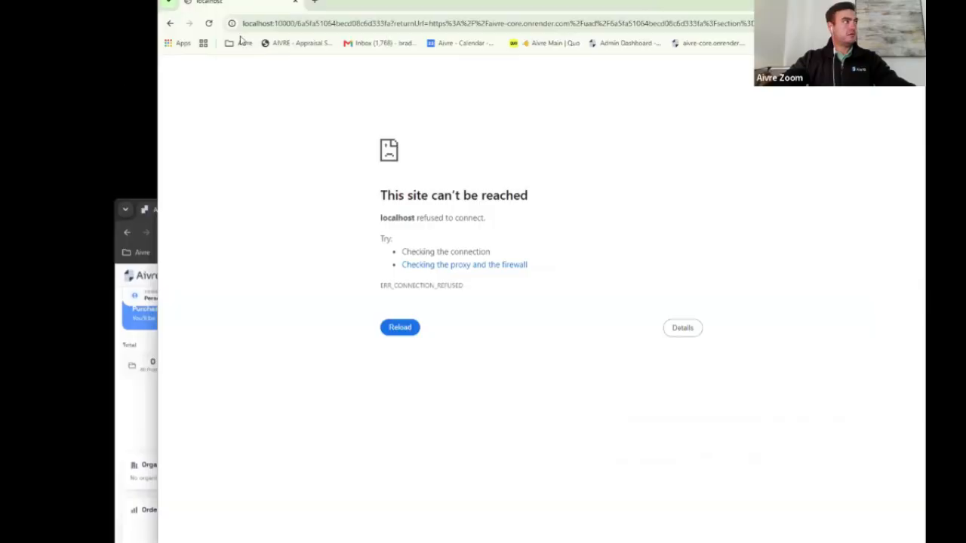
left_click(278, 45)
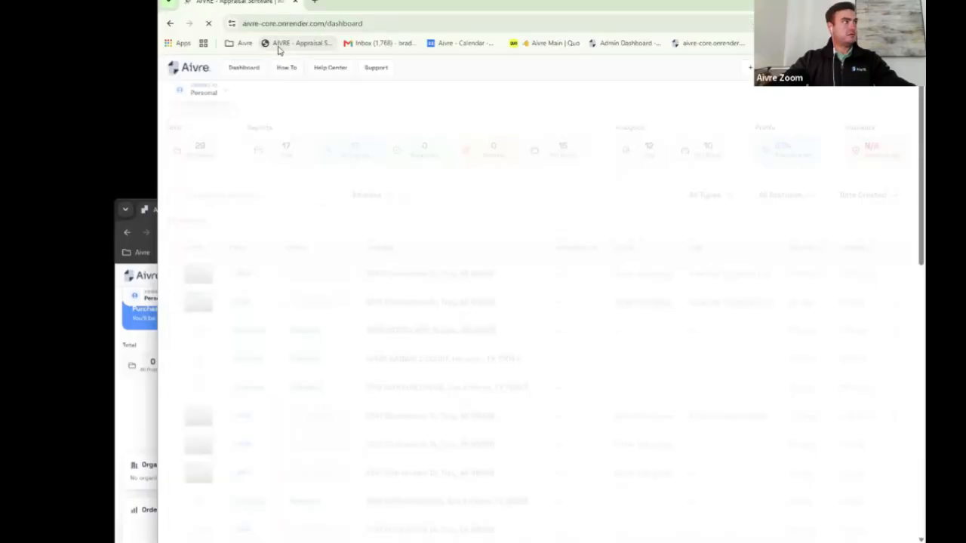
left_click(437, 355)
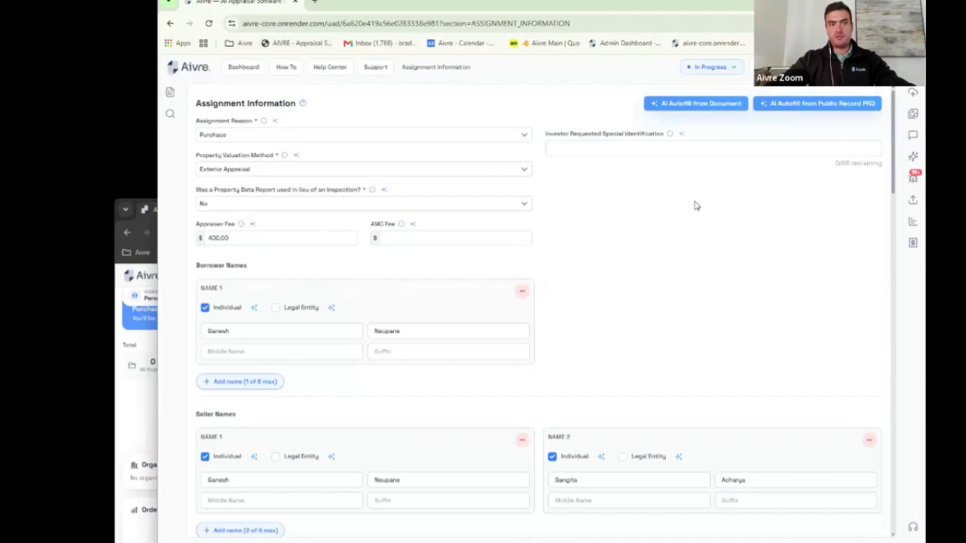
Step: Start Save Template and review the Save to destinations, keeping Personal and New template
left_click(712, 67)
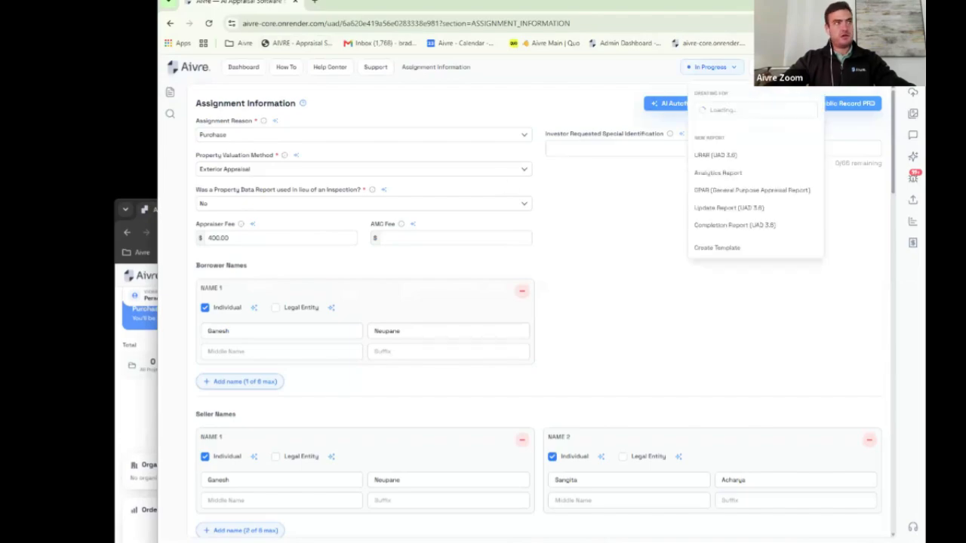
left_click(728, 248)
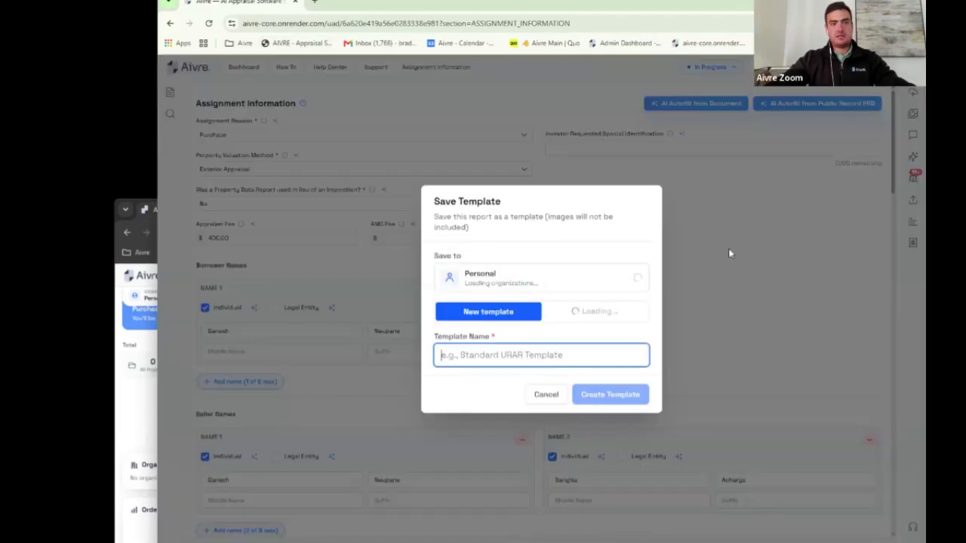
left_click(612, 281)
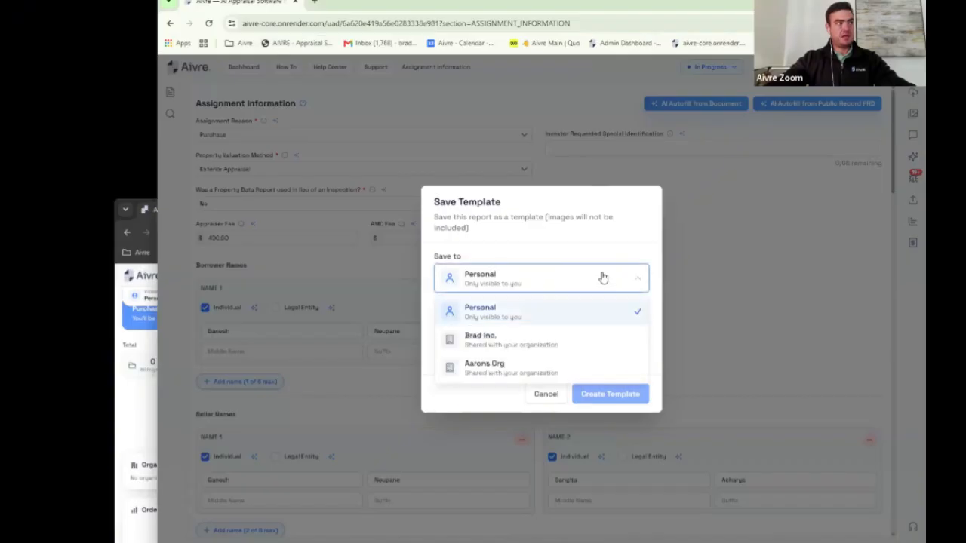
left_click(603, 277)
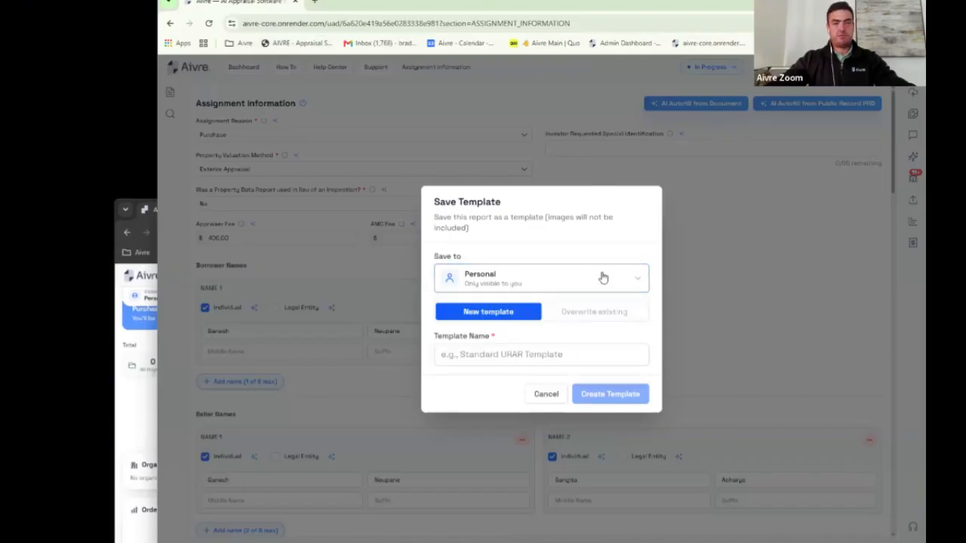
left_click(604, 277)
left_click(604, 278)
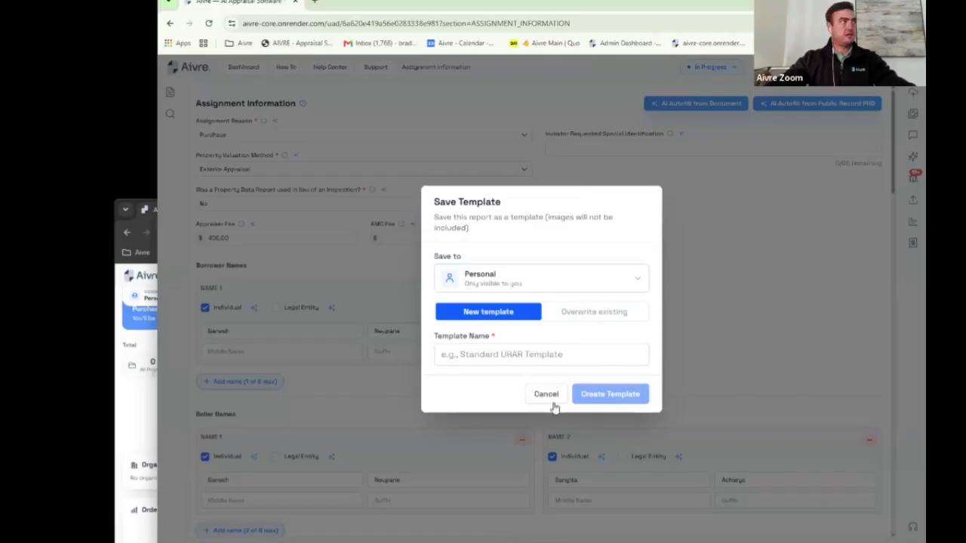
Step: Snap and widen the incognito Aivre window, then open its profile at MLS Boards
key("alt+Tab")
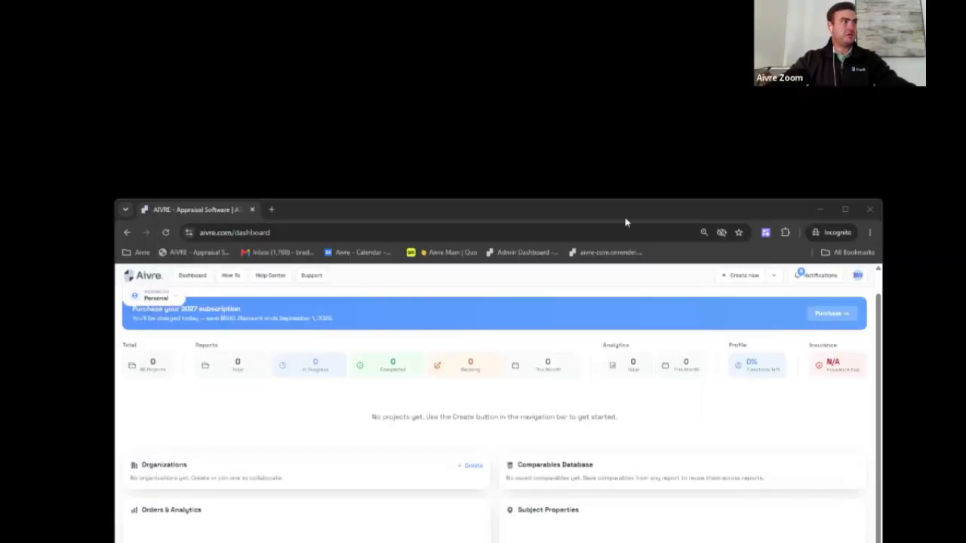
left_click_drag(626, 218, 655, 45)
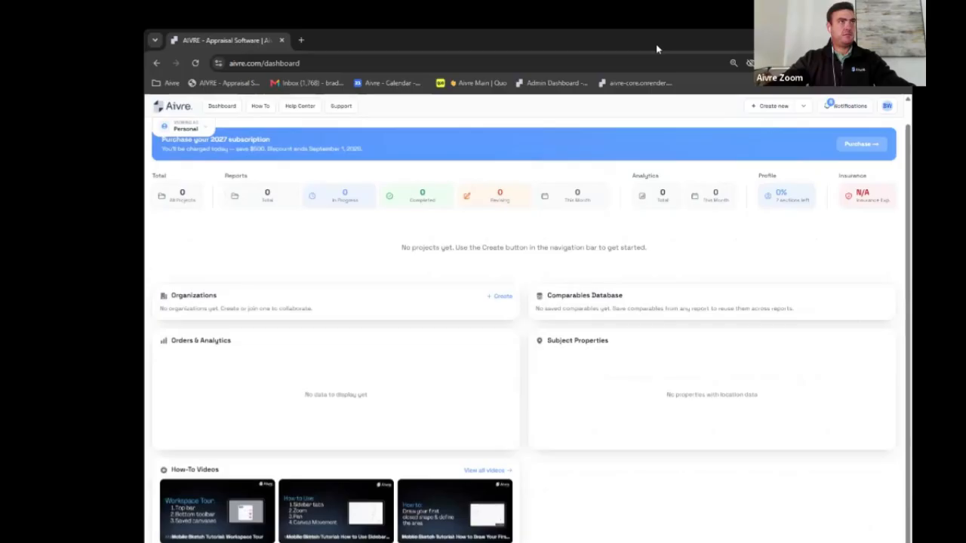
key("super+Right")
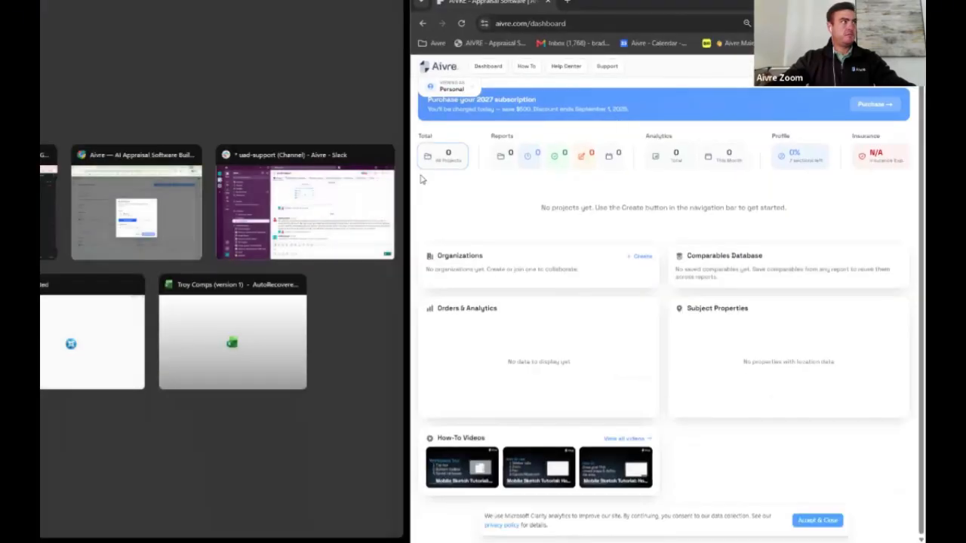
left_click(446, 346)
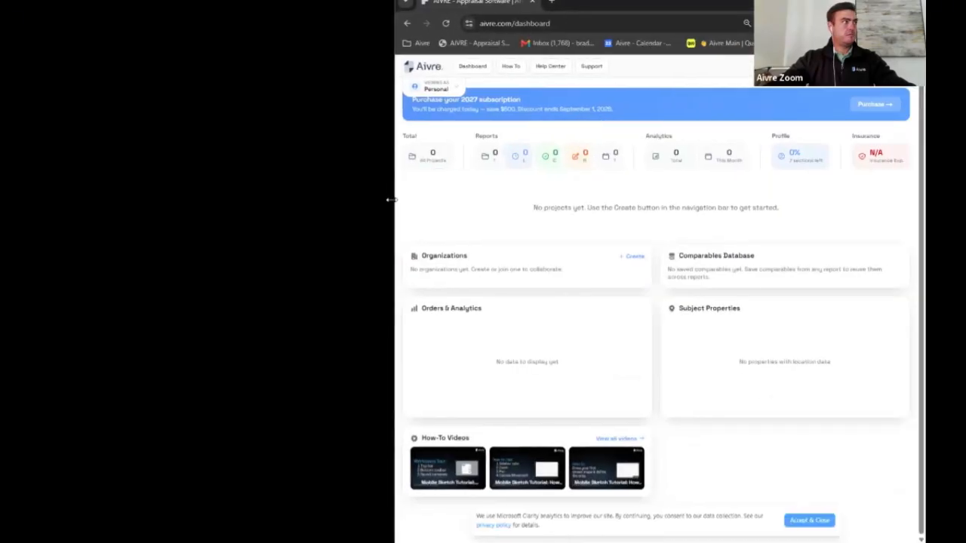
left_click_drag(393, 201, 229, 200)
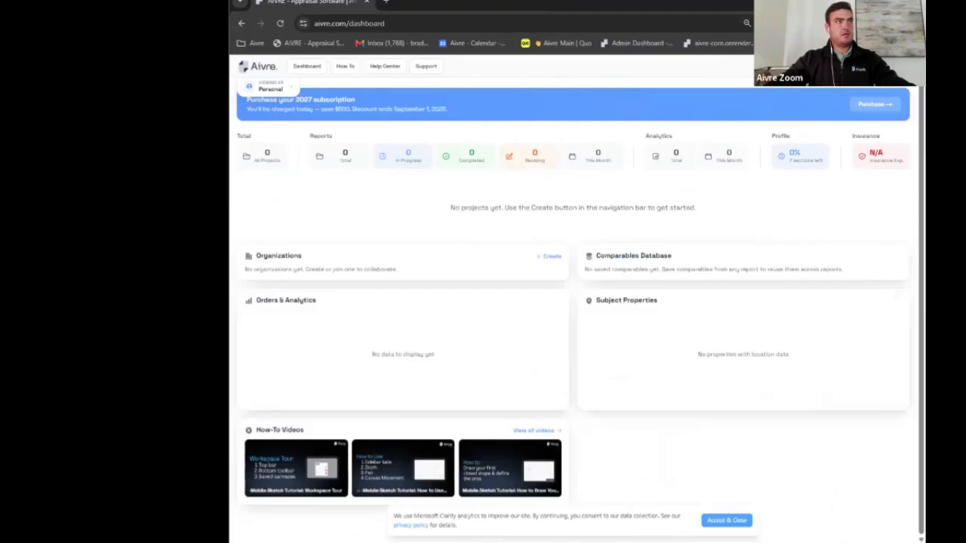
left_click(898, 66)
left_click(834, 130)
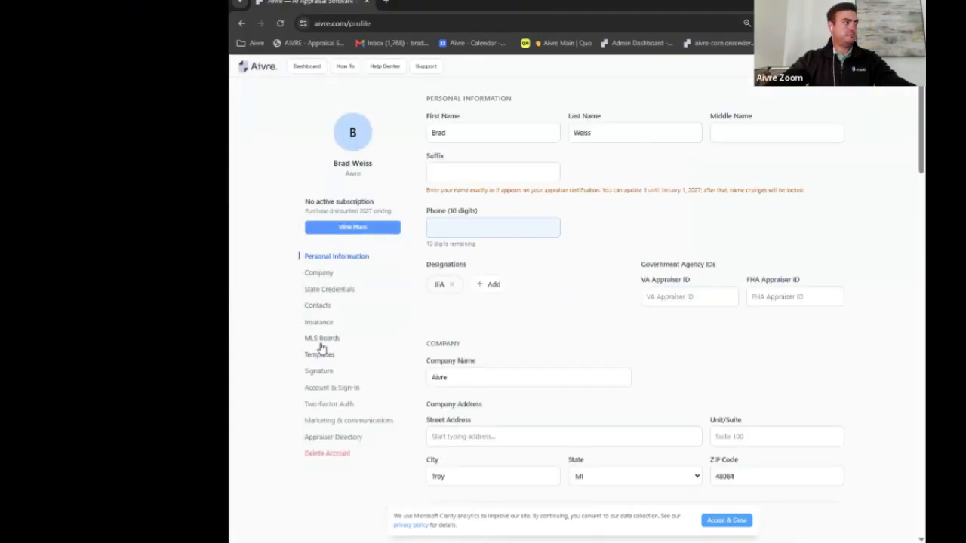
left_click(321, 339)
scroll(421, 294, "down", 3)
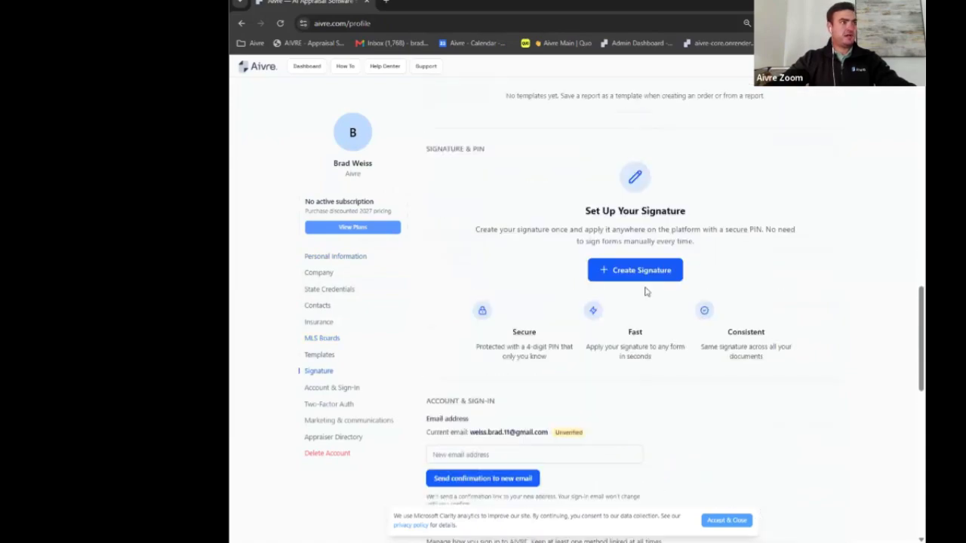
Step: In Create Signature, type the appraiser's name, try Draw and Upload, then cancel
left_click(621, 270)
left_click(539, 309)
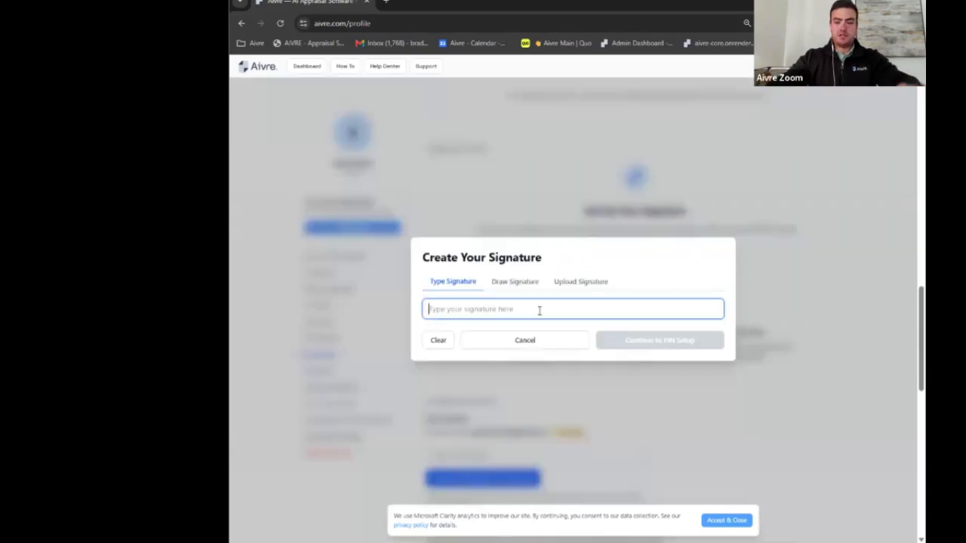
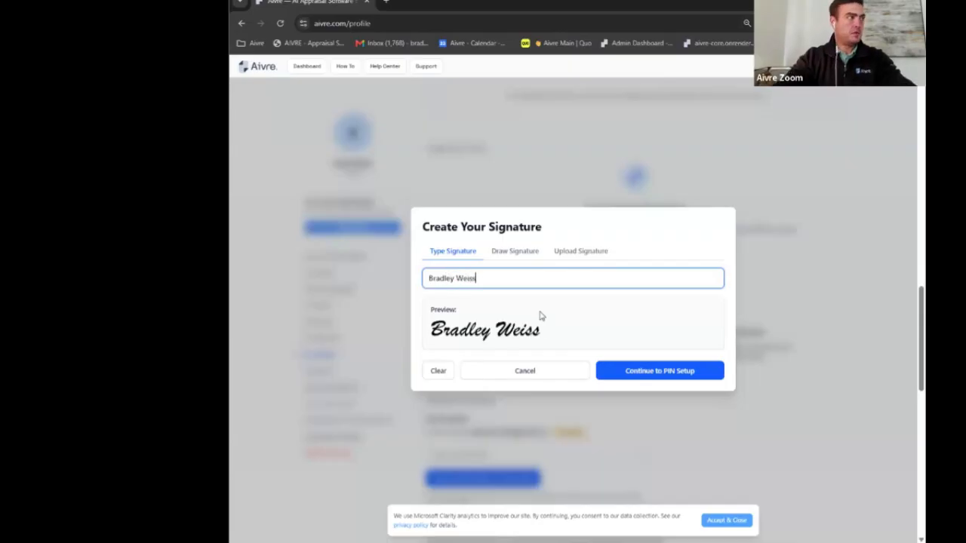
left_click(515, 252)
mouse_move(436, 318)
left_mouse_down()
mouse_move(455, 305)
mouse_move(467, 311)
mouse_move(475, 279)
mouse_move(520, 291)
mouse_move(495, 351)
mouse_move(479, 339)
mouse_move(518, 356)
left_mouse_up()
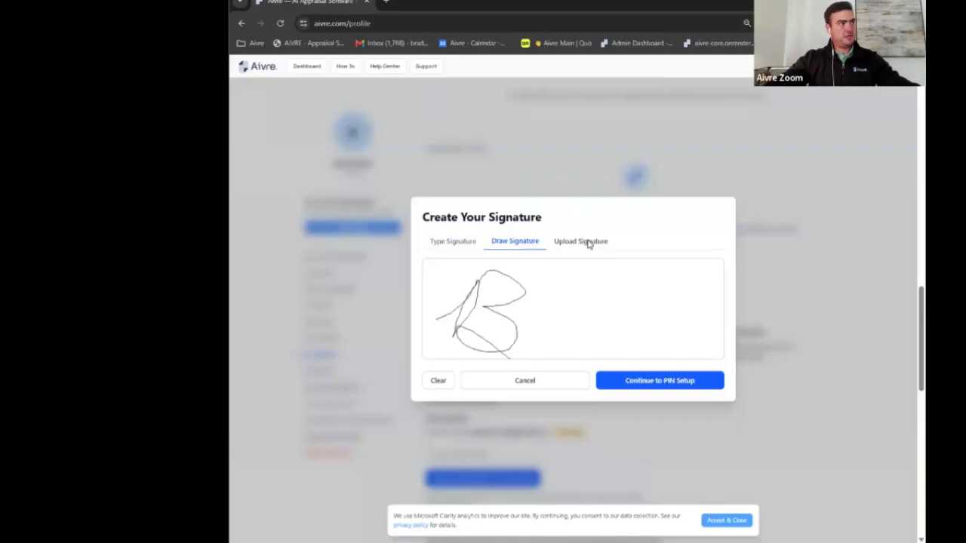
left_click(589, 242)
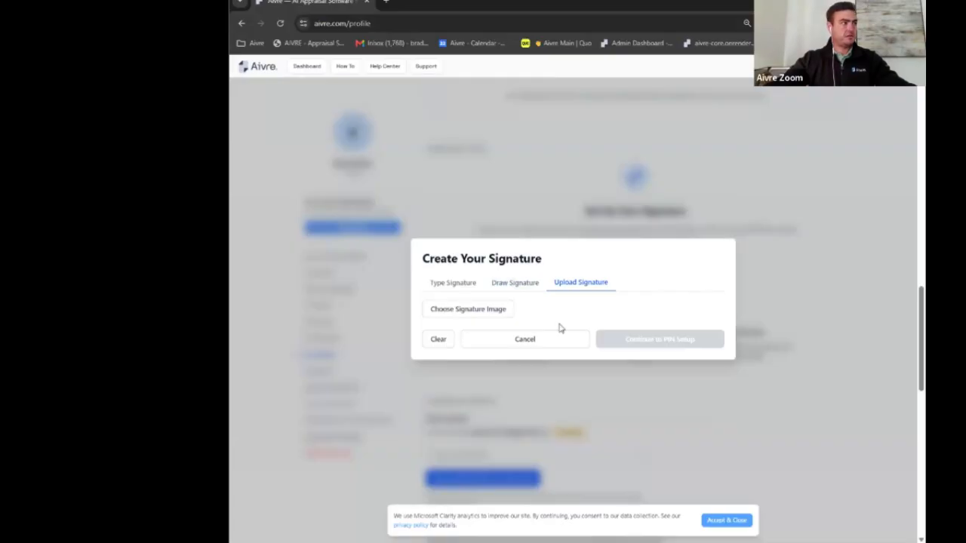
left_click(534, 341)
scroll(560, 300, "down", 3)
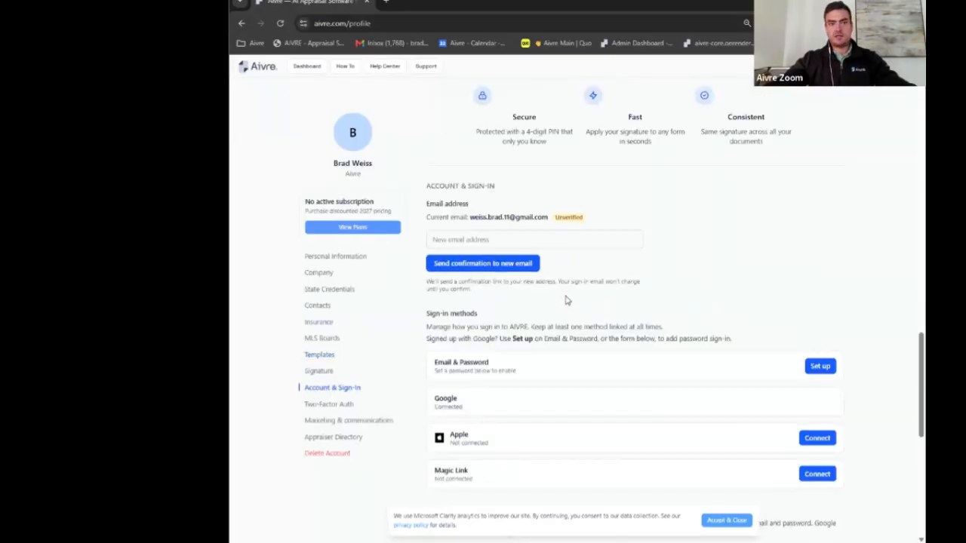
Step: Scroll through Account & Sign-in, Set a password and Two-Factor Authentication, which shows Disabled
scroll(582, 300, "down", 2)
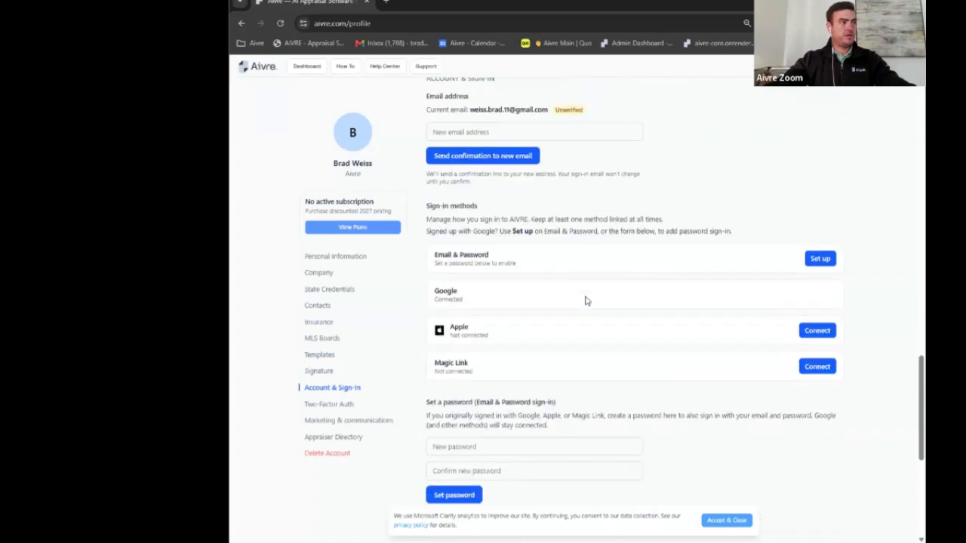
scroll(586, 302, "down", 5)
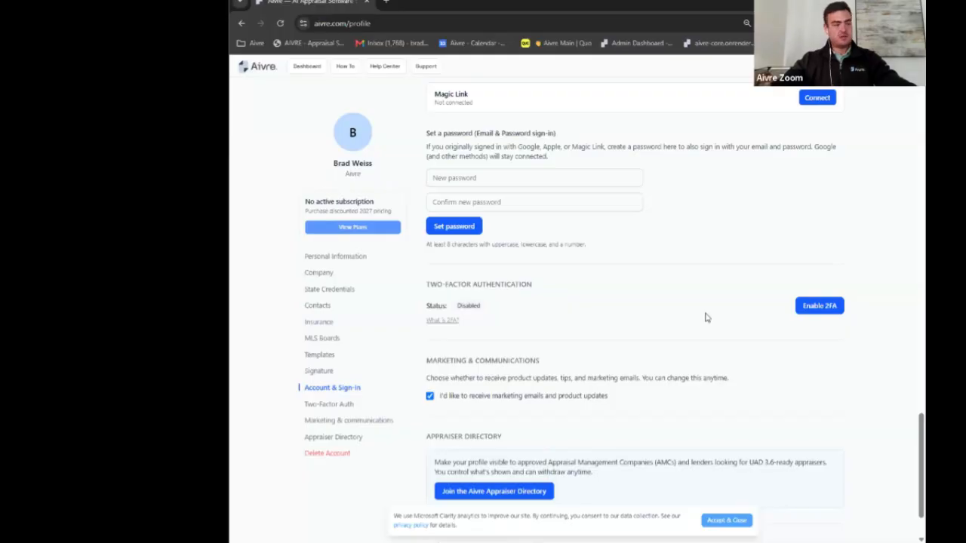
scroll(706, 318, "down", 2)
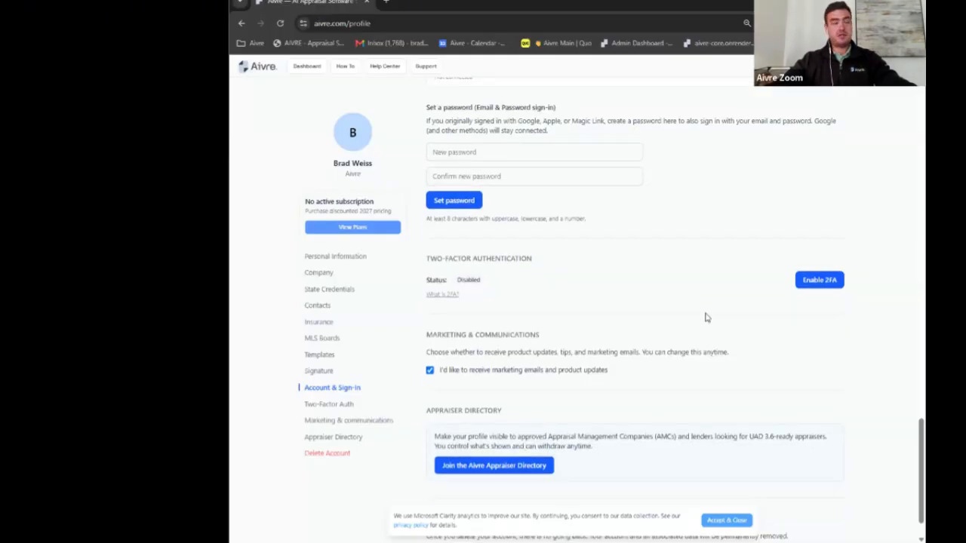
scroll(618, 283, "up", 1)
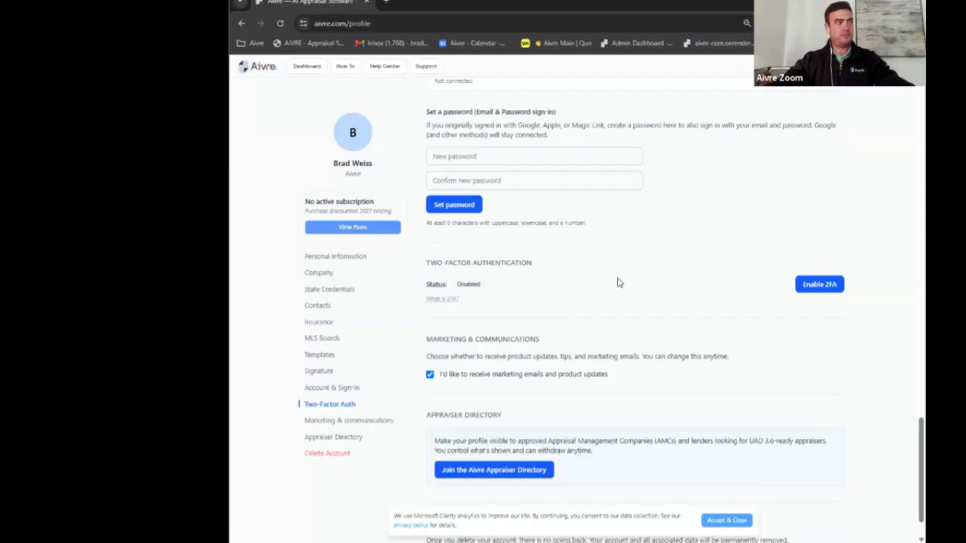
scroll(618, 283, "down", 1)
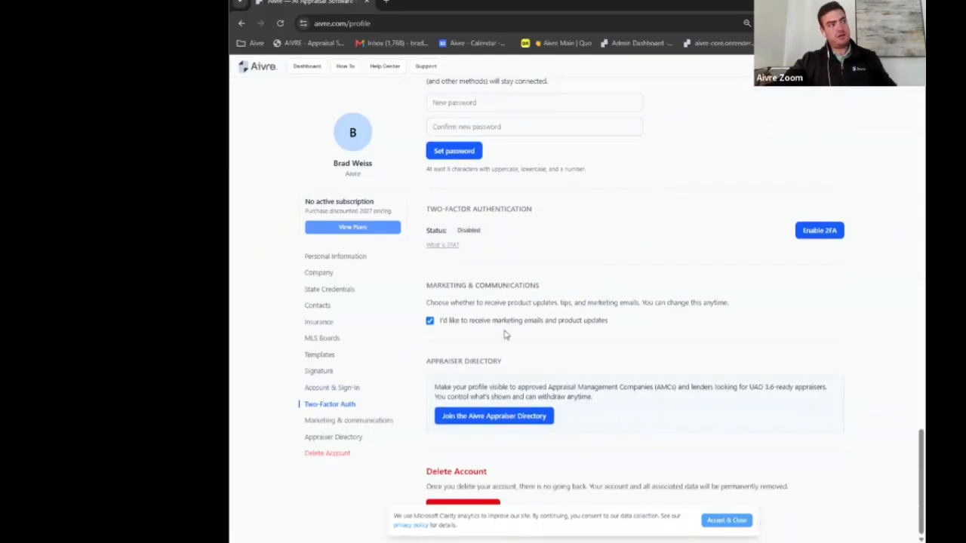
Step: Toggle the marketing emails checkbox off and back on, then go back to the dashboard
left_click(430, 321)
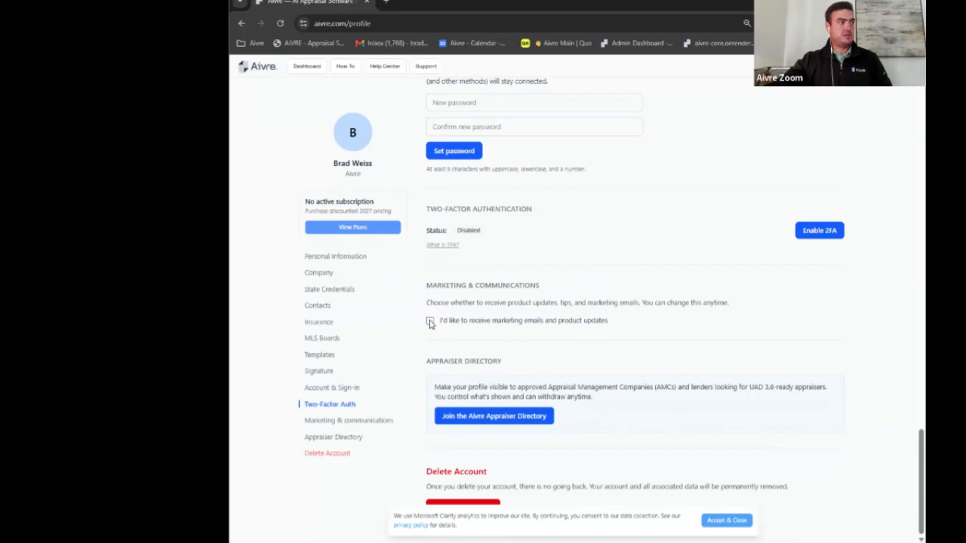
left_click(430, 321)
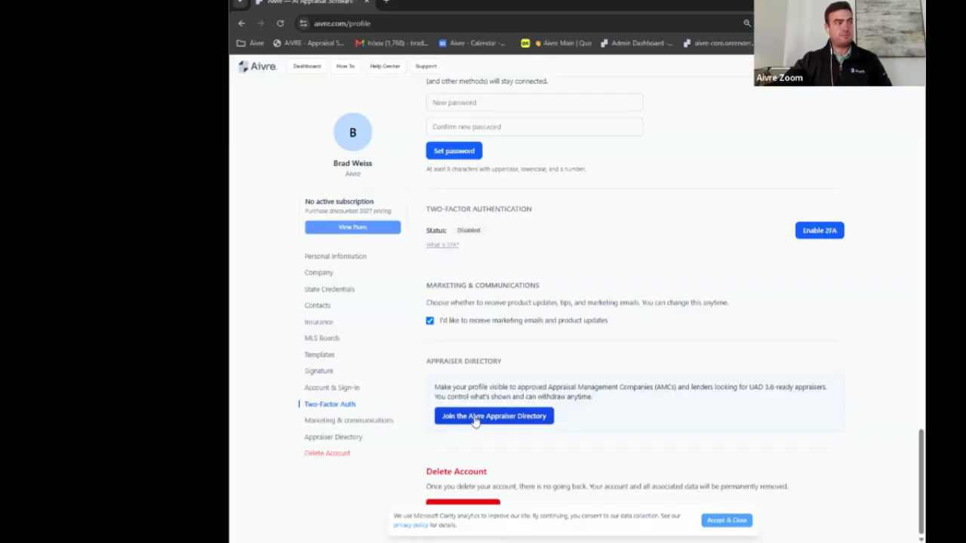
left_click(307, 66)
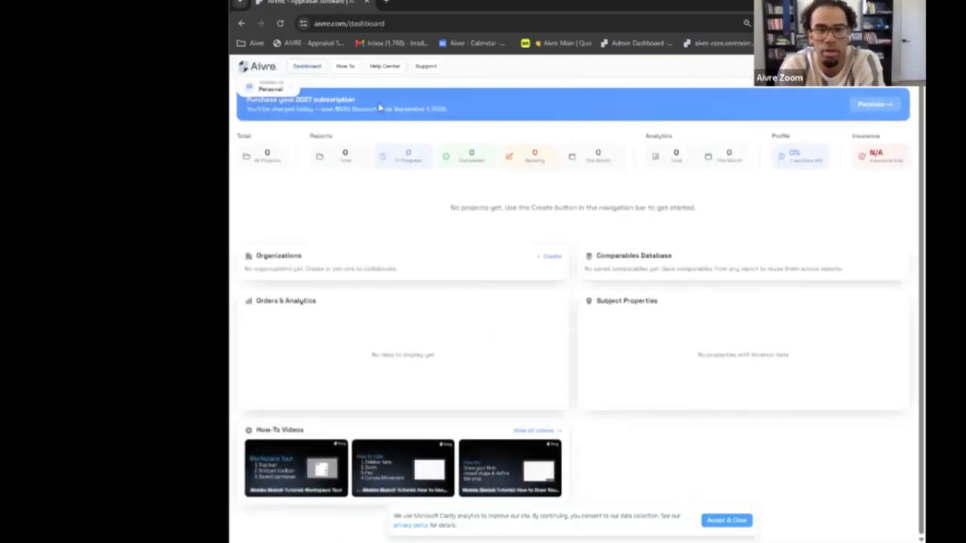